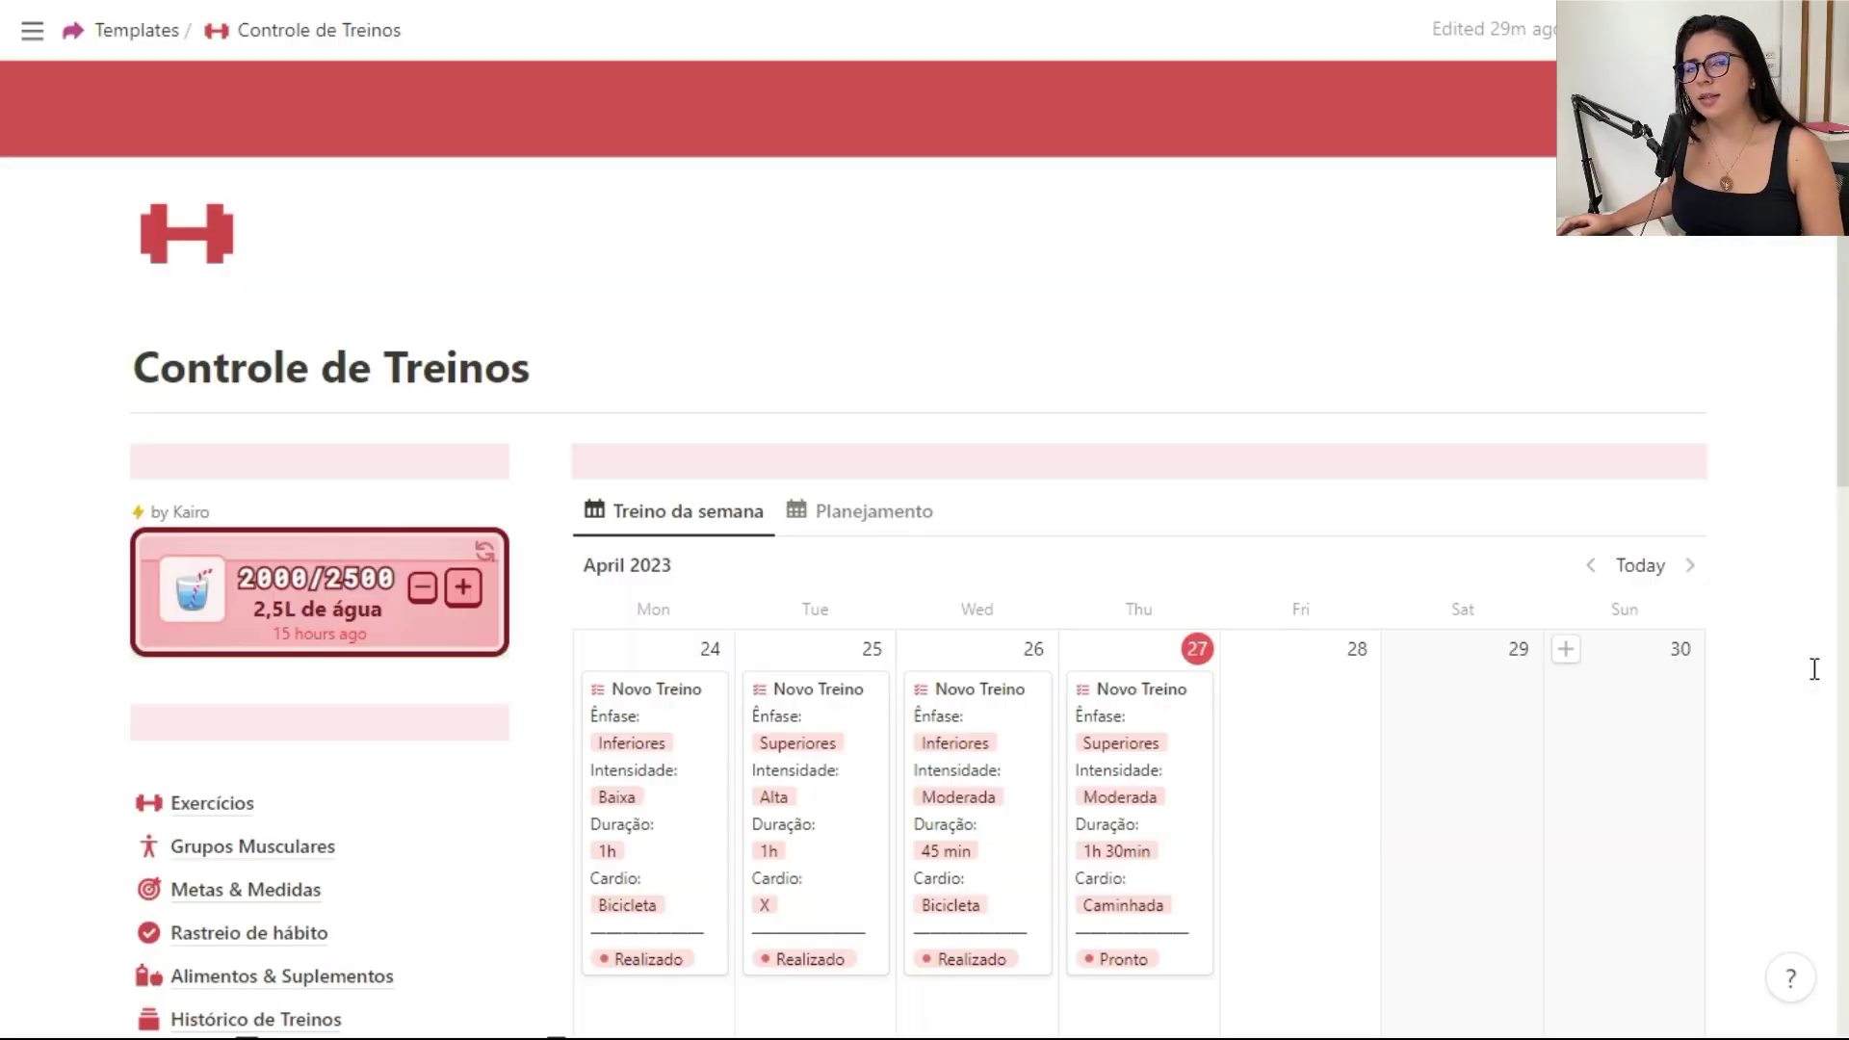
Step: Look over the Controle de Treinos dashboard, including the weekly training calendar and the Rastreio, Galeria and Medidas sections
scroll(1815, 668, "down", 3)
scroll(1814, 668, "down", 4)
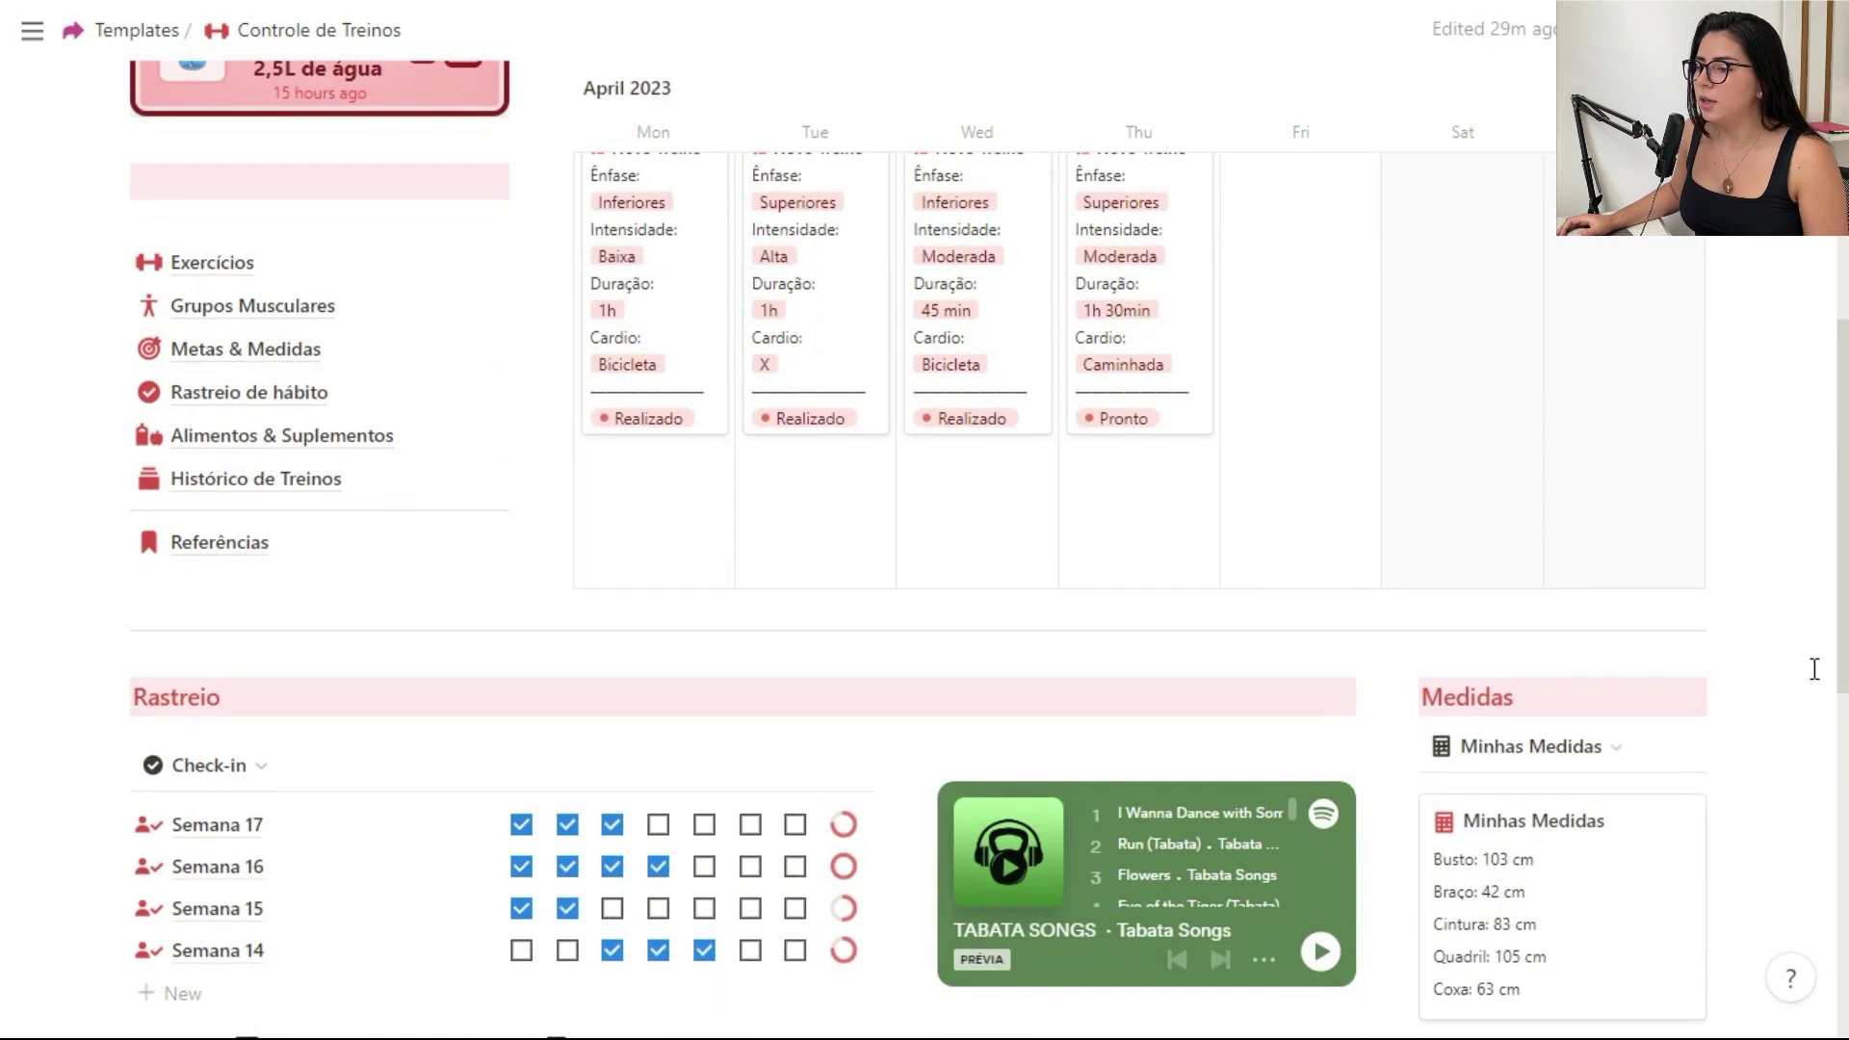
scroll(1814, 668, "down", 2)
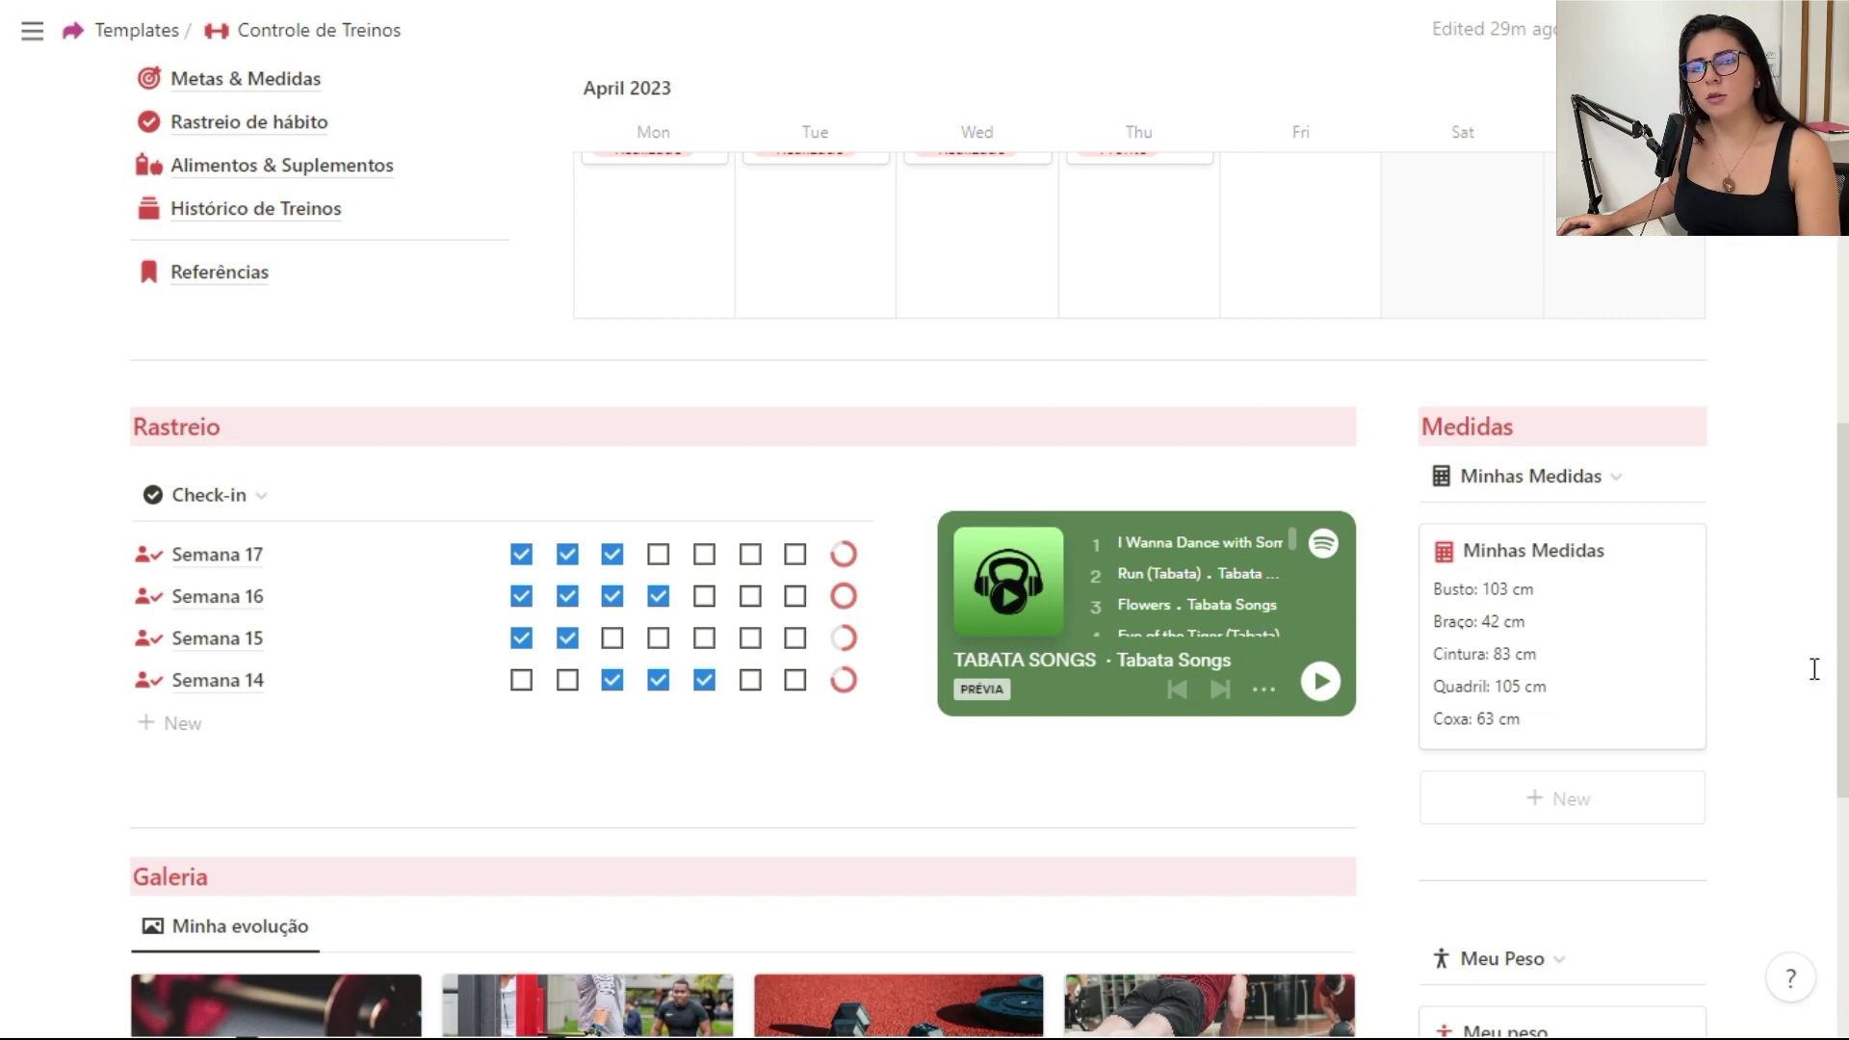
scroll(1815, 668, "down", 3)
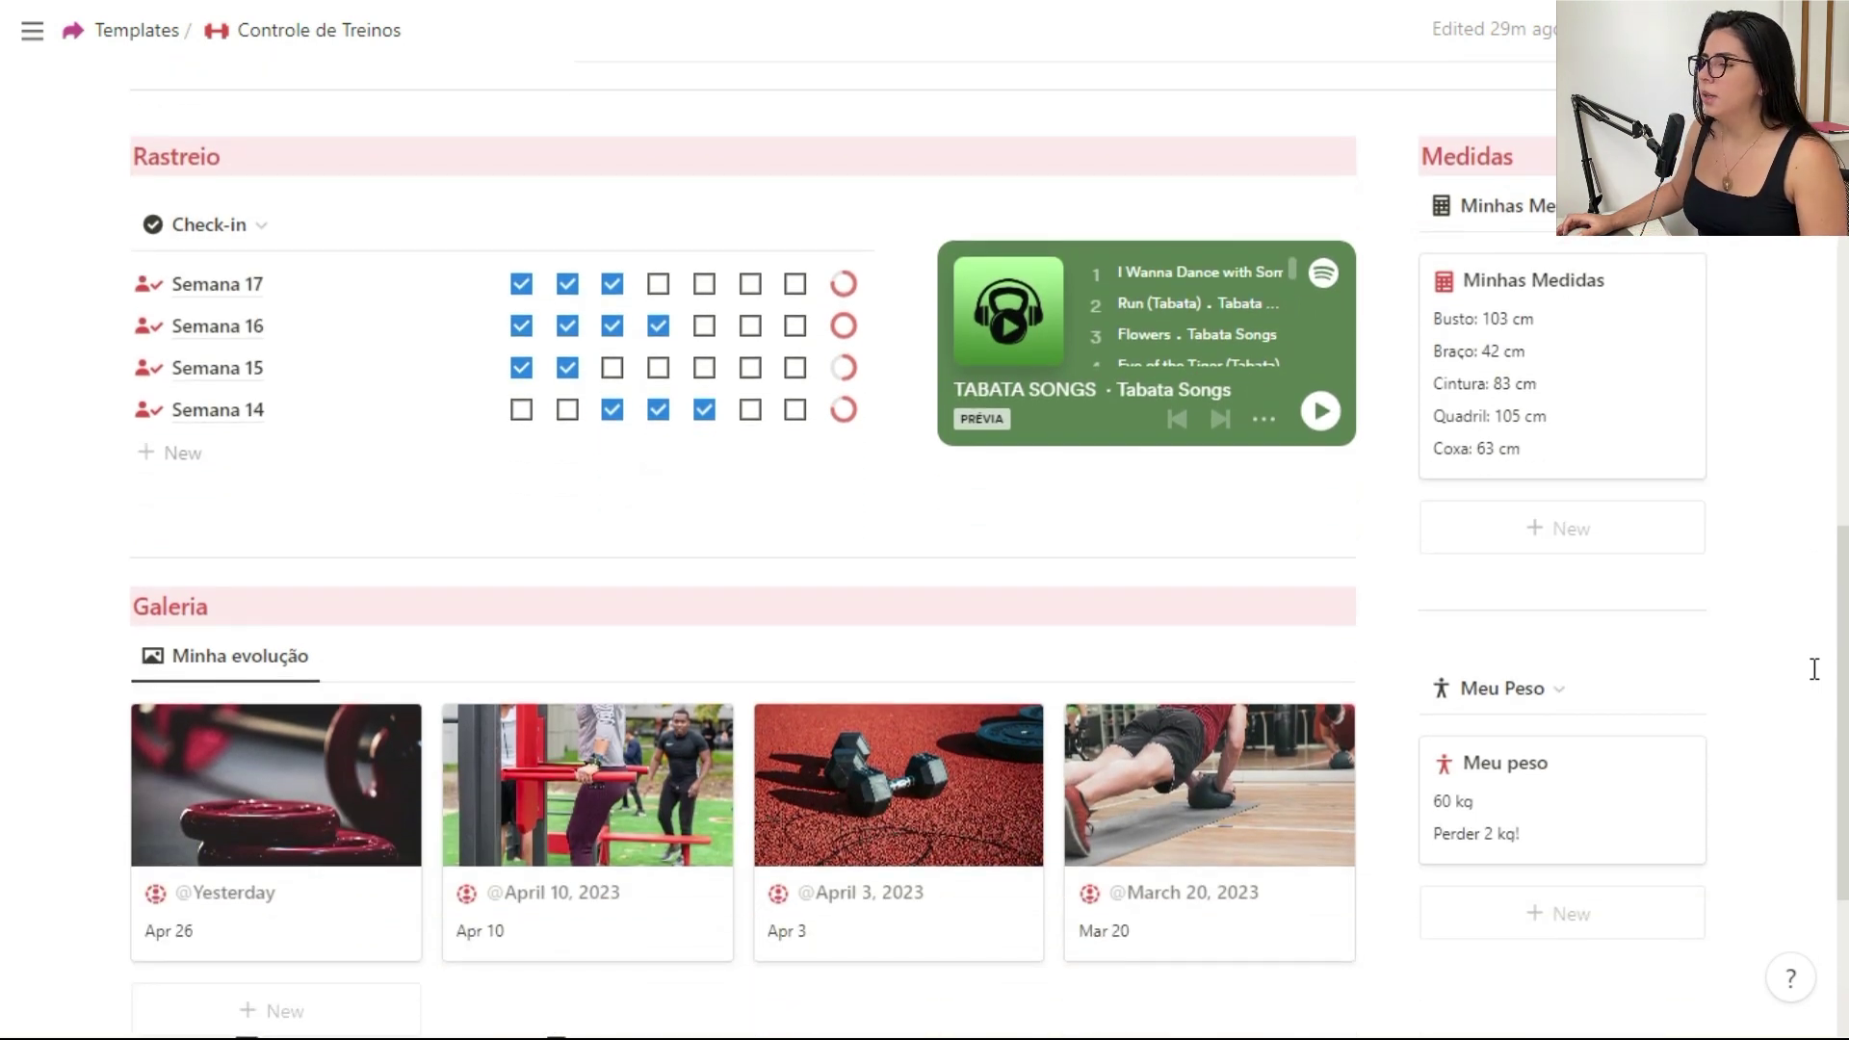
scroll(1814, 668, "up", 8)
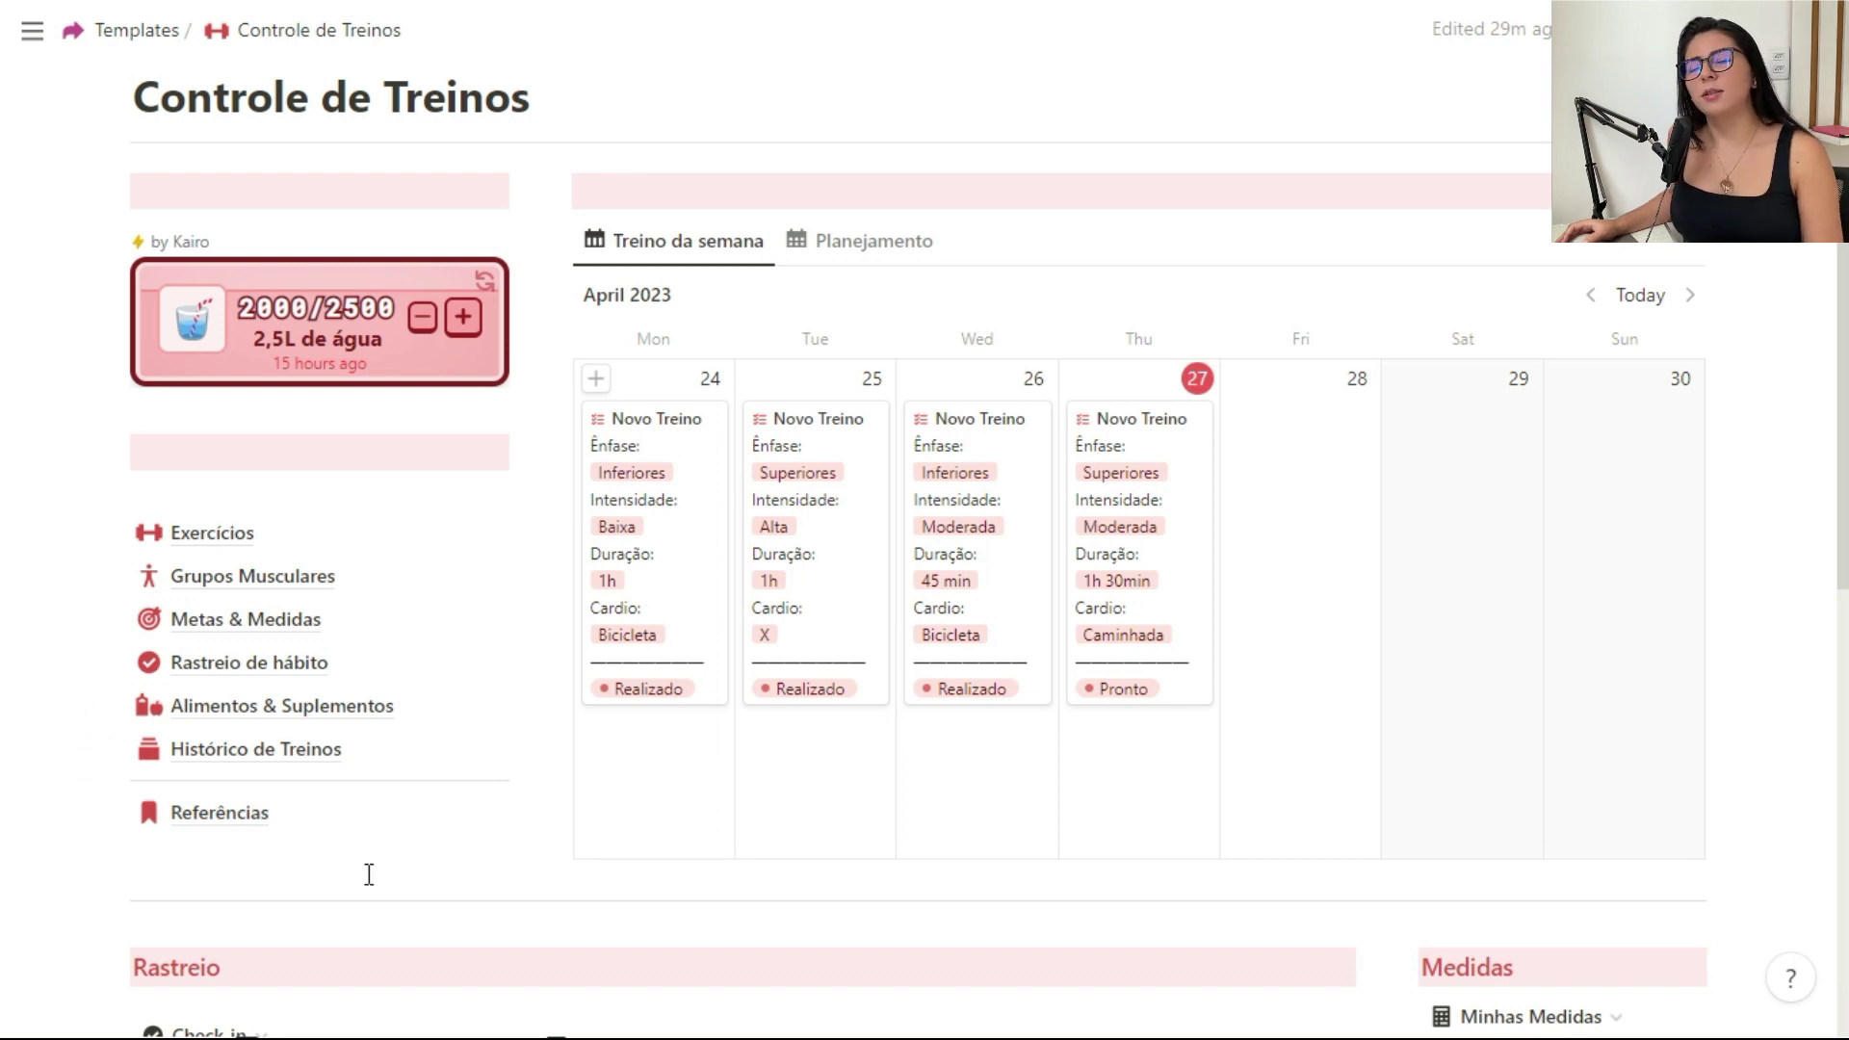
scroll(398, 865, "up", 2)
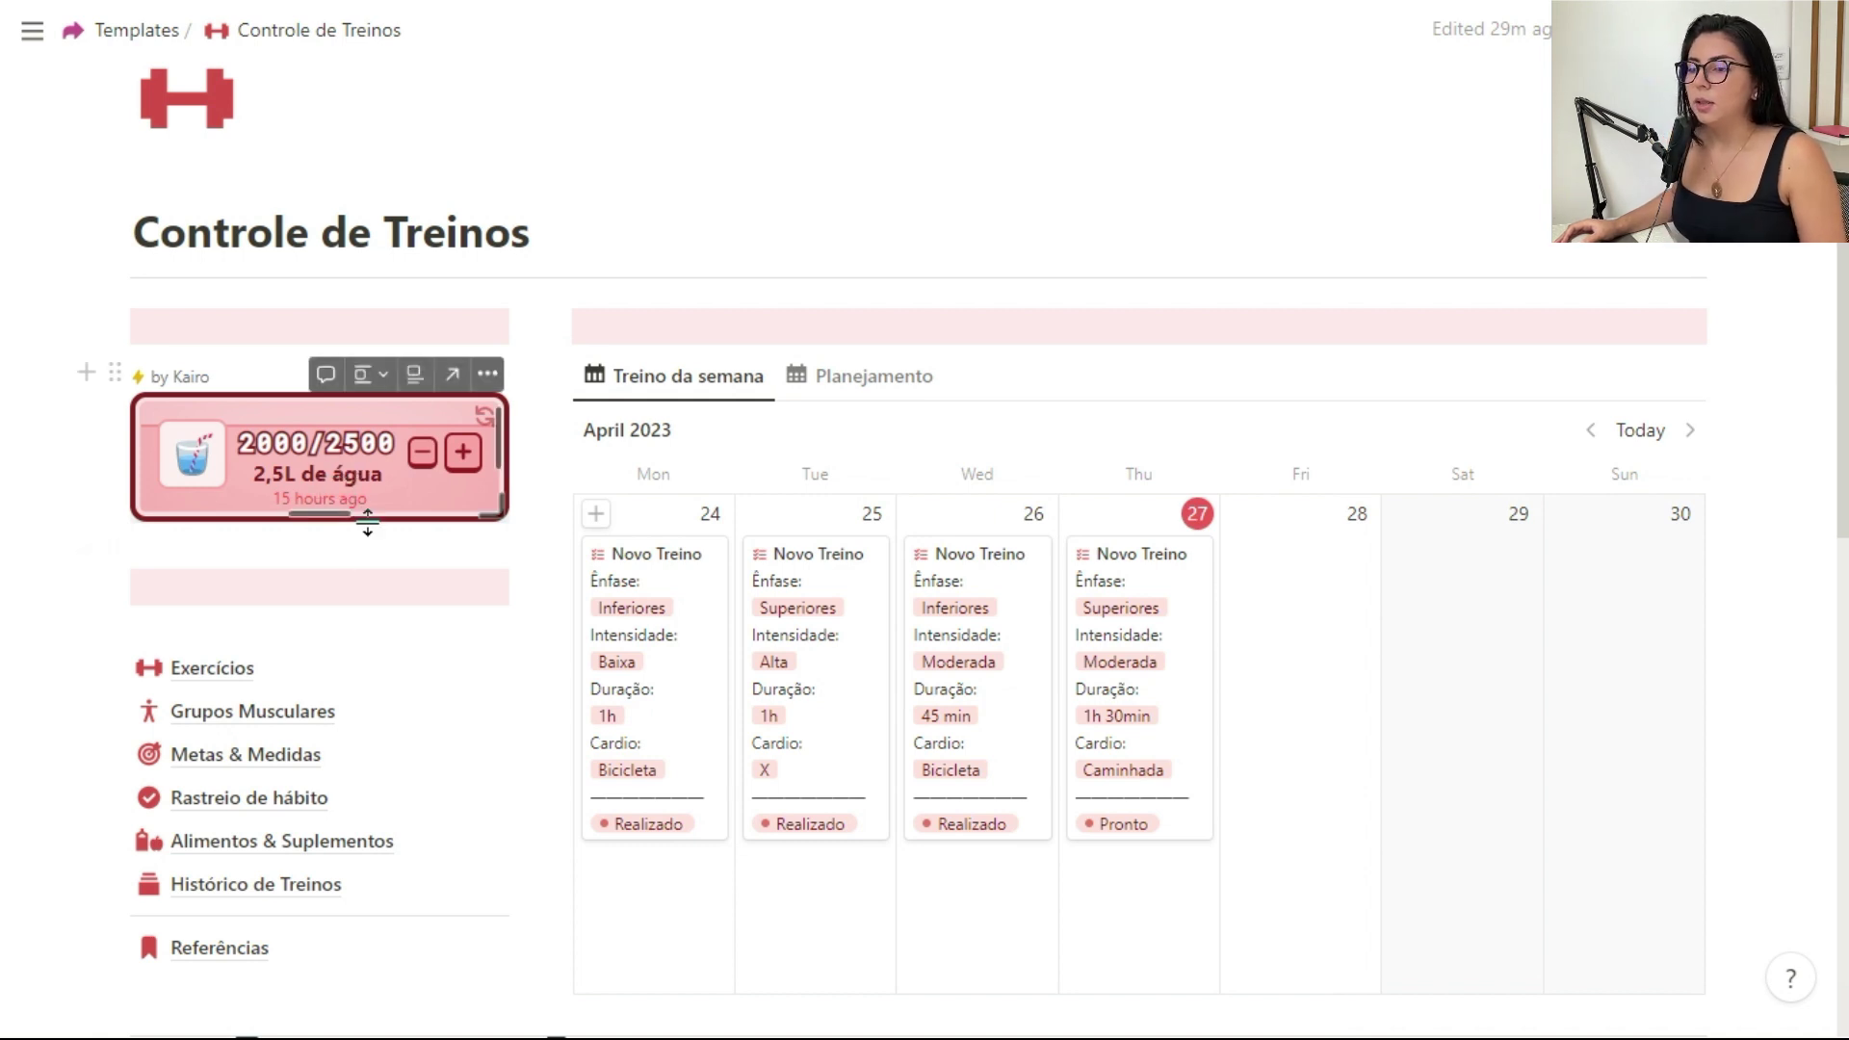
Step: Add two servings to the 2,5L de água counter, and reset it to 0
left_click(463, 452)
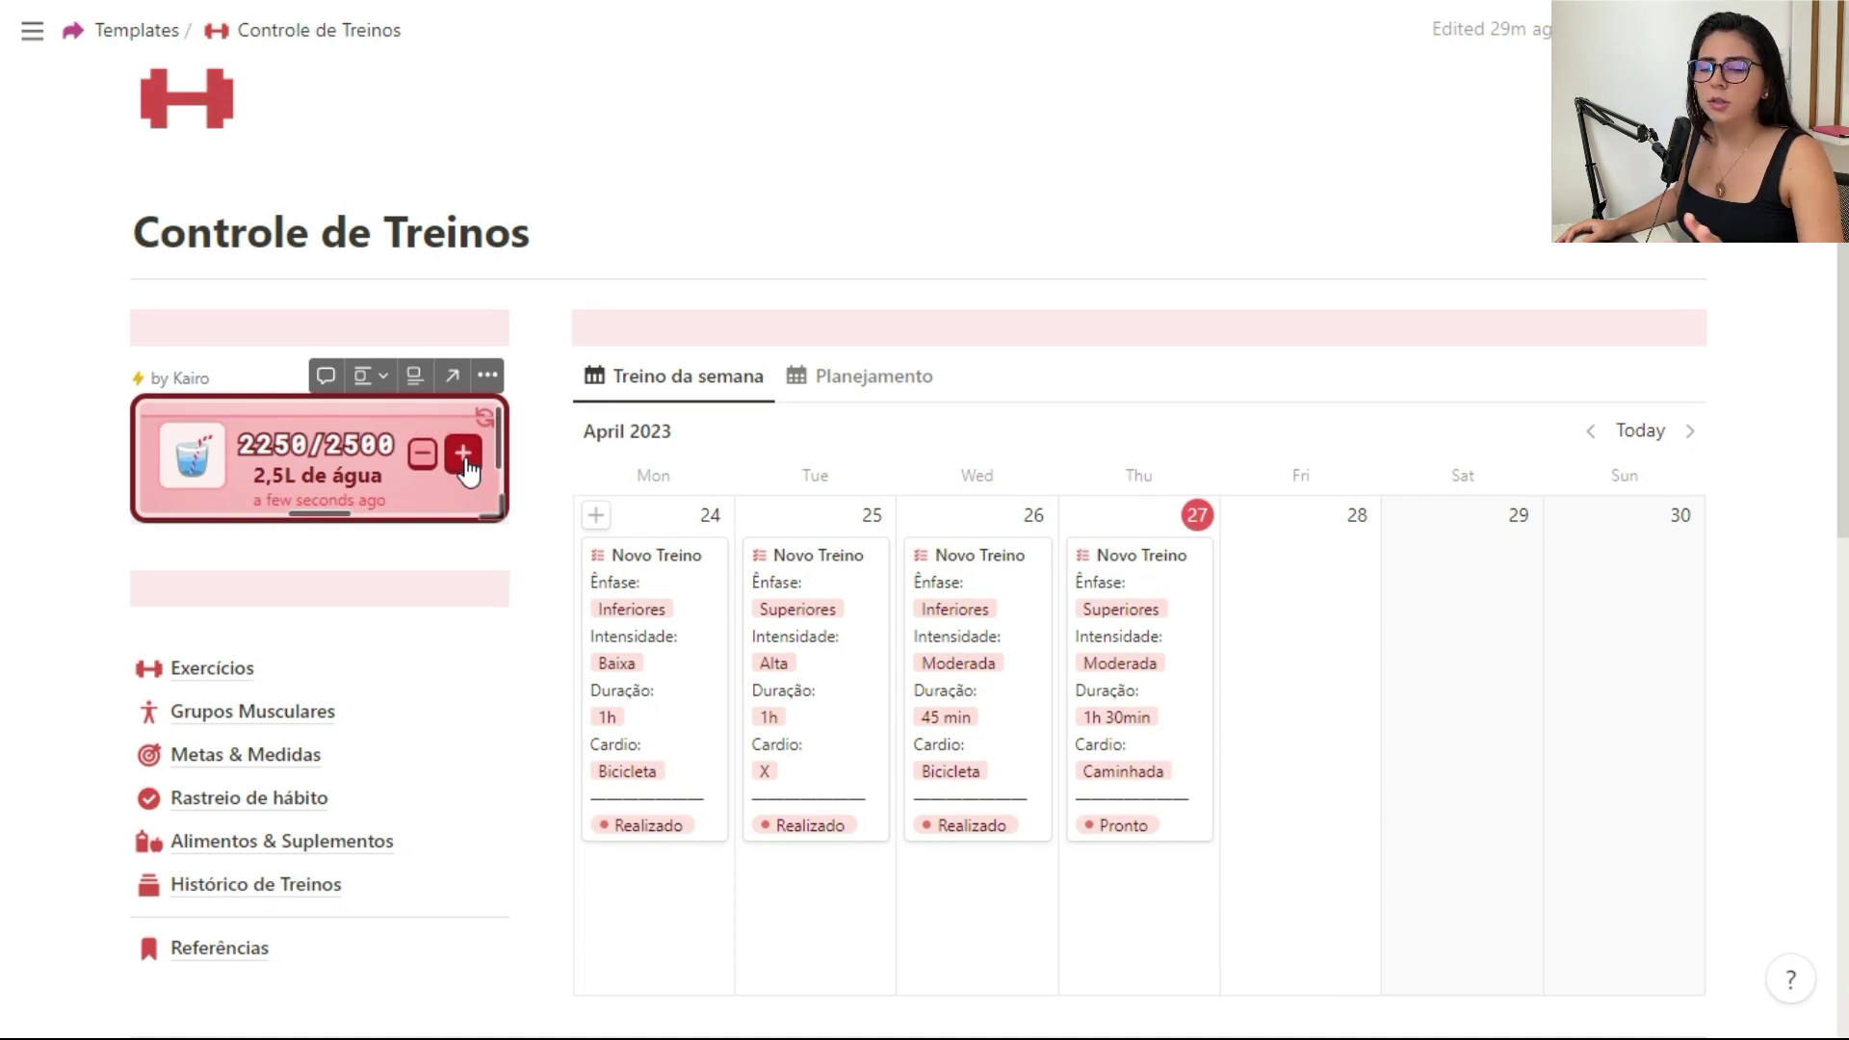
left_click(463, 453)
left_click(484, 416)
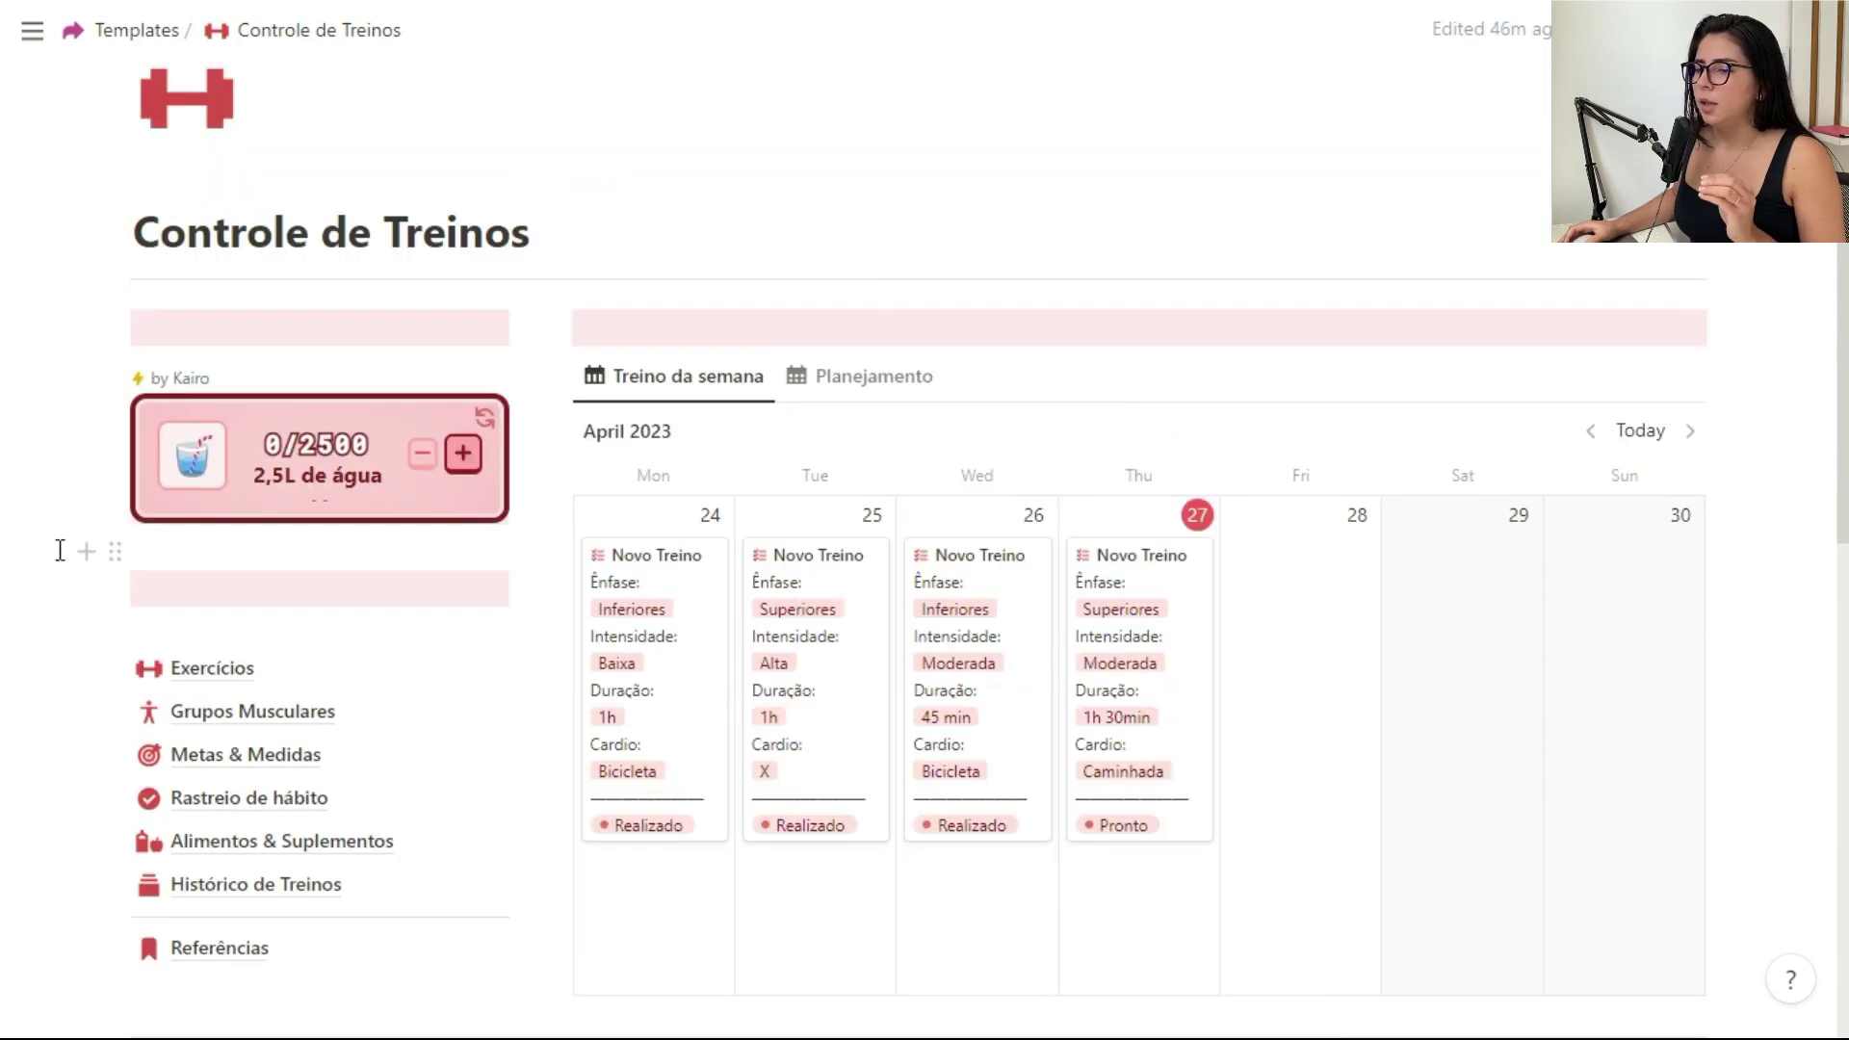
Step: Open the Grupos Musculares page and look through its gallery of all muscle groups
left_click(248, 710)
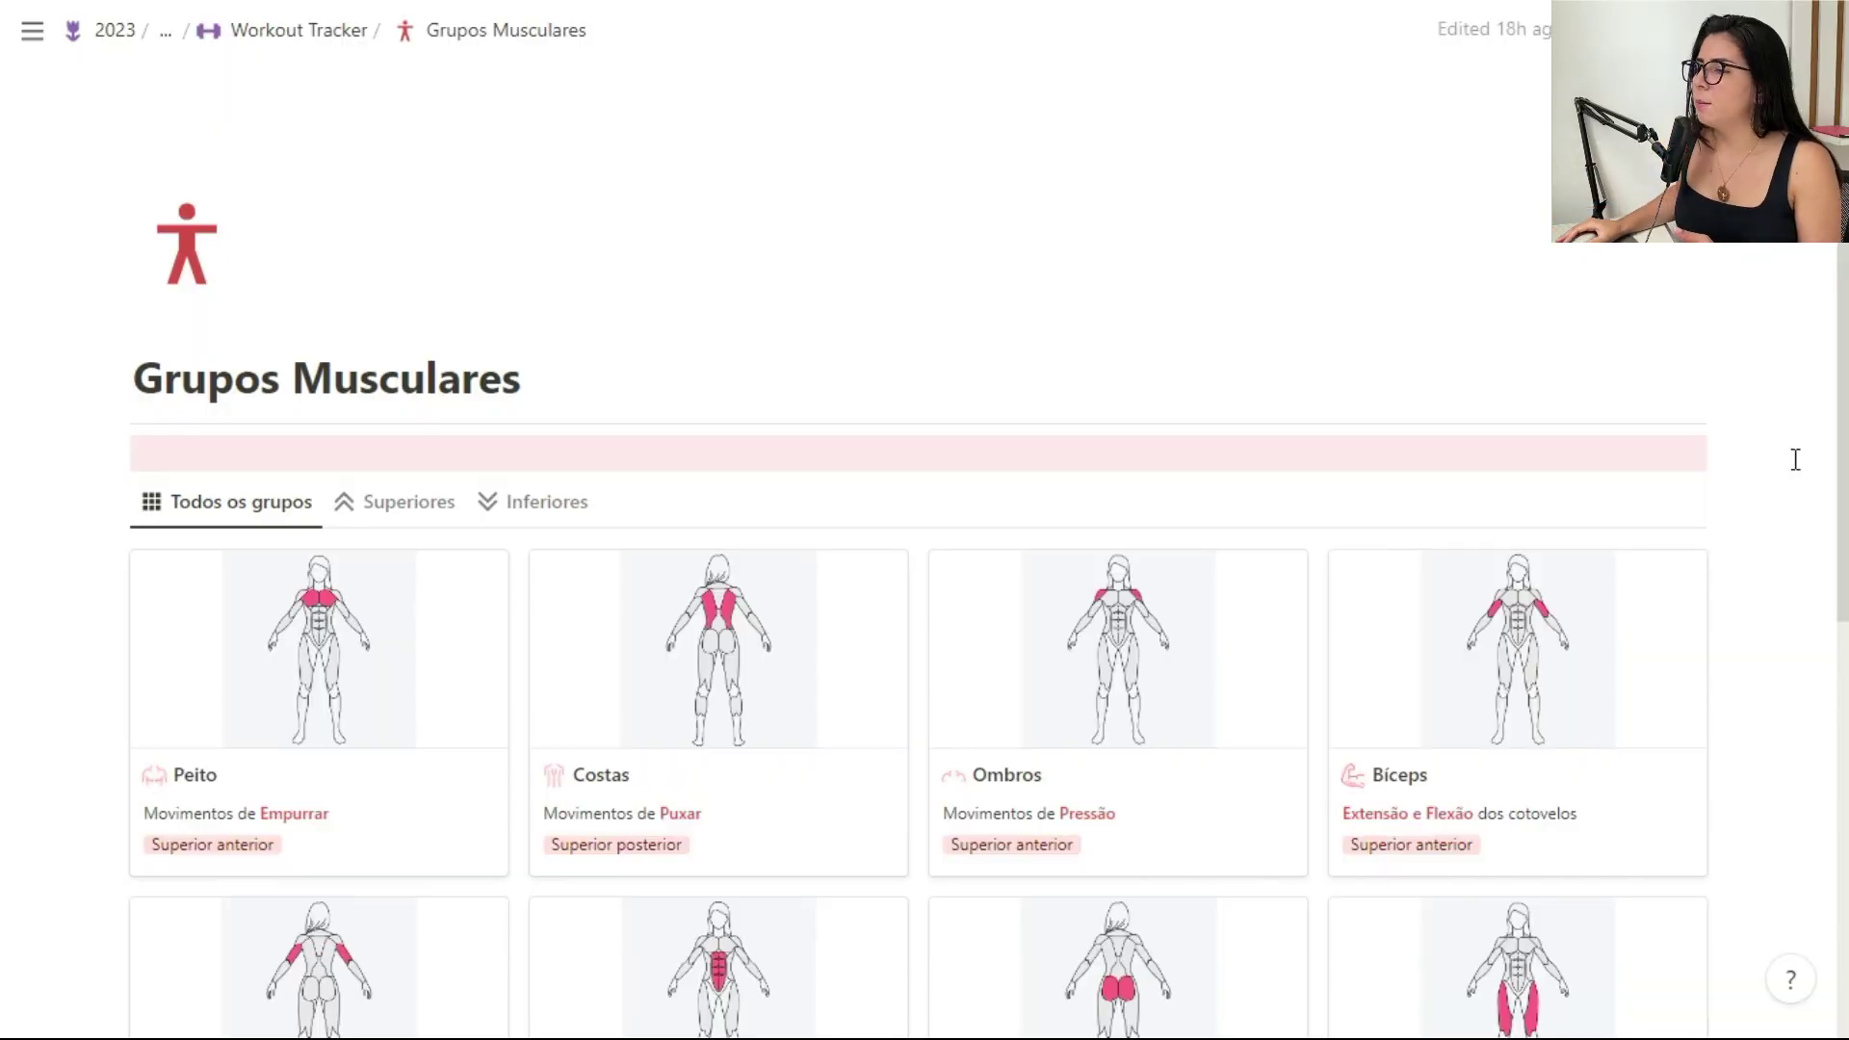
scroll(1795, 460, "down", 2)
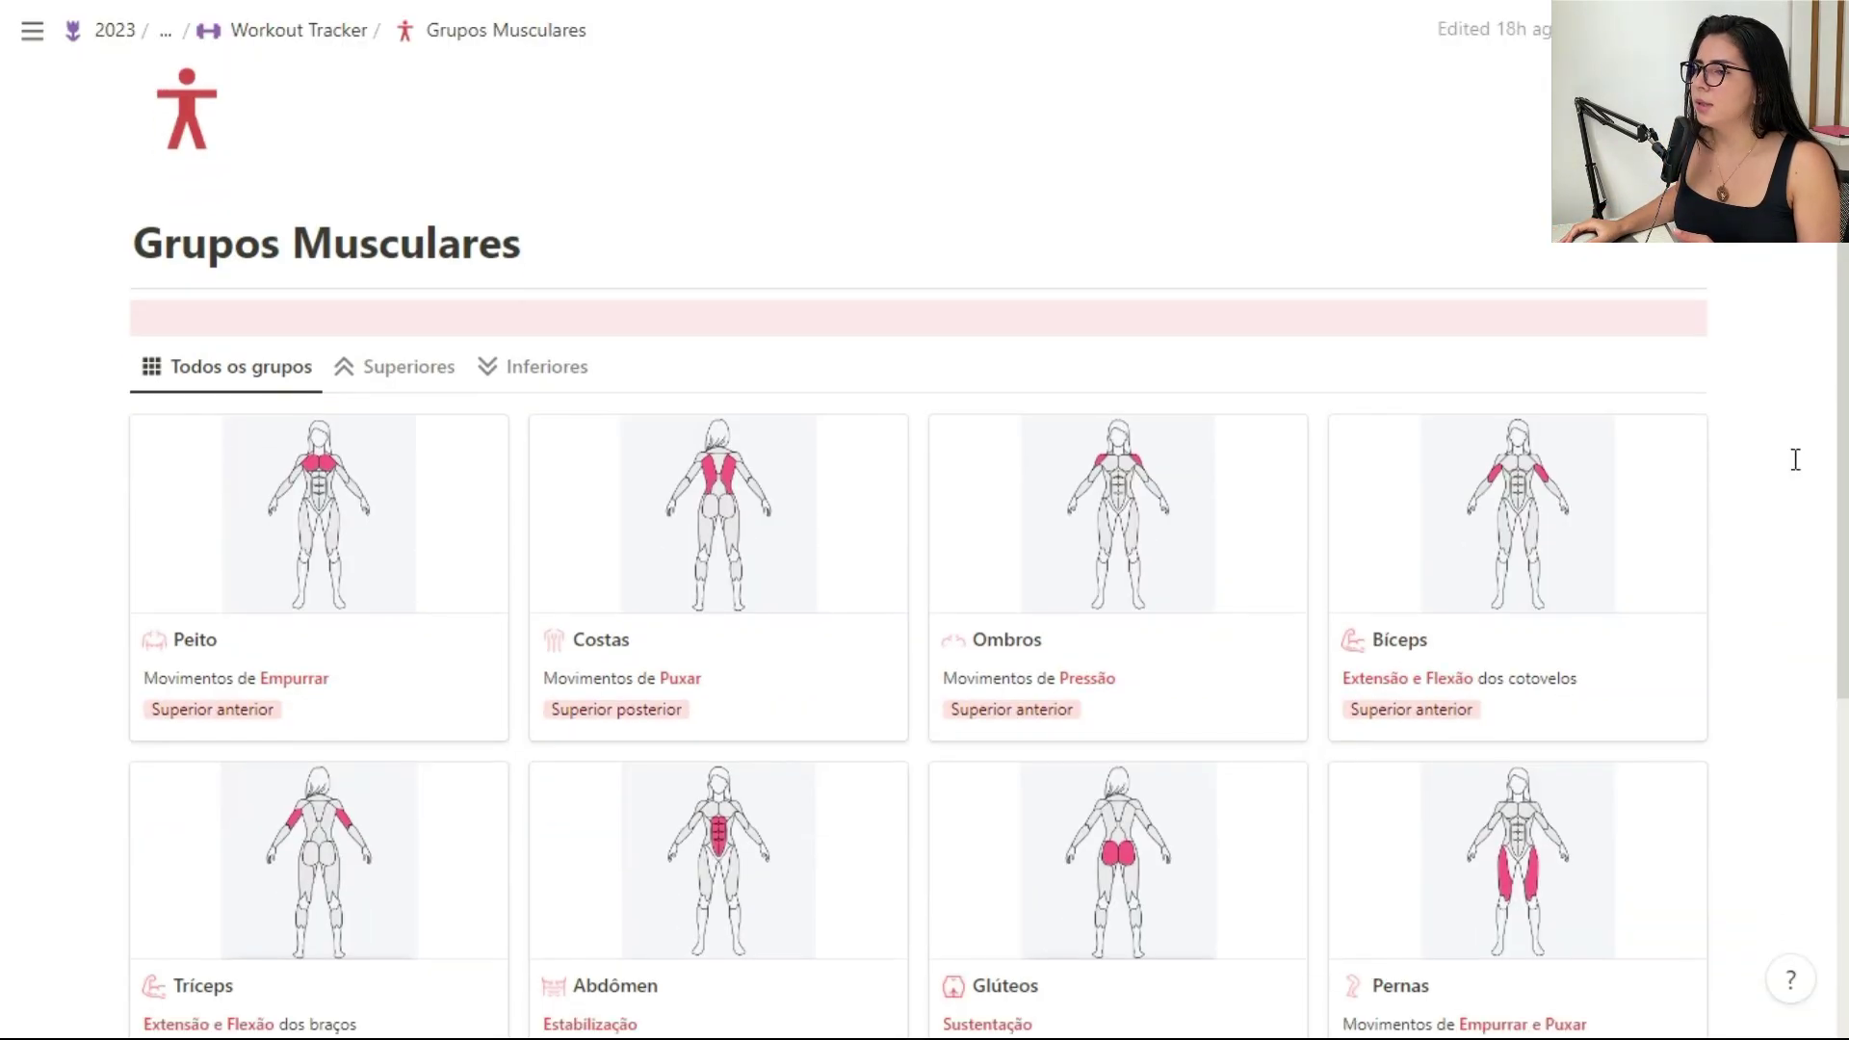
scroll(1796, 460, "down", 1)
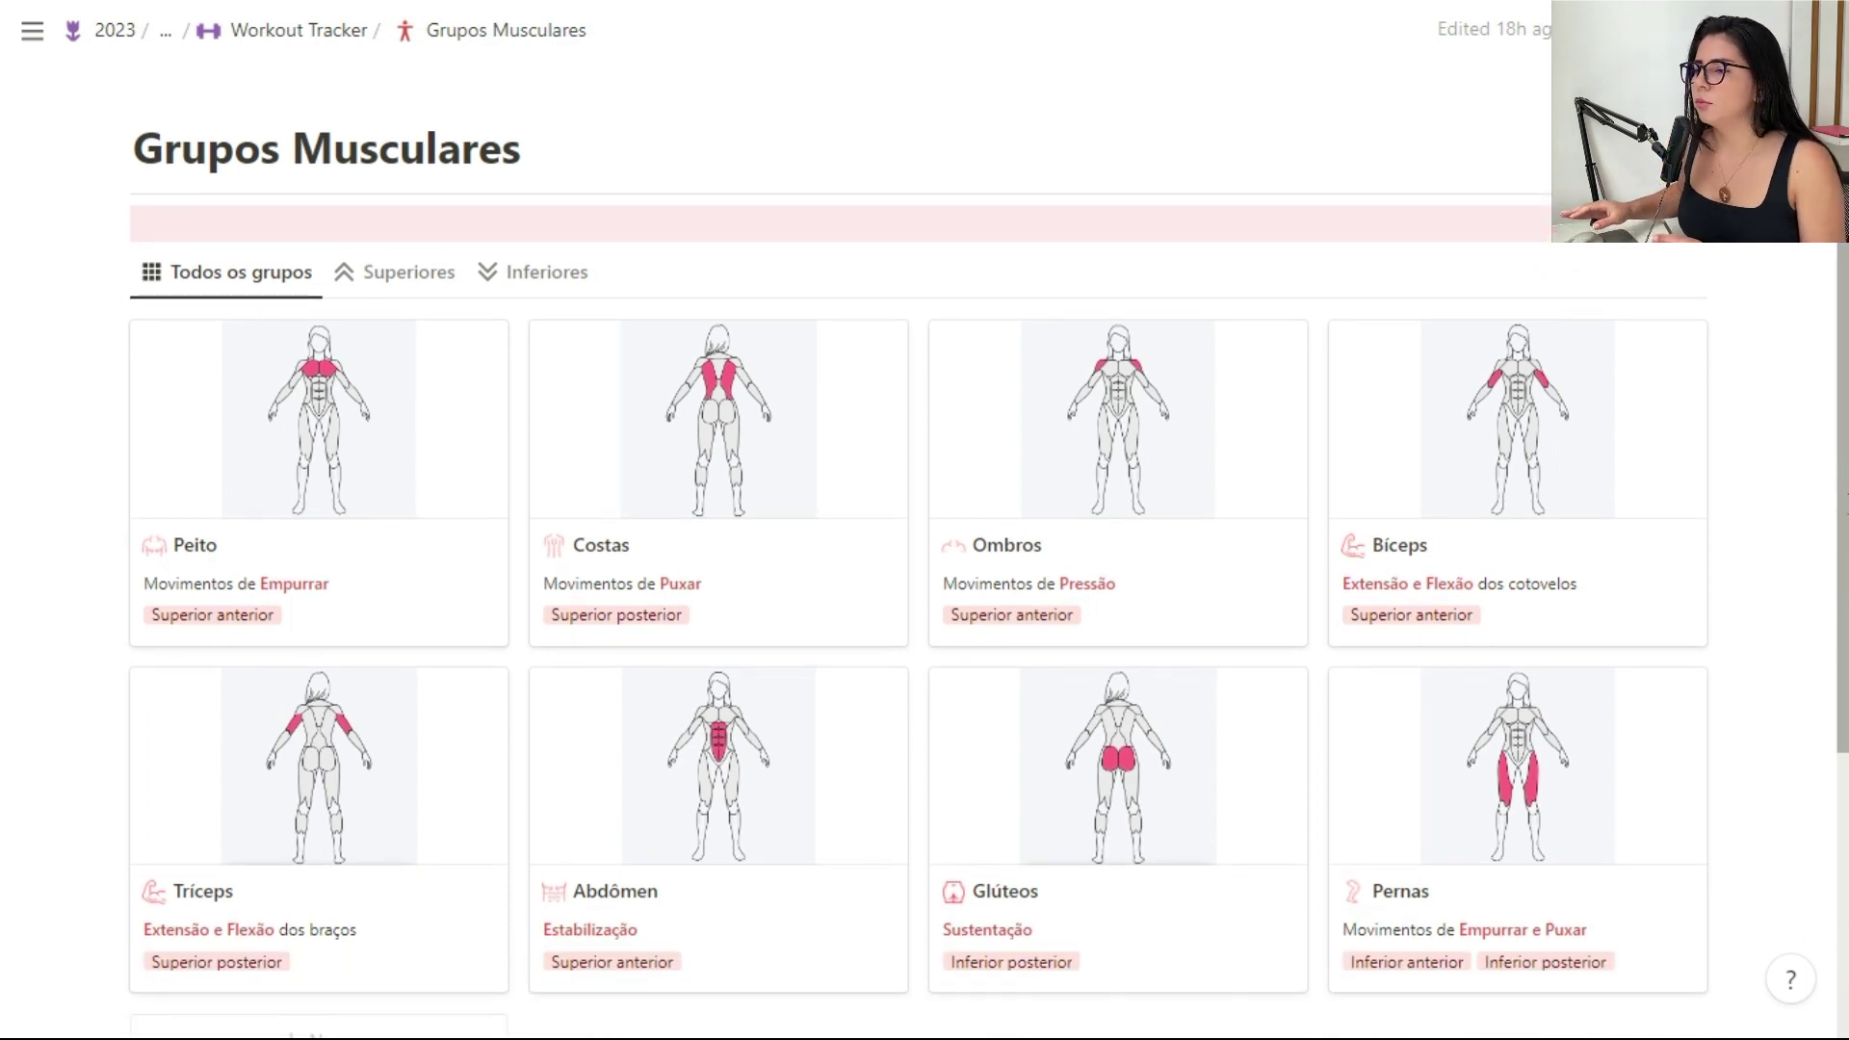
scroll(1796, 460, "down", 1)
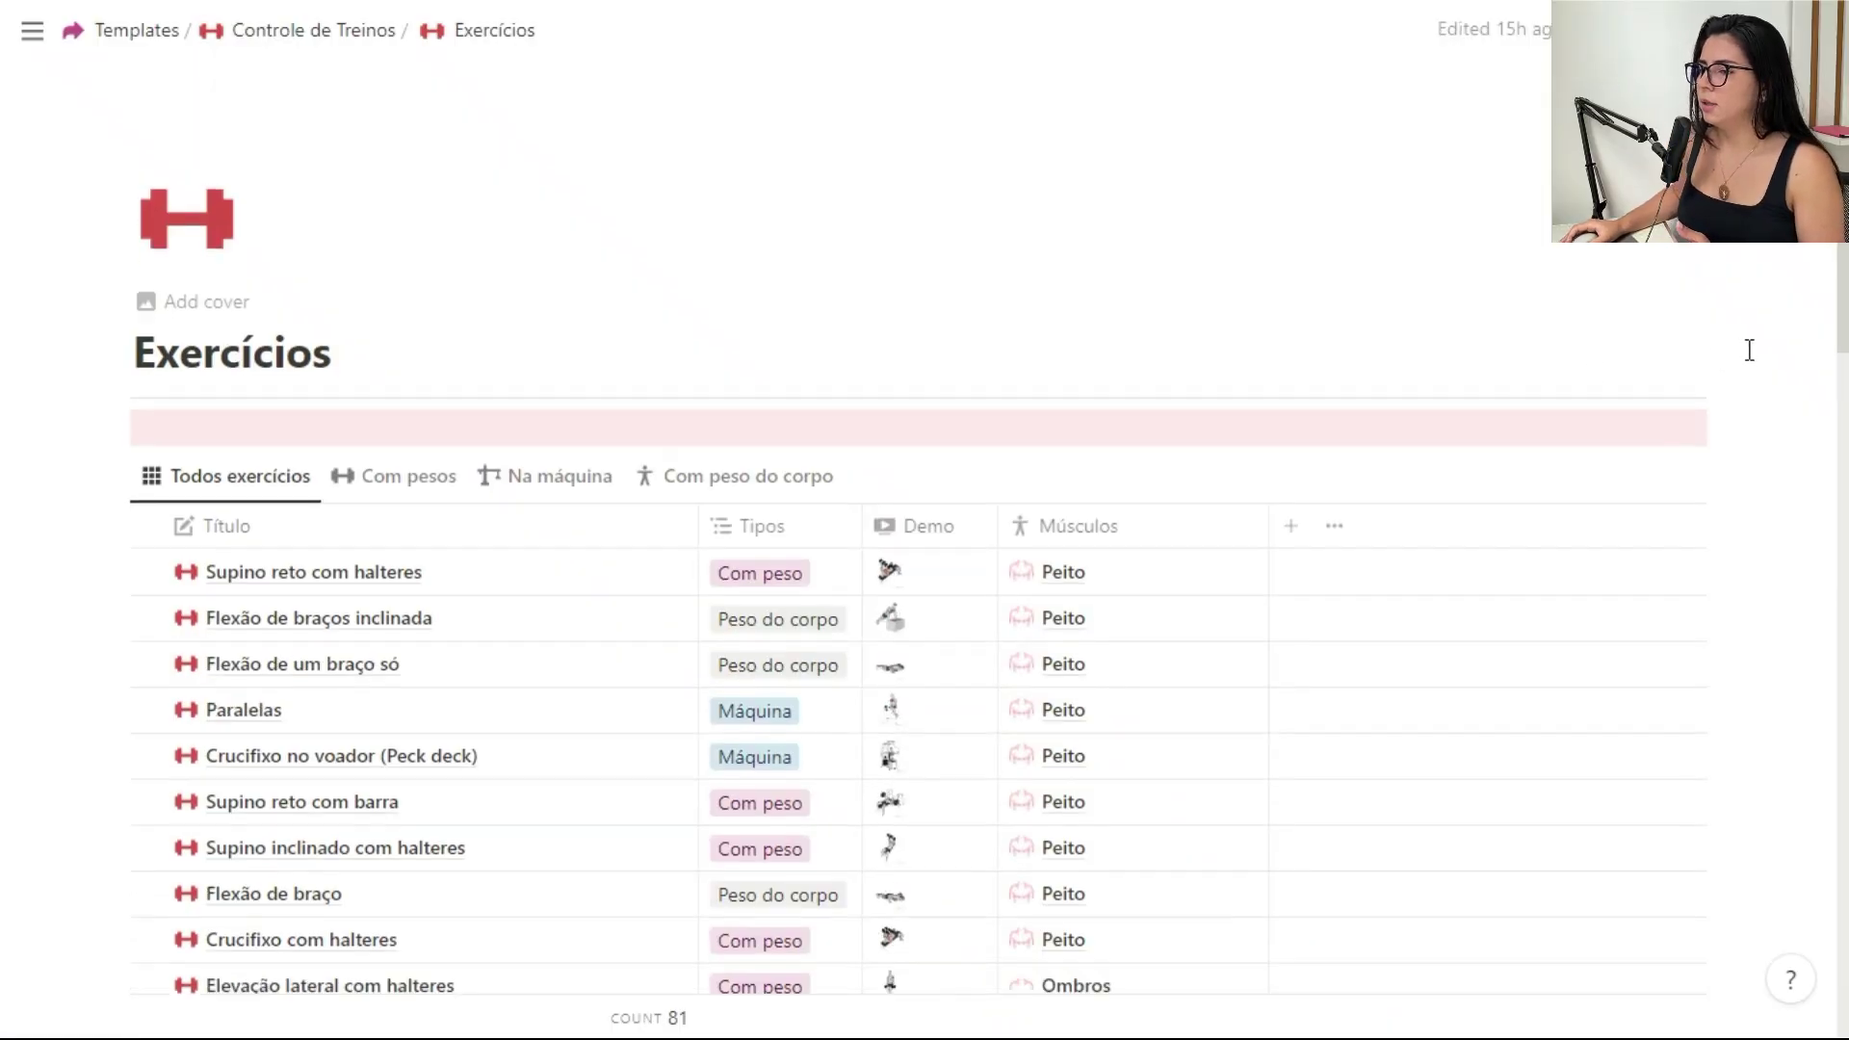
Step: Look through the Exercícios table with each exercise's type, demo and muscle group
scroll(1745, 351, "down", 2)
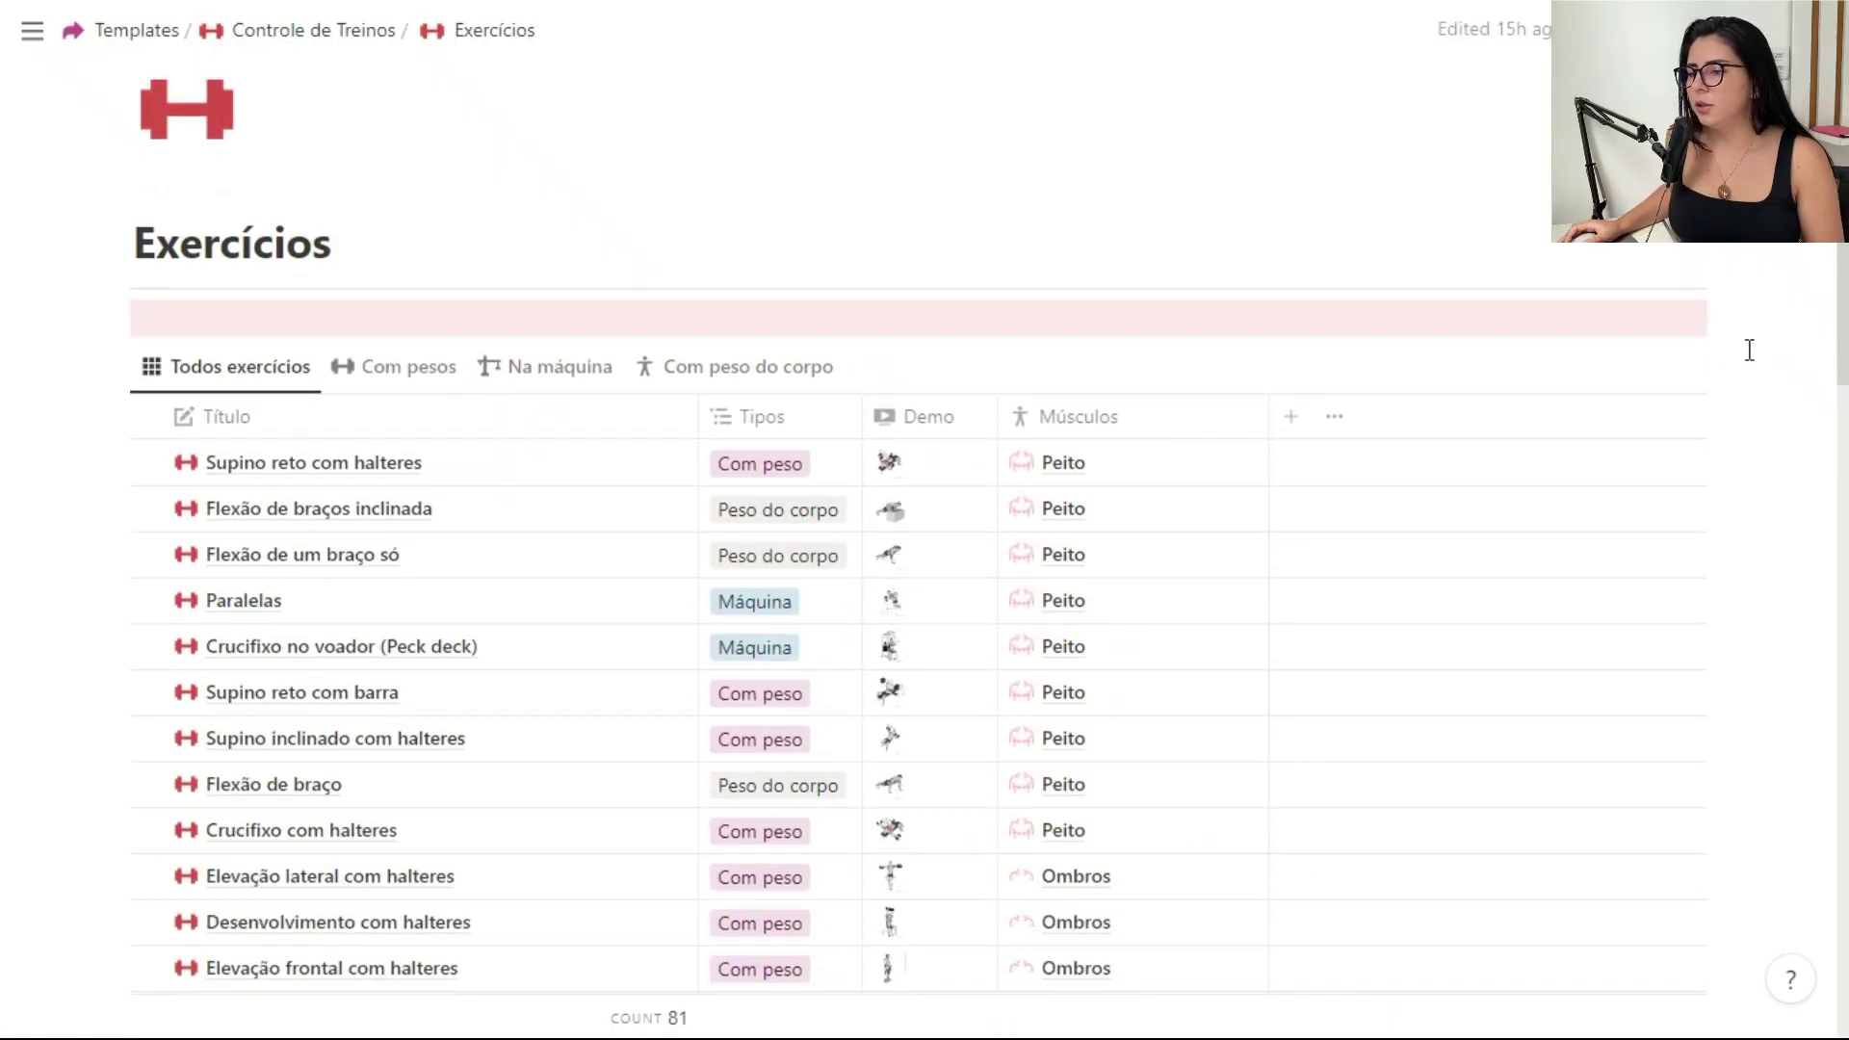
scroll(1750, 350, "down", 2)
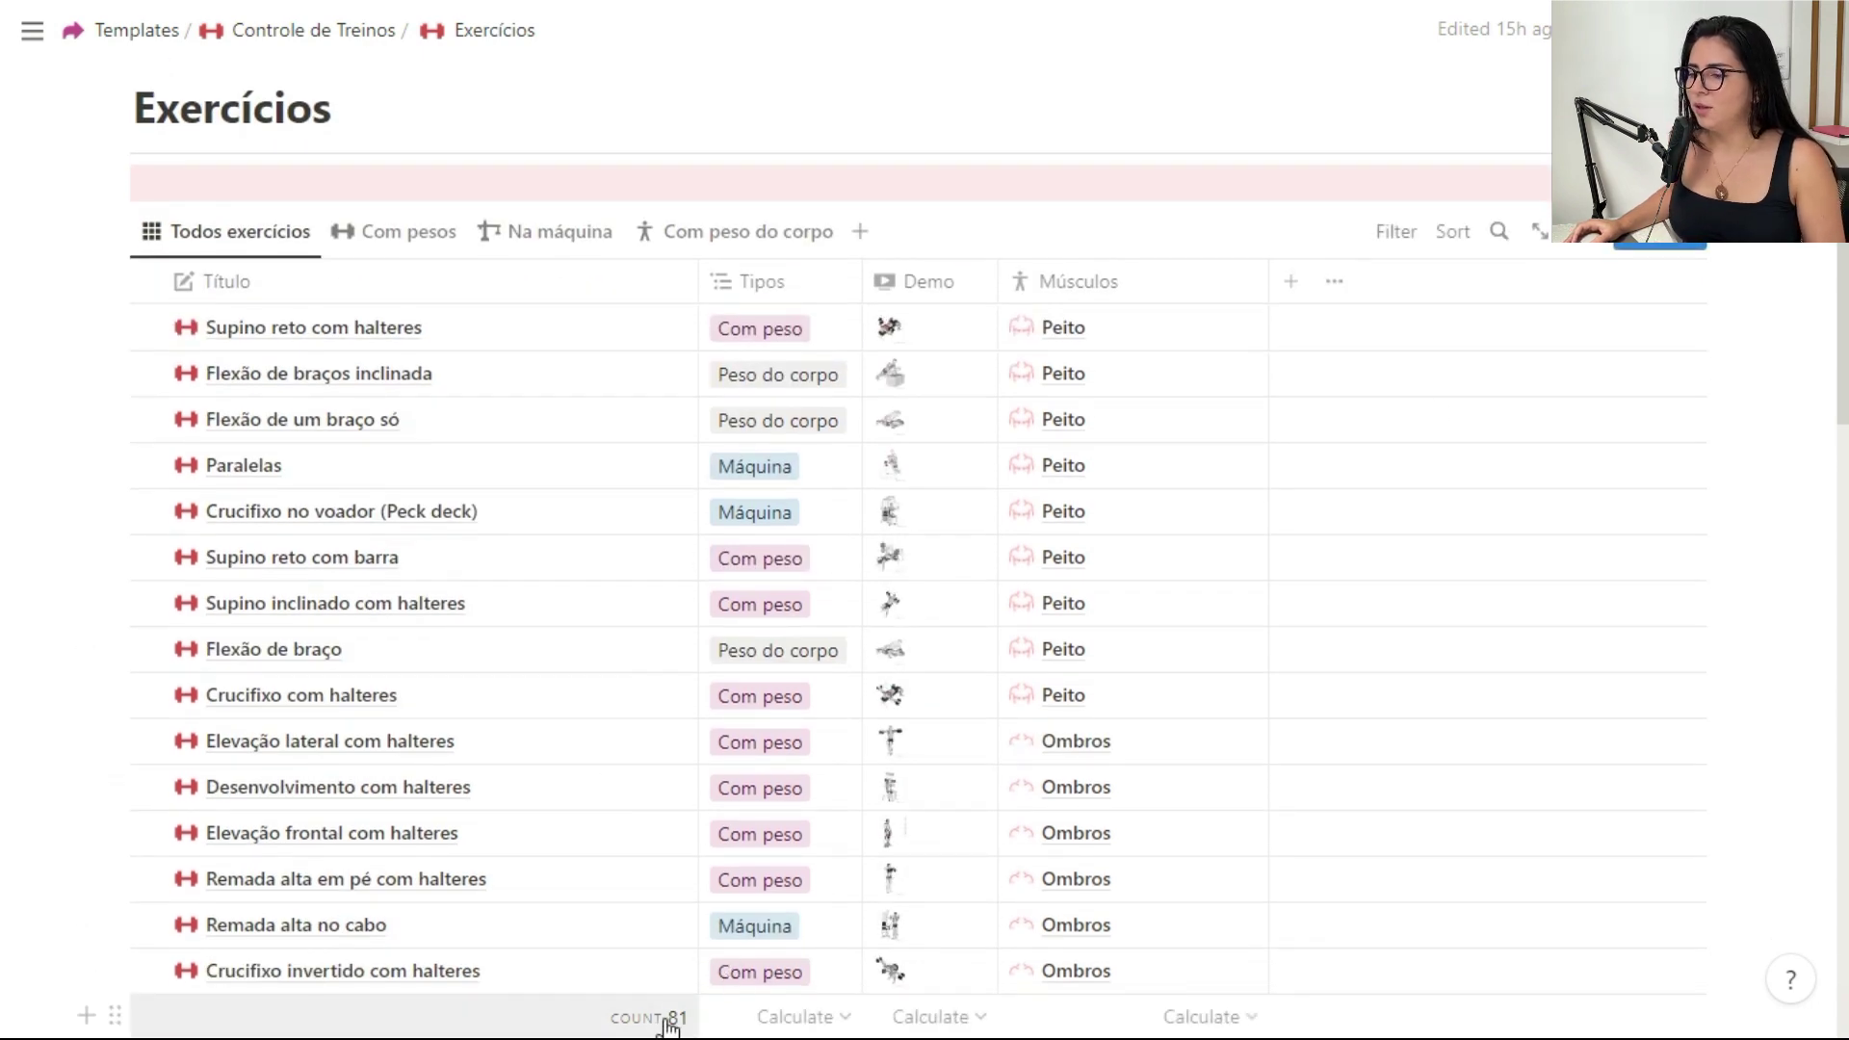
scroll(1791, 351, "down", 2)
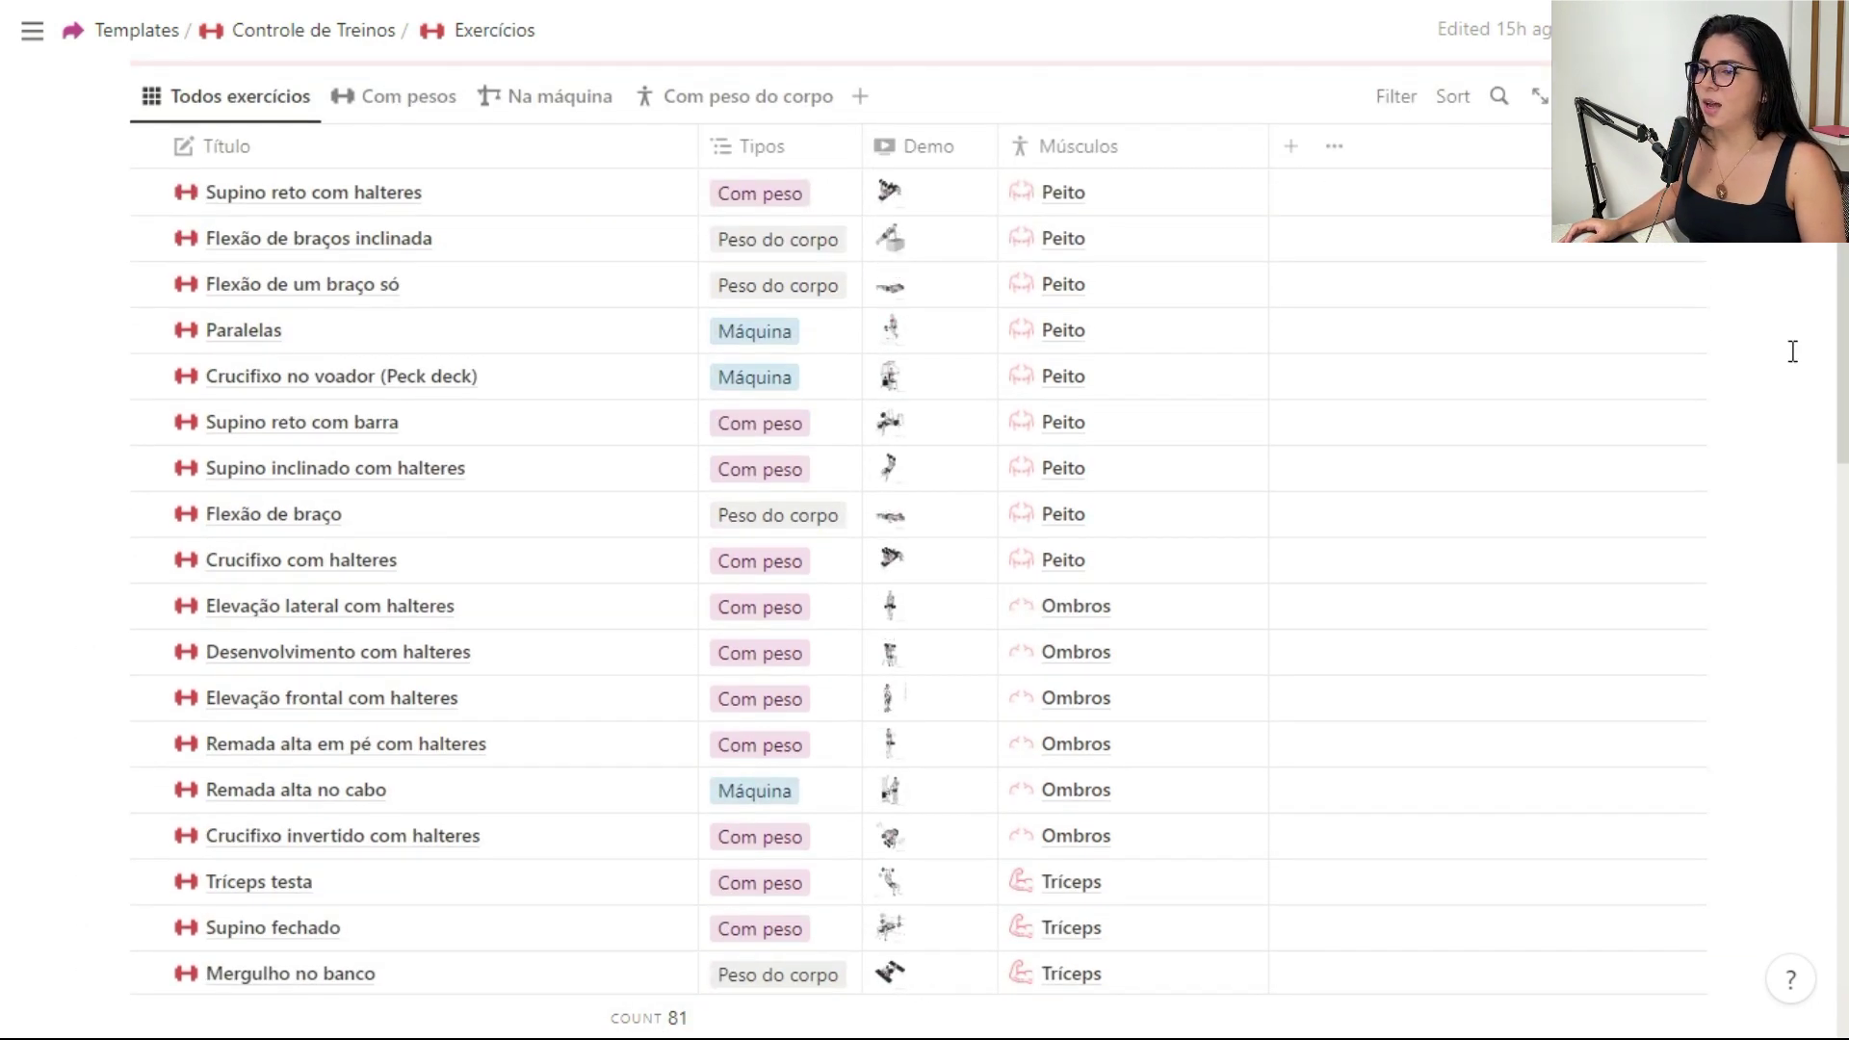
scroll(1793, 351, "up", 2)
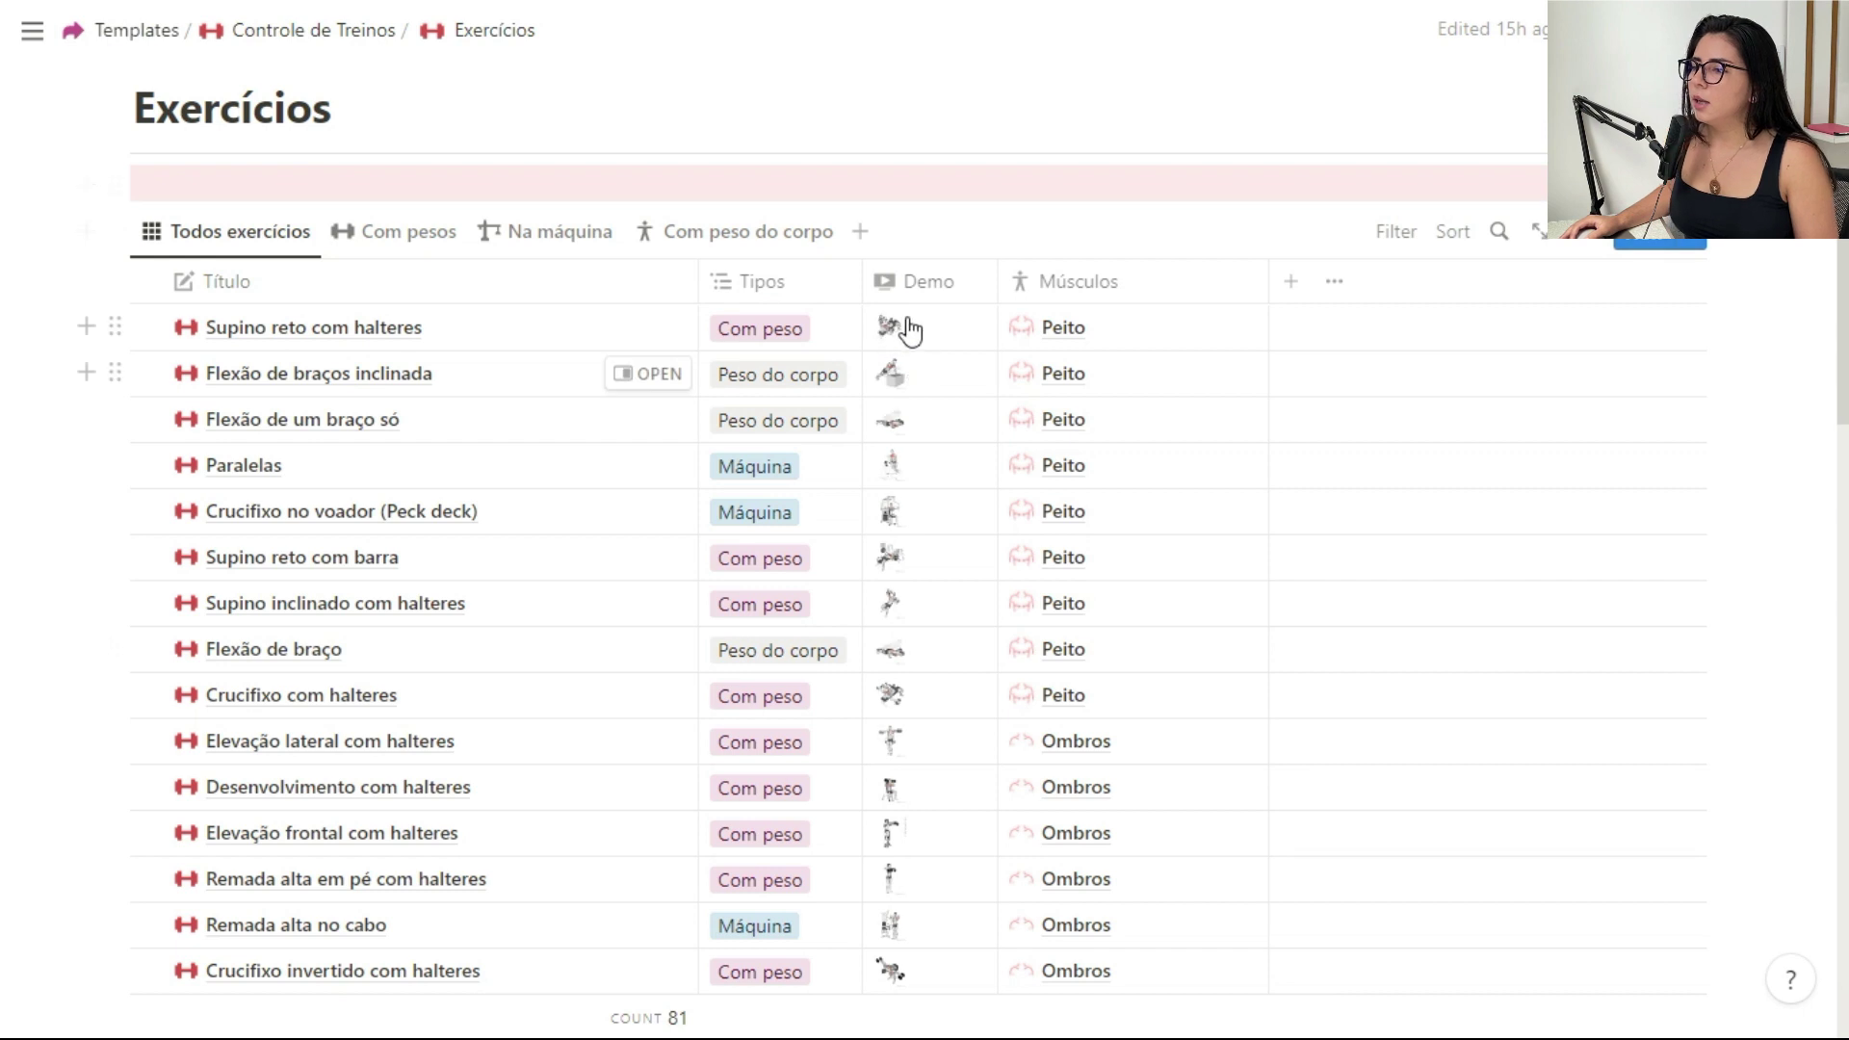
Step: View the demo image of Supino reto com halteres and open that exercise in side peek
left_click(971, 337)
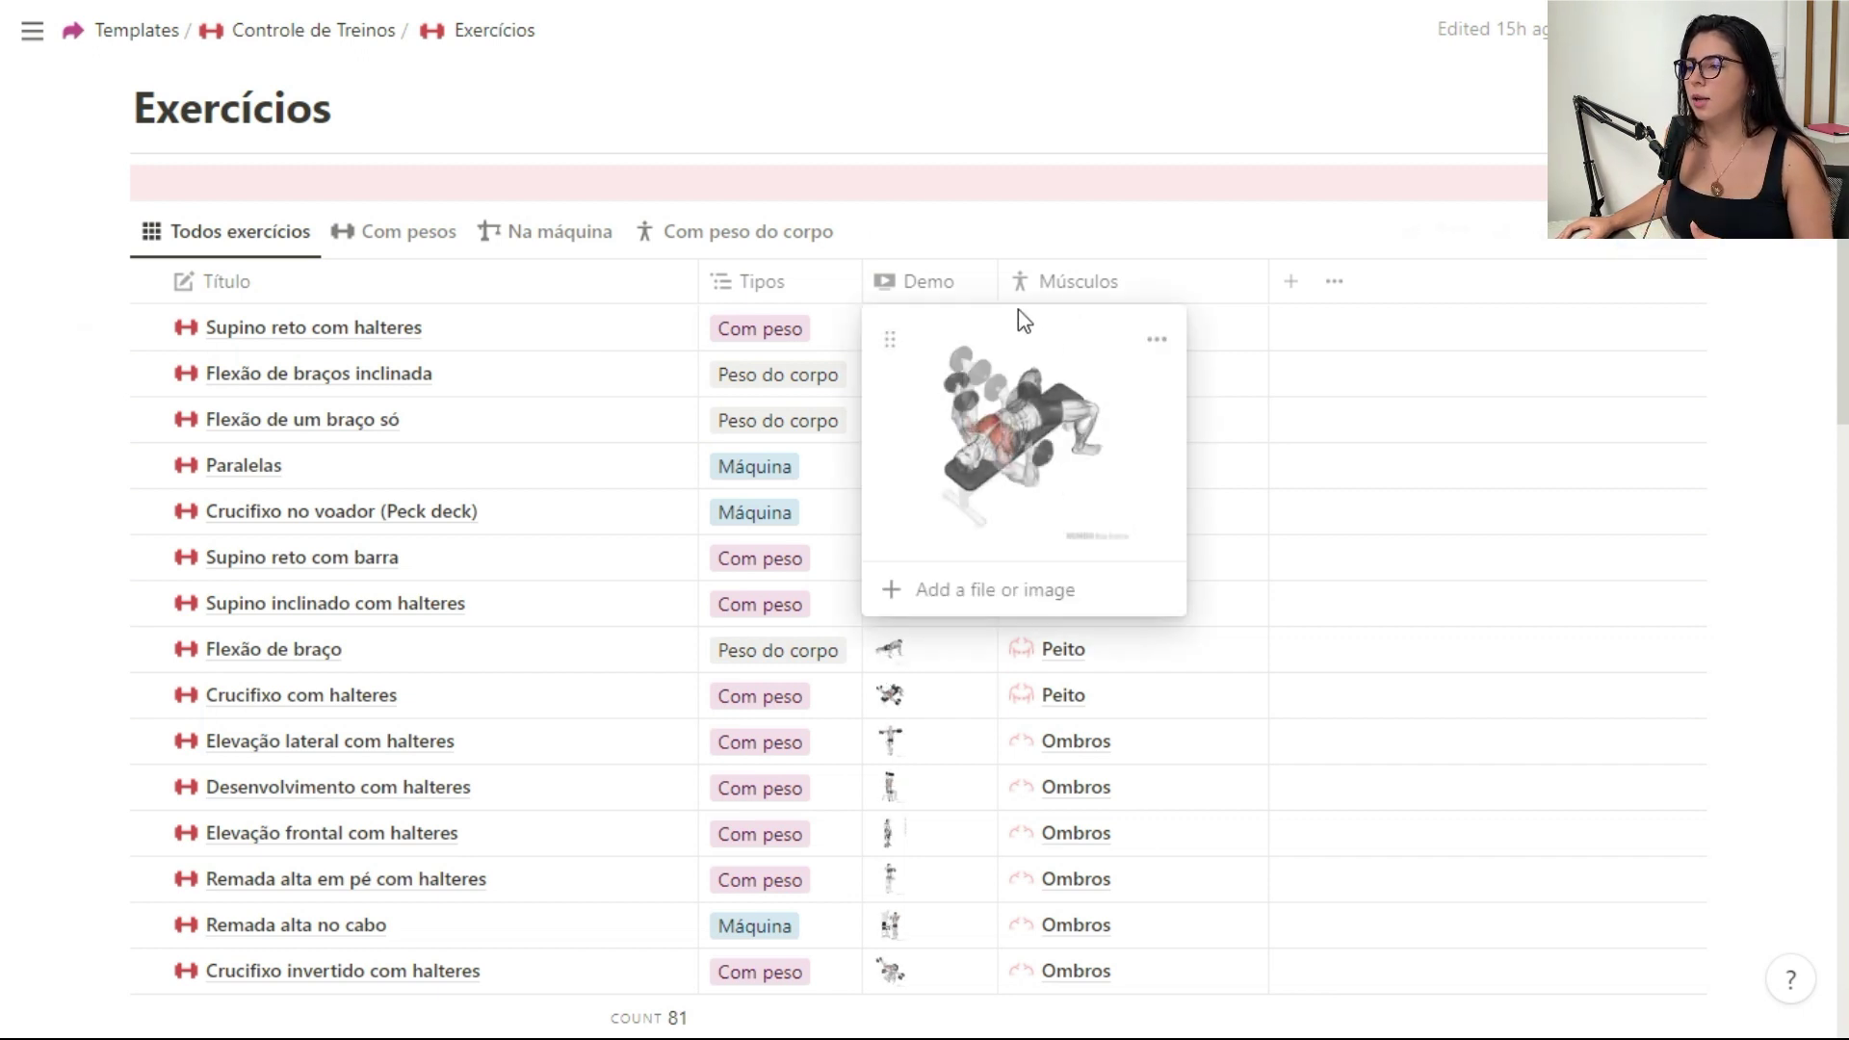
key("Escape")
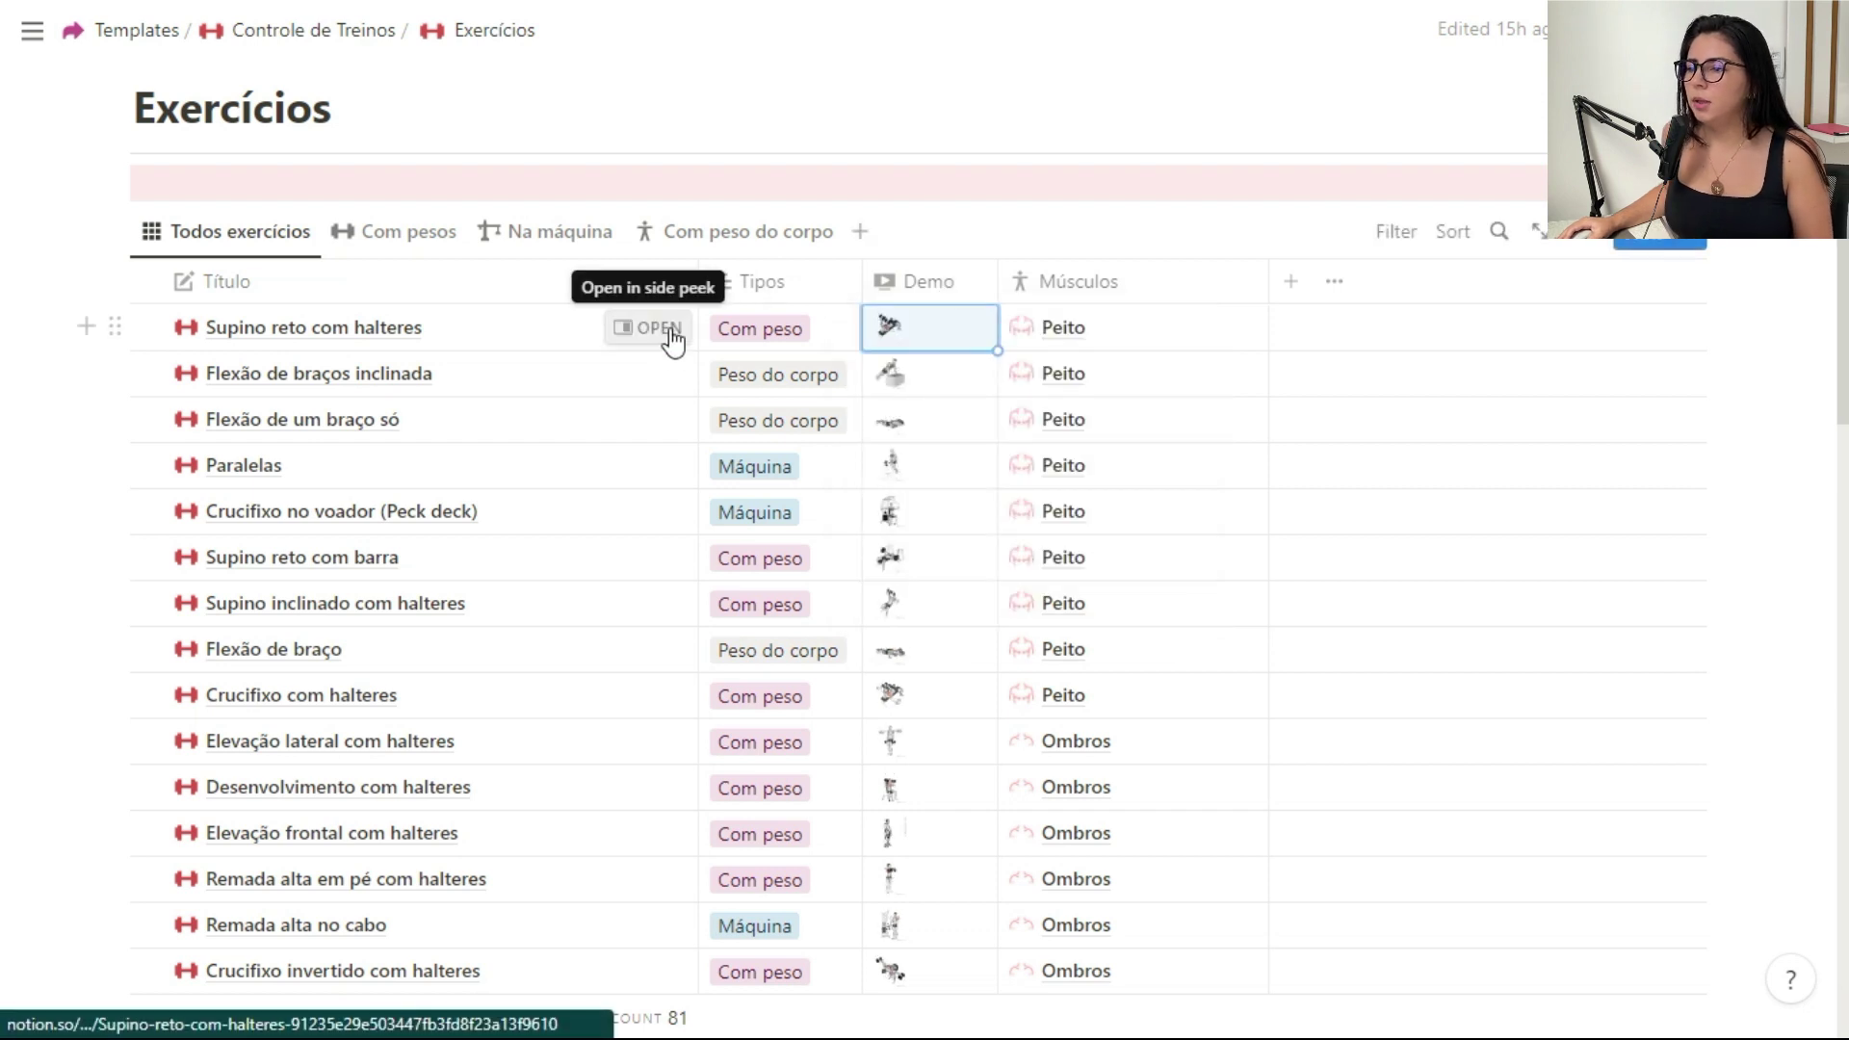
left_click(672, 337)
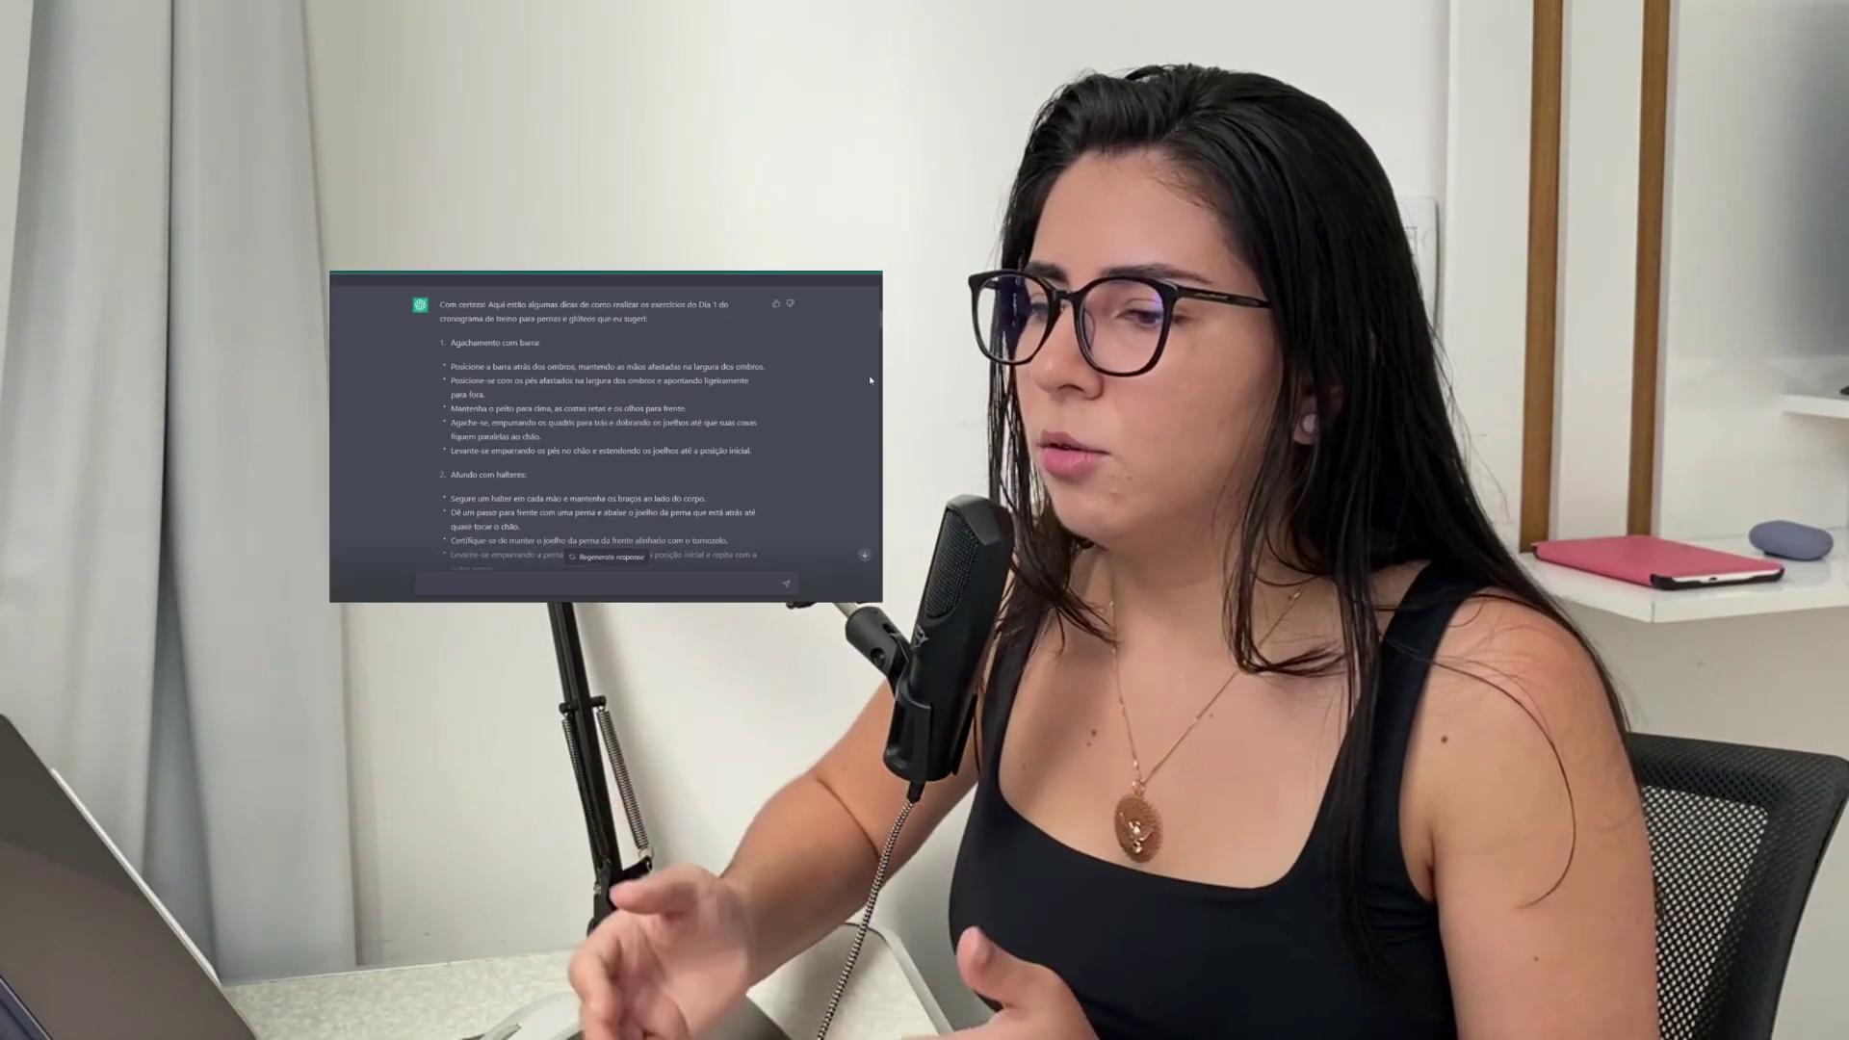
Step: Read through the ChatGPT answer explaining how to perform Agachamento com barra, Afundo com halteres and Cadeira extensora
scroll(843, 314, "down", 3)
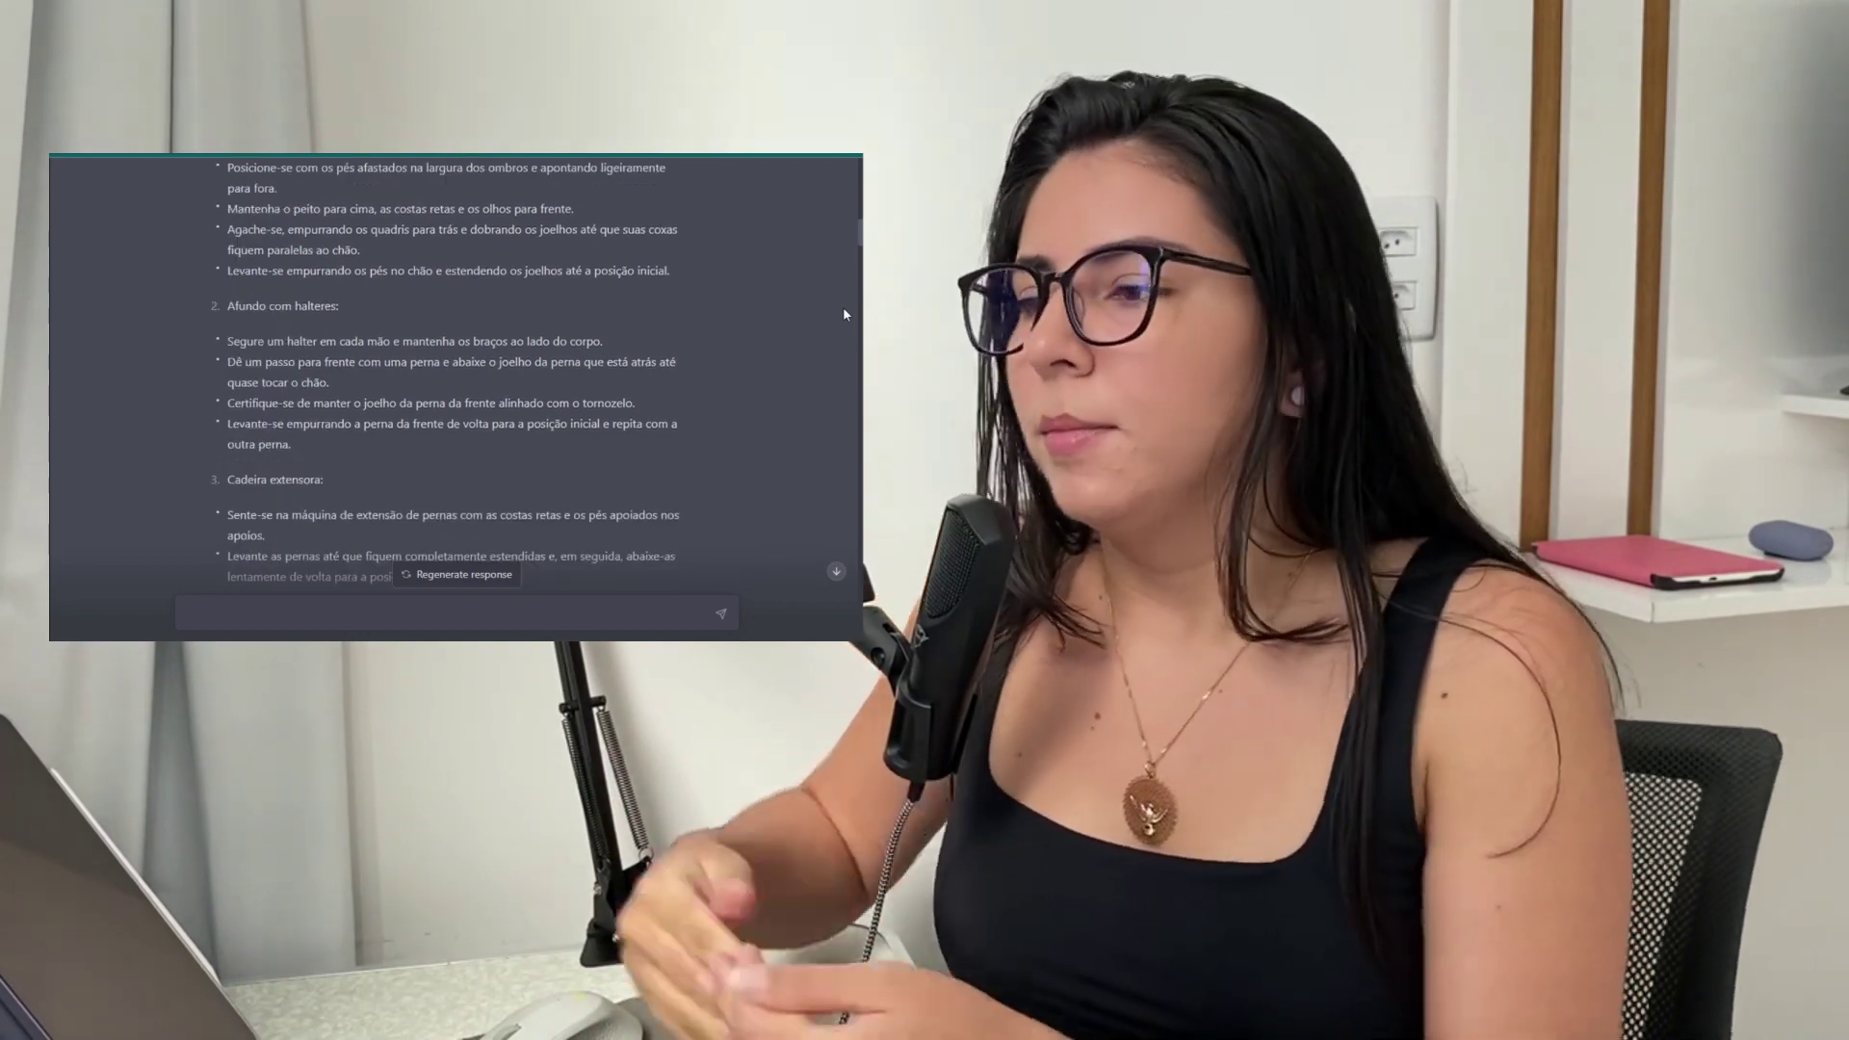
scroll(844, 314, "down", 4)
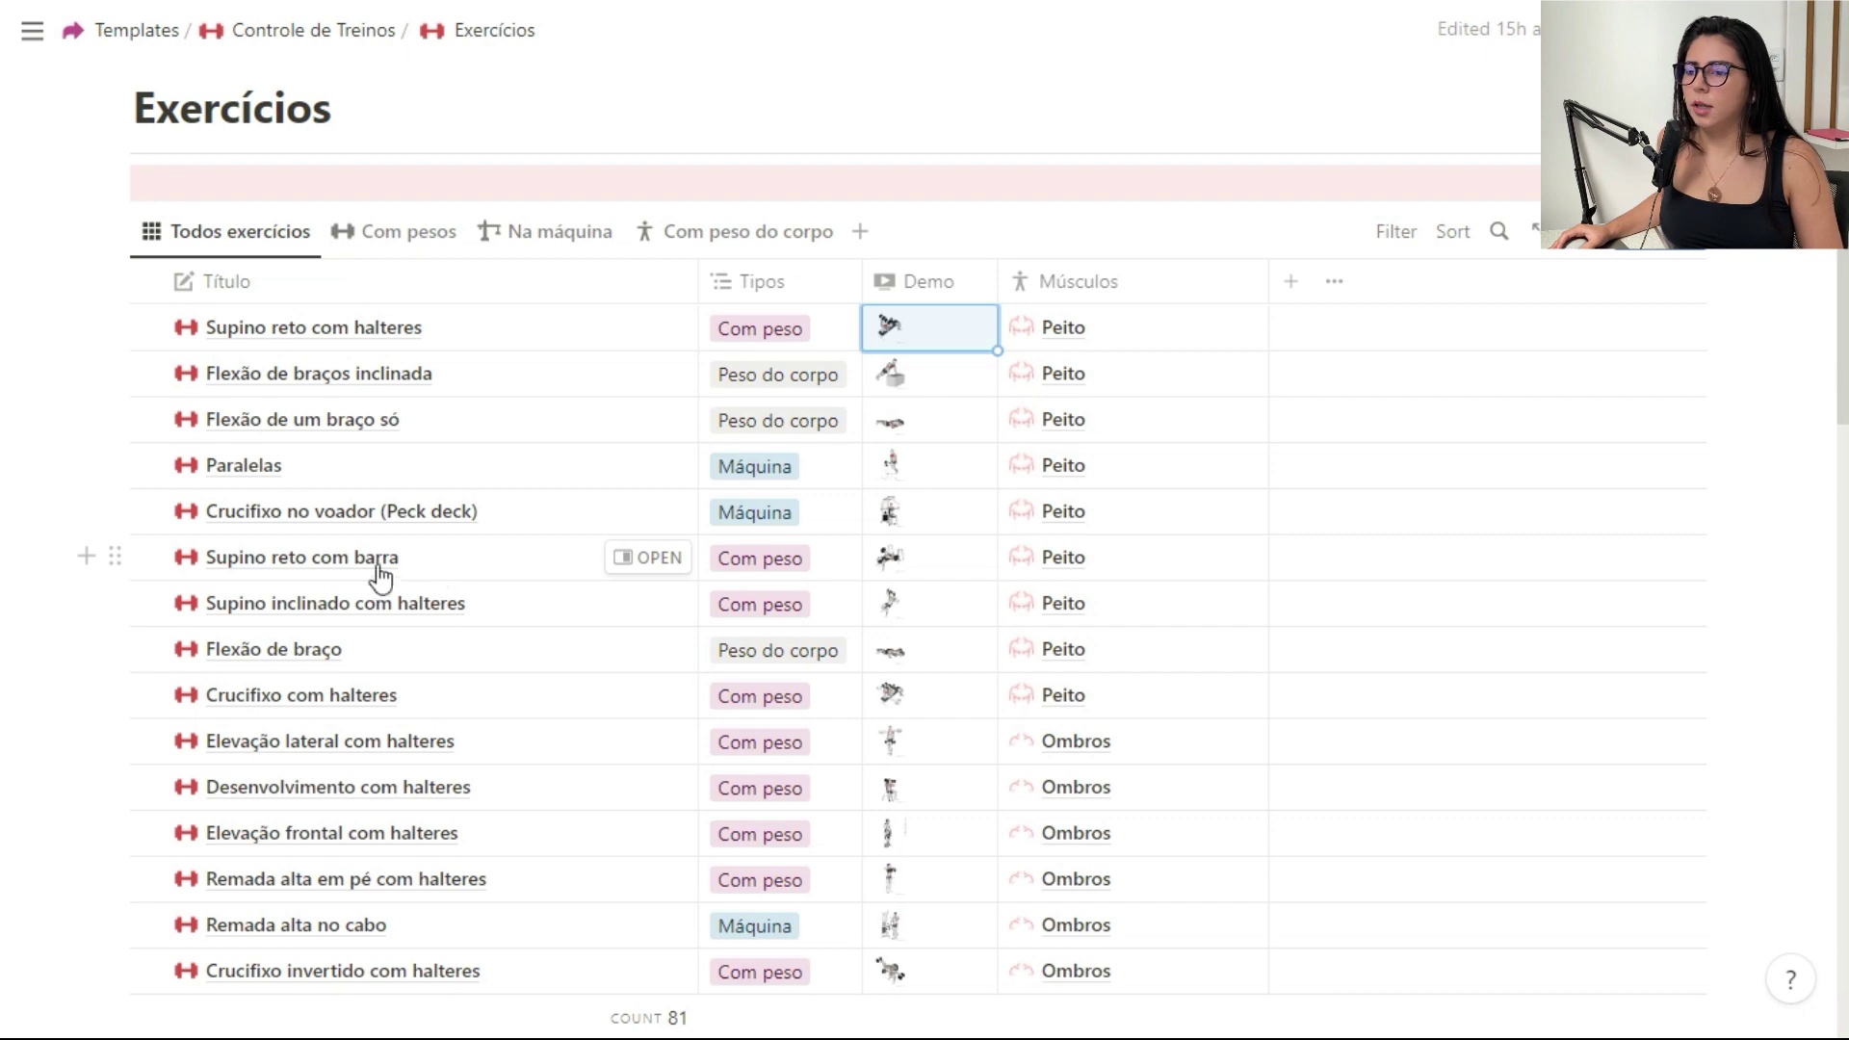
Step: View the exercises filtered by Com pesos, Na máquina and Com peso do corpo
left_click(407, 239)
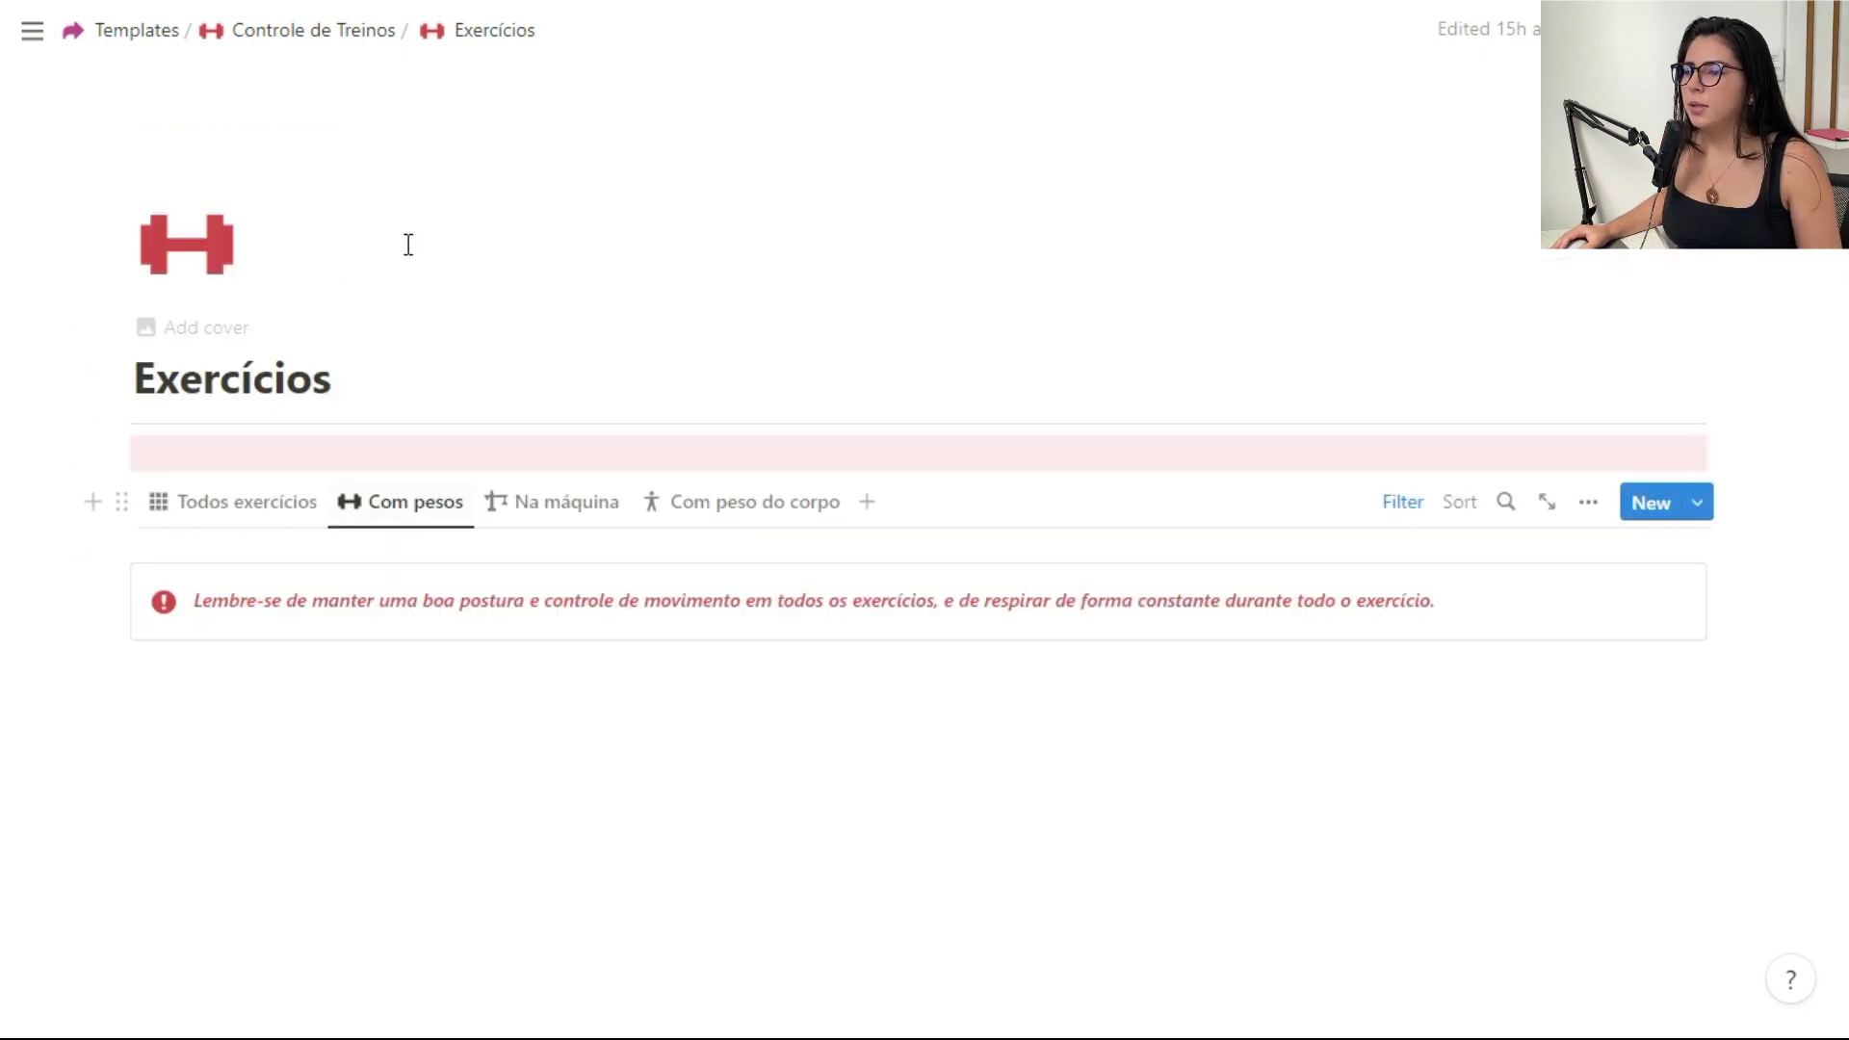
left_click(581, 509)
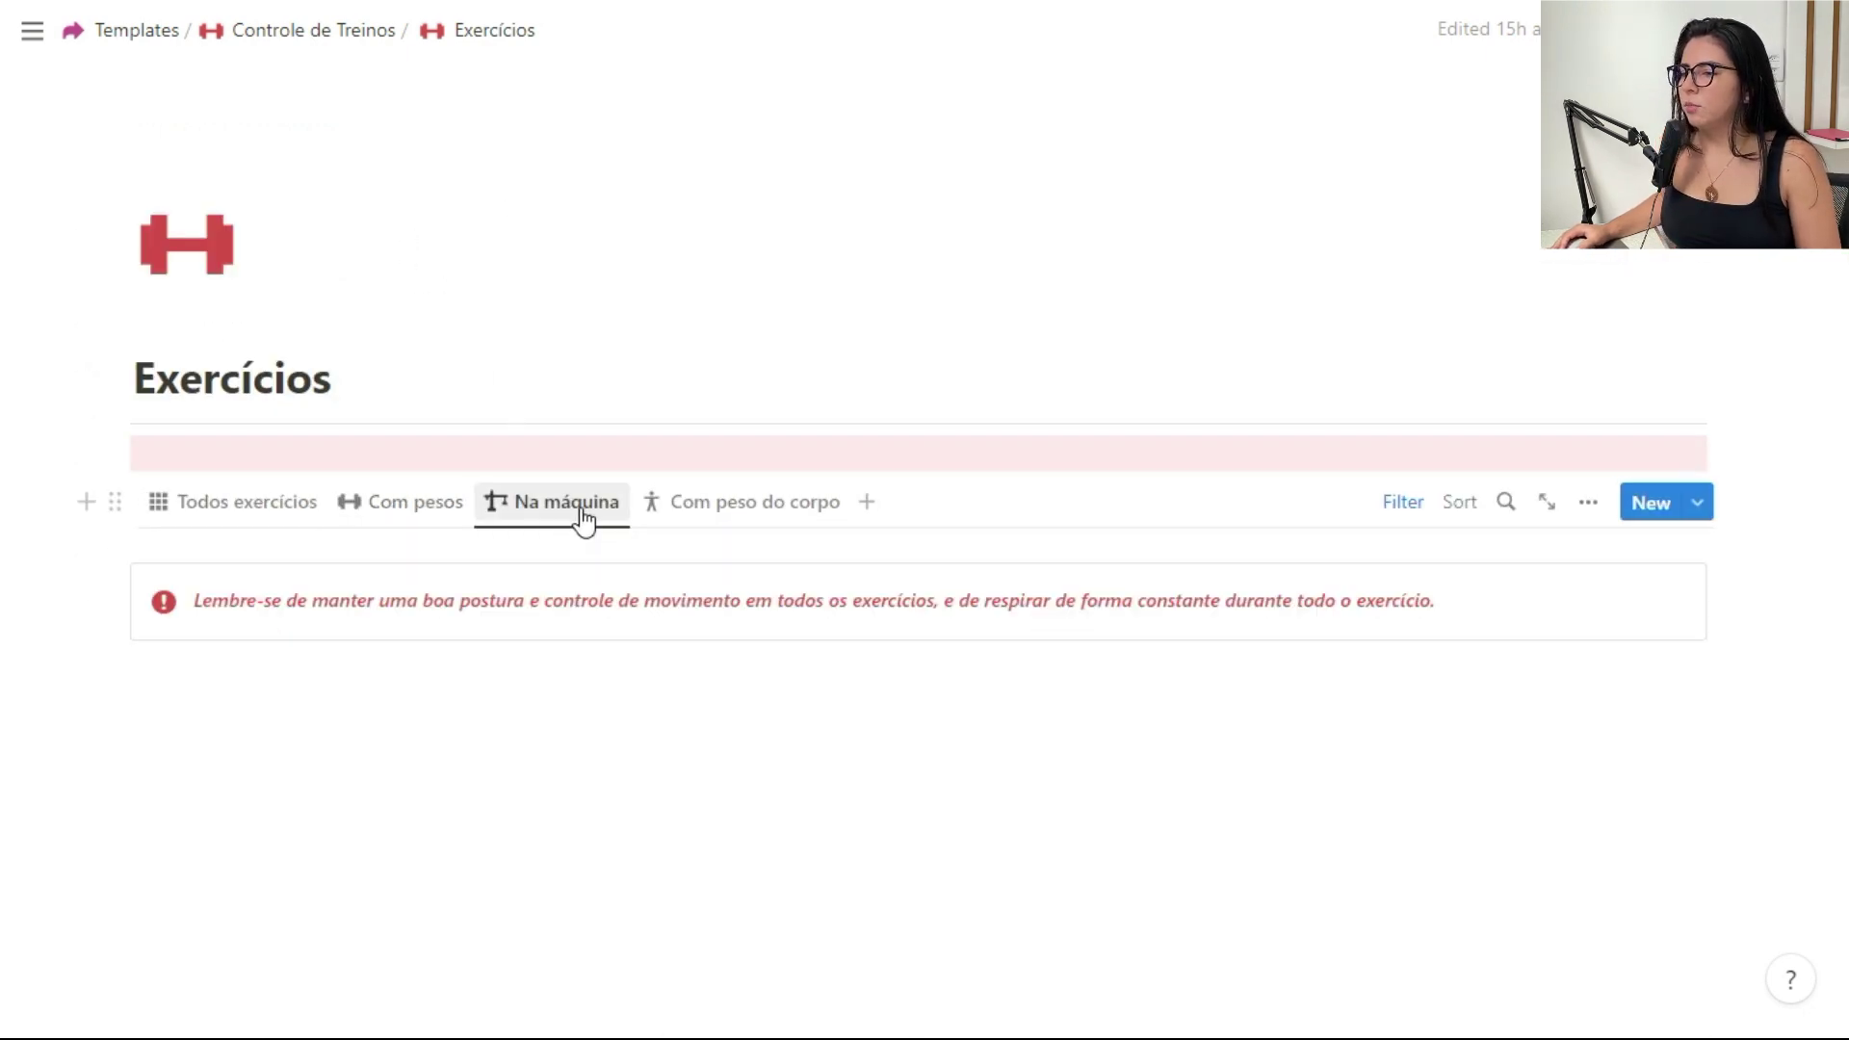
left_click(740, 512)
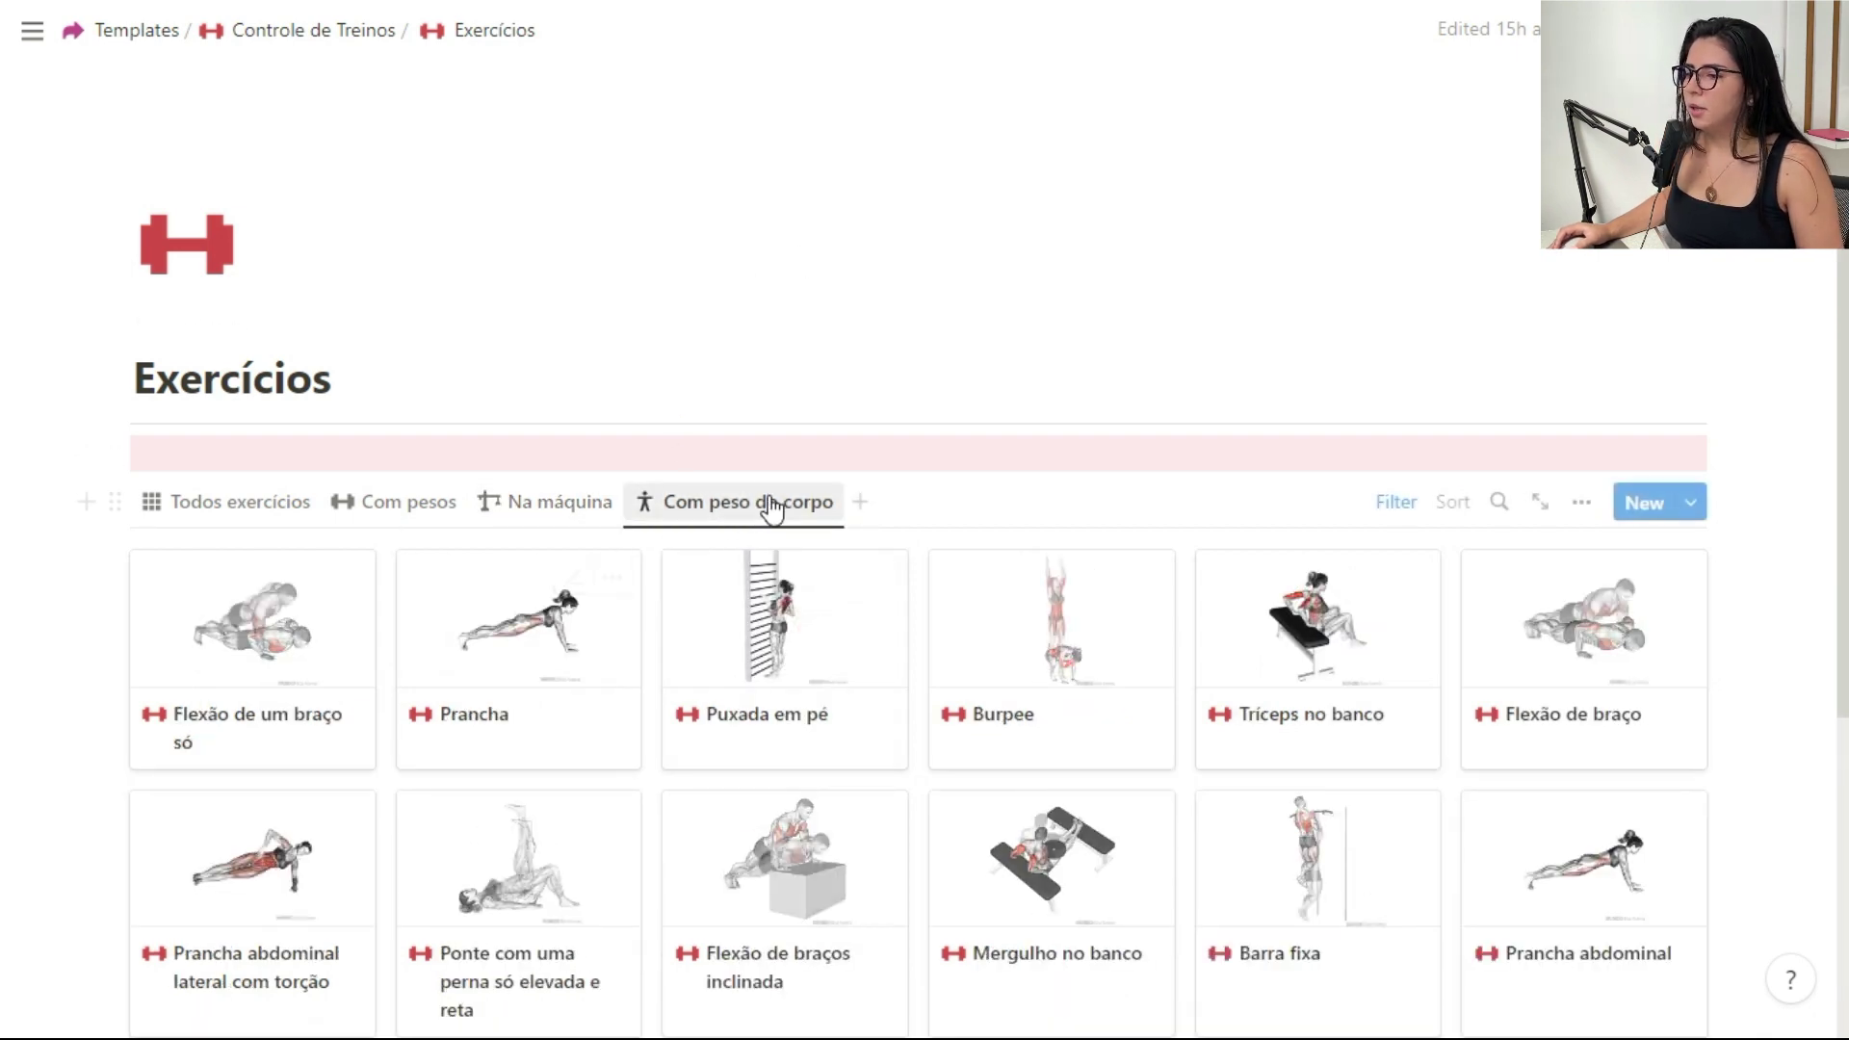
Step: Return to the Controle de Treinos dashboard and open Metas & Medidas to review the Minhas Medidas and Meu Progresso tables
key("alt+Left")
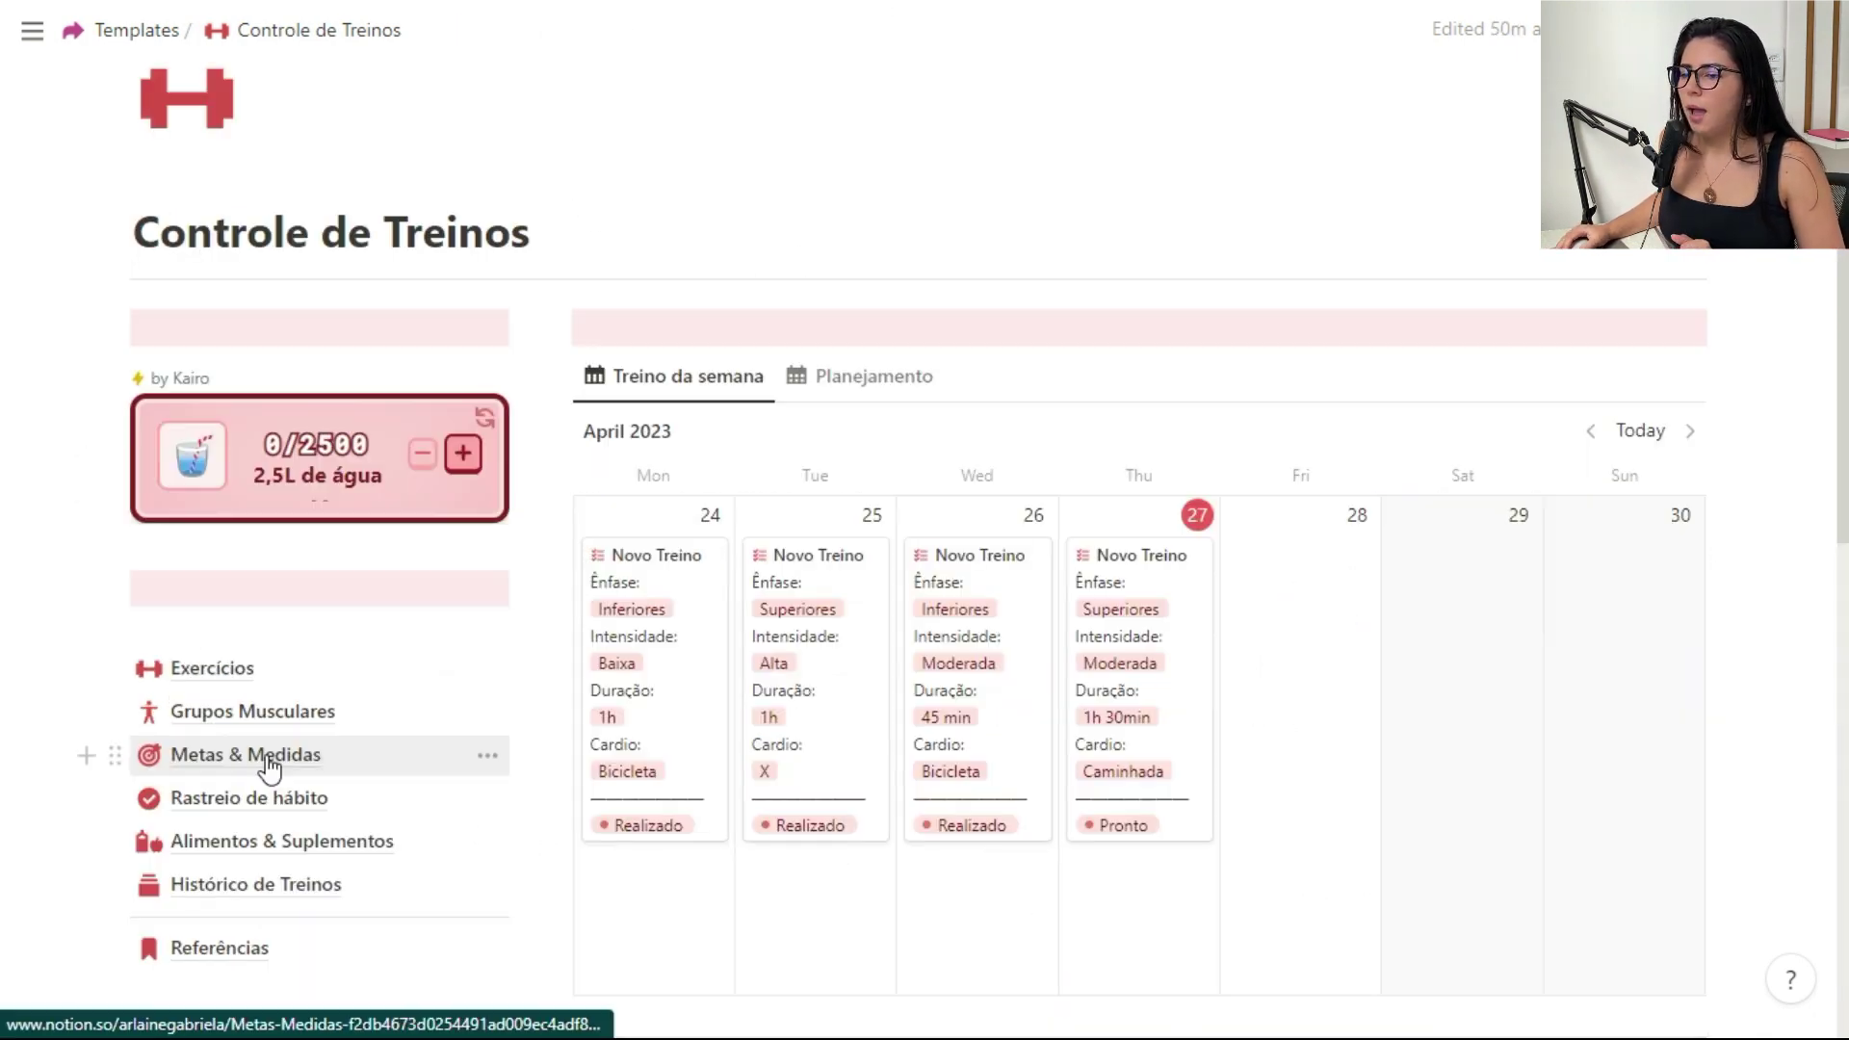
left_click(258, 754)
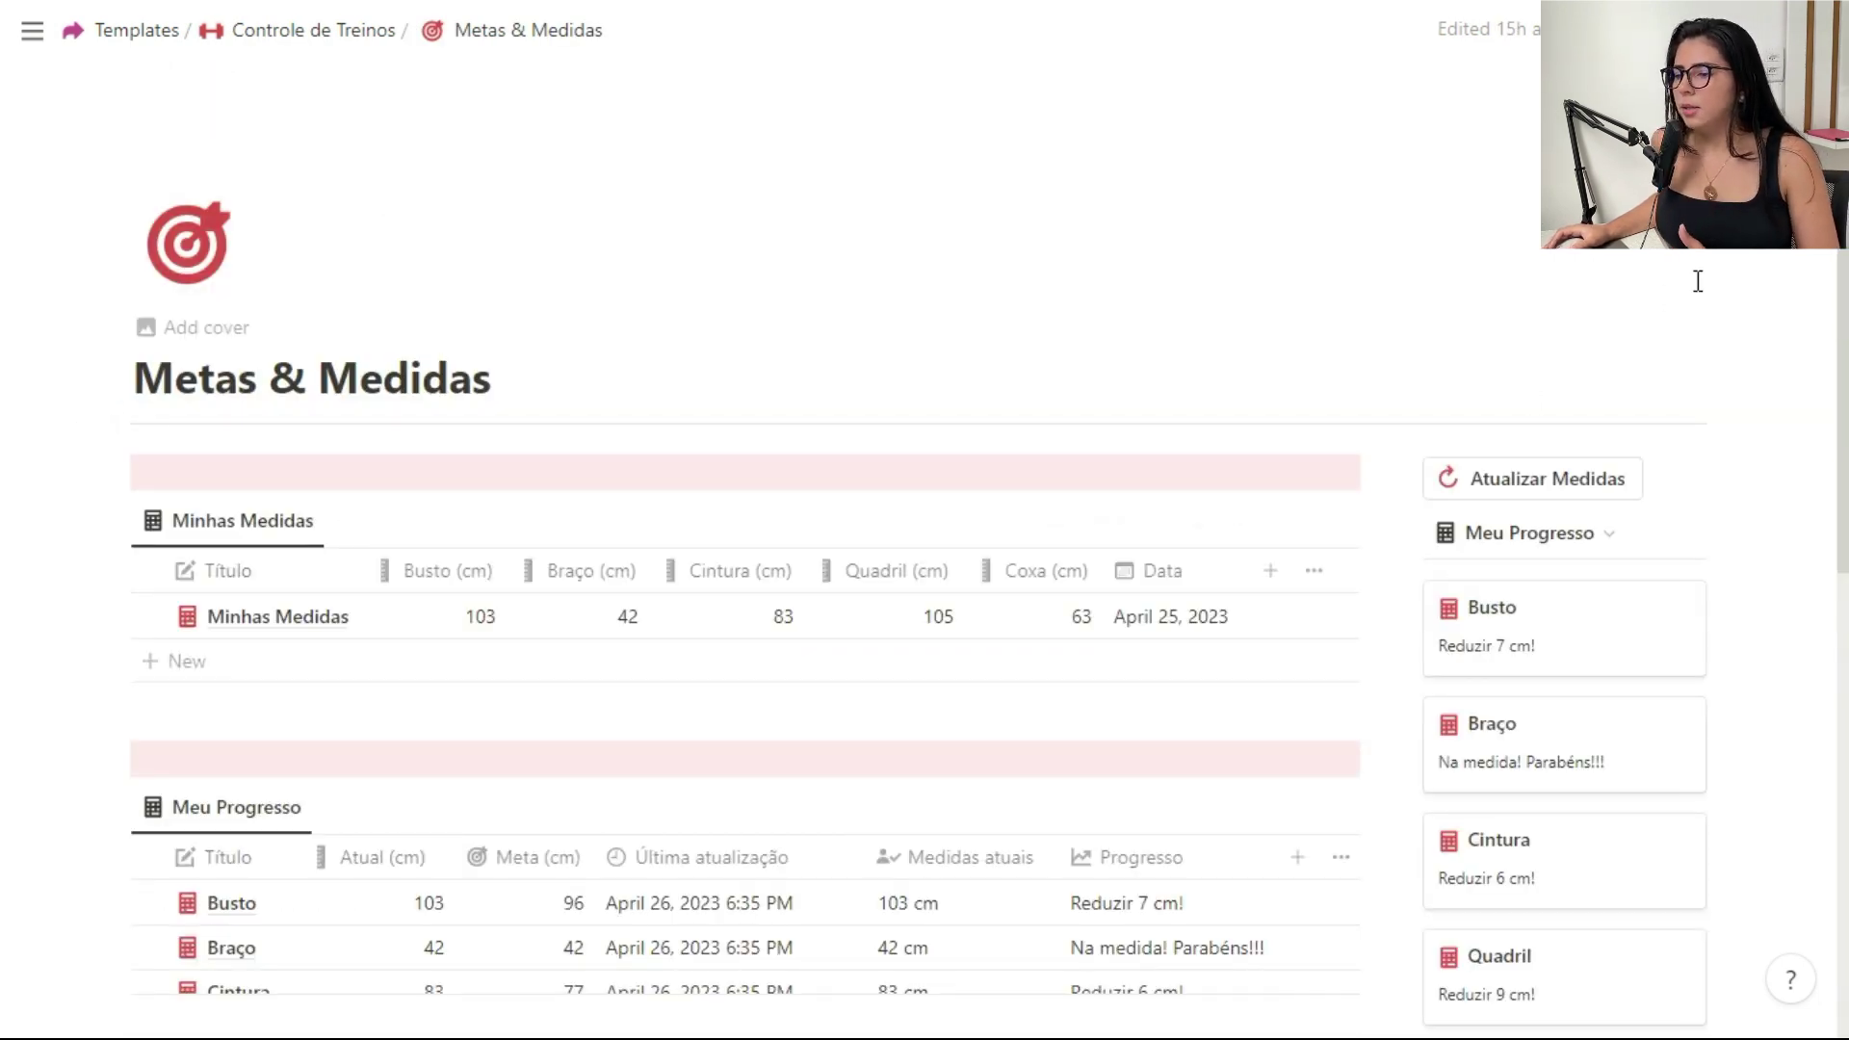
scroll(1698, 281, "down", 2)
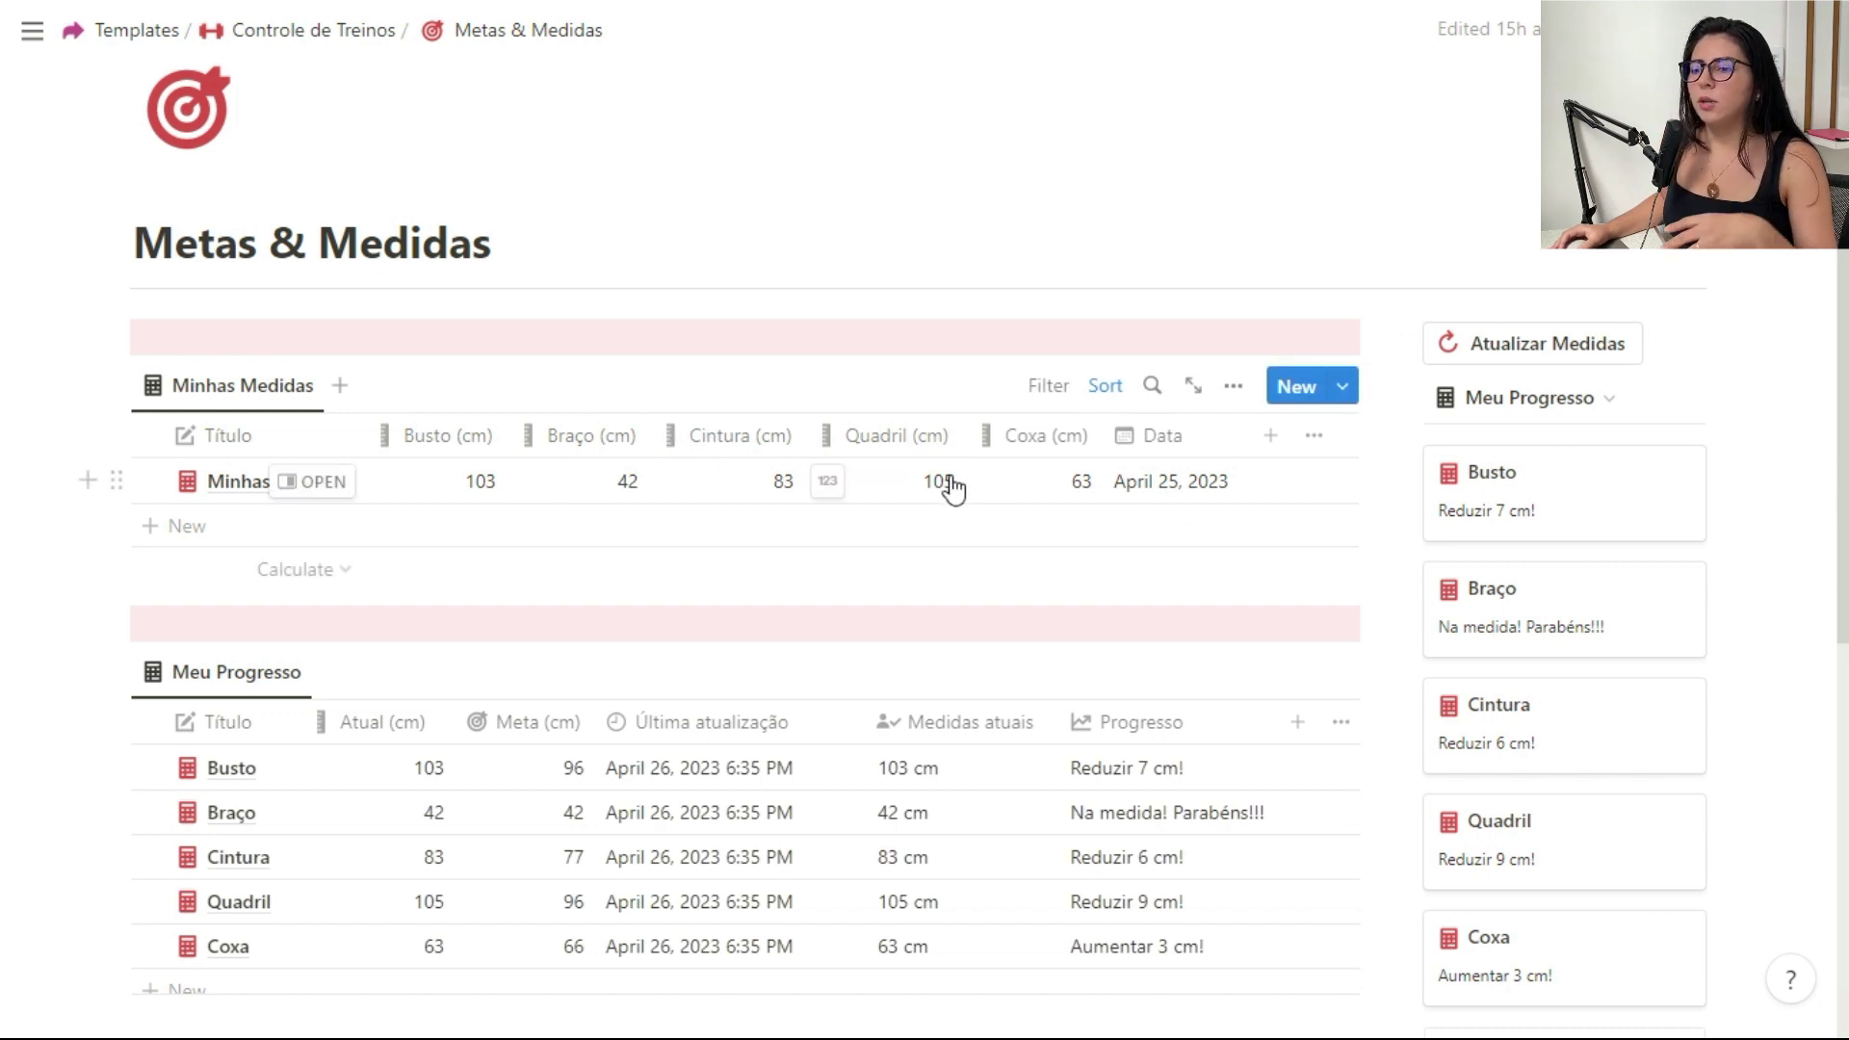
Step: Go back to the Controle de Treinos dashboard and examine its Minhas Medidas and Meu Peso cards
left_click(363, 29)
scroll(1647, 405, "down", 10)
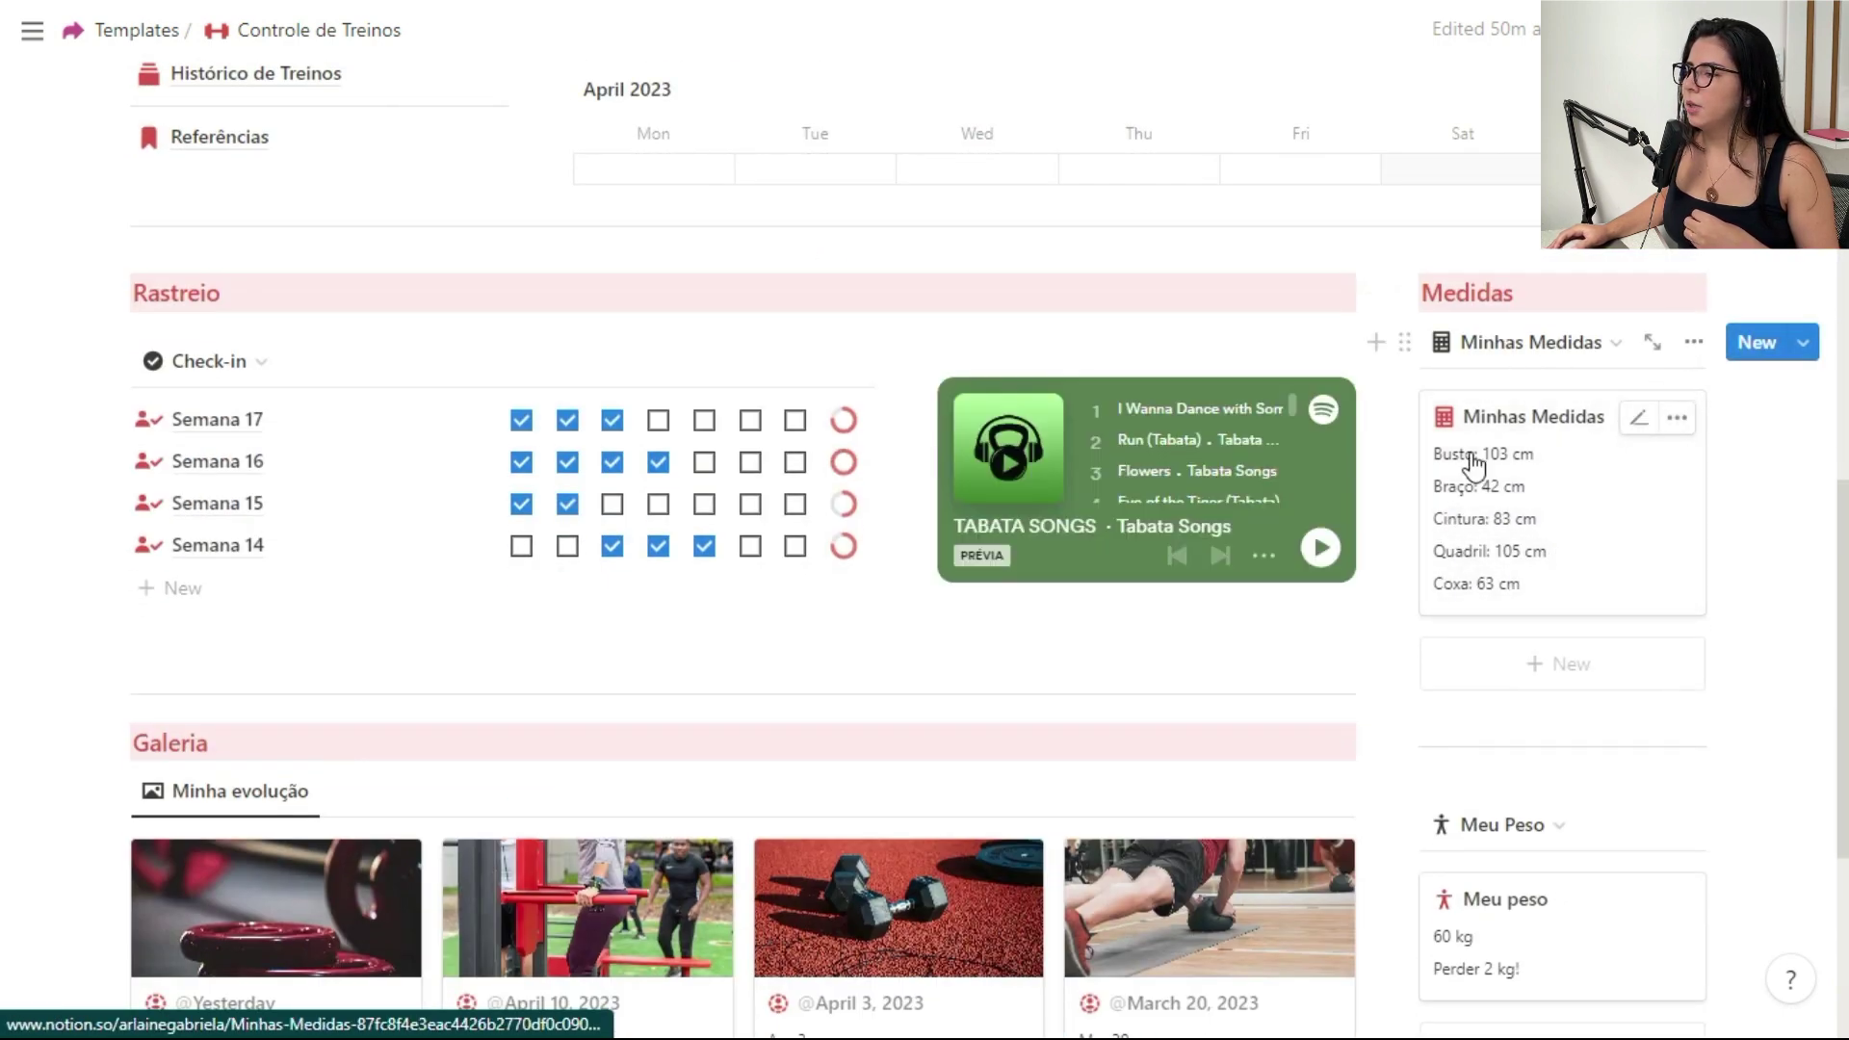
scroll(1606, 485, "down", 2)
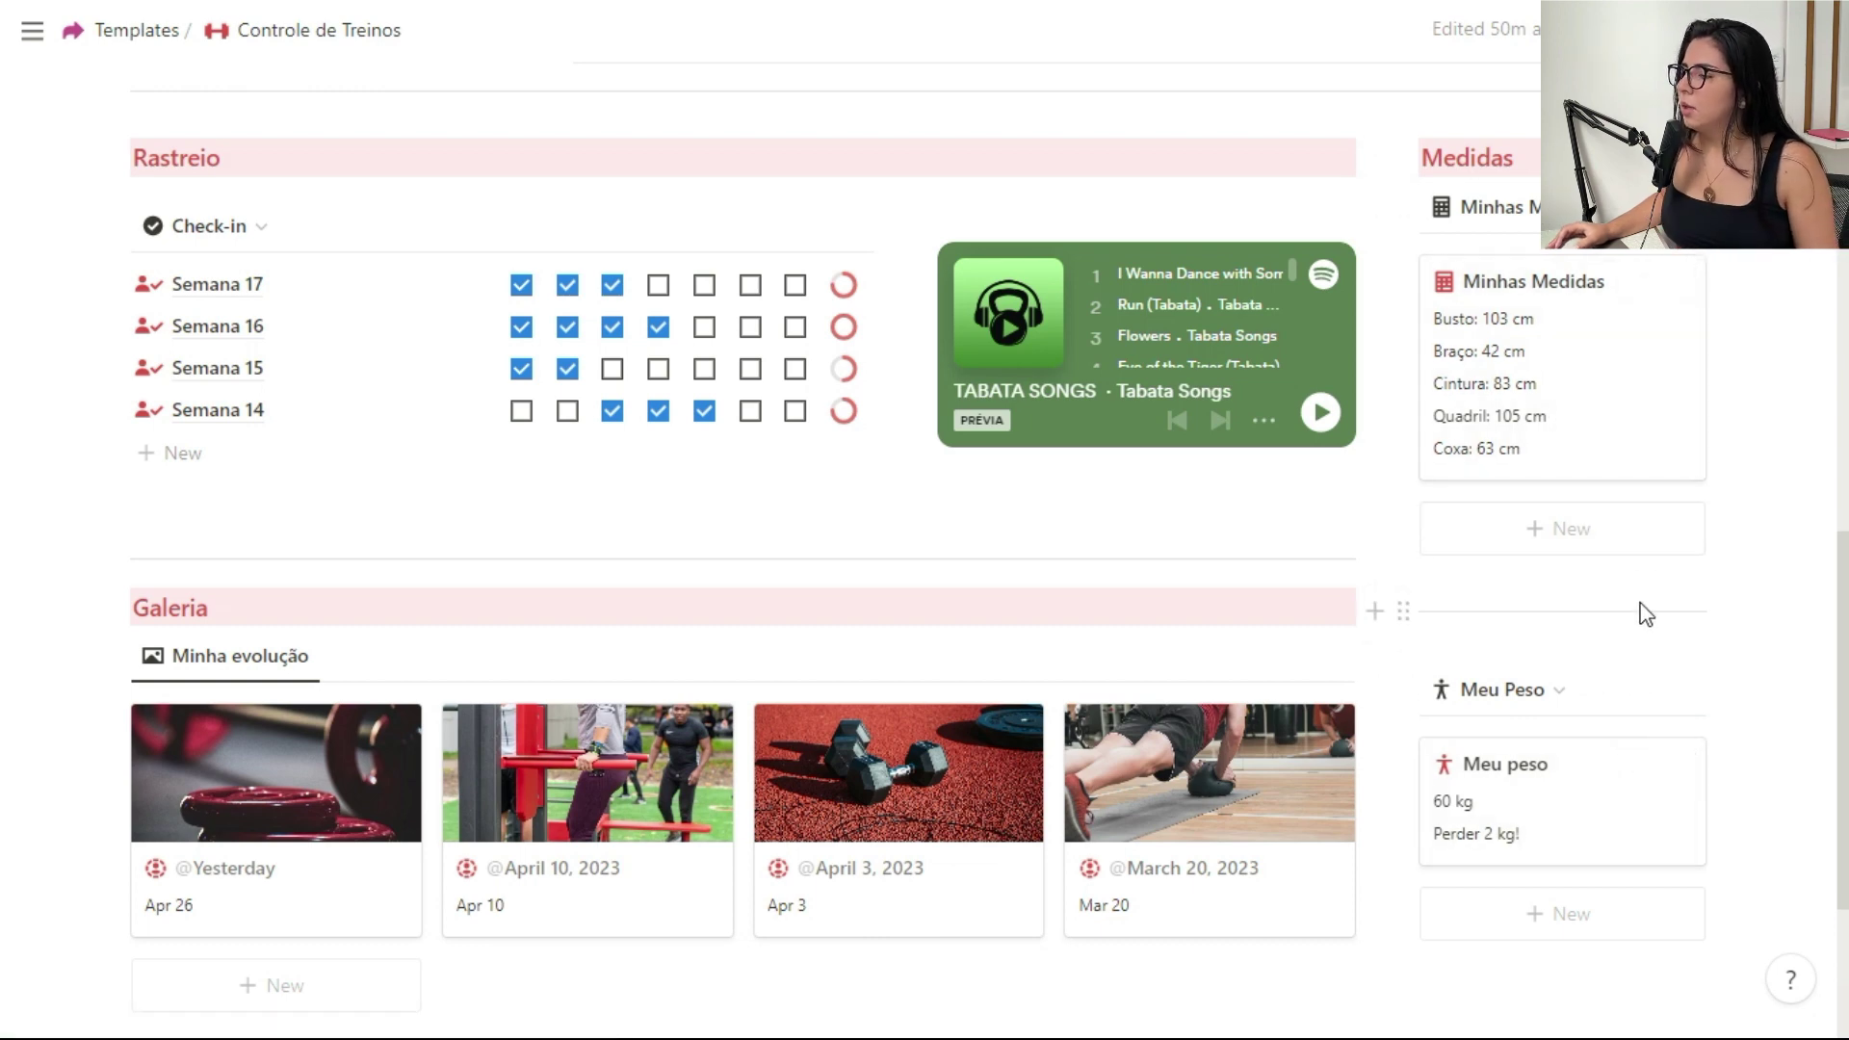
scroll(1601, 667, "up", 8)
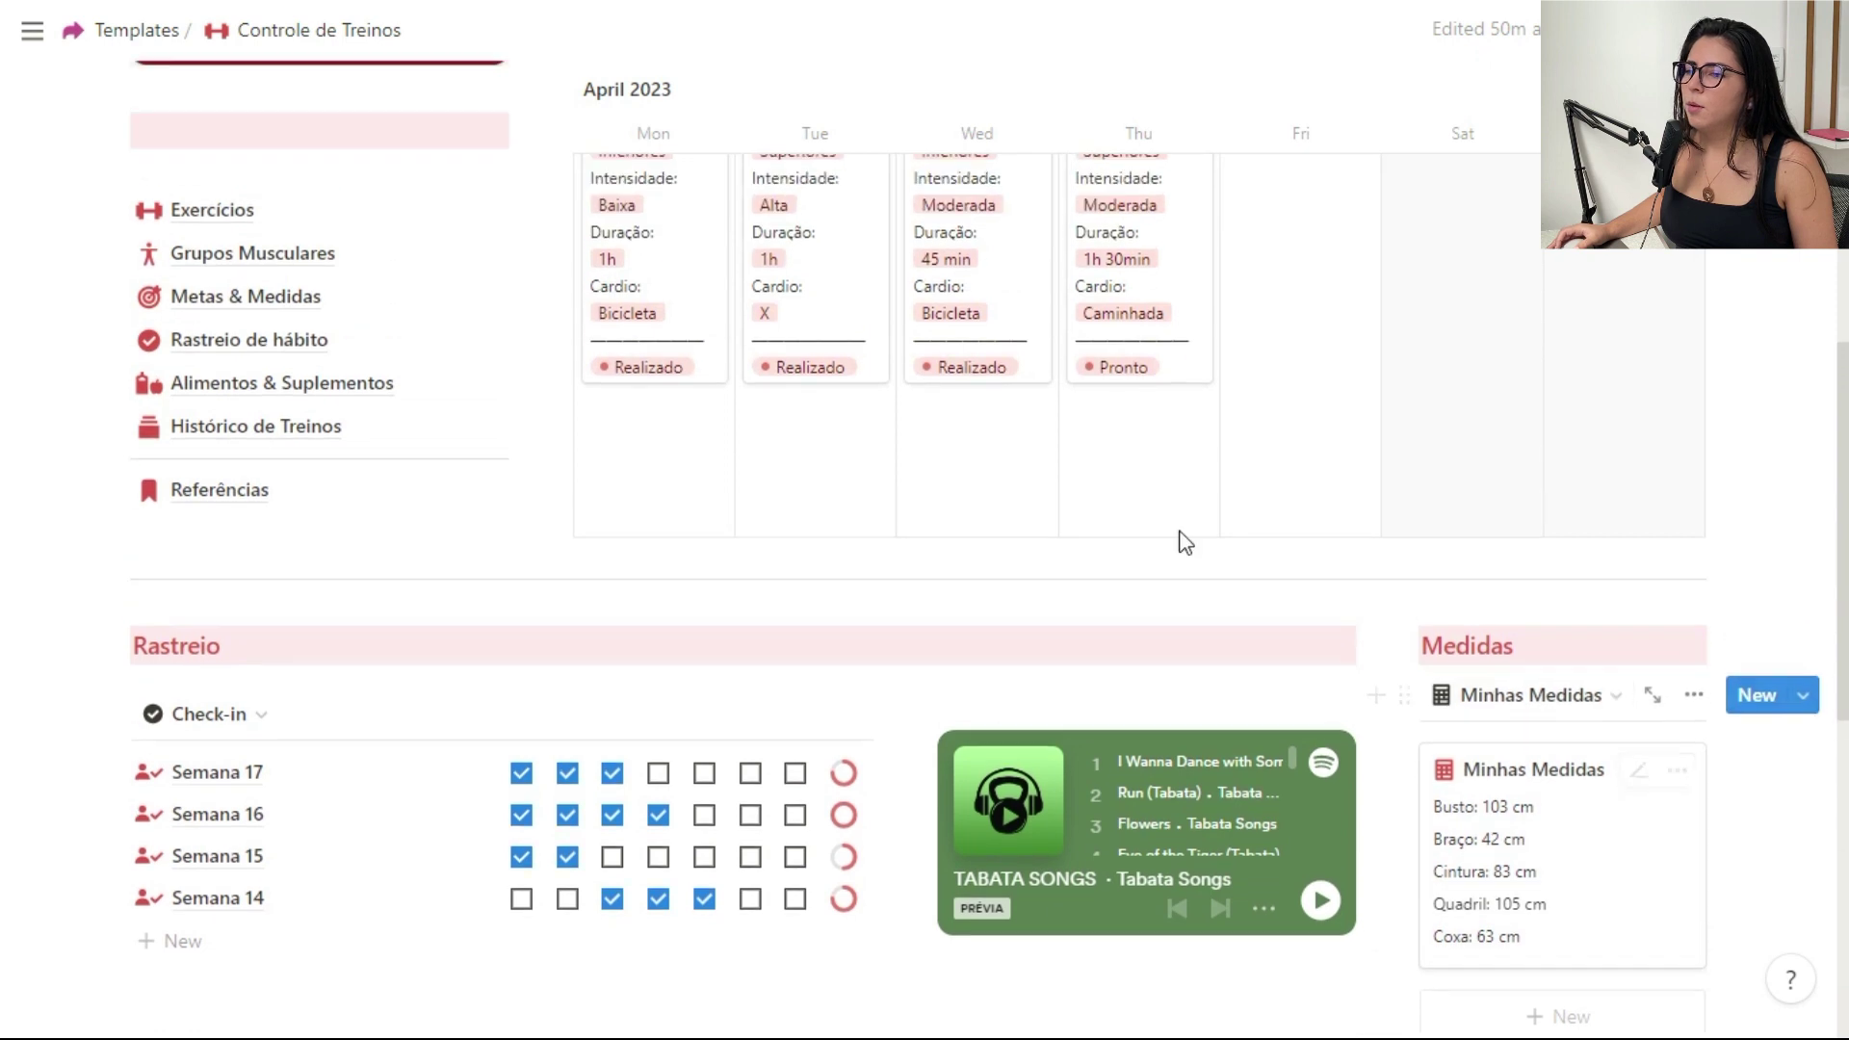
Step: Create a new Minhas Medidas entry in Metas & Medidas with Busto 94, Braço 46, Cintura 72, Quadril 102 and Coxa 50 cm
left_click(240, 362)
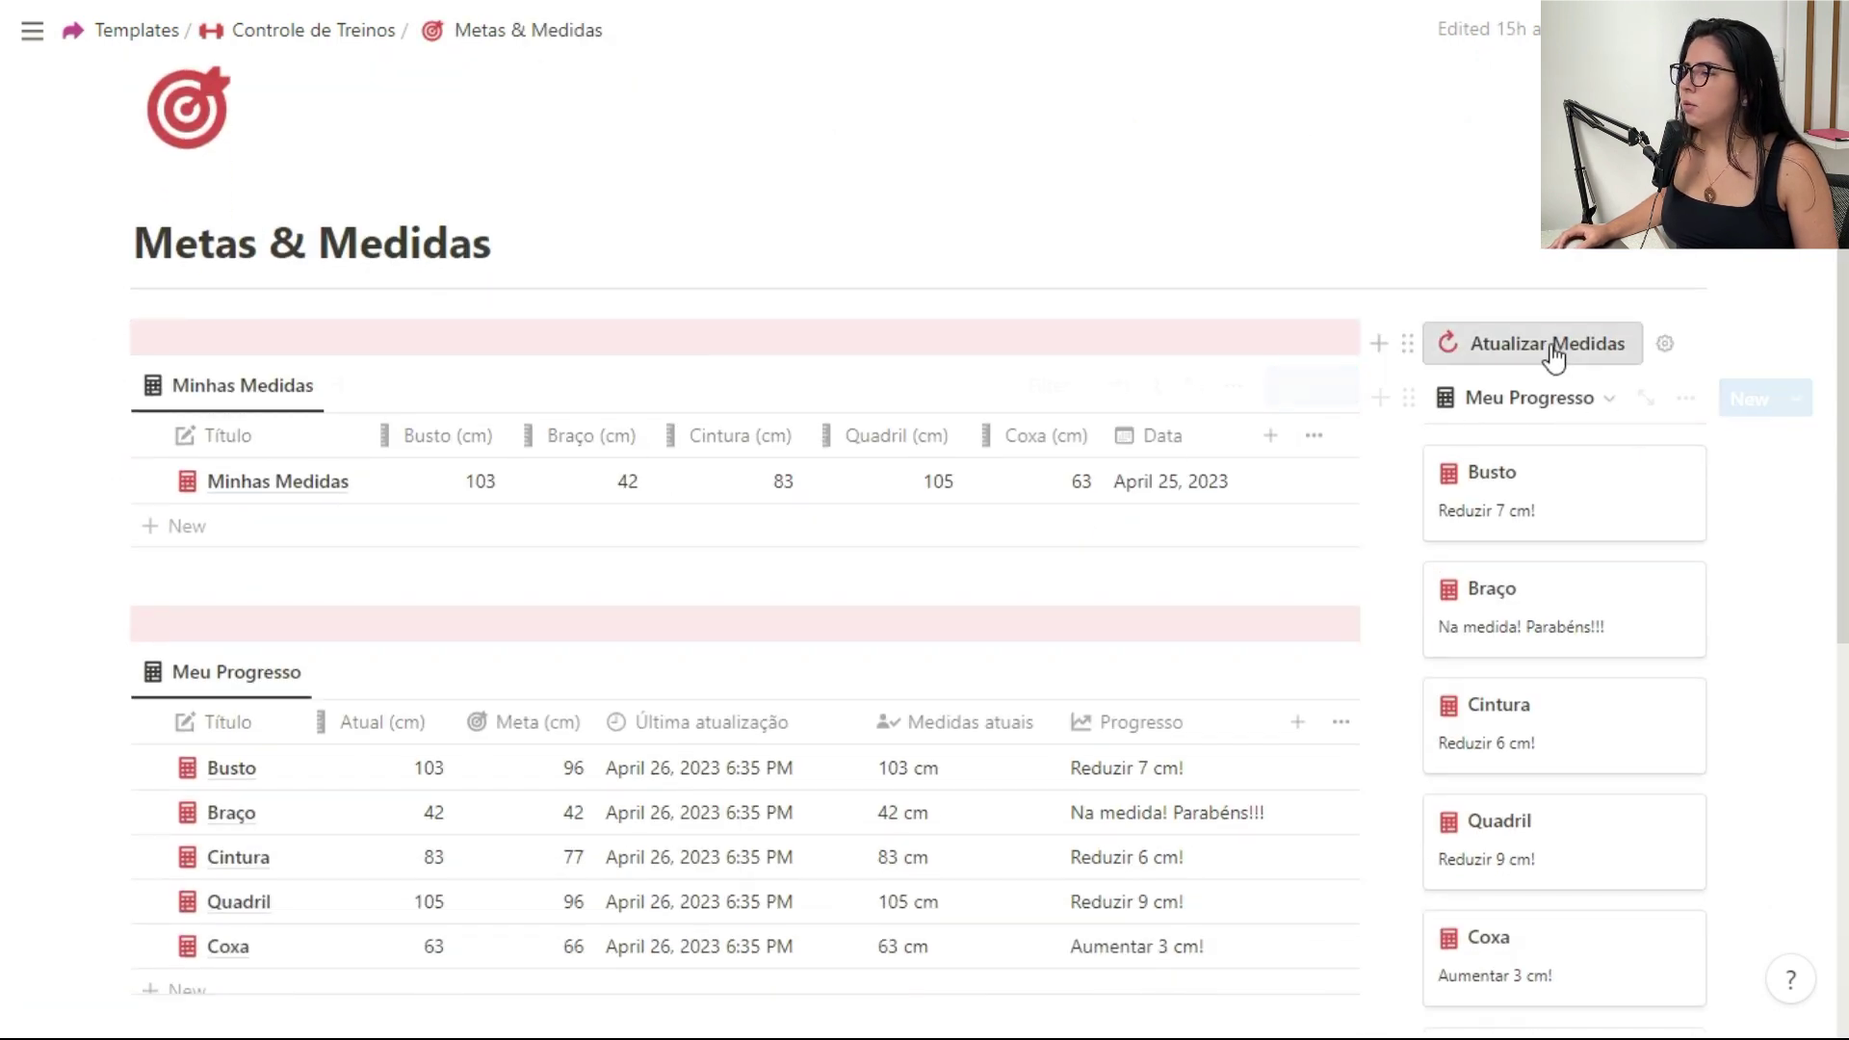
left_click(1519, 348)
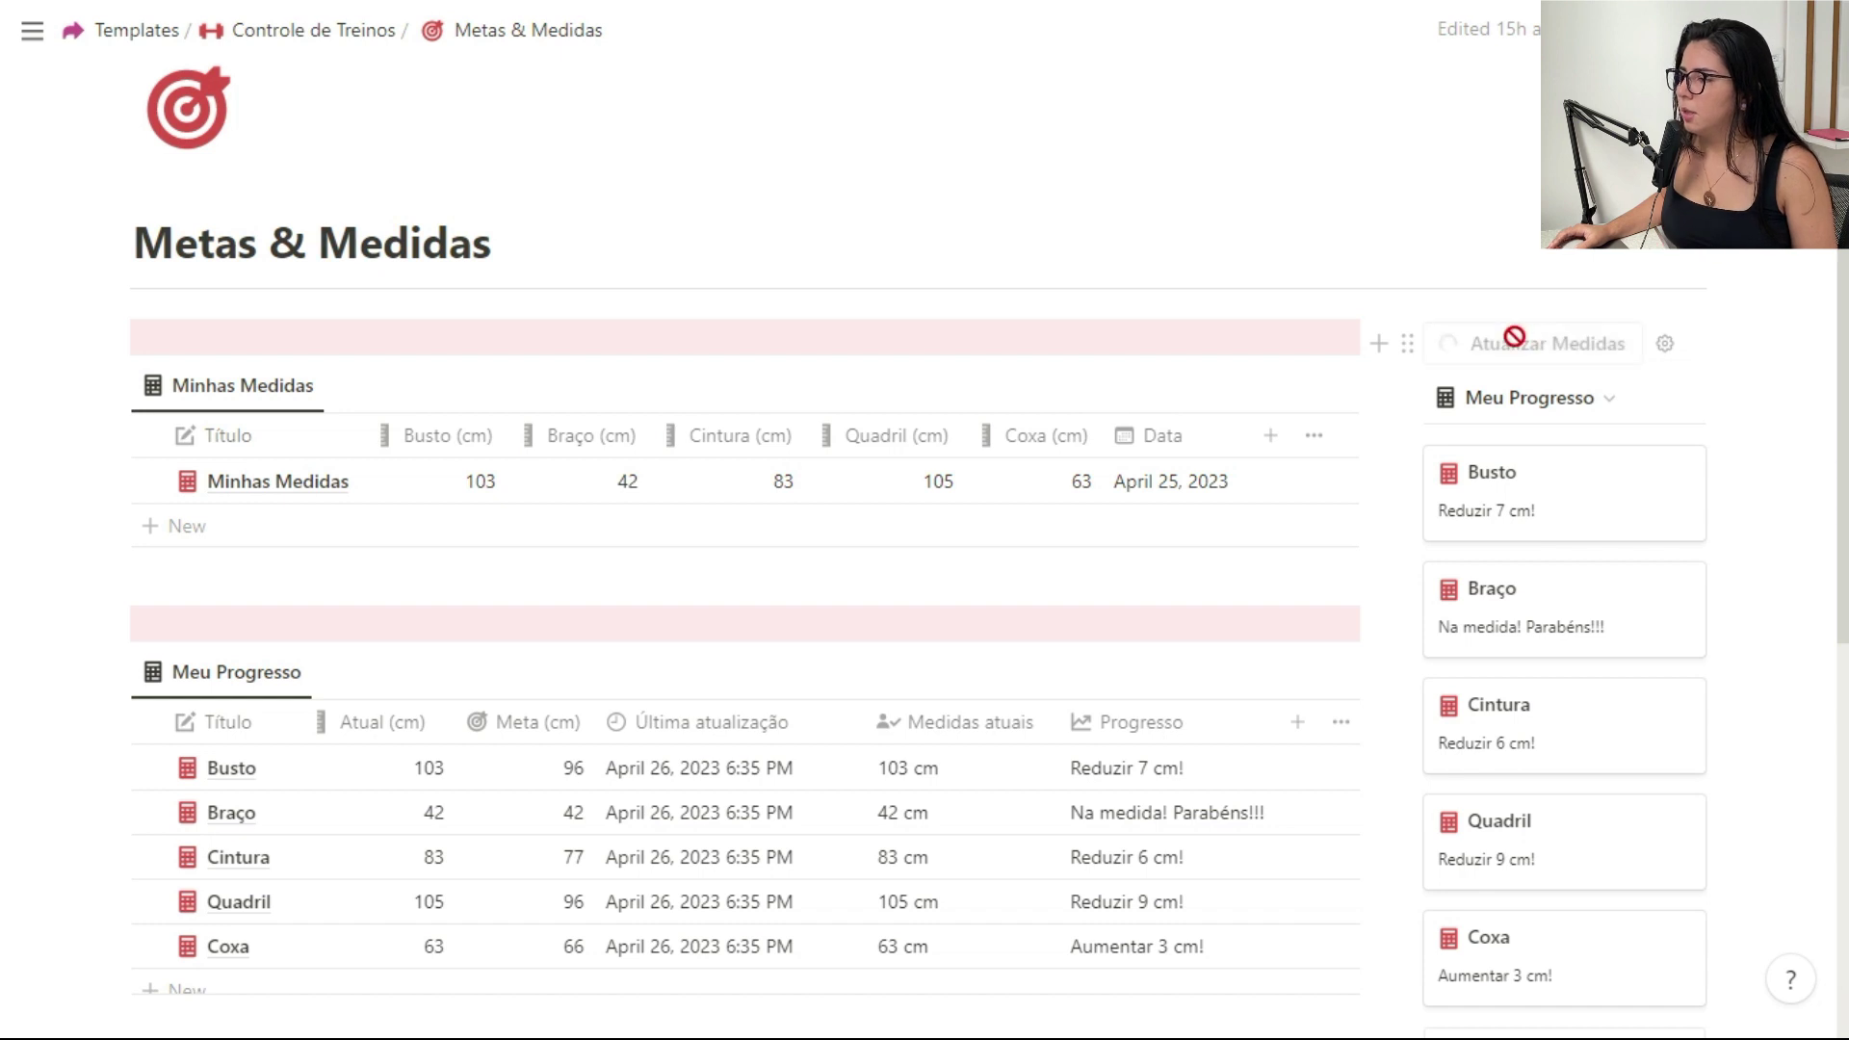
left_click(778, 427)
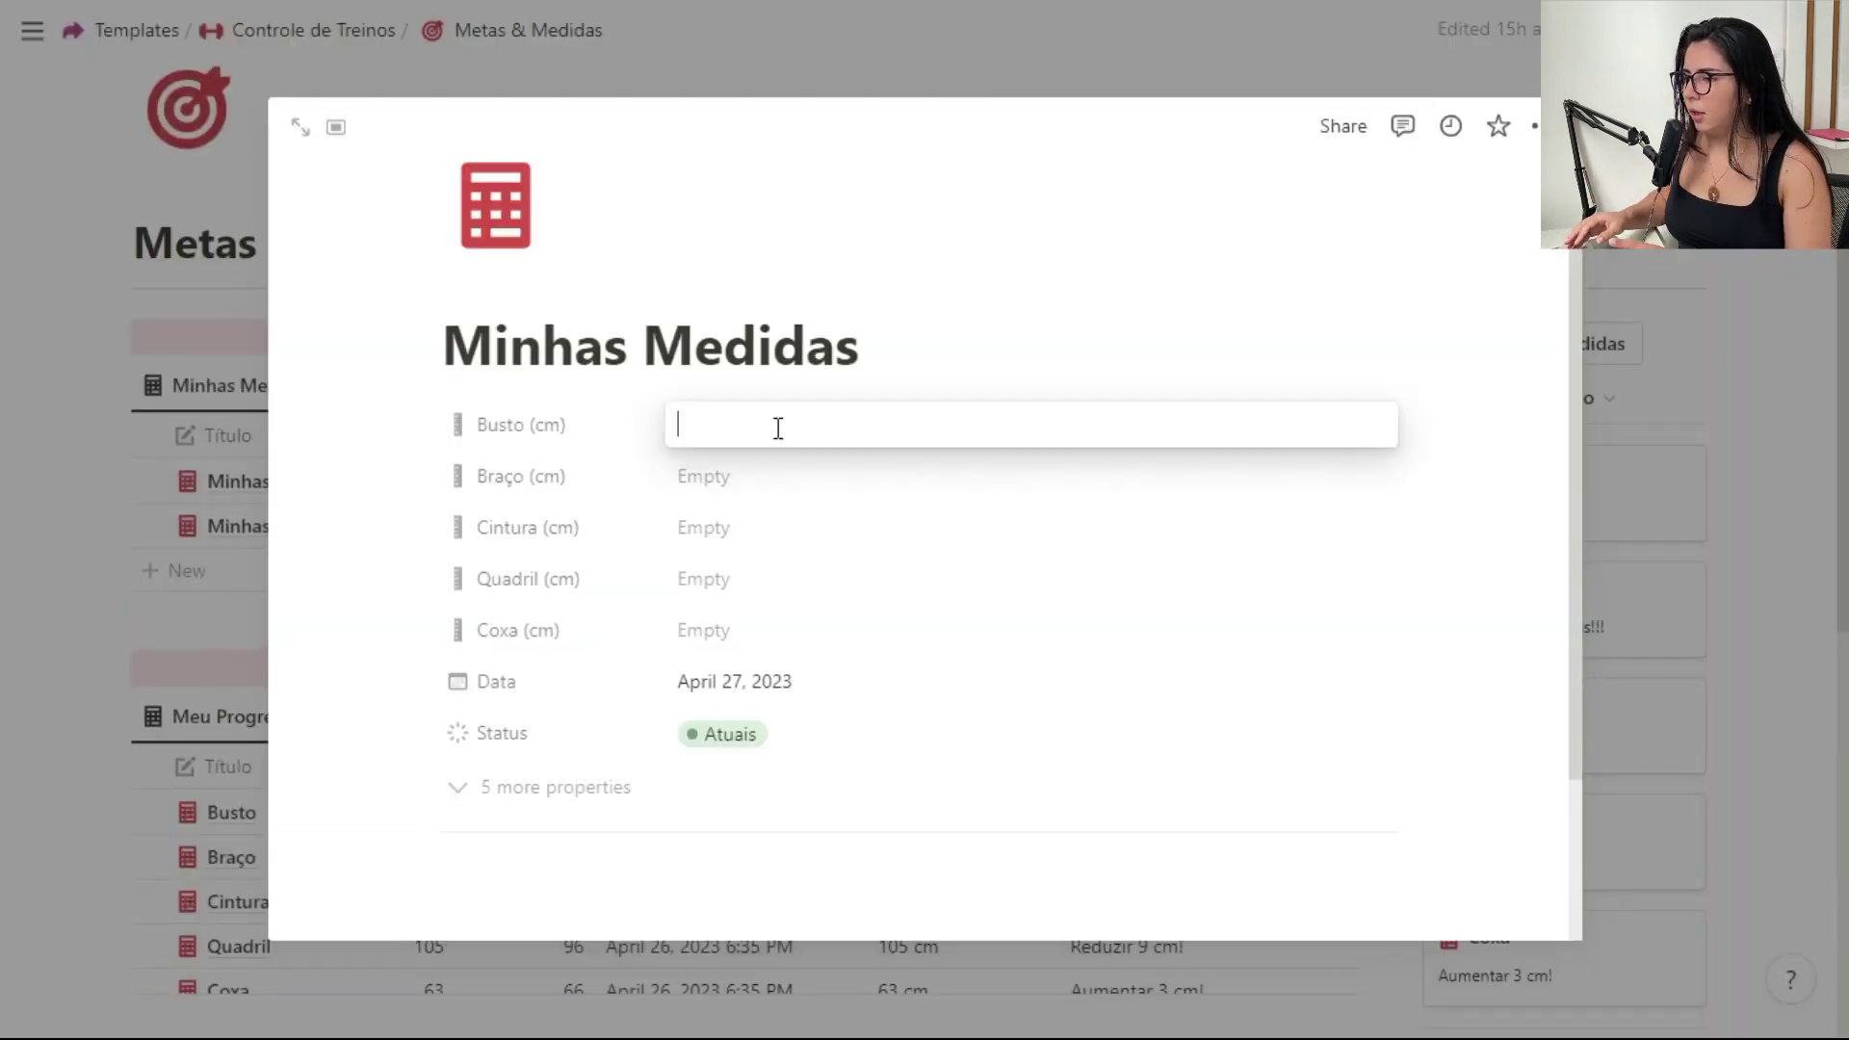
type("94")
key("Return")
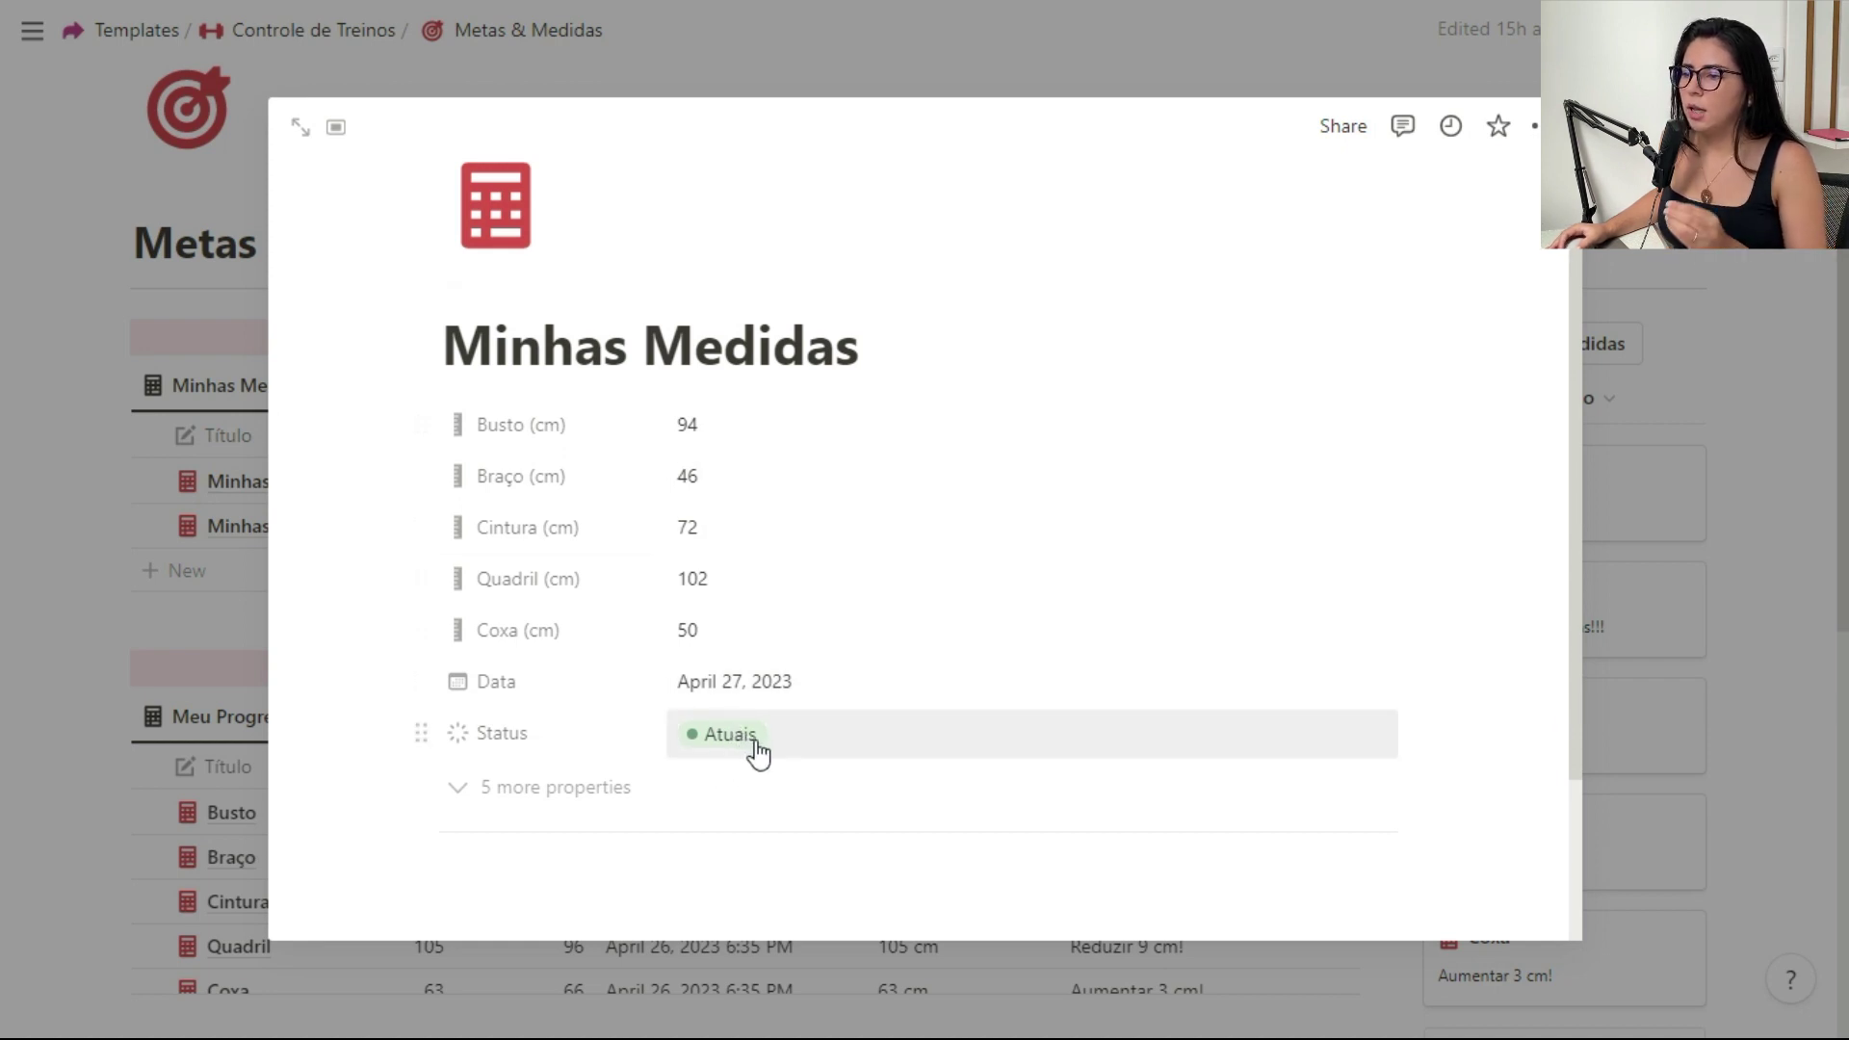
left_click(1666, 547)
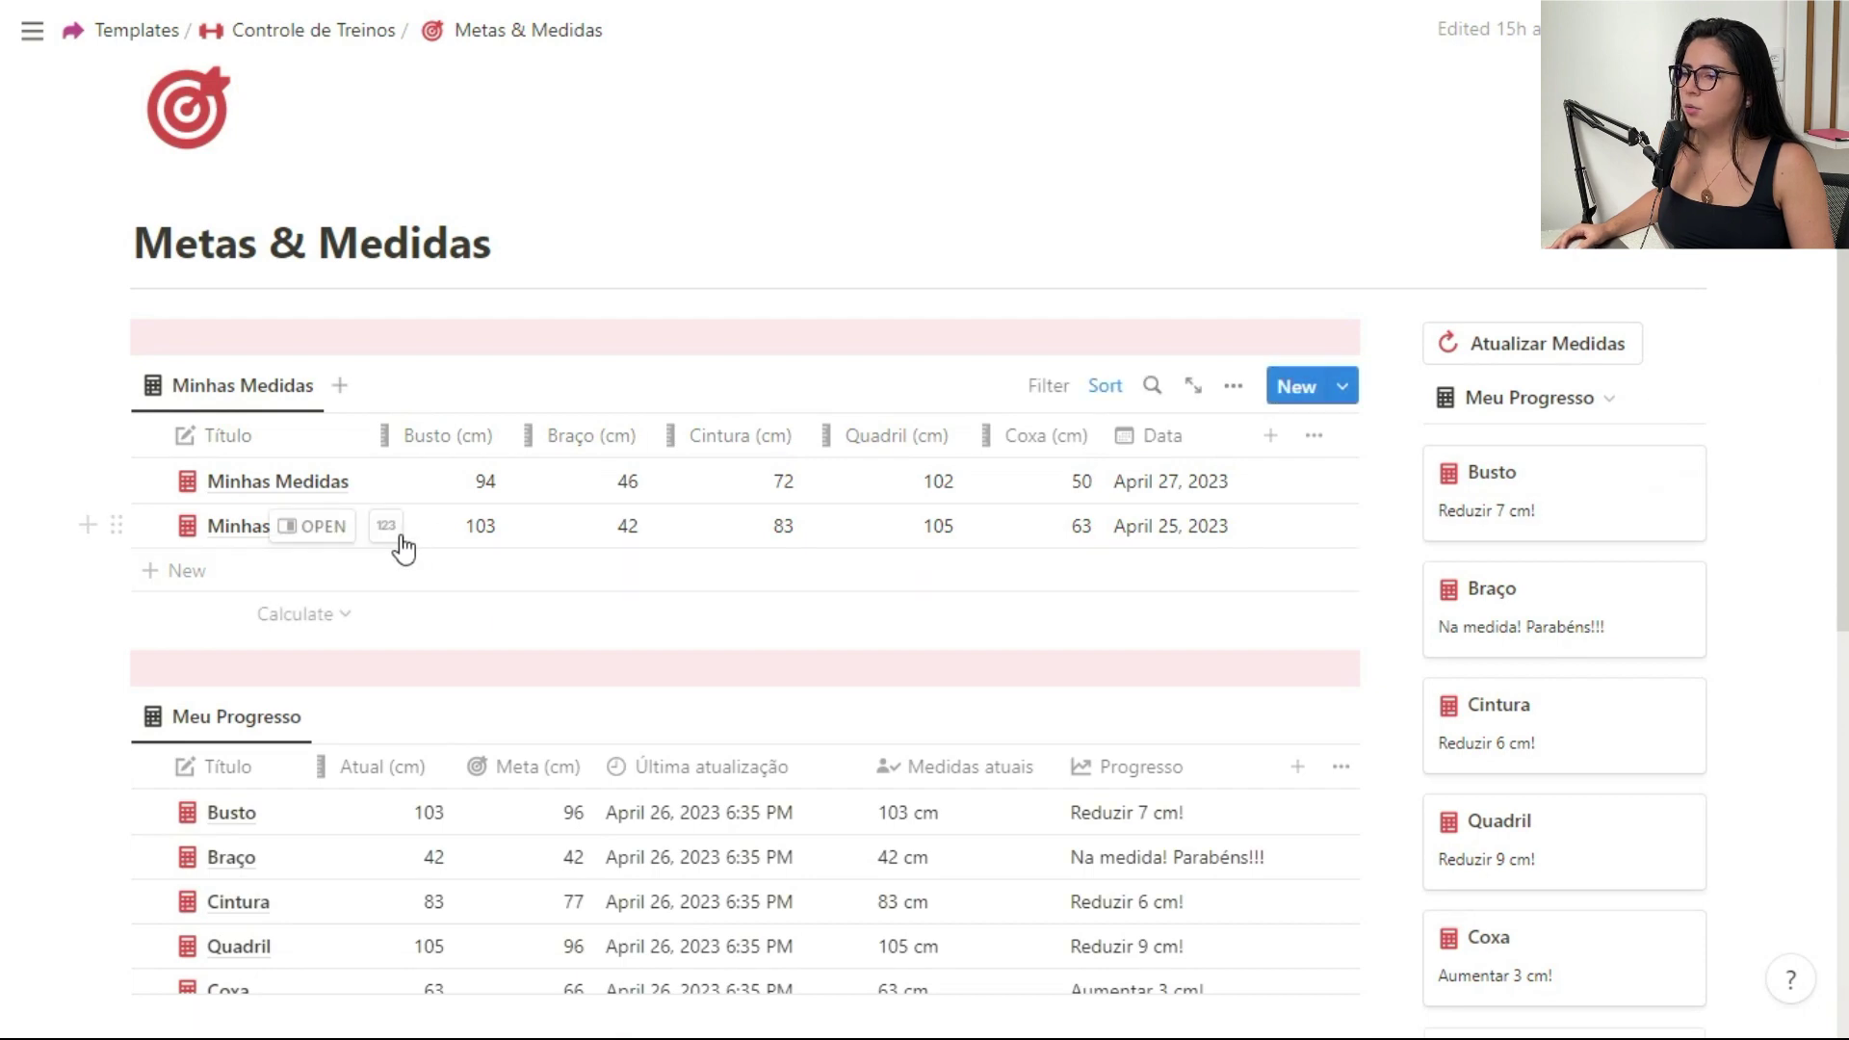
Step: Open the Minhas Medidas entry dated April 25, 2023 to check its Status
left_click(311, 526)
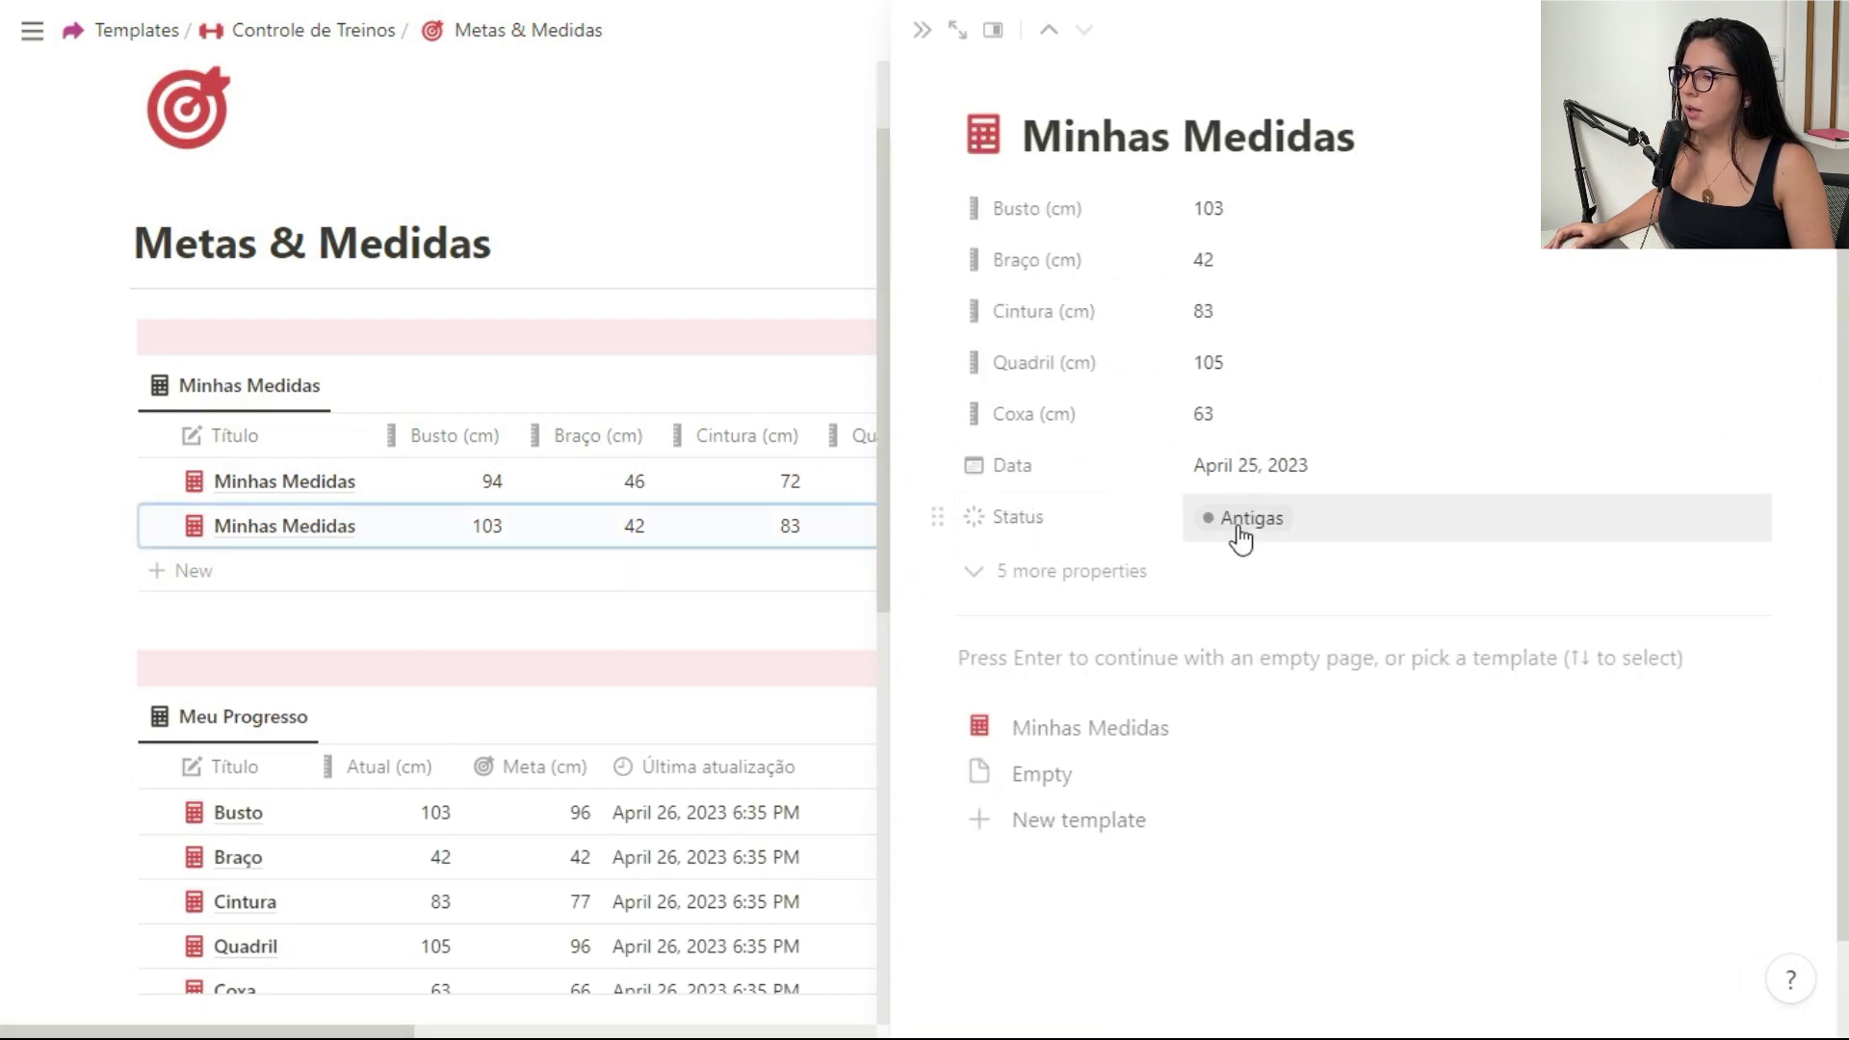
Step: Close the April 25 entry, check the Controle de Treinos dashboard, and return to Metas & Medidas
left_click(922, 32)
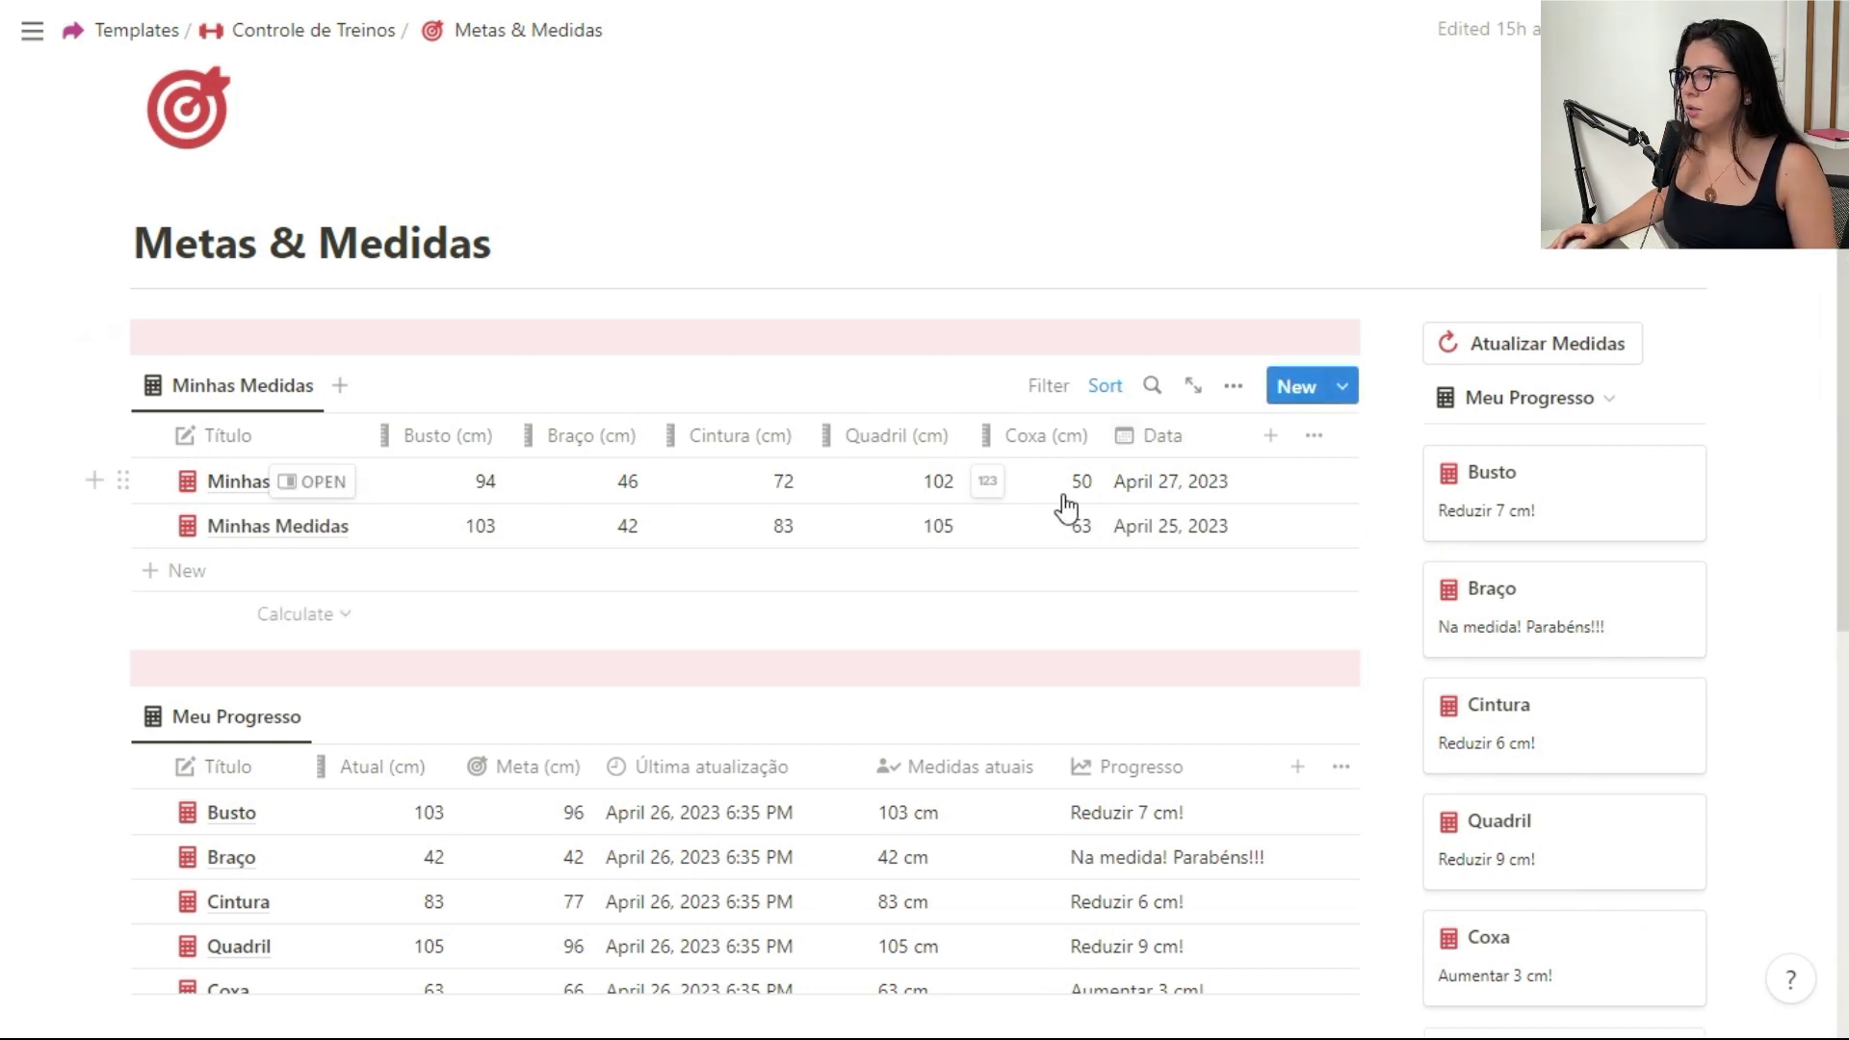
left_click(313, 30)
scroll(1616, 458, "down", 10)
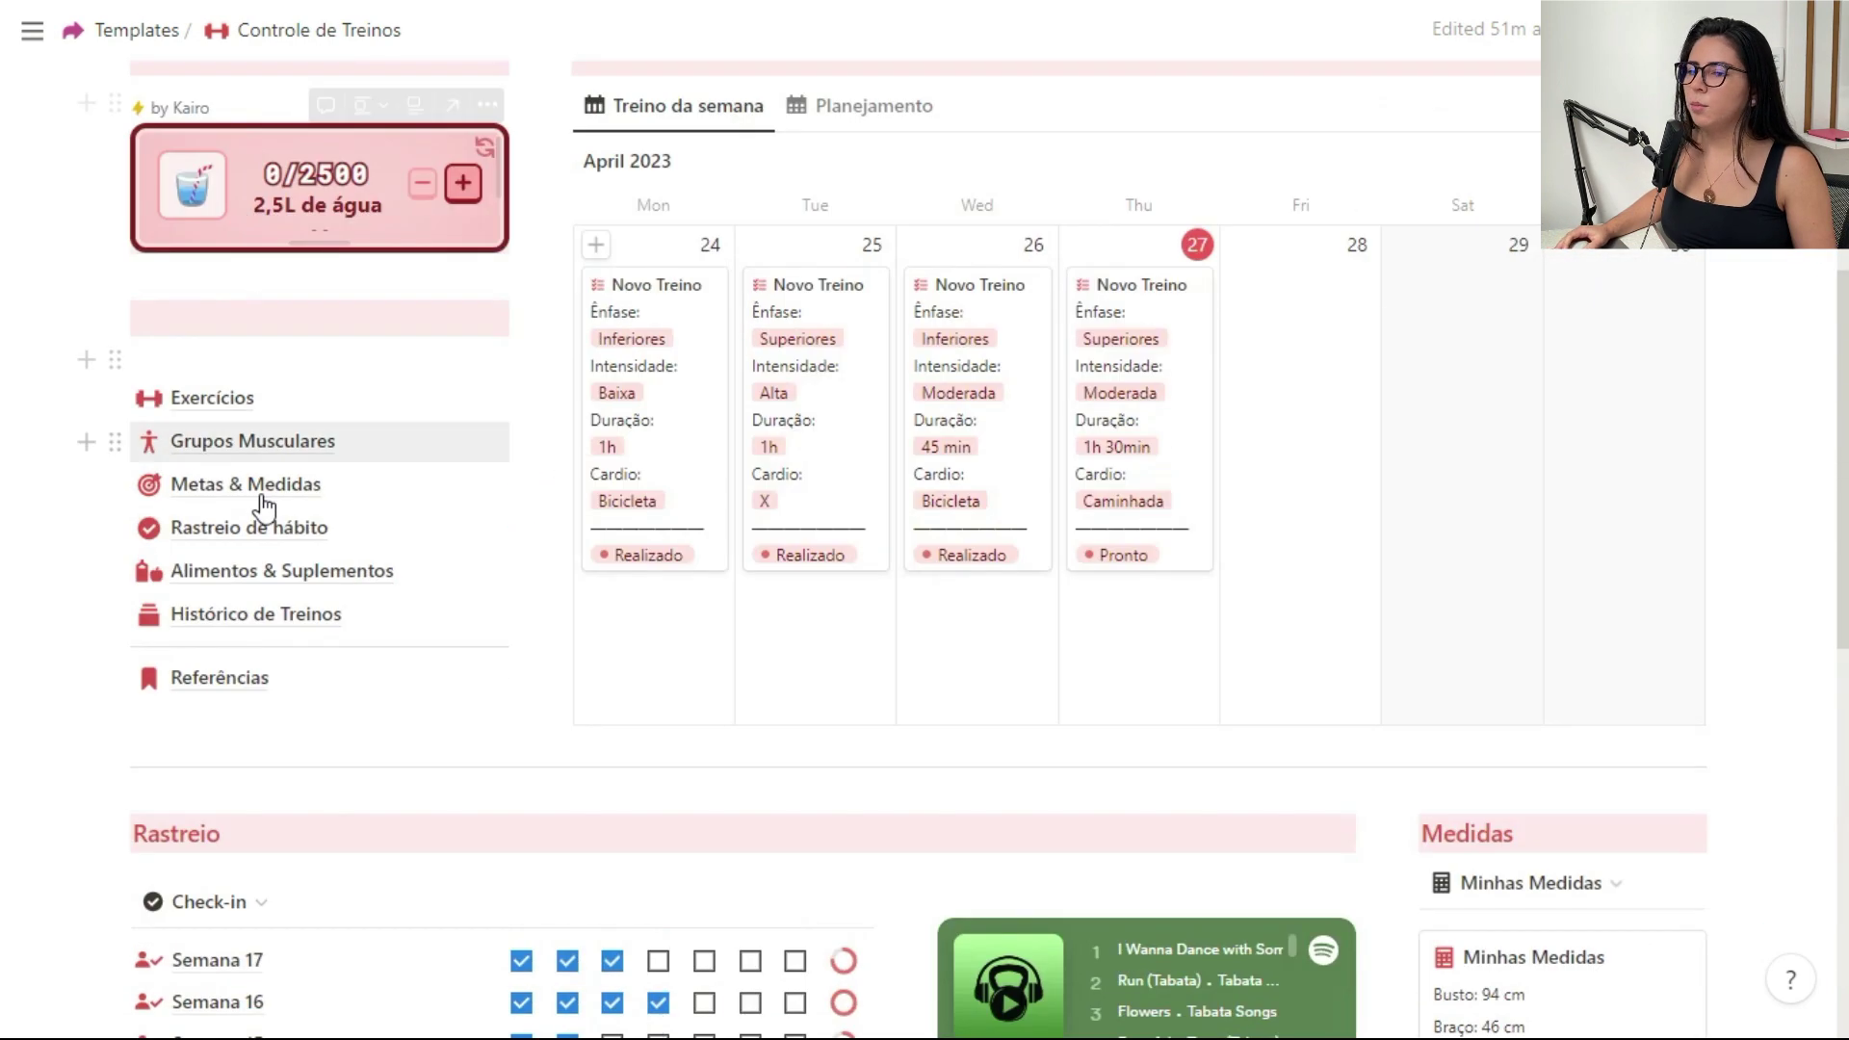
left_click(260, 487)
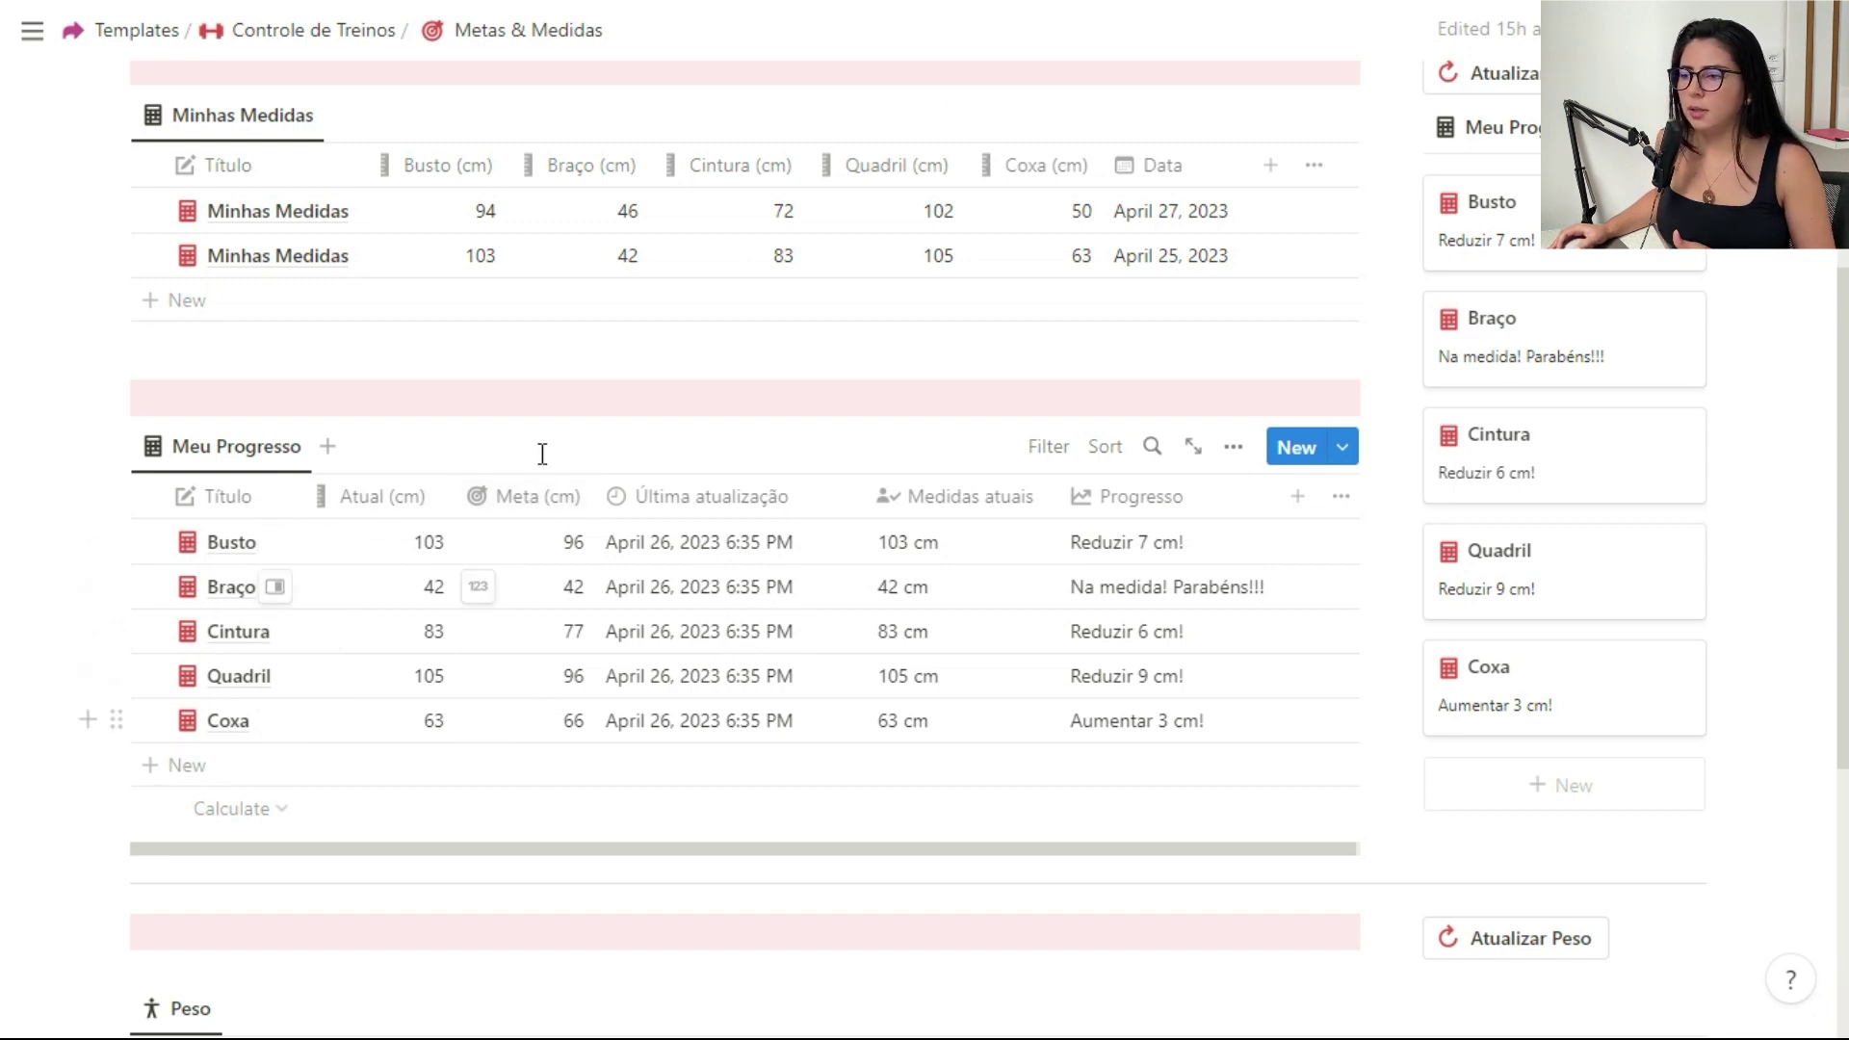
Step: Update the Atual (cm) values in the Meu Progresso table to 94 for Busto and 46 for Braço
left_click(403, 545)
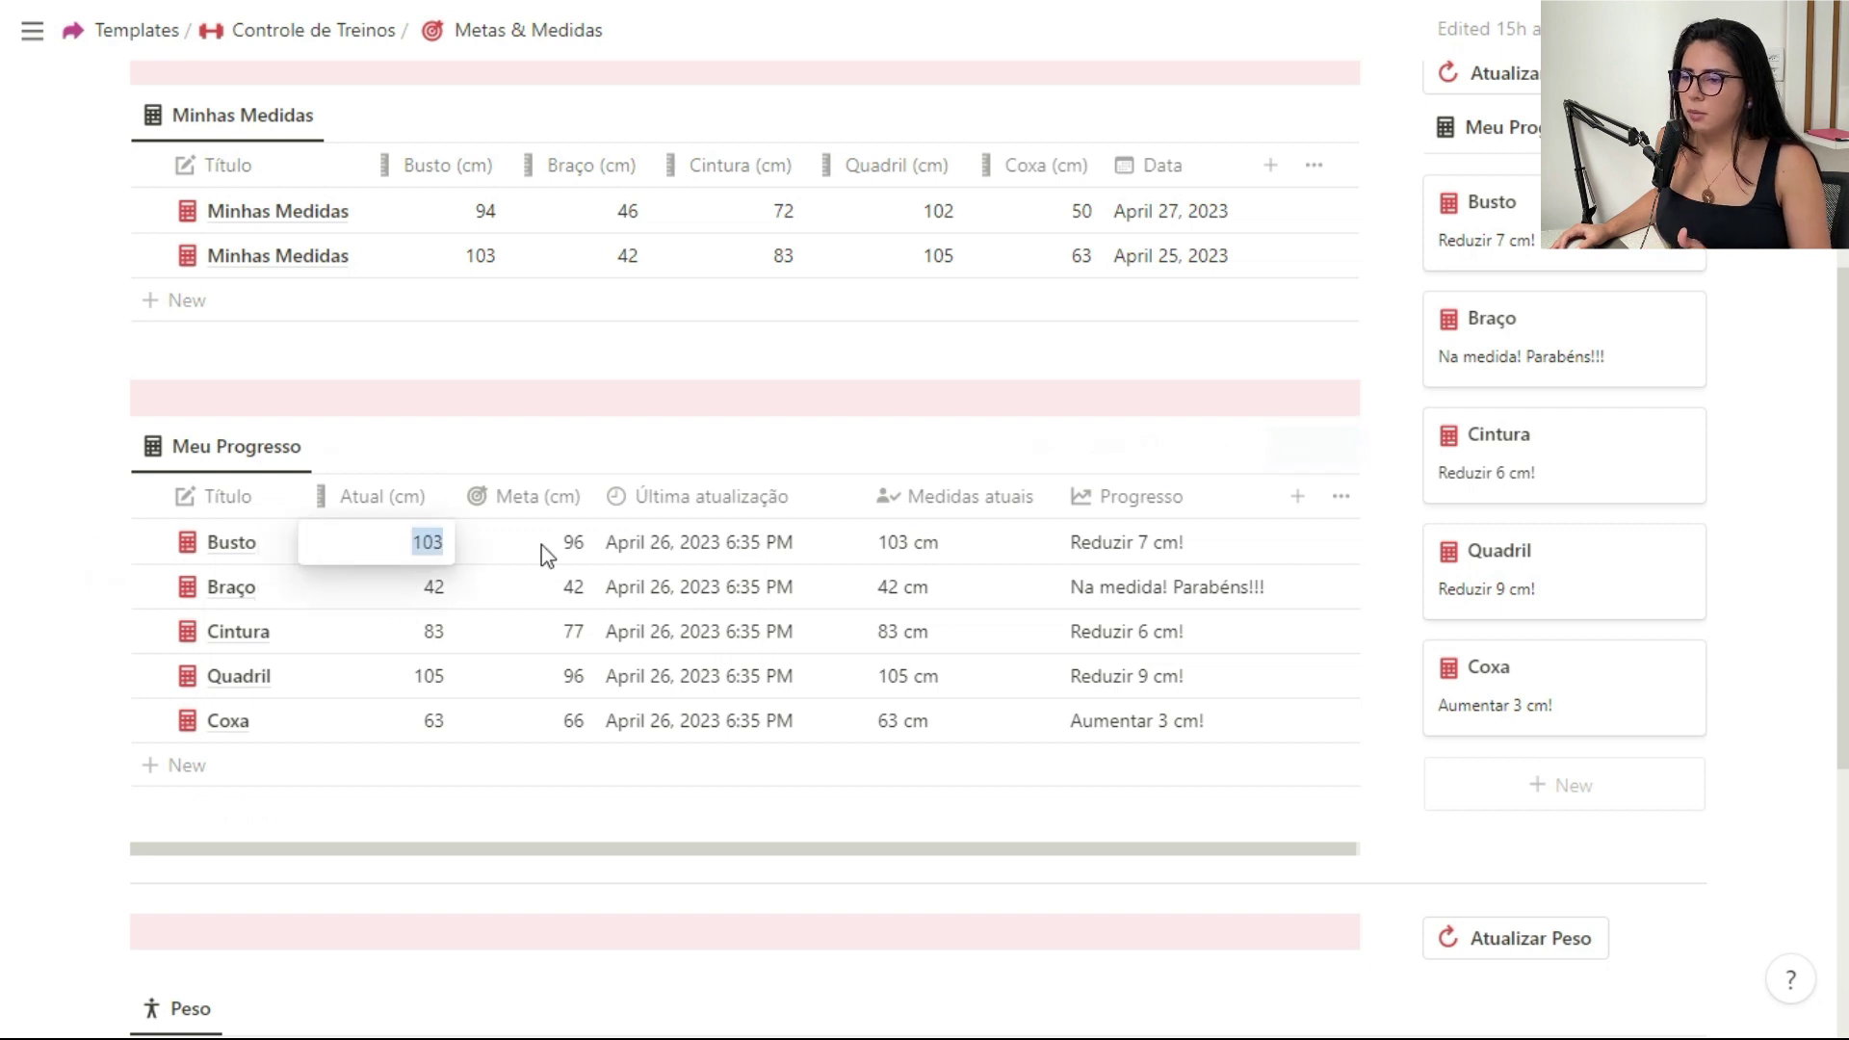
key("Escape")
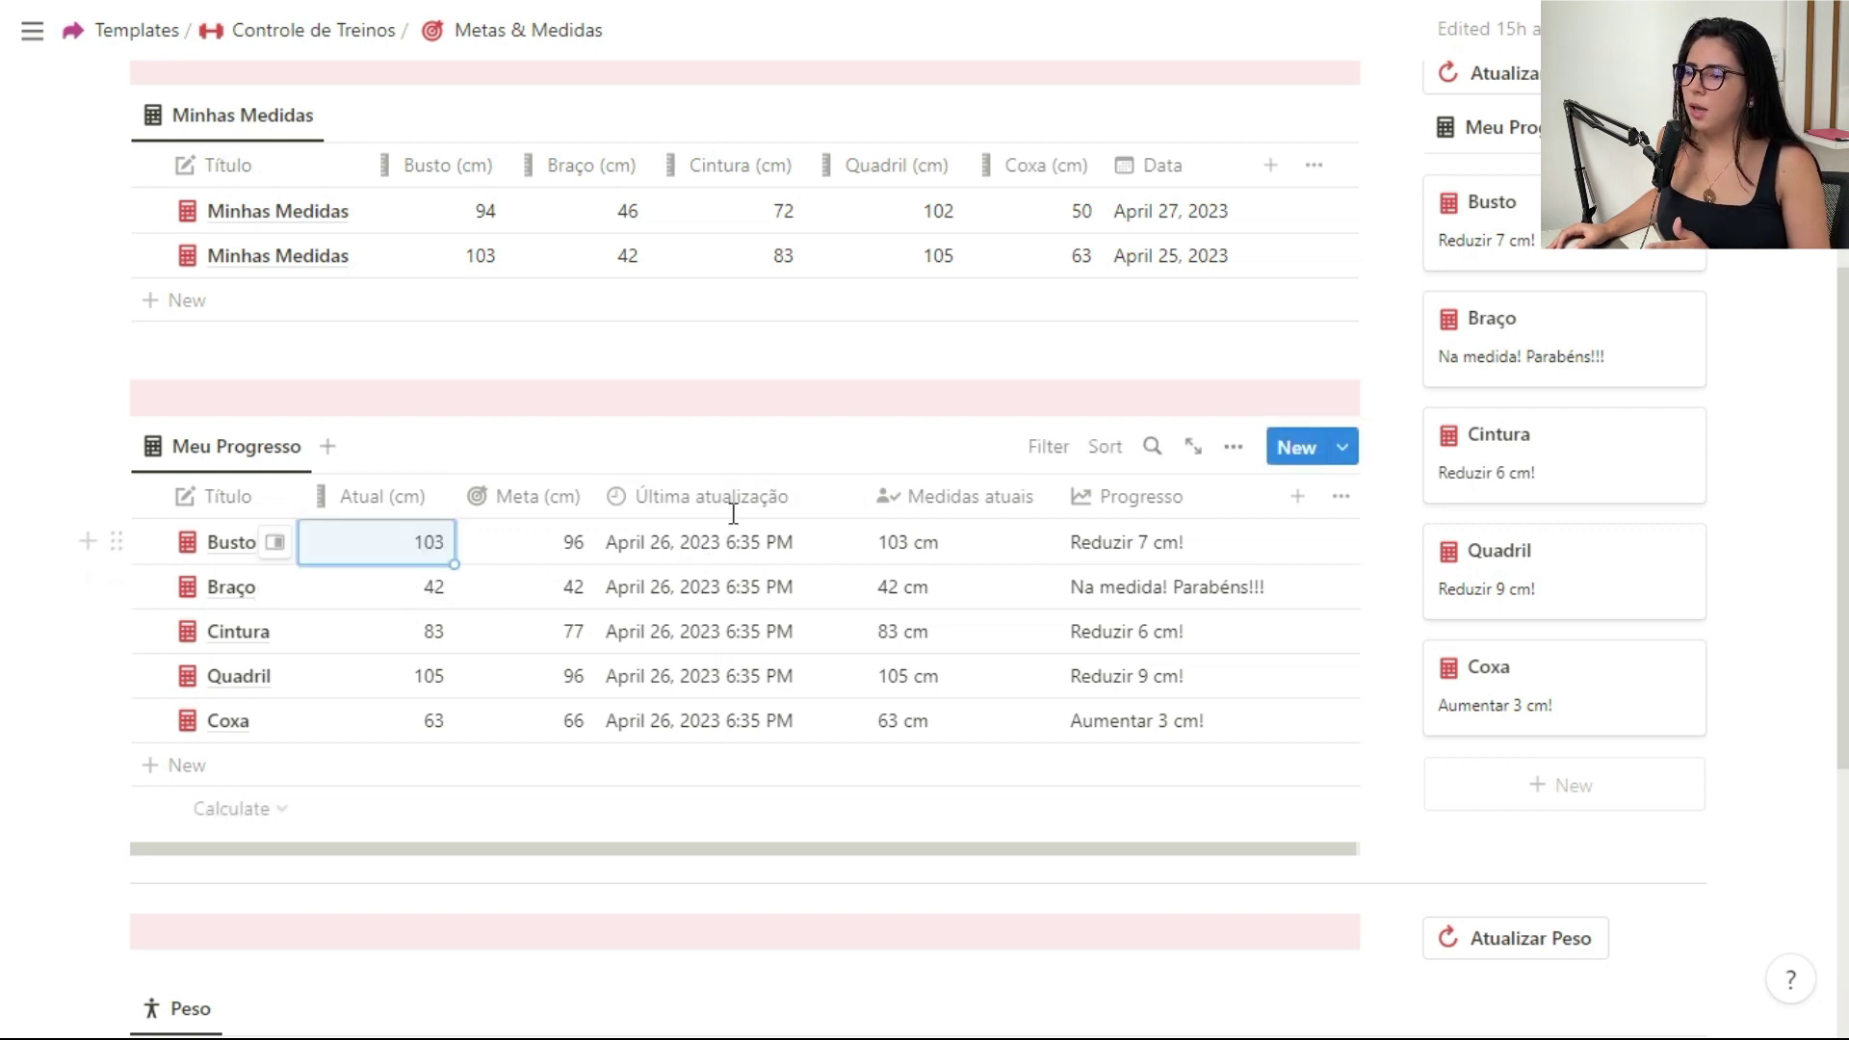
left_click(410, 554)
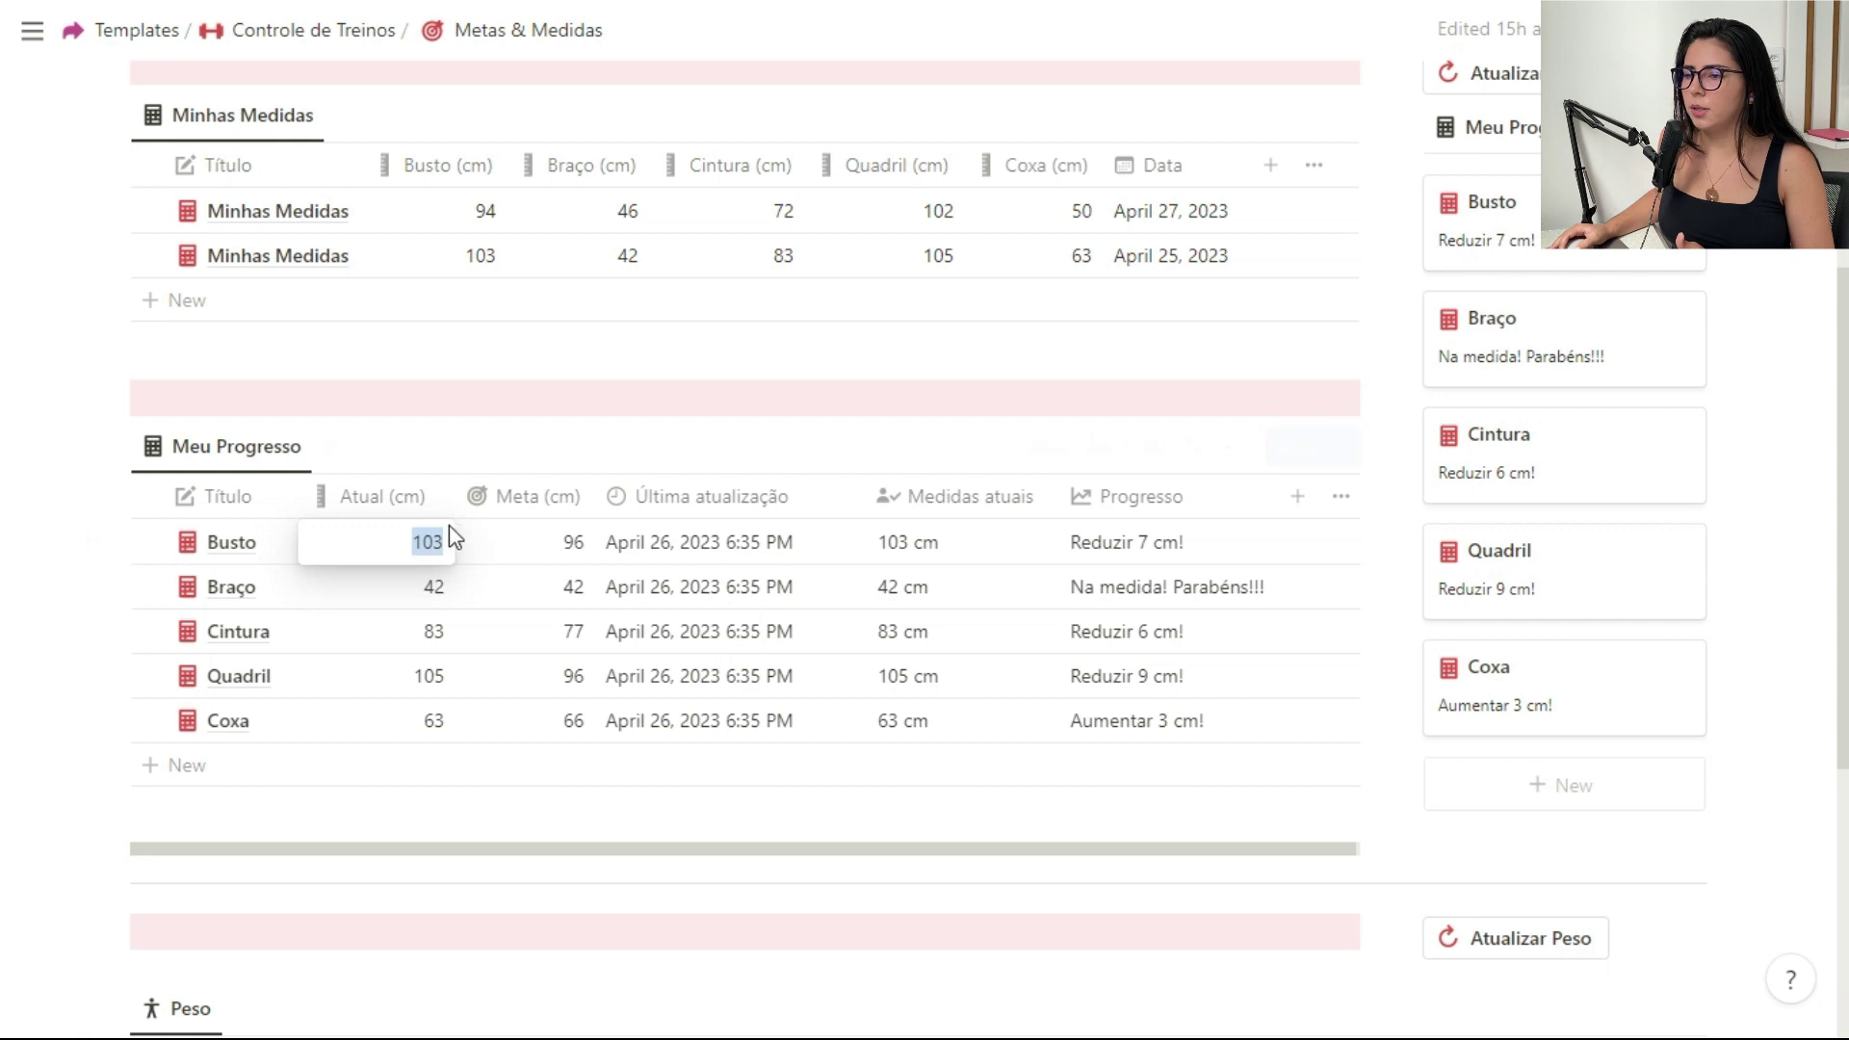
type("94")
key("Return")
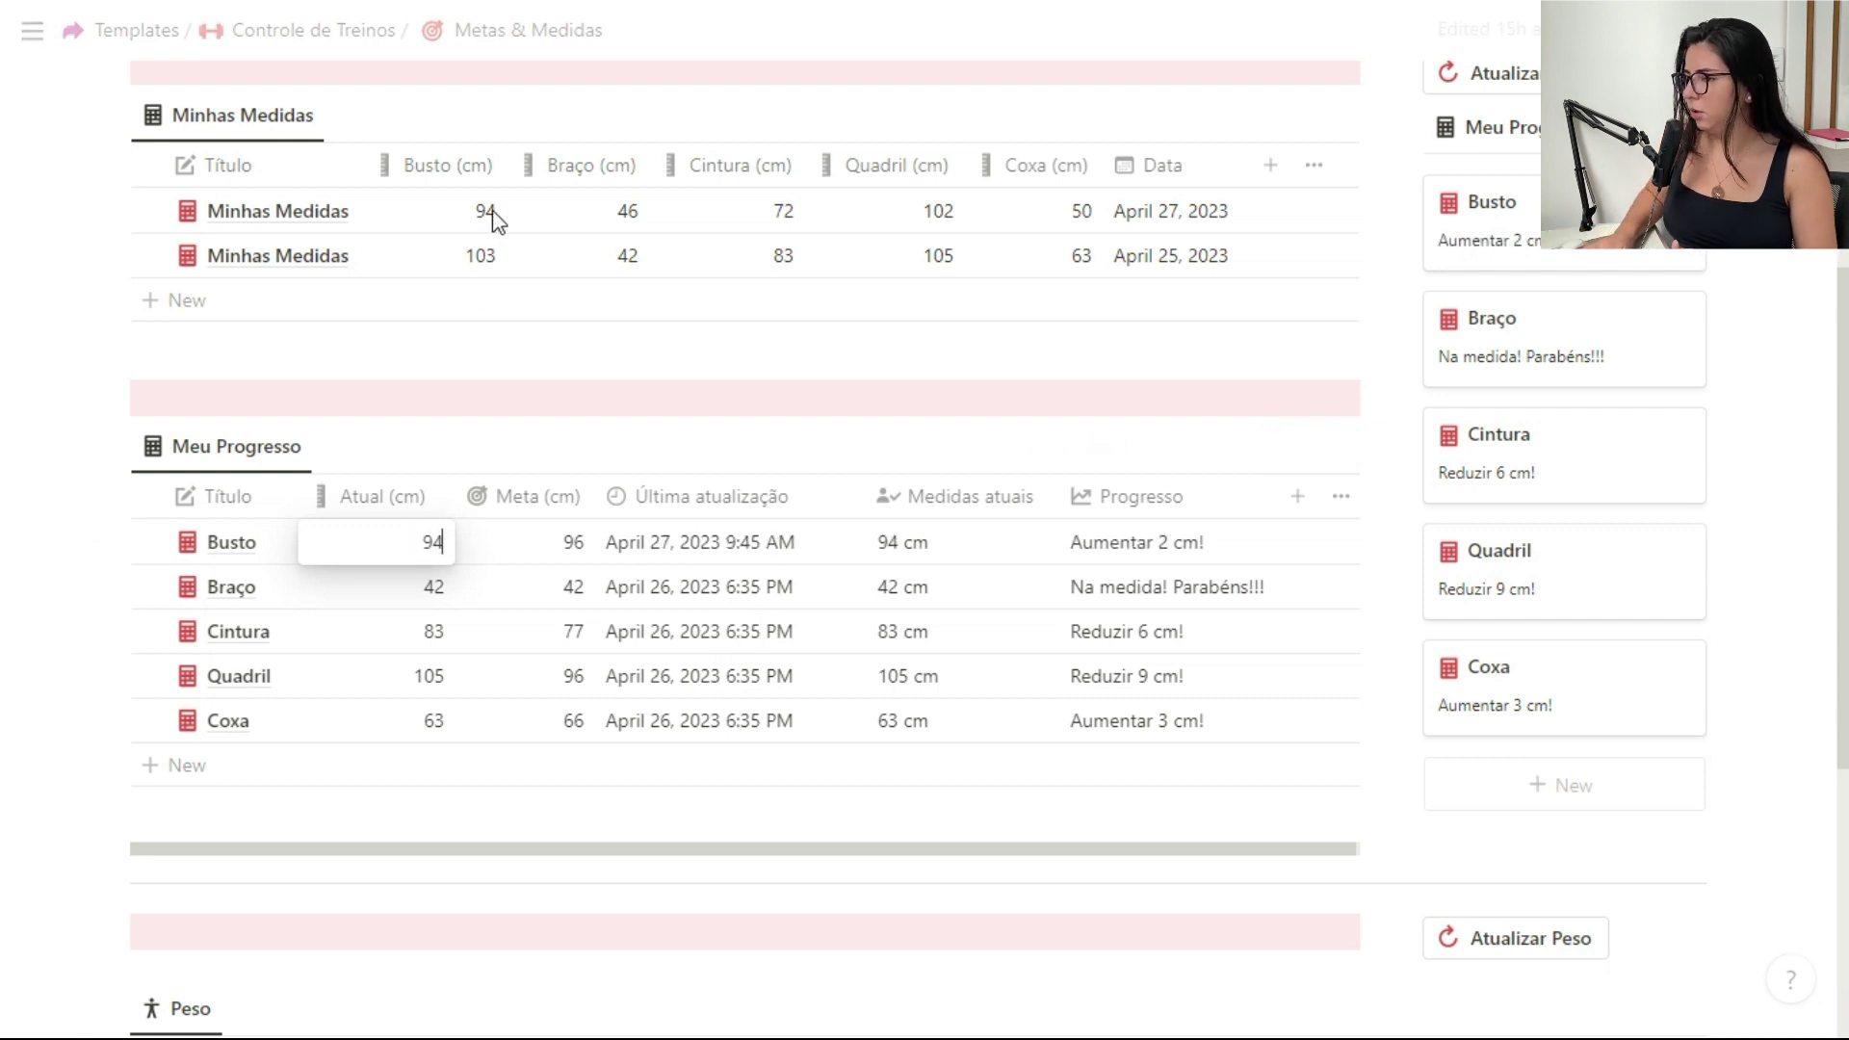
key("Down")
type("46")
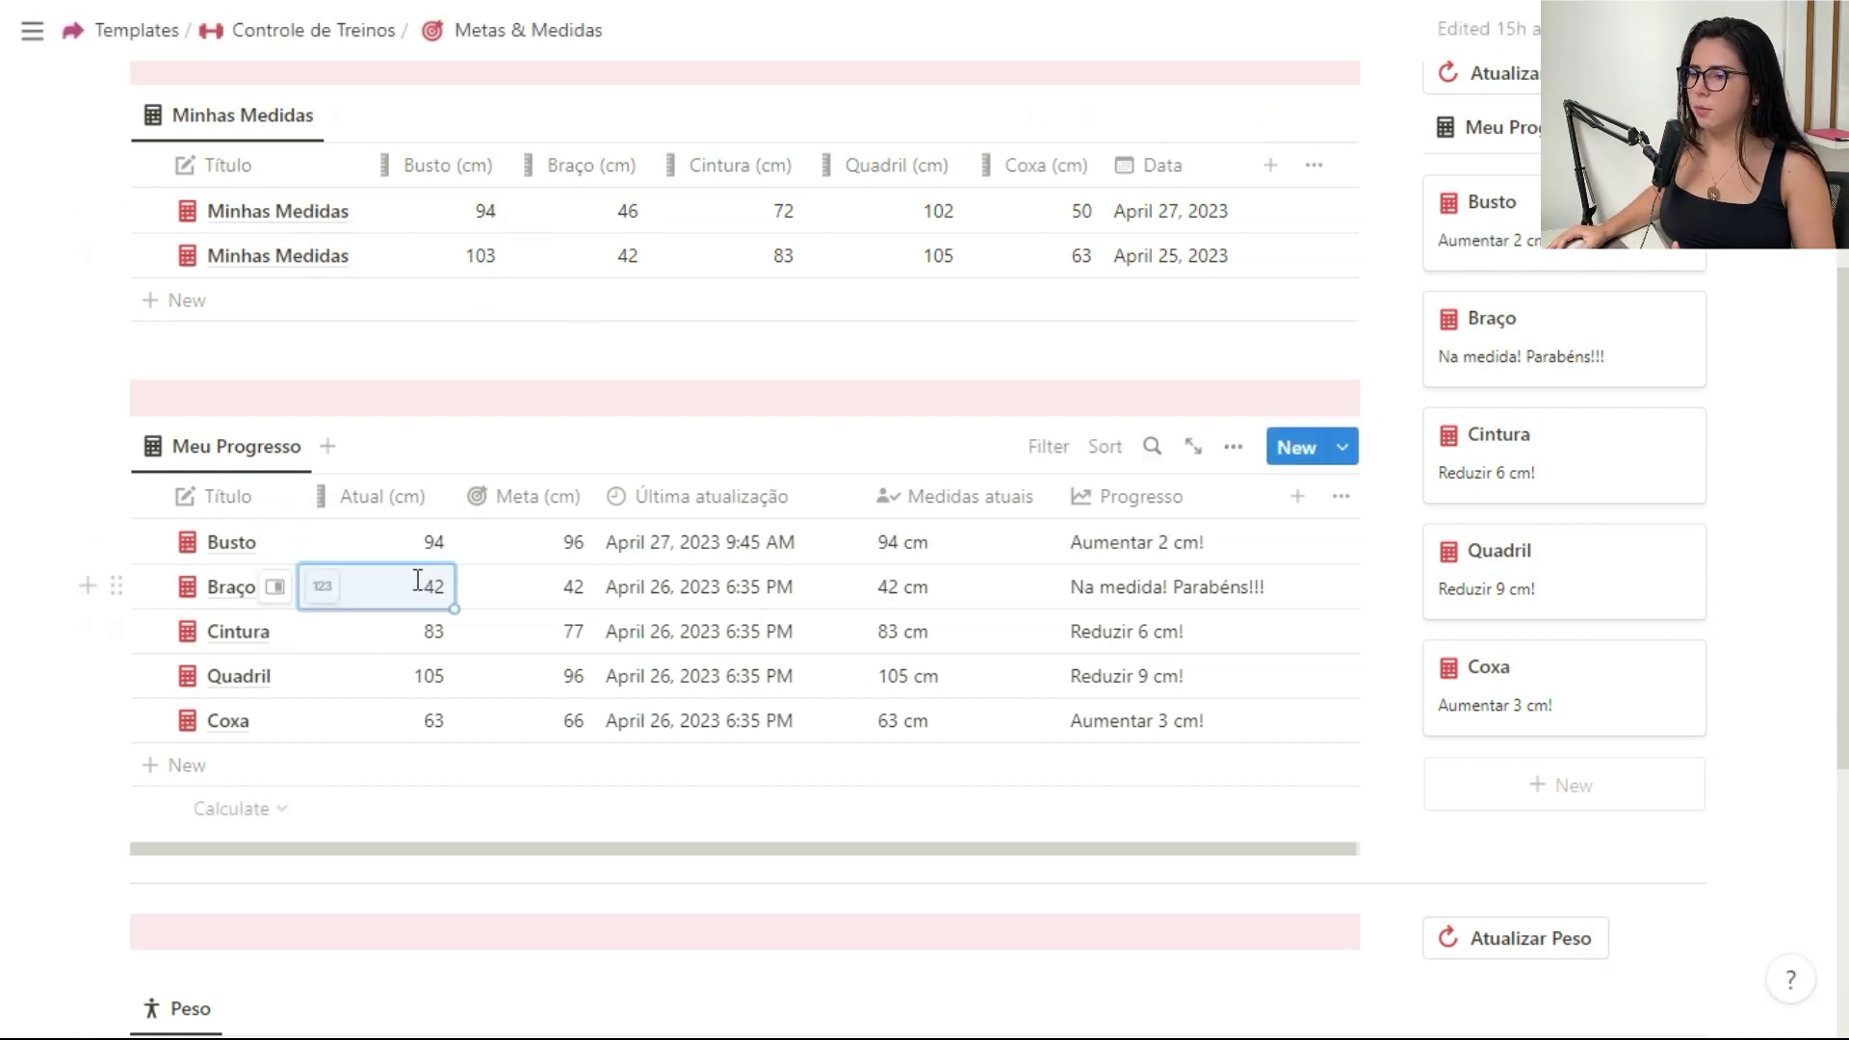
key("Return")
key("Down")
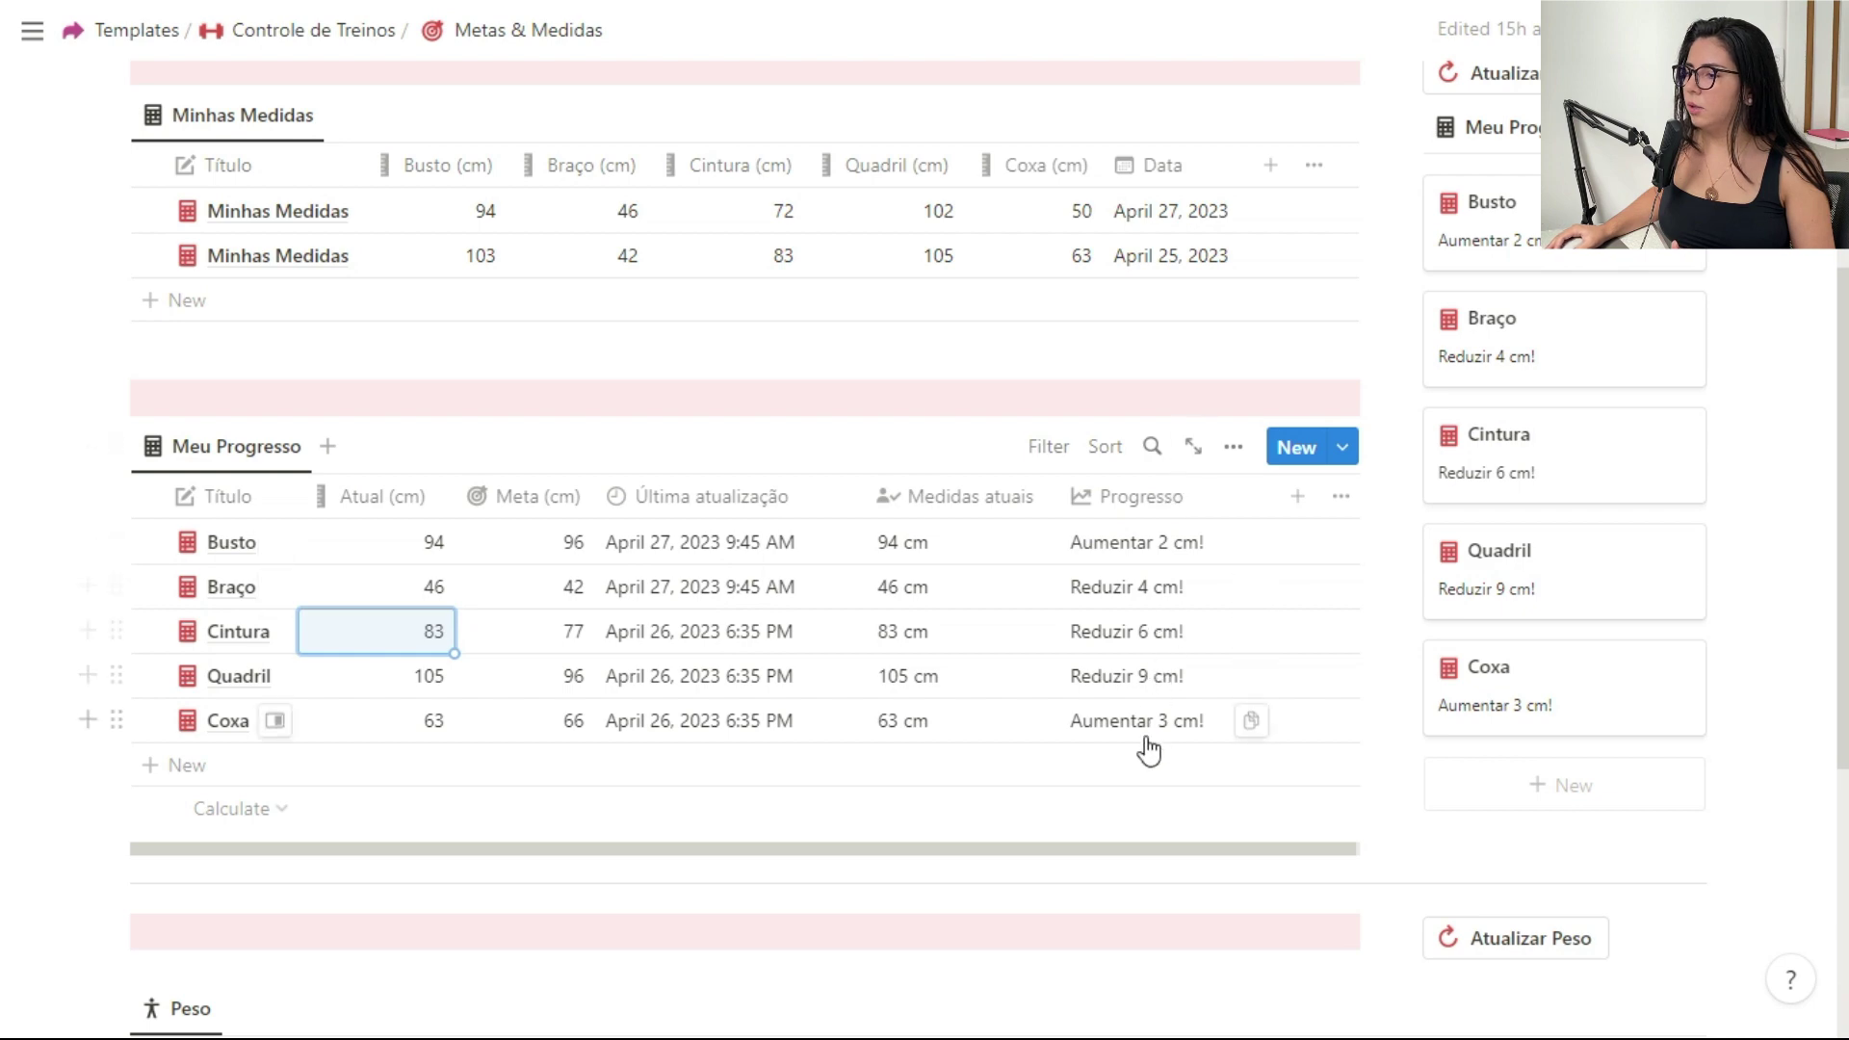
Step: Review the Meu Progresso cards and the Peso table on the Metas & Medidas page
scroll(1502, 587, "up", 3)
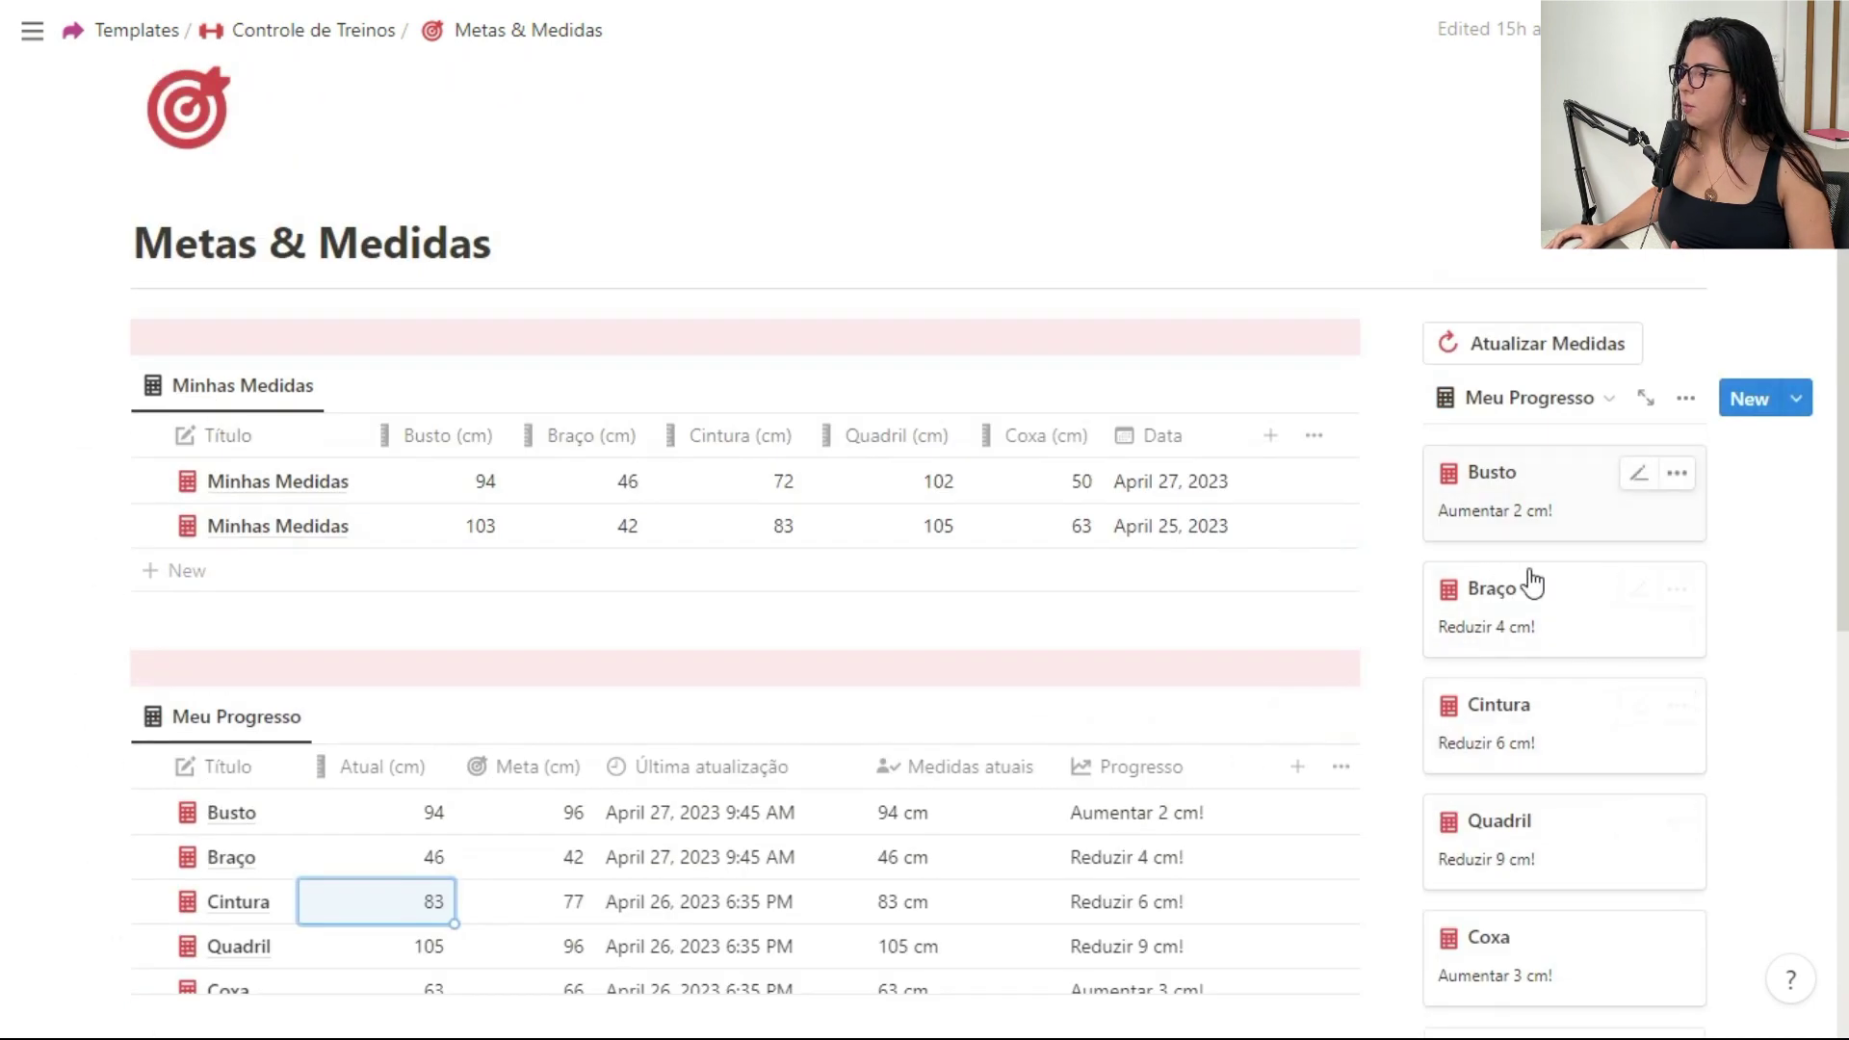
scroll(1541, 520, "down", 1)
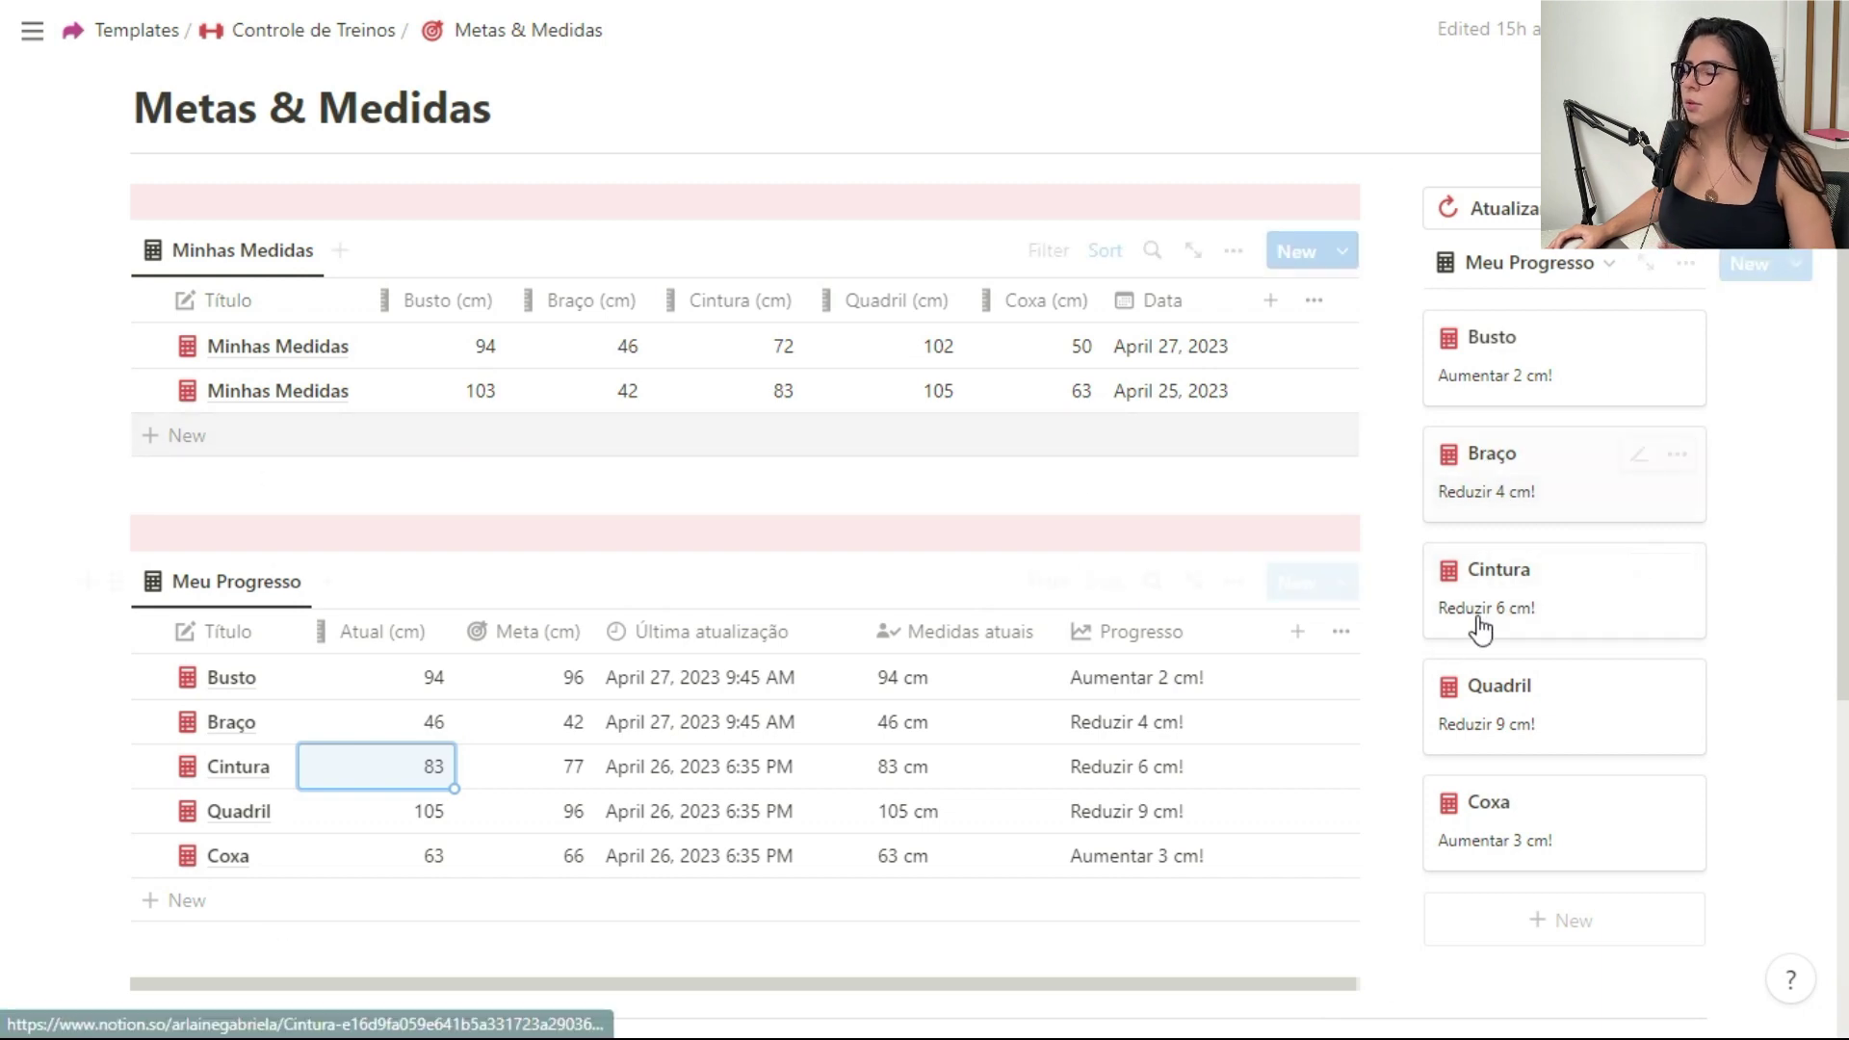
scroll(1565, 520, "down", 5)
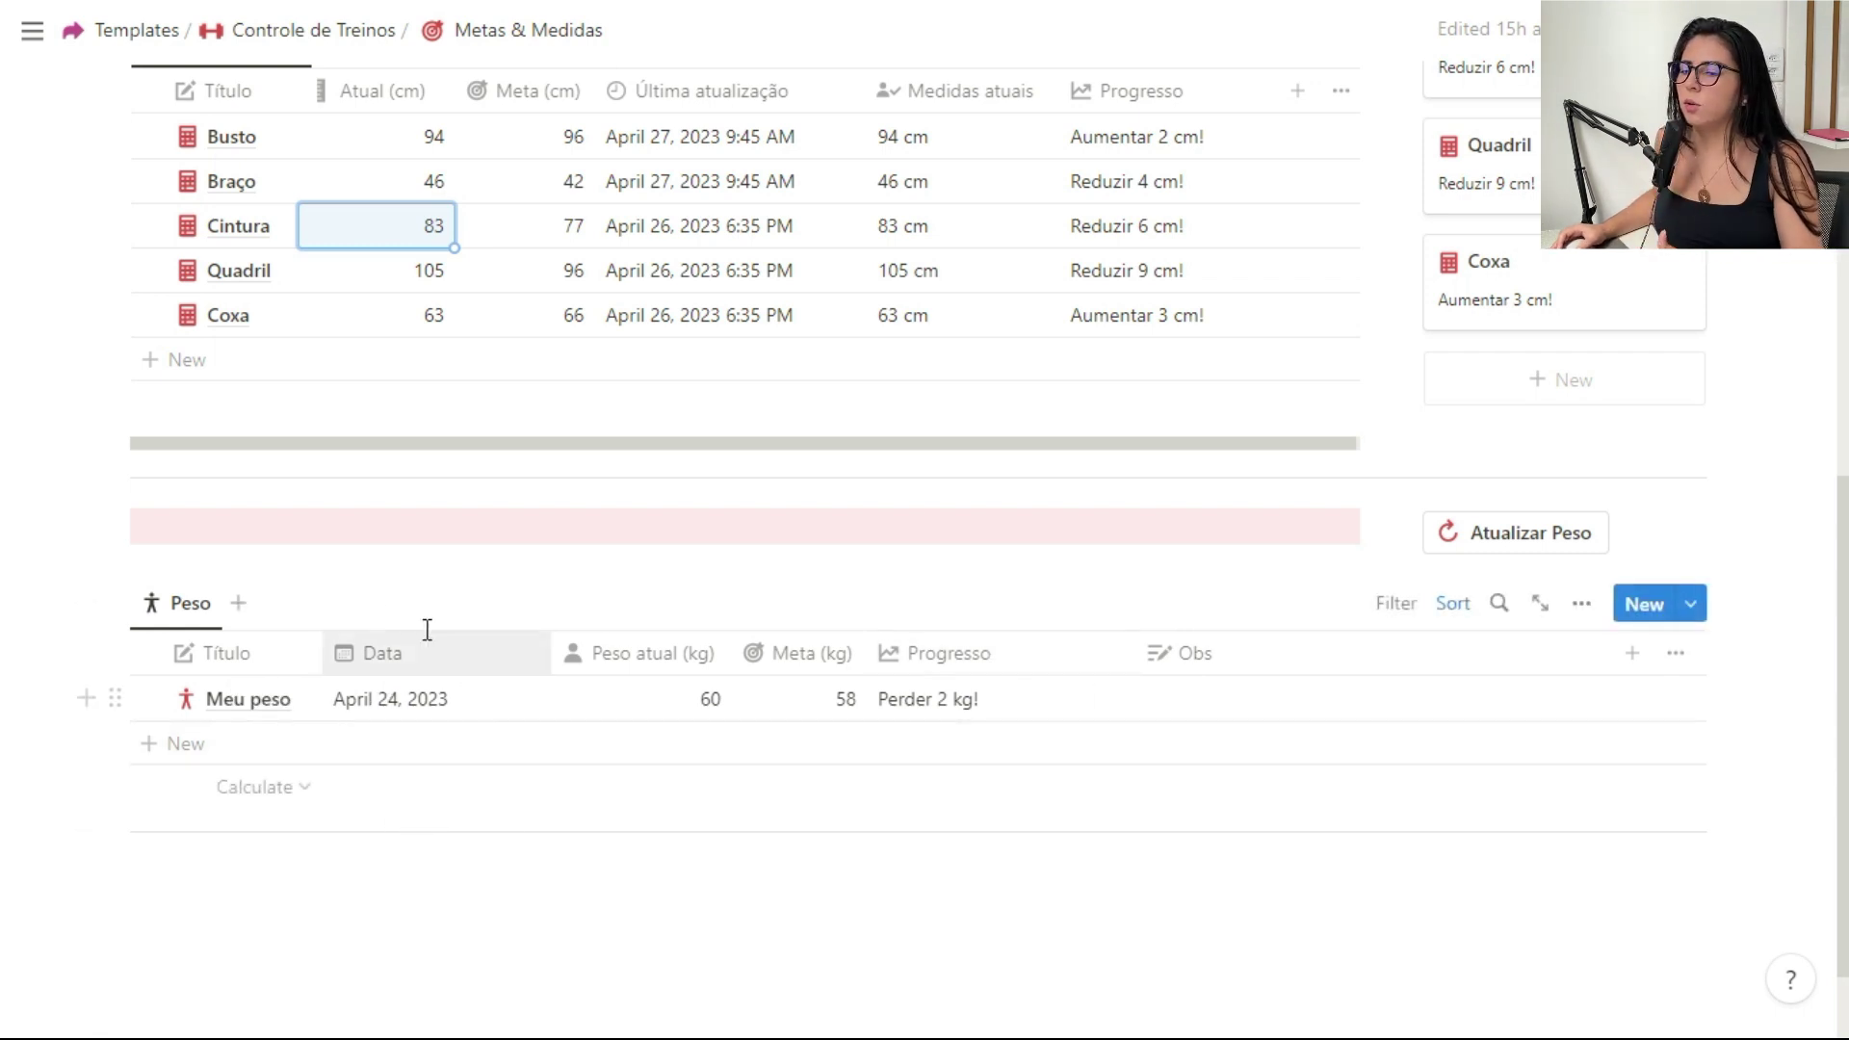
scroll(388, 615, "up", 7)
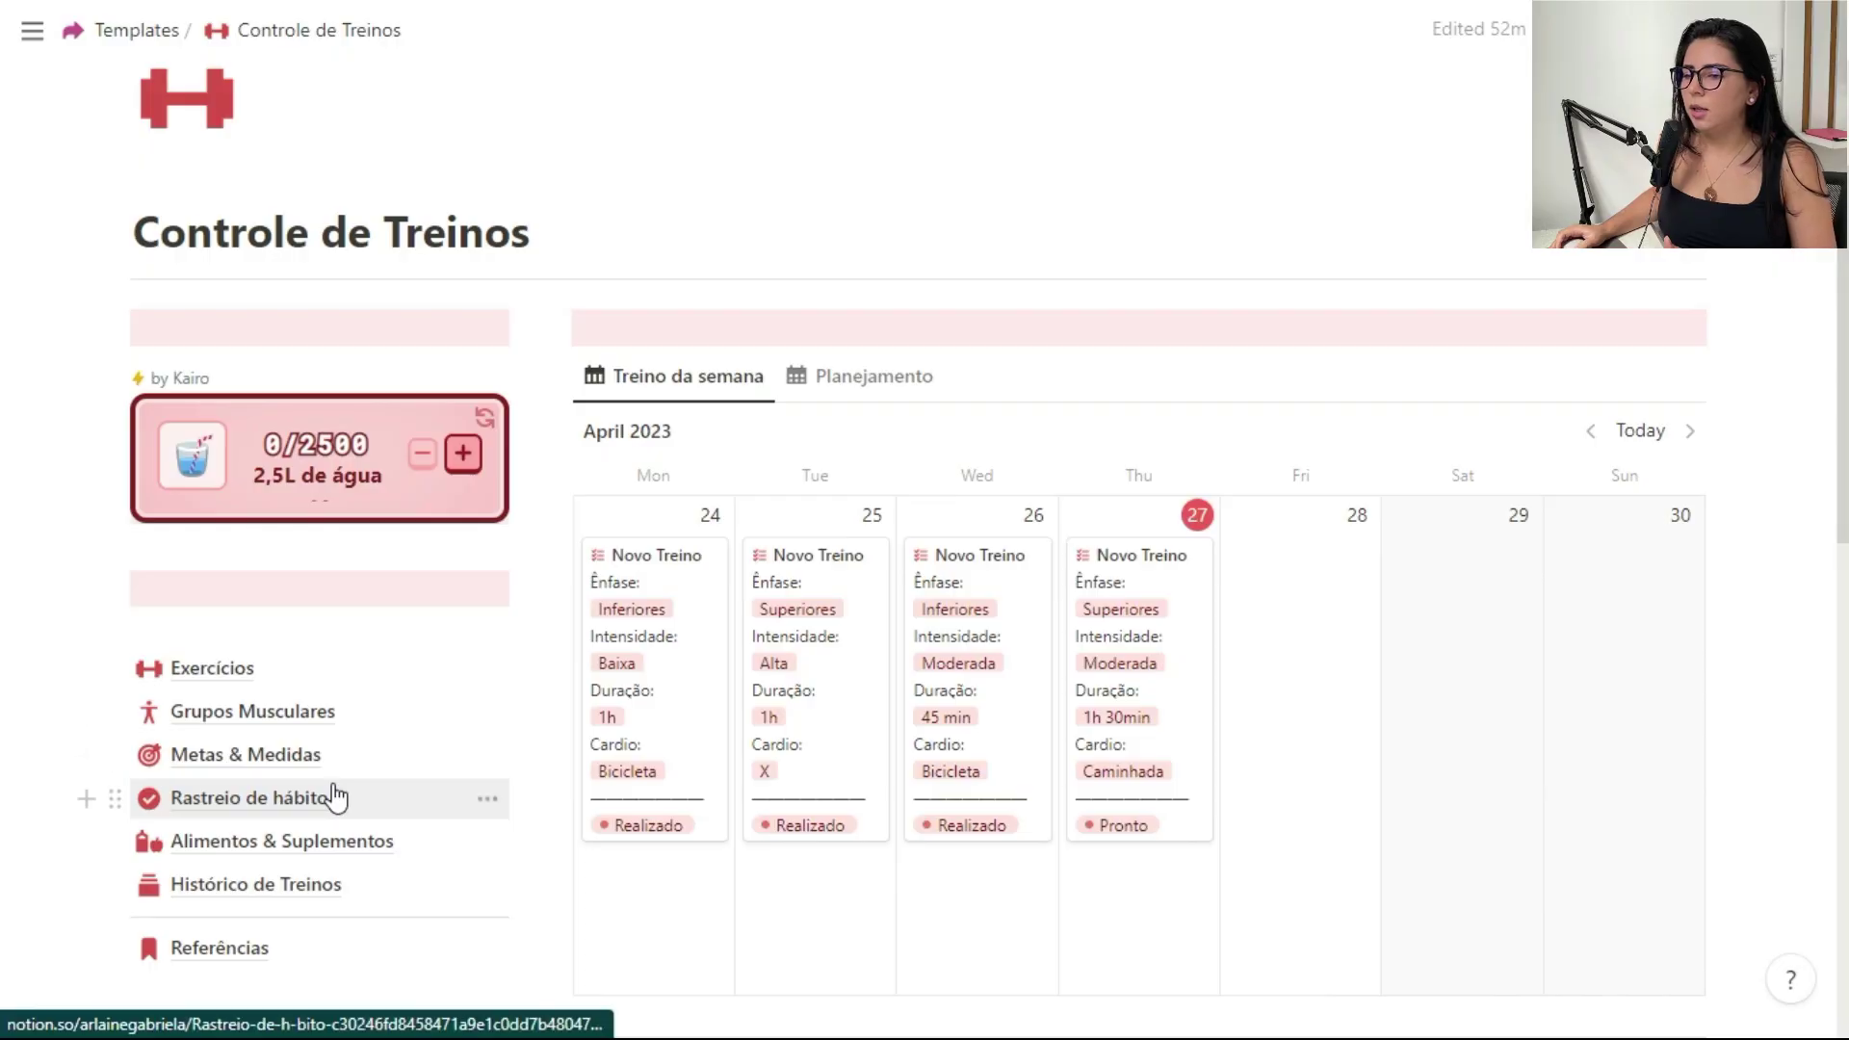
Step: Open Rastreio de hábito from the Controle de Treinos dashboard and look through the weekly tracking table for 2023
scroll(335, 797, "down", 2)
left_click(284, 665)
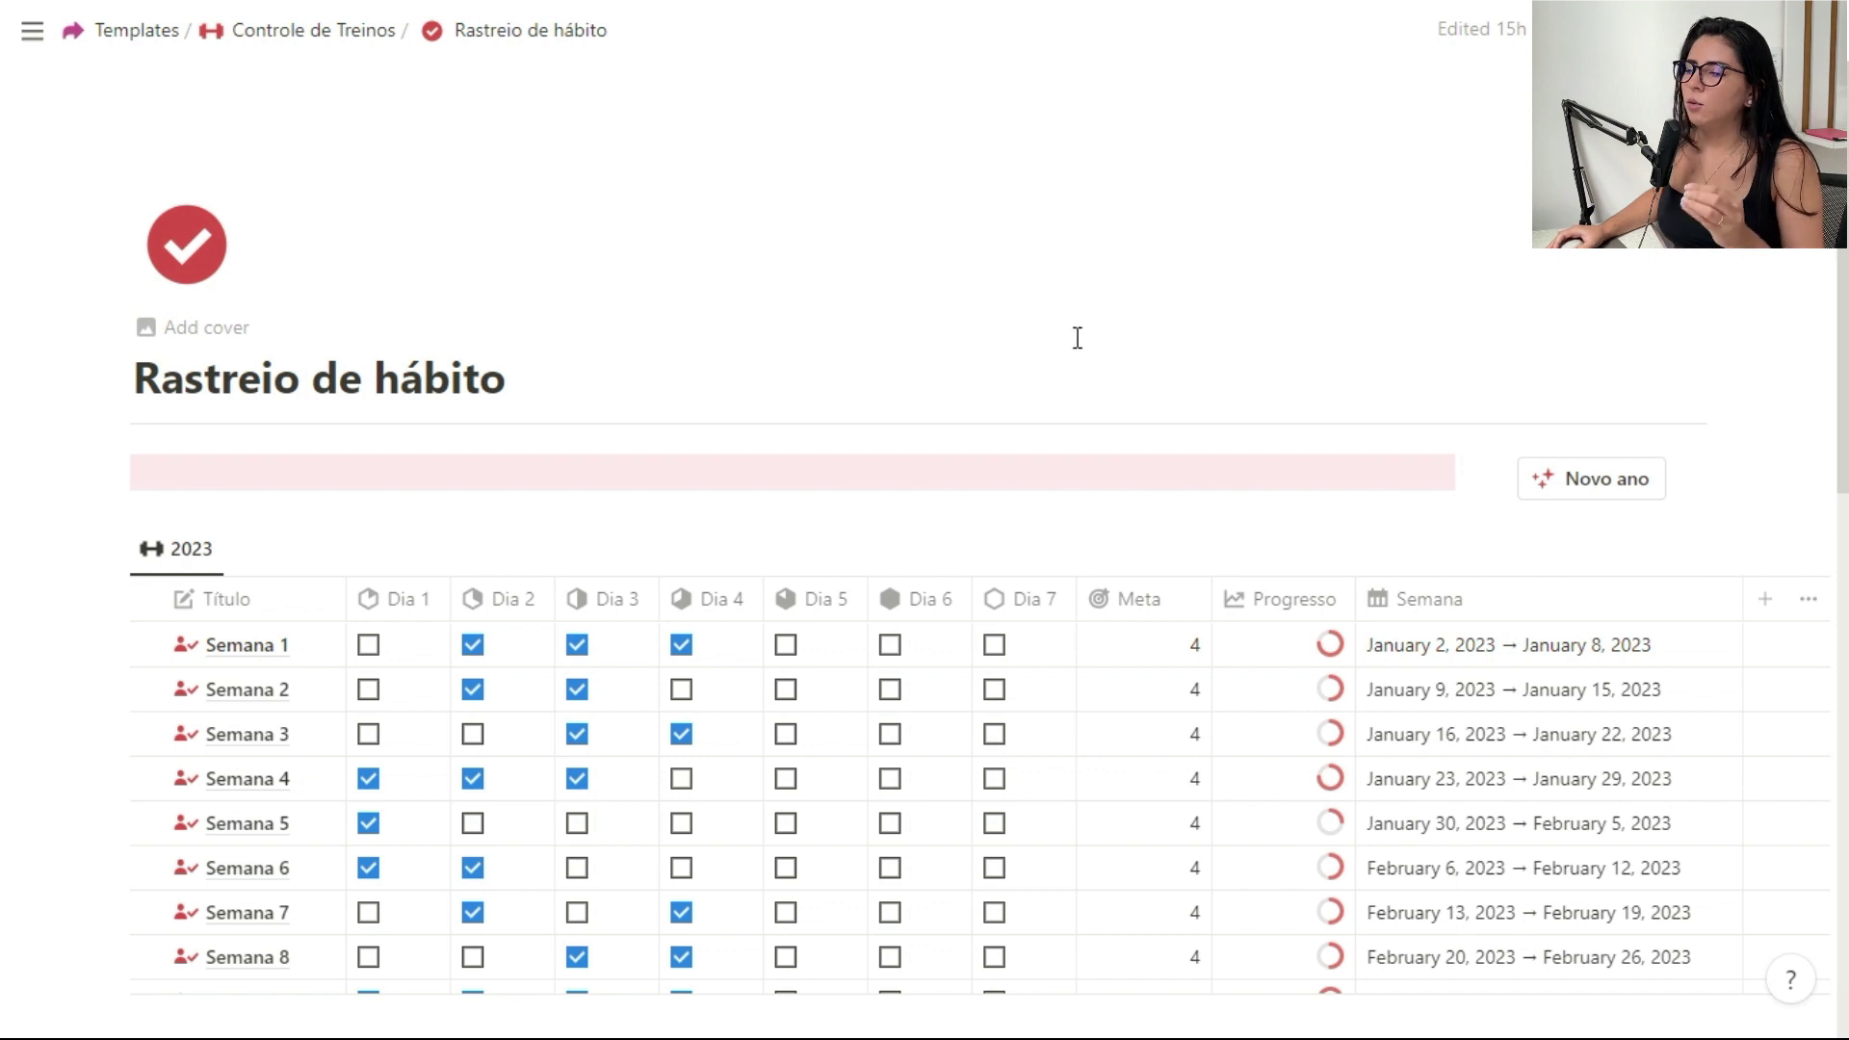
scroll(1077, 338, "down", 2)
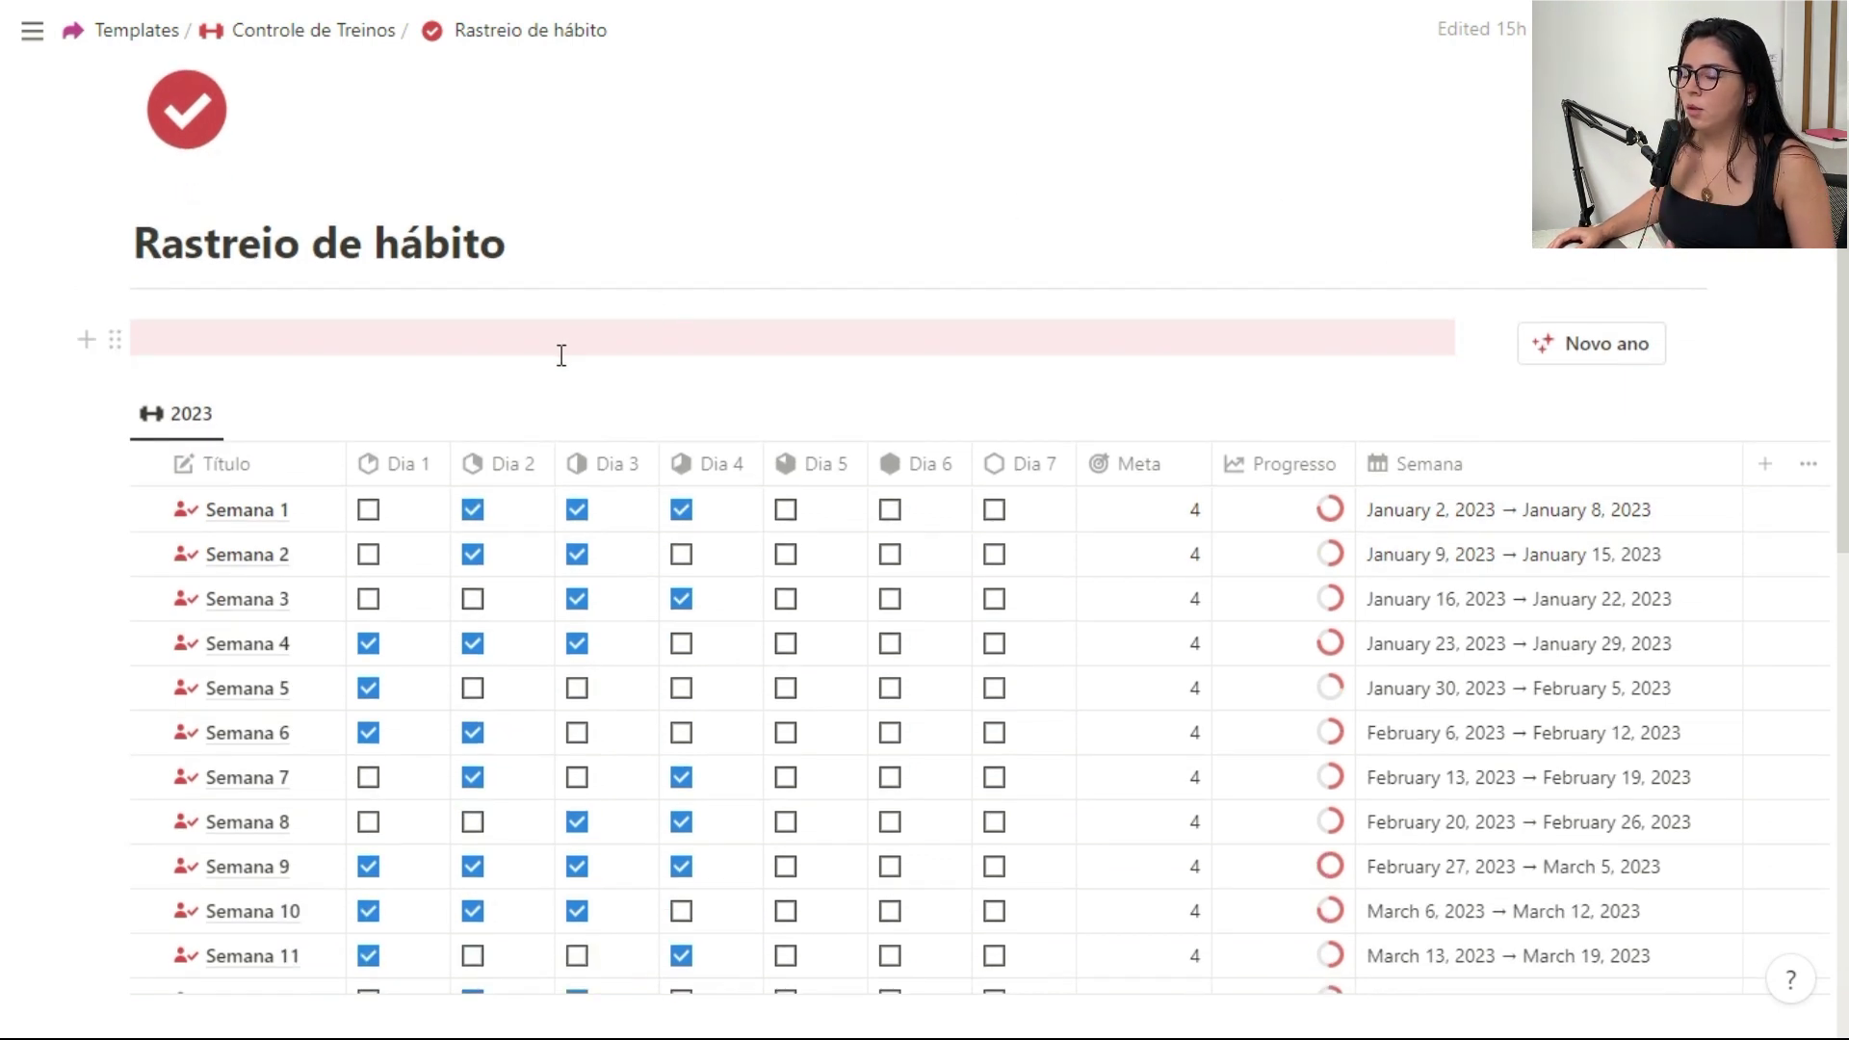
scroll(561, 355, "down", 4)
scroll(335, 314, "down", 7)
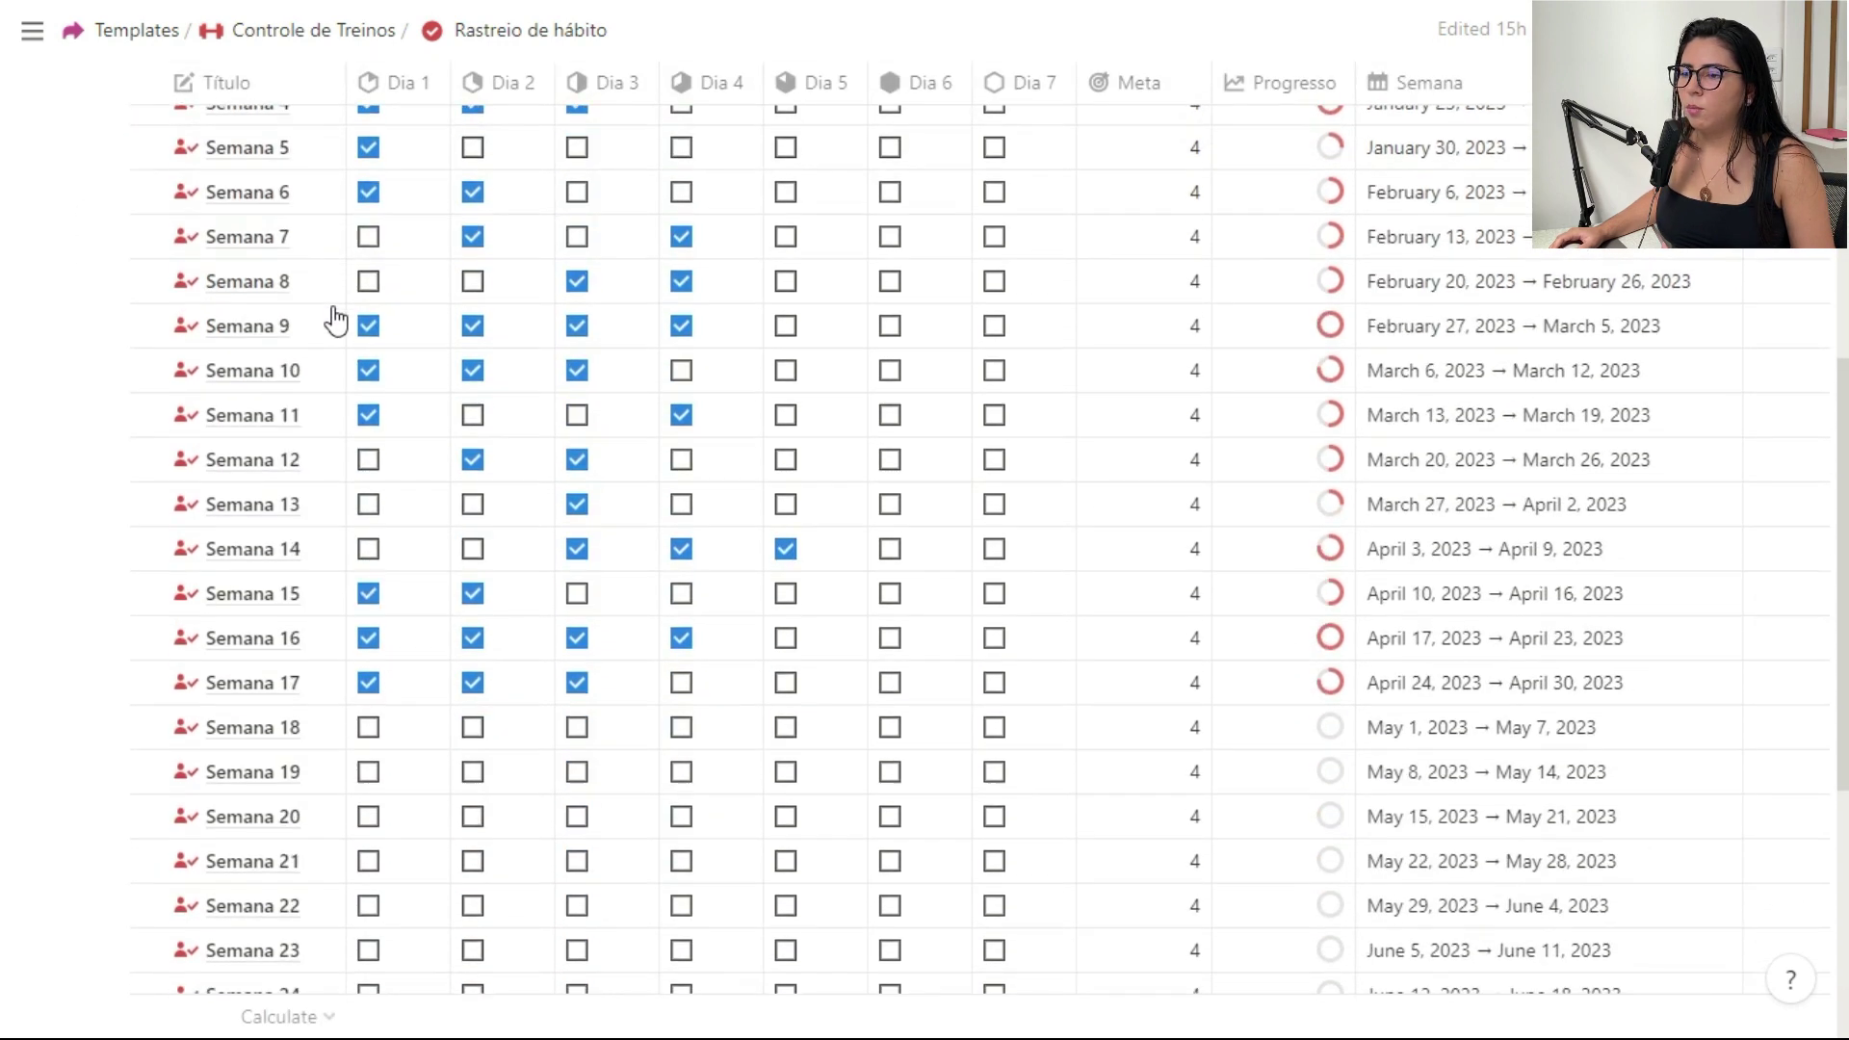
scroll(335, 325, "down", 5)
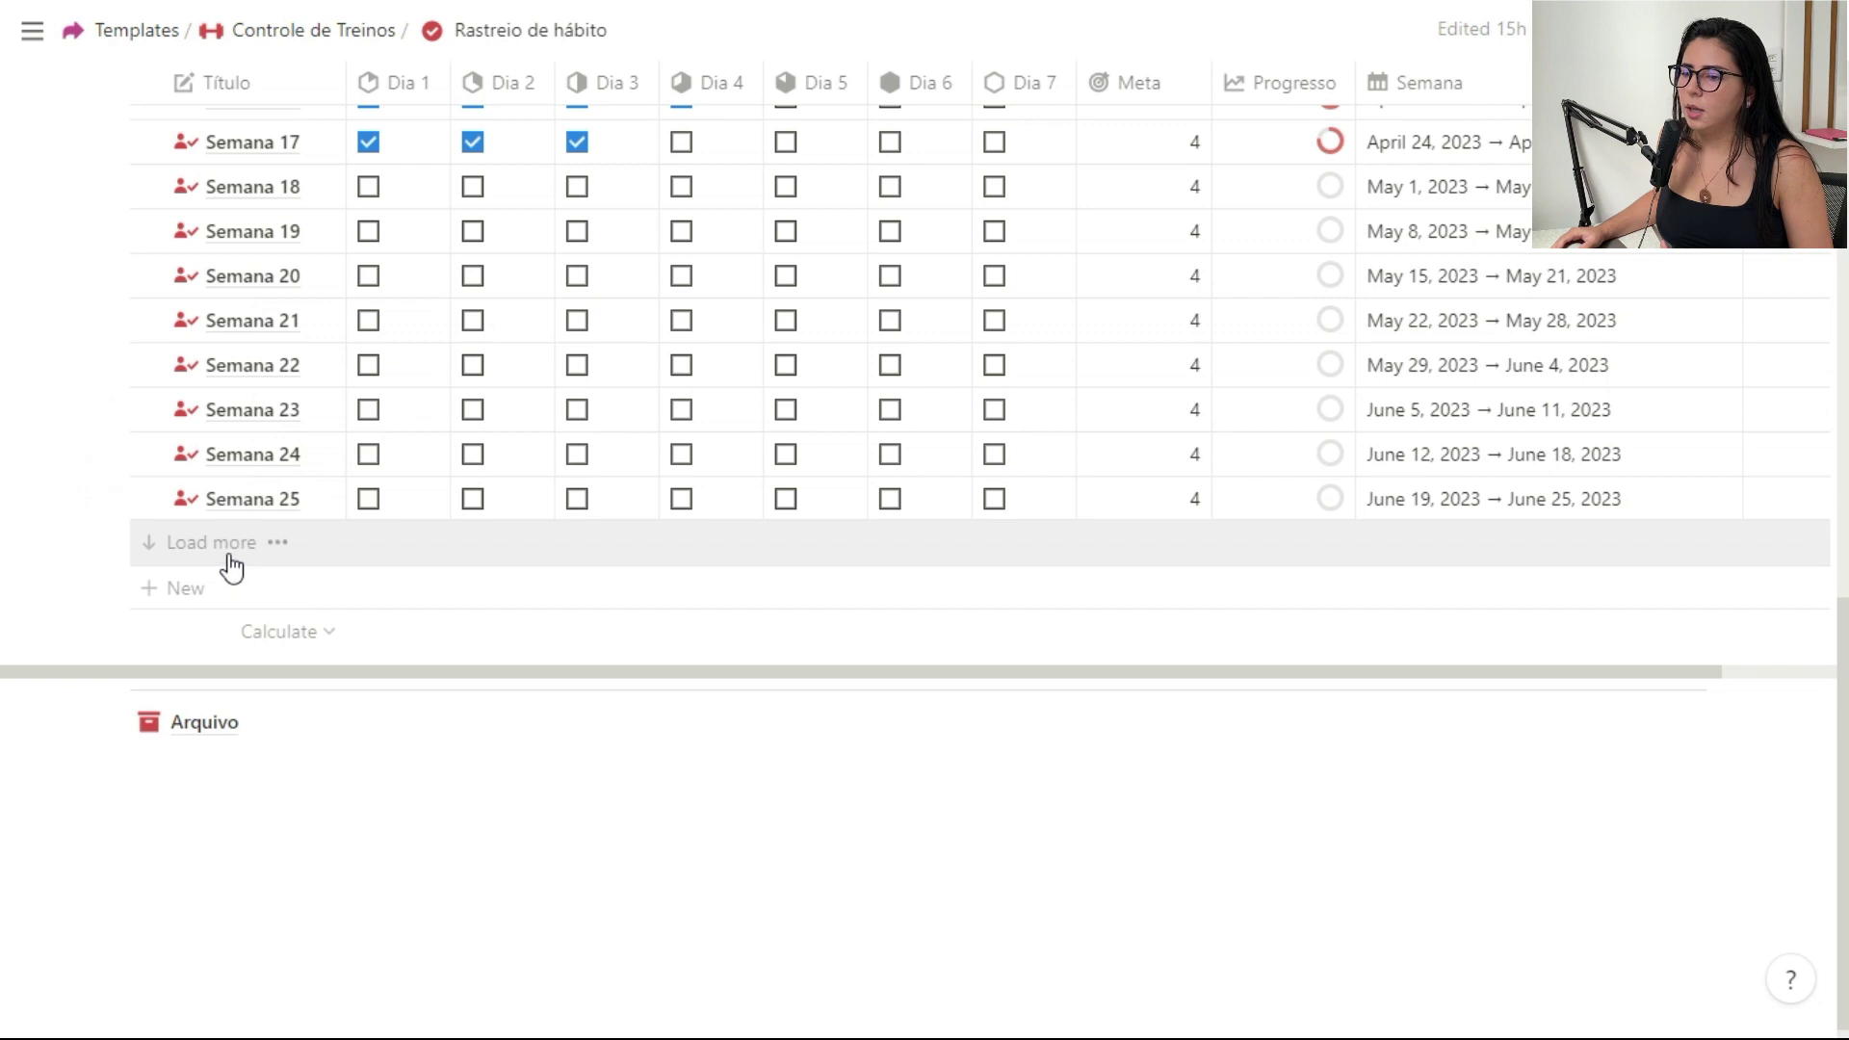
Step: Load the remaining weeks of the 2023 tracking table and review them through Semana 52
left_click(270, 542)
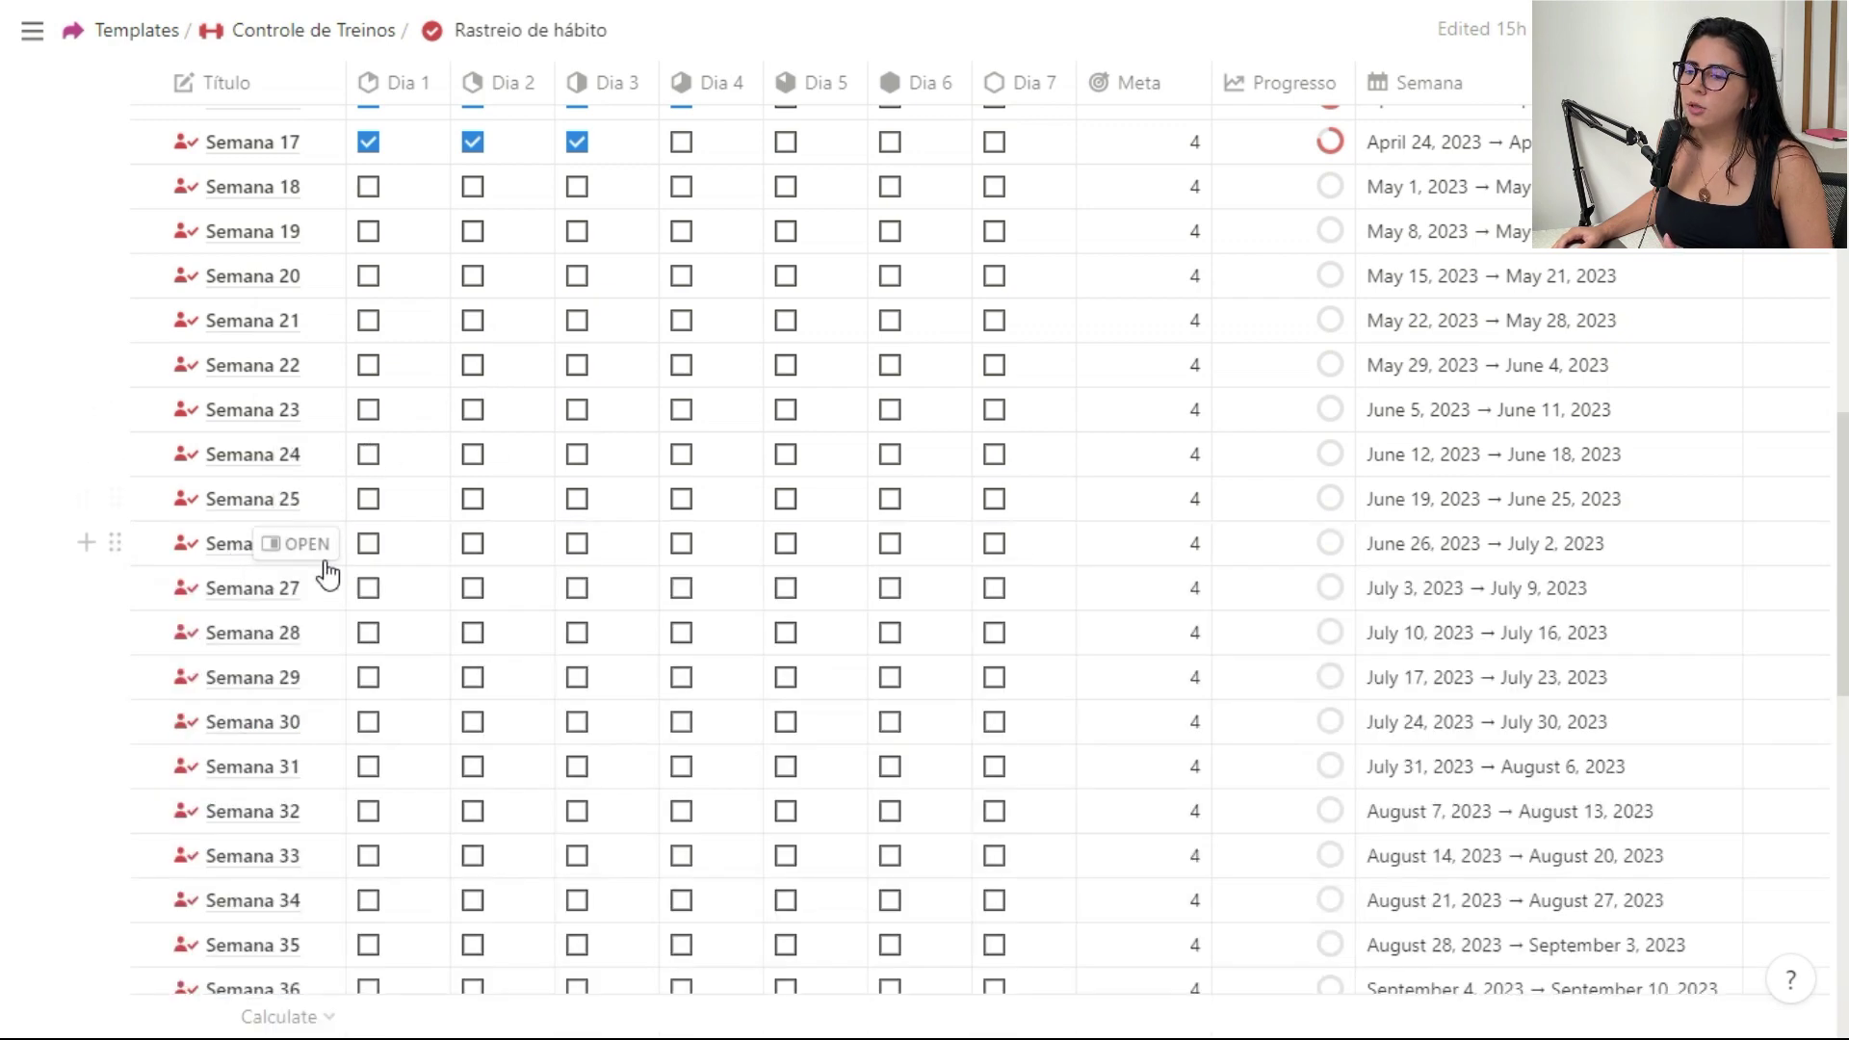
scroll(590, 466, "down", 18)
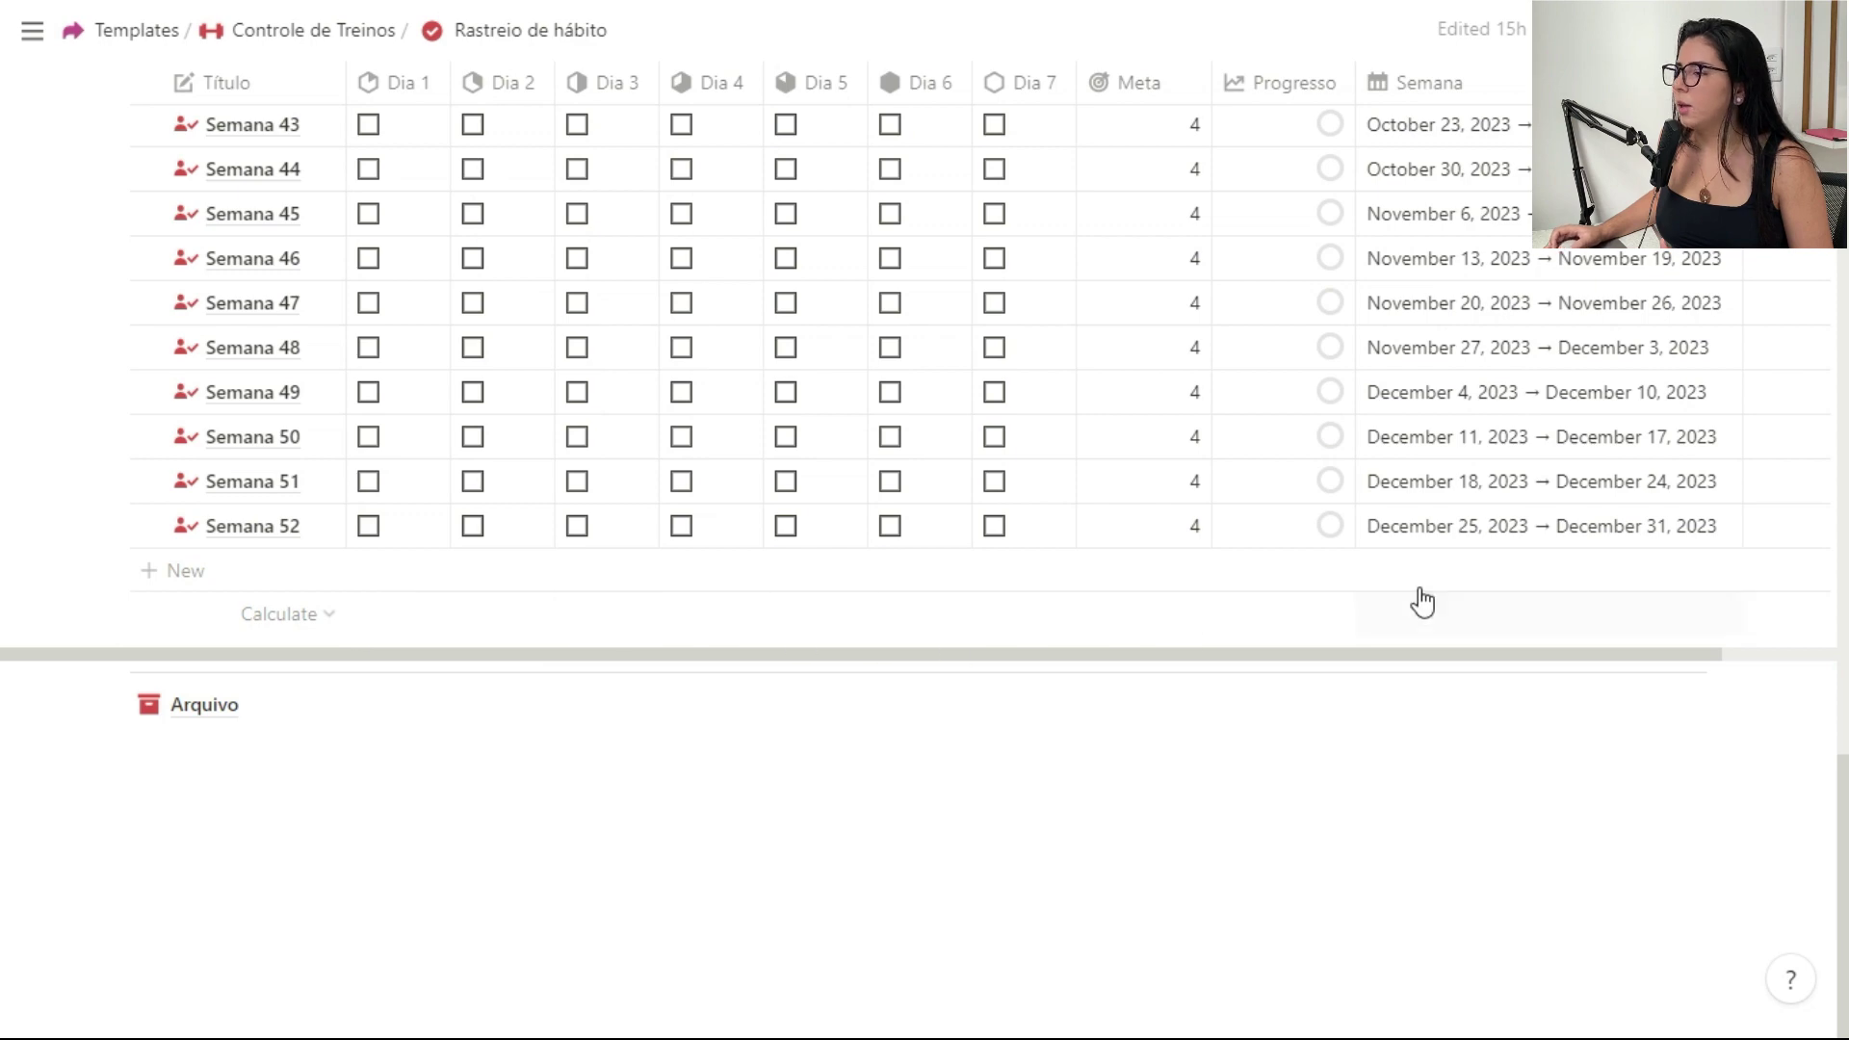
scroll(1421, 601, "up", 3)
scroll(1424, 599, "up", 20)
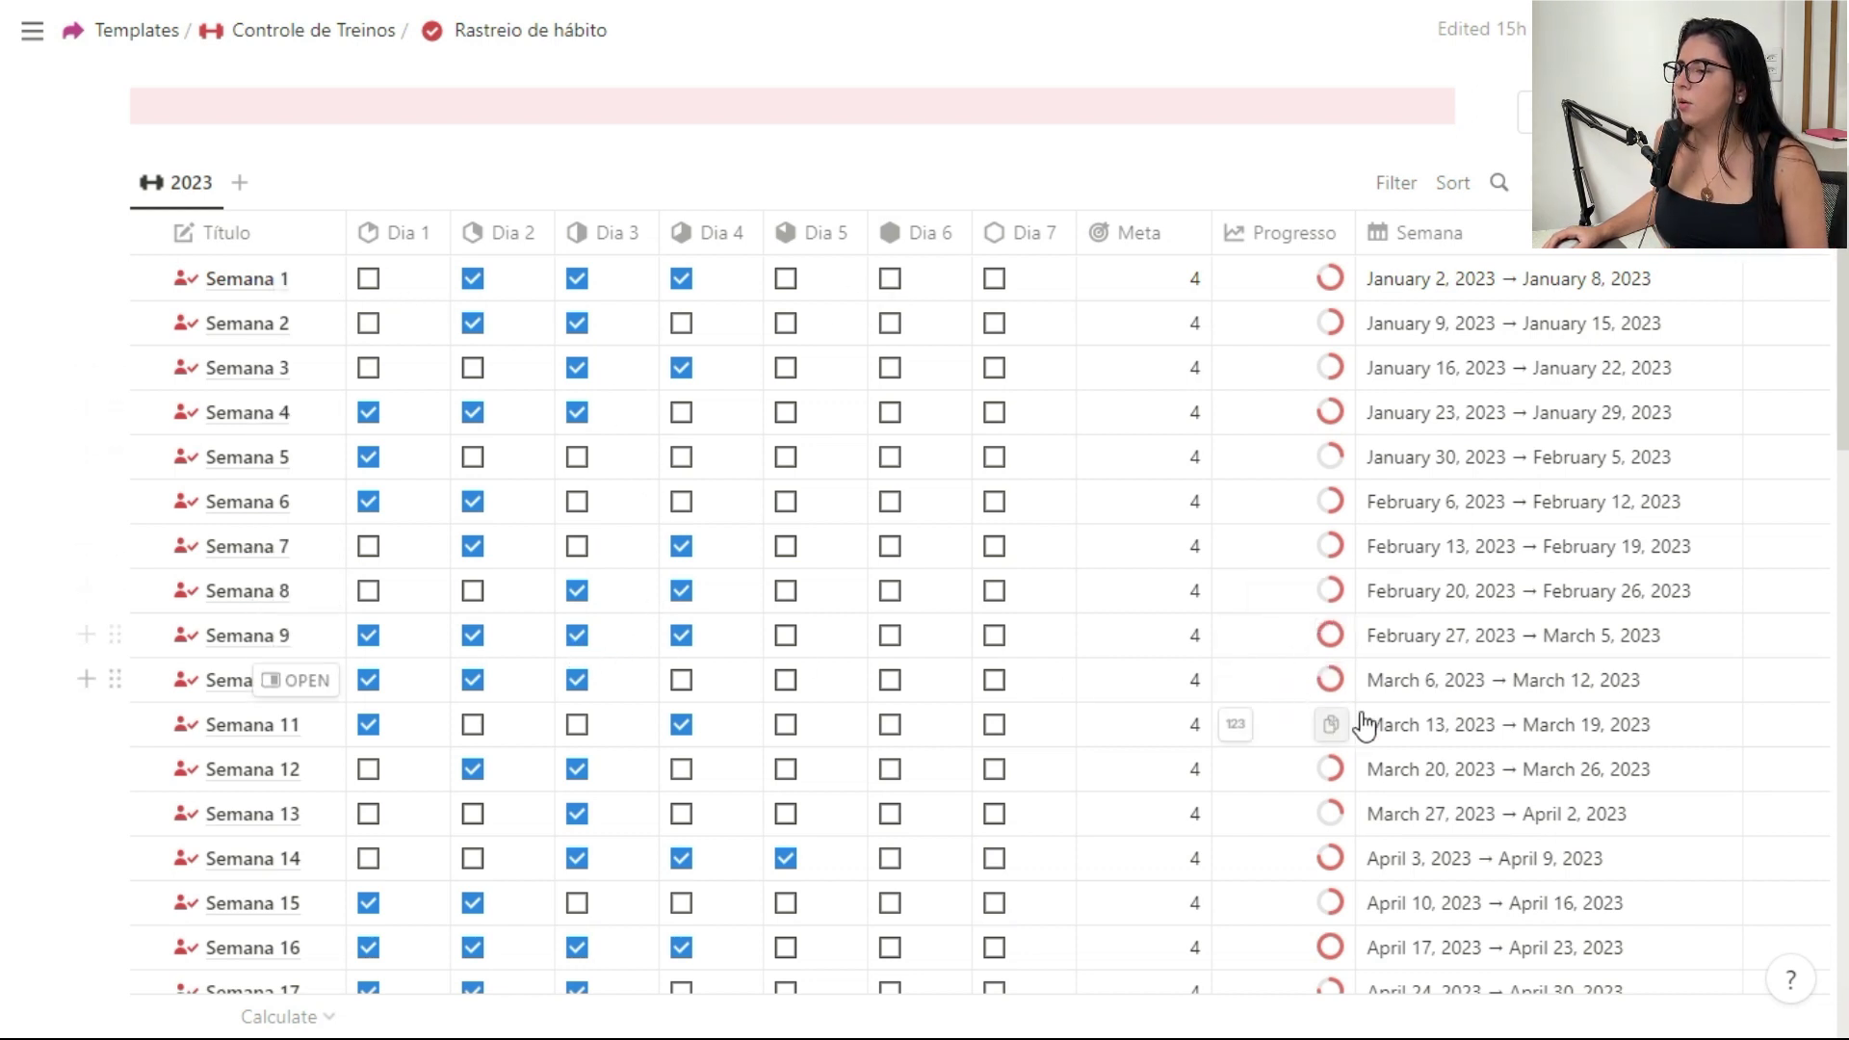
Step: Set the Meta of Semana 1 to 5 in the 2023 tracking table
left_click(1143, 278)
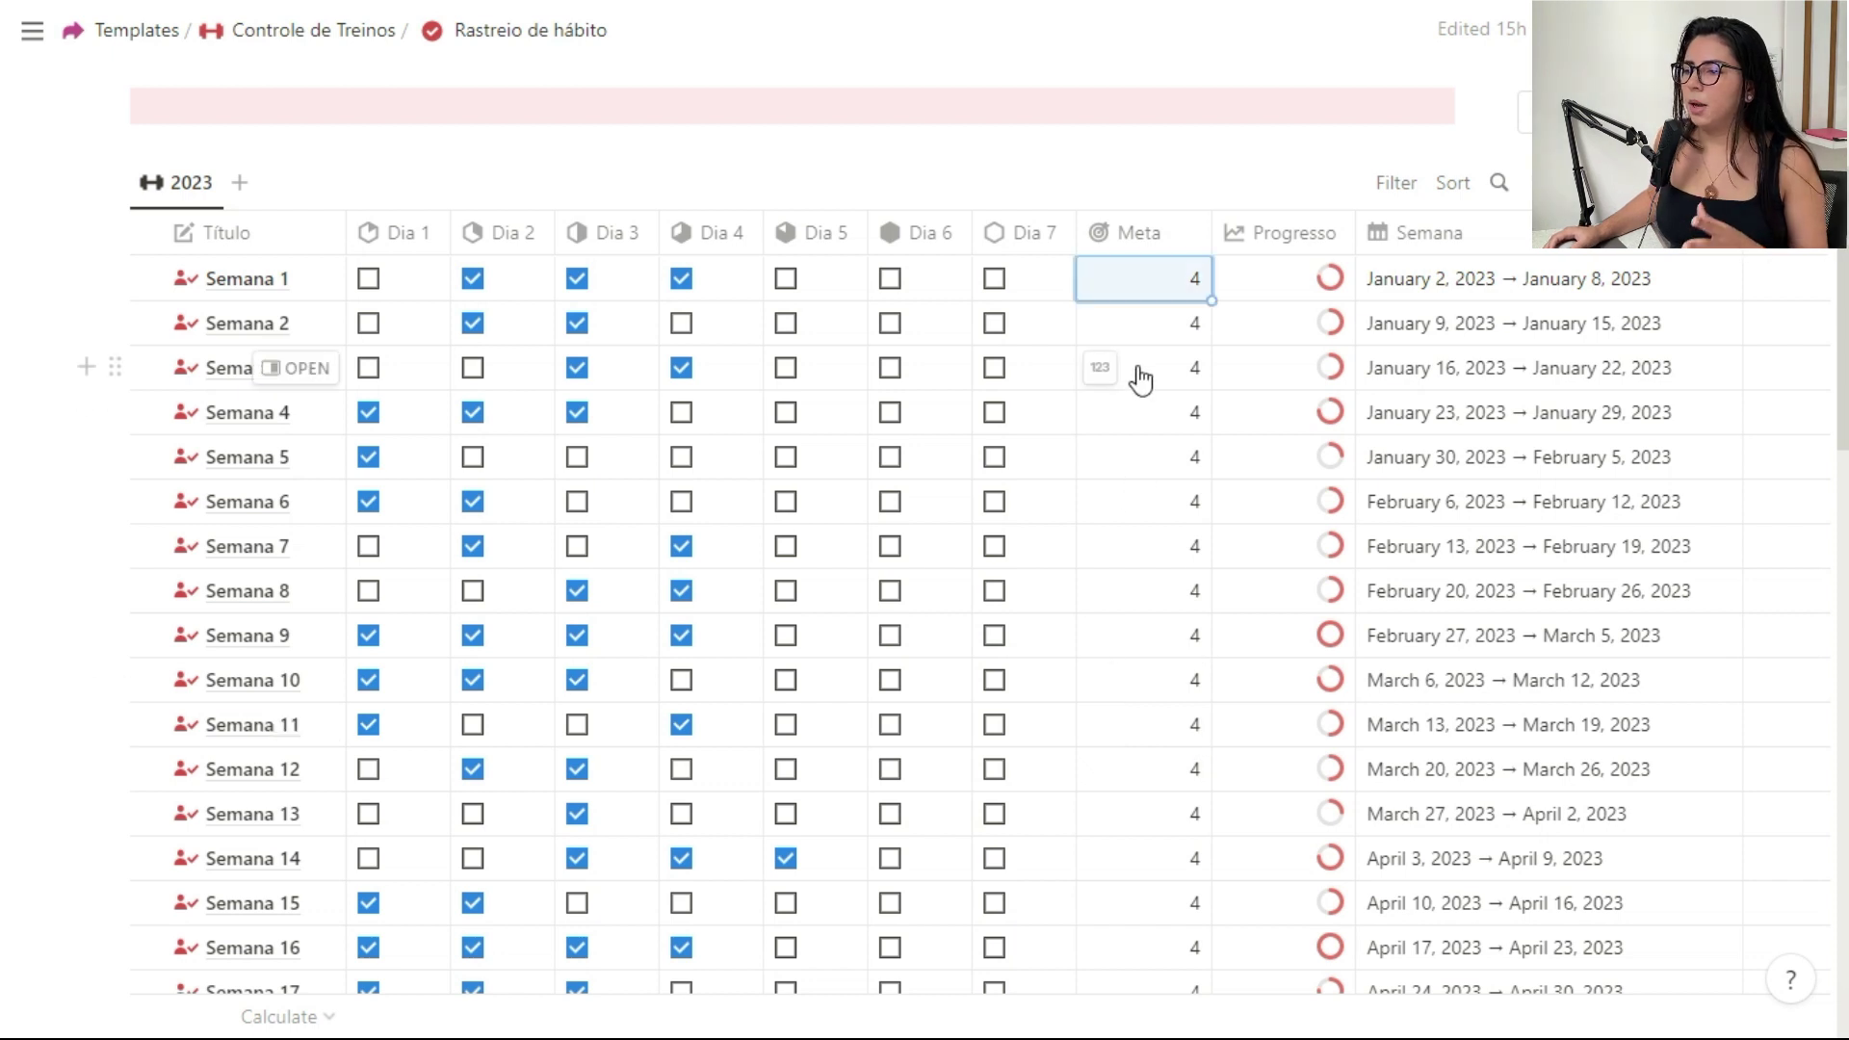
left_click(1187, 277)
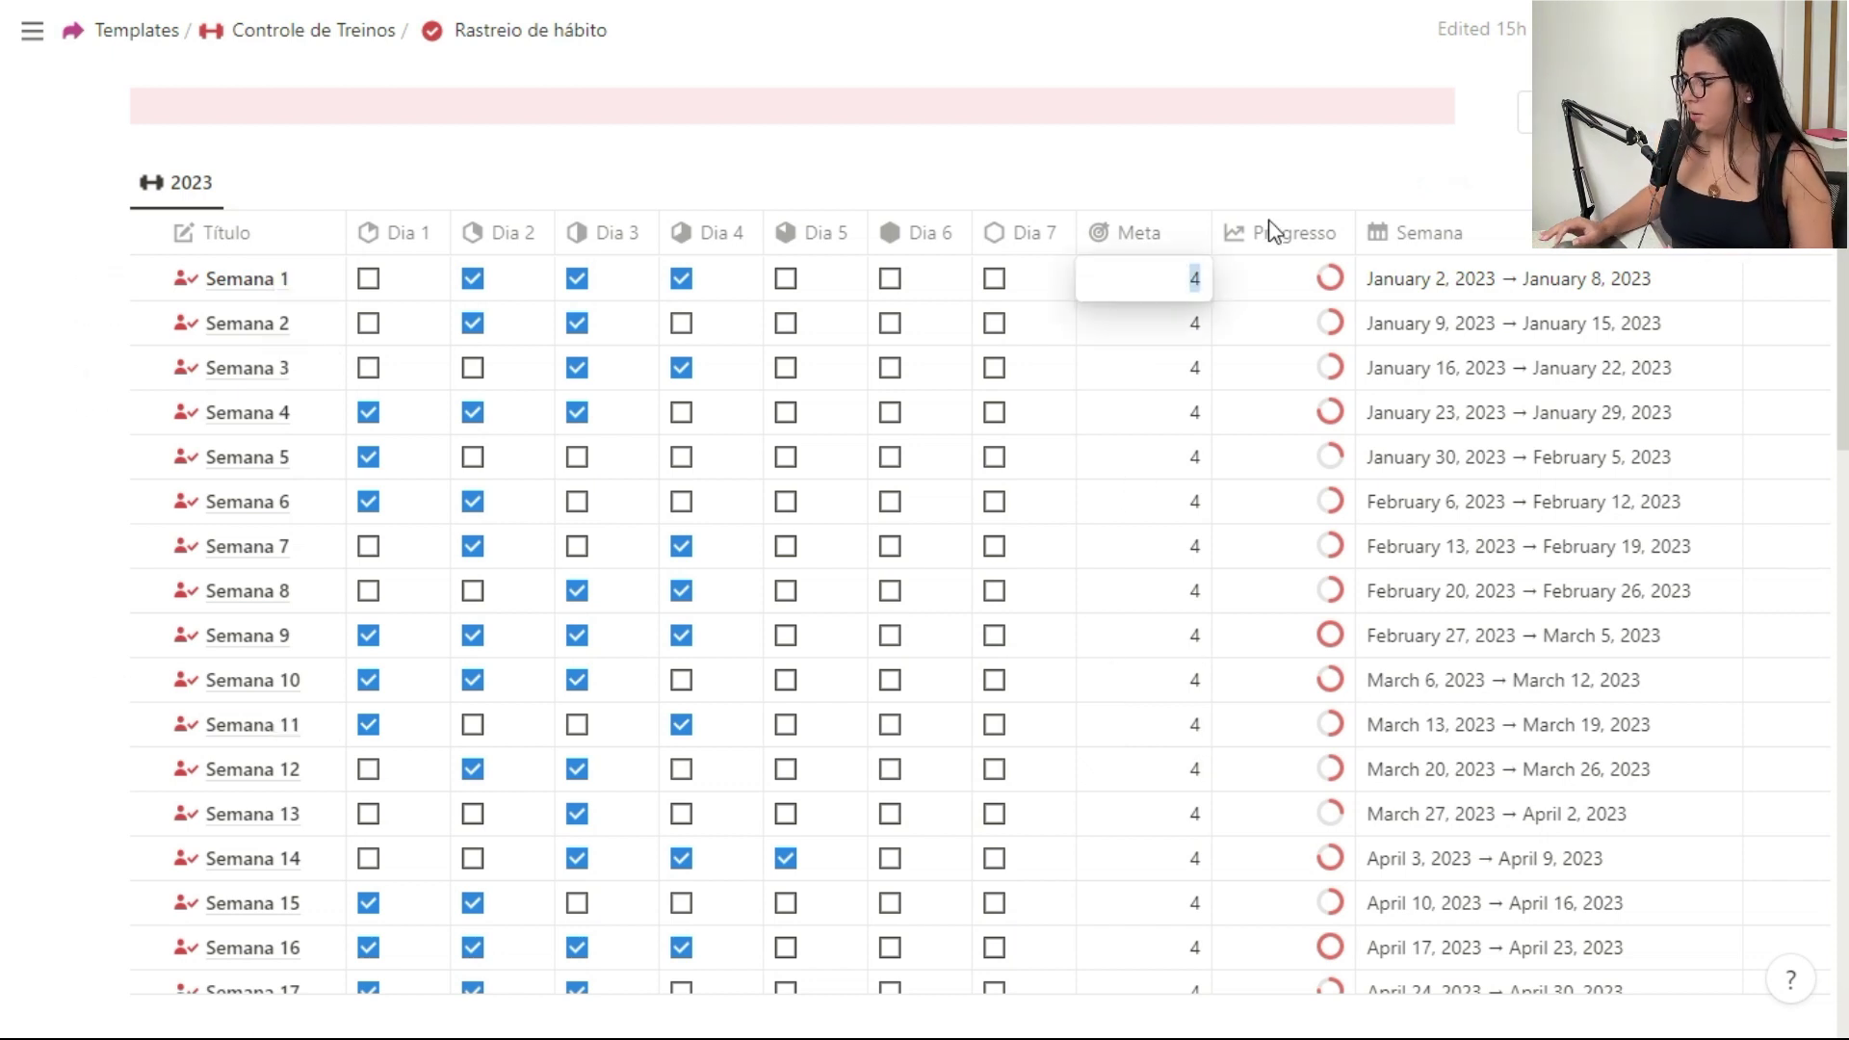
type("5")
key("Return")
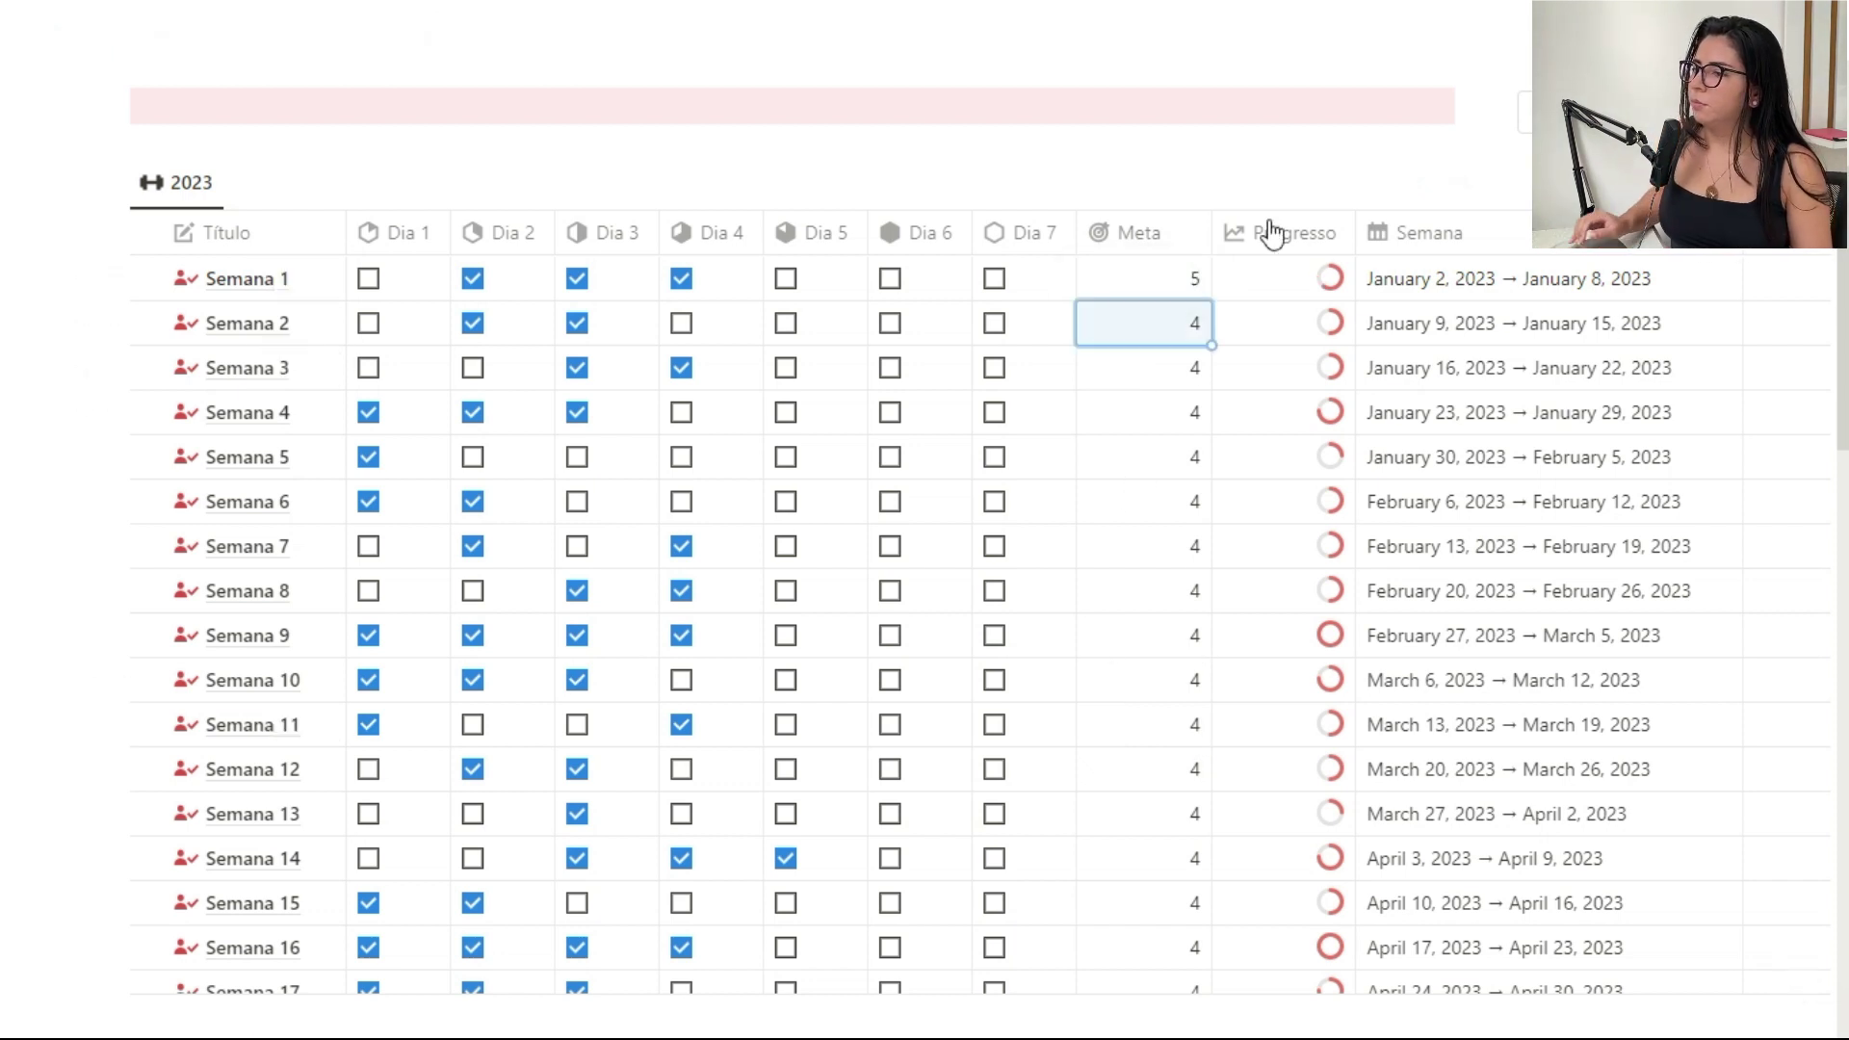
Step: Fill the Semana 1 Meta value of 5 down the Meta column to the following weeks
left_click(1180, 287)
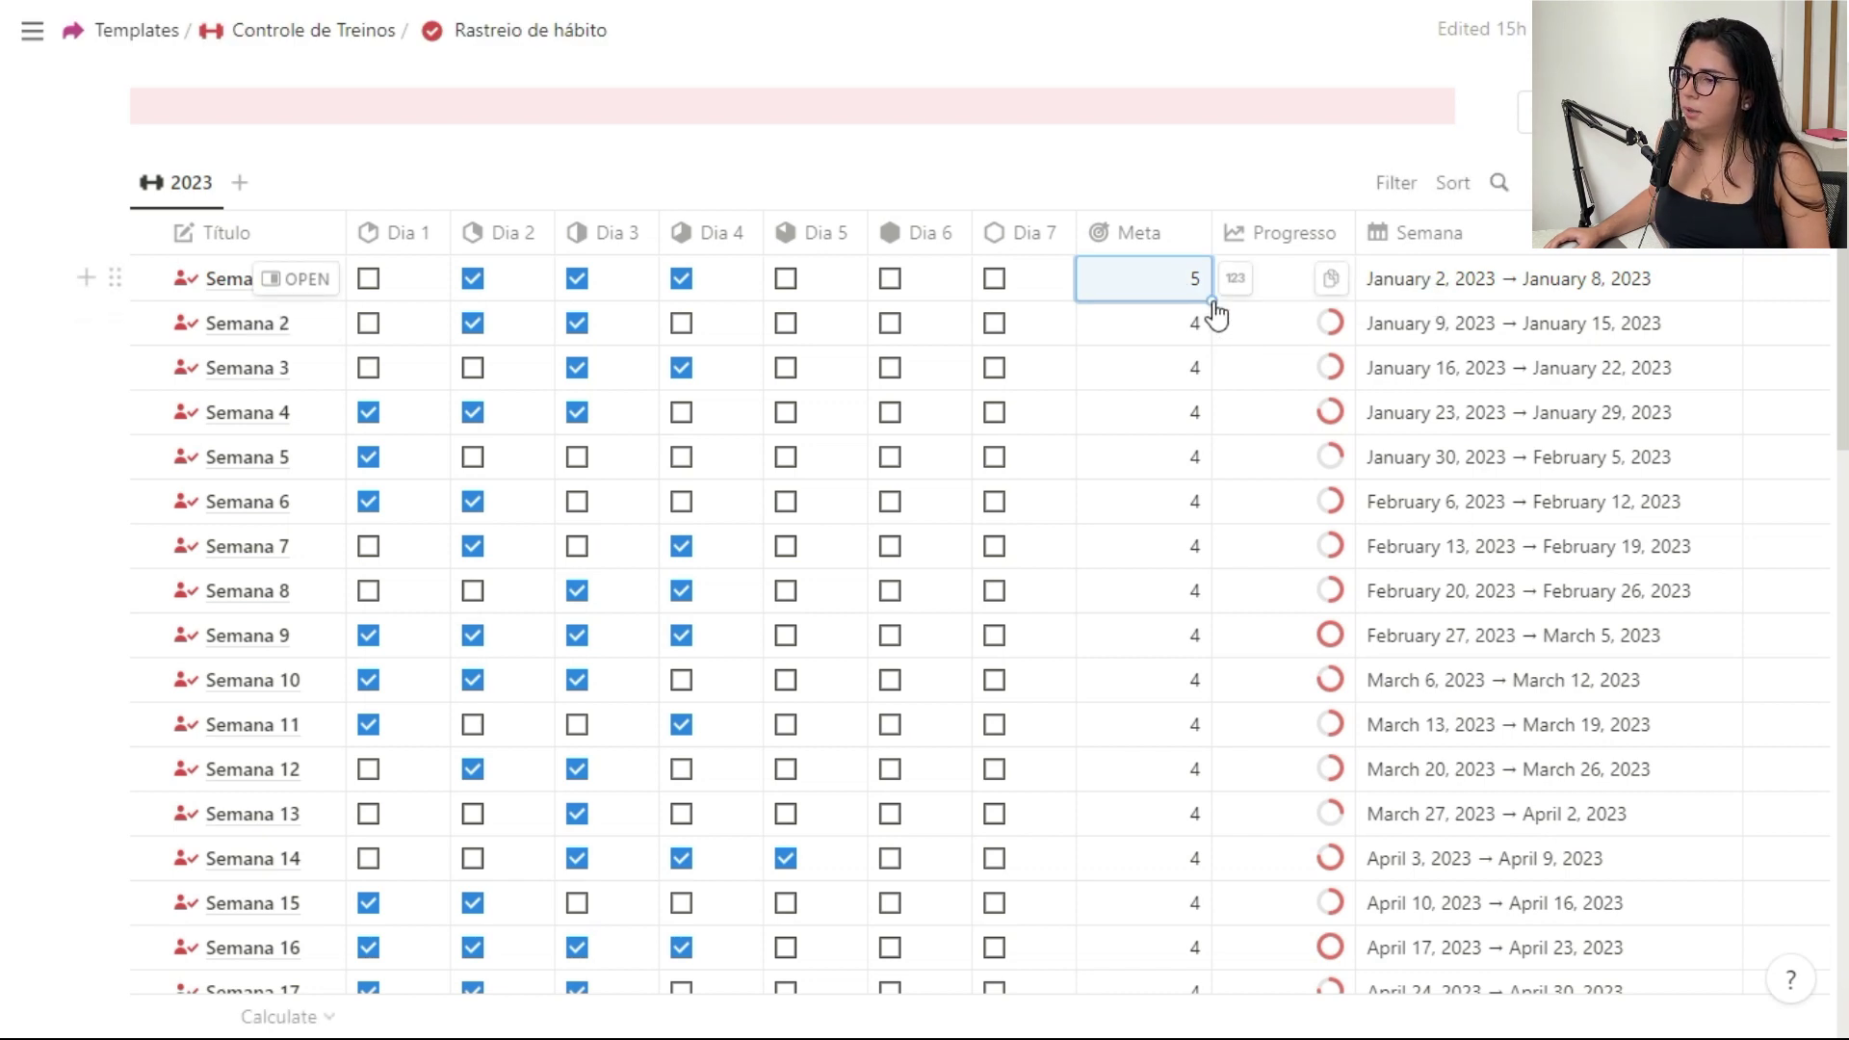
left_click_drag(1215, 313, 1197, 404)
scroll(1194, 425, "down", 15)
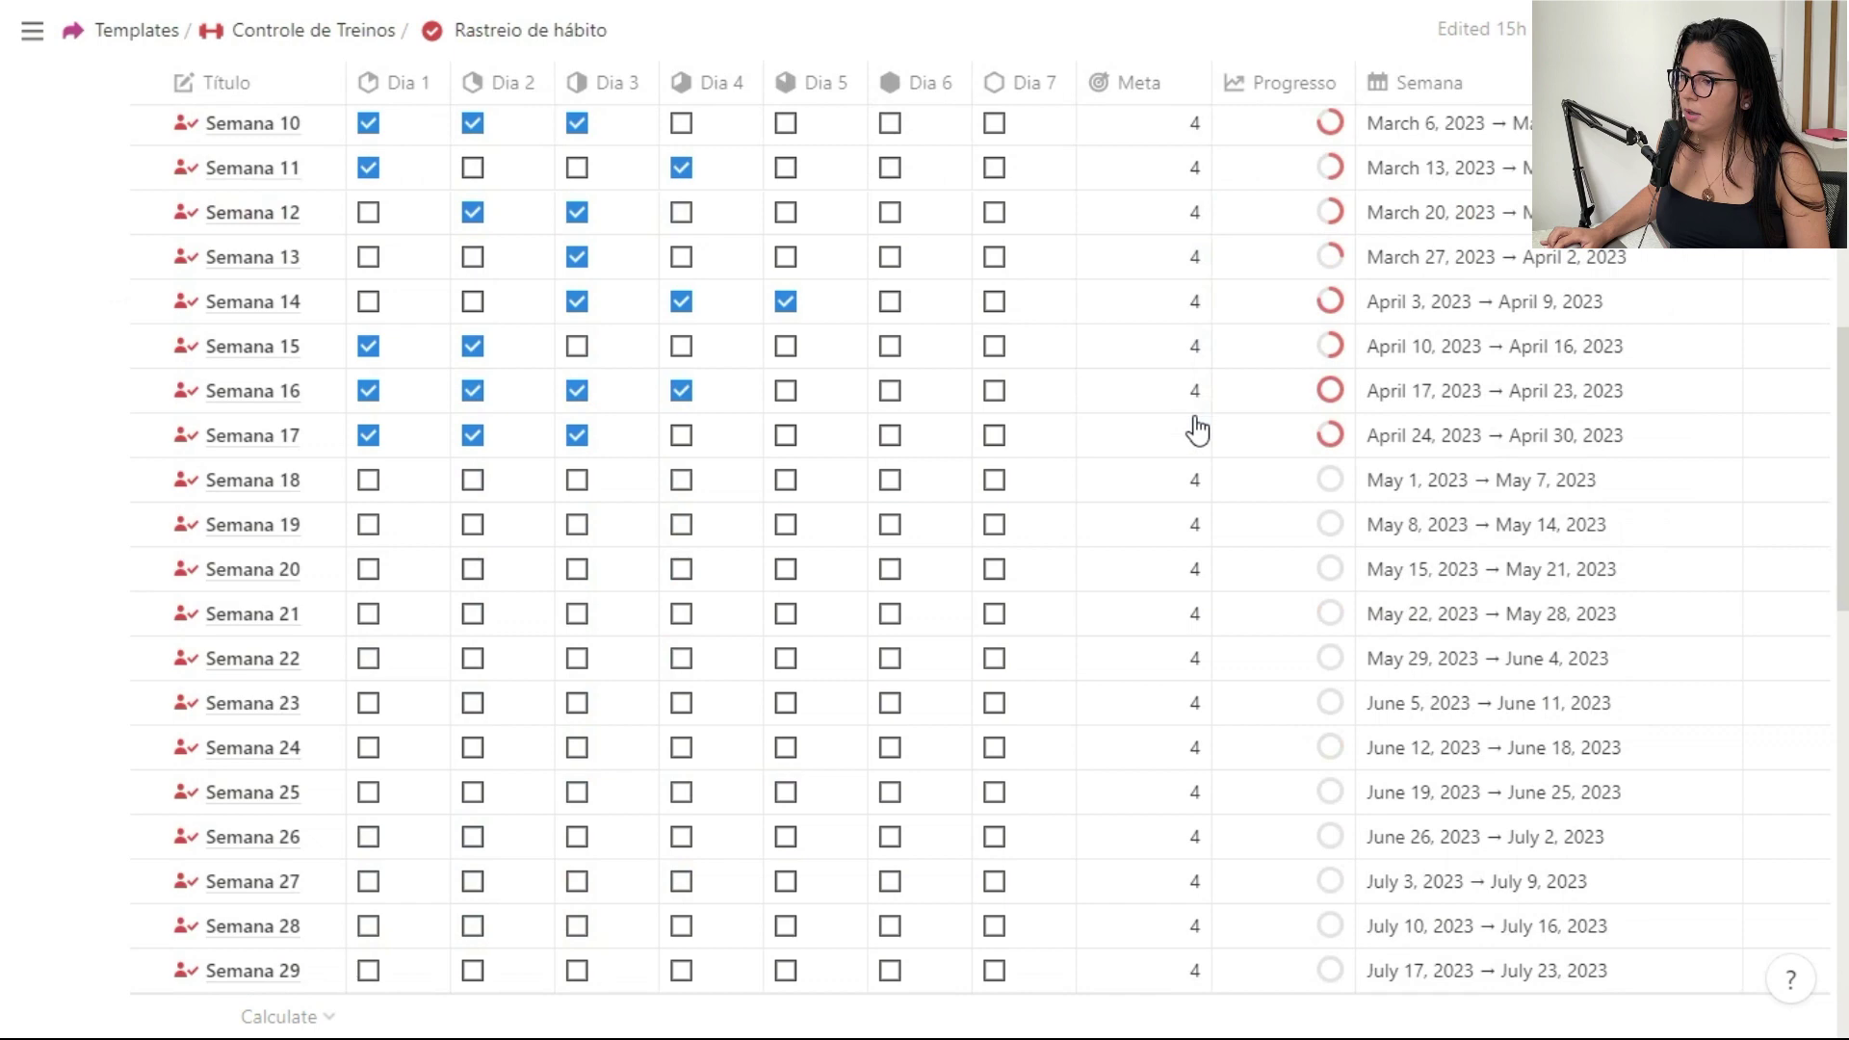
scroll(1194, 431, "down", 3)
left_click_drag(1192, 436, 1163, 525)
scroll(1341, 486, "up", 20)
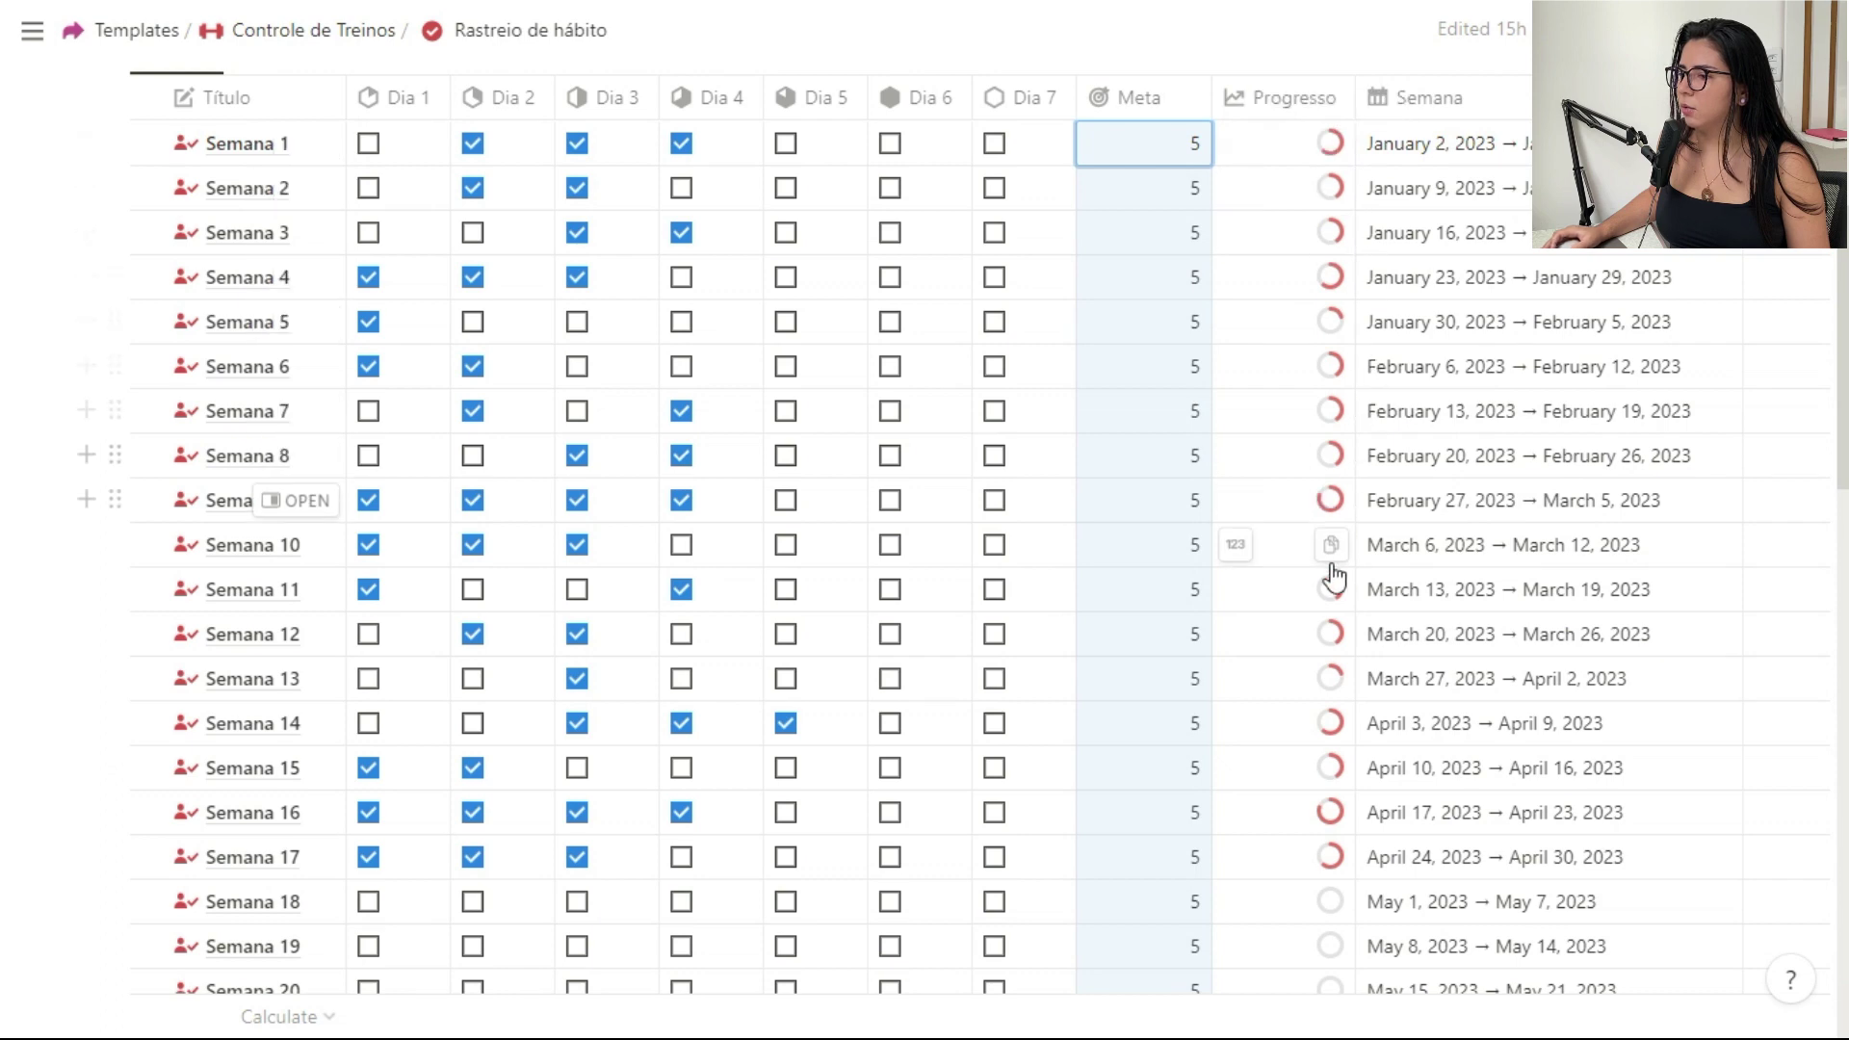
Step: Mark Dia 5 of Semana 9 as done to test its progress ring, and clear the mark again
left_click(786, 500)
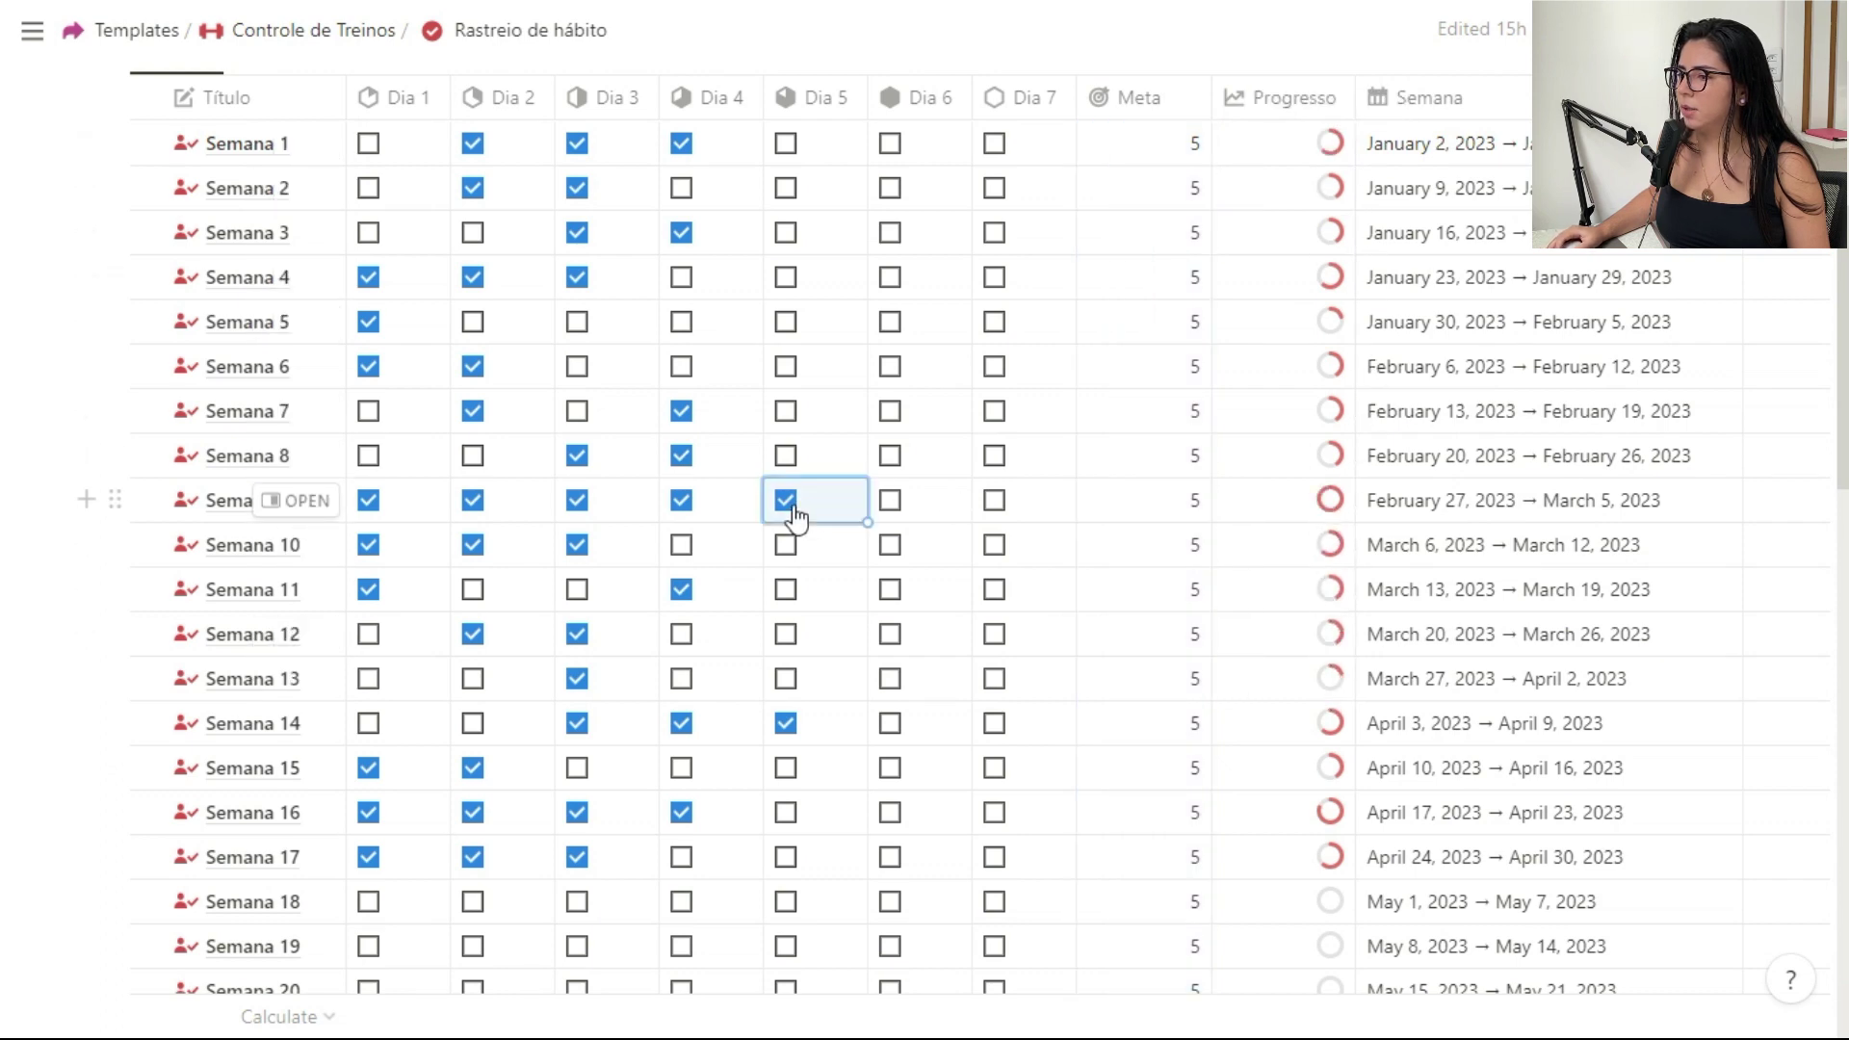
left_click(790, 525)
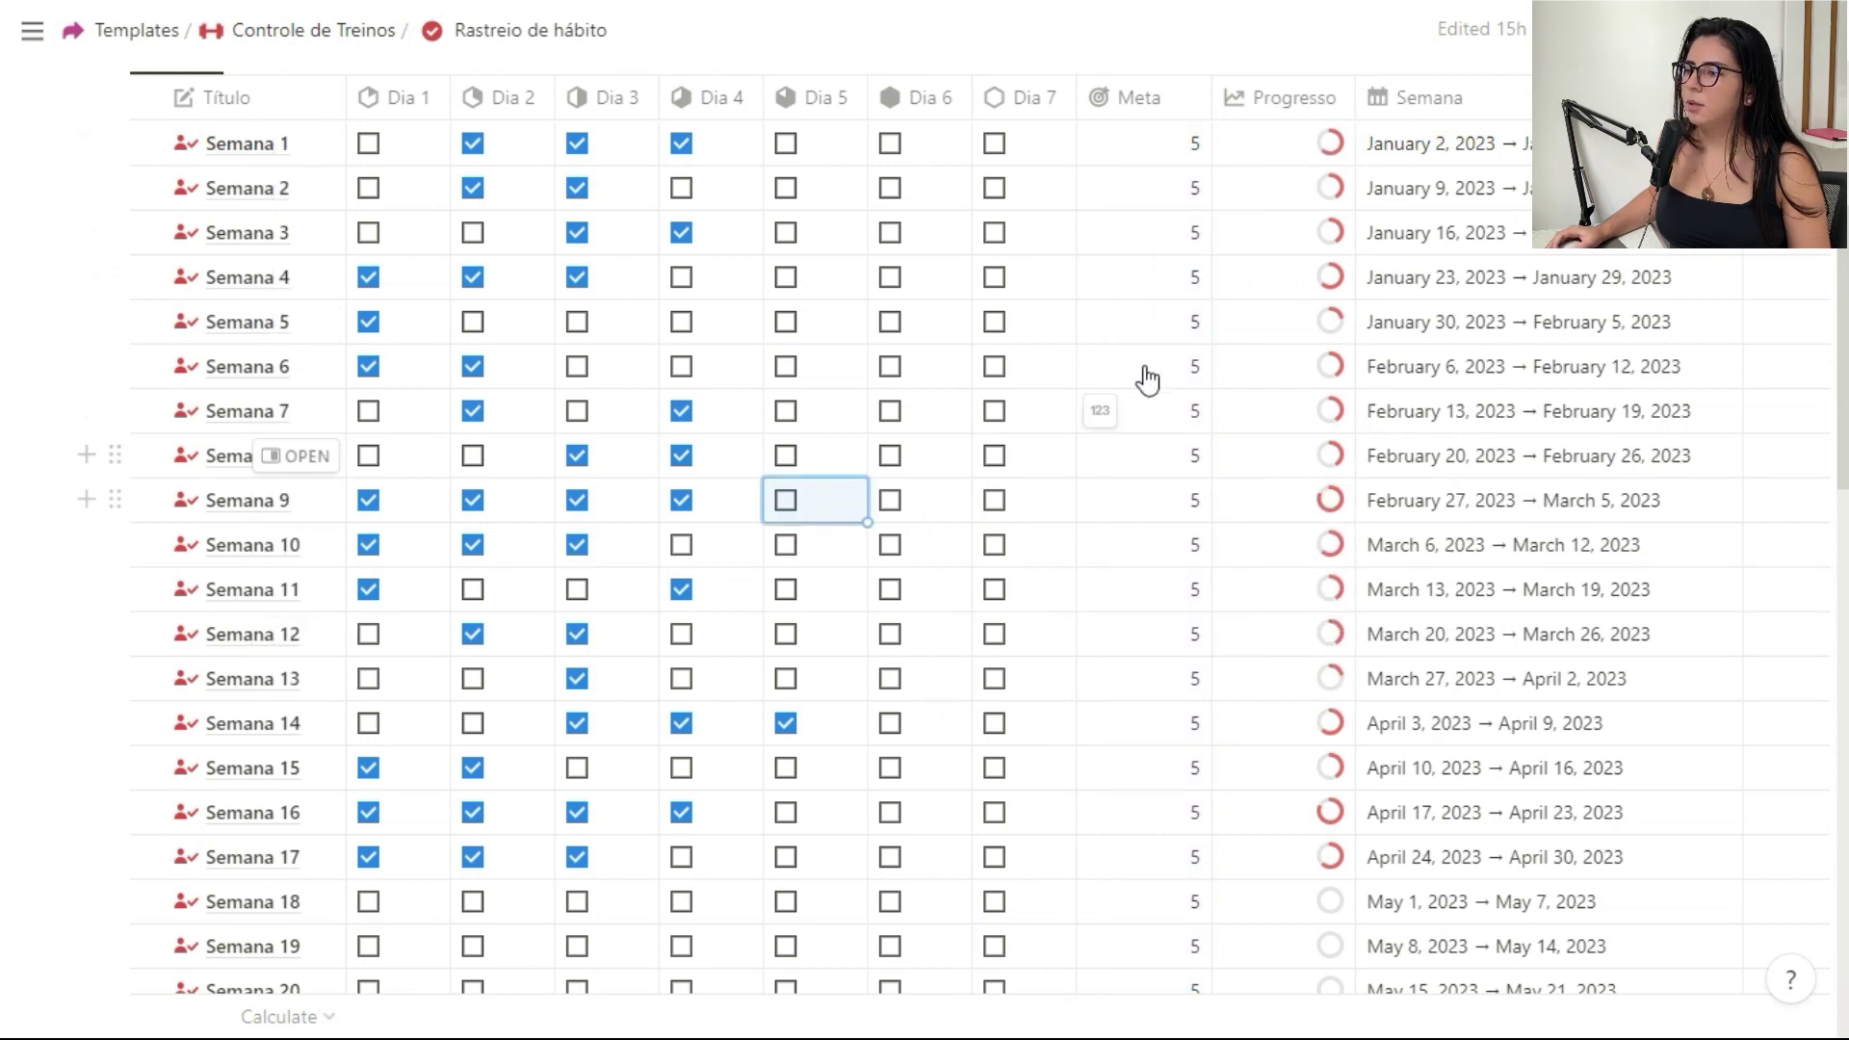
scroll(1147, 374, "up", 3)
scroll(625, 308, "up", 3)
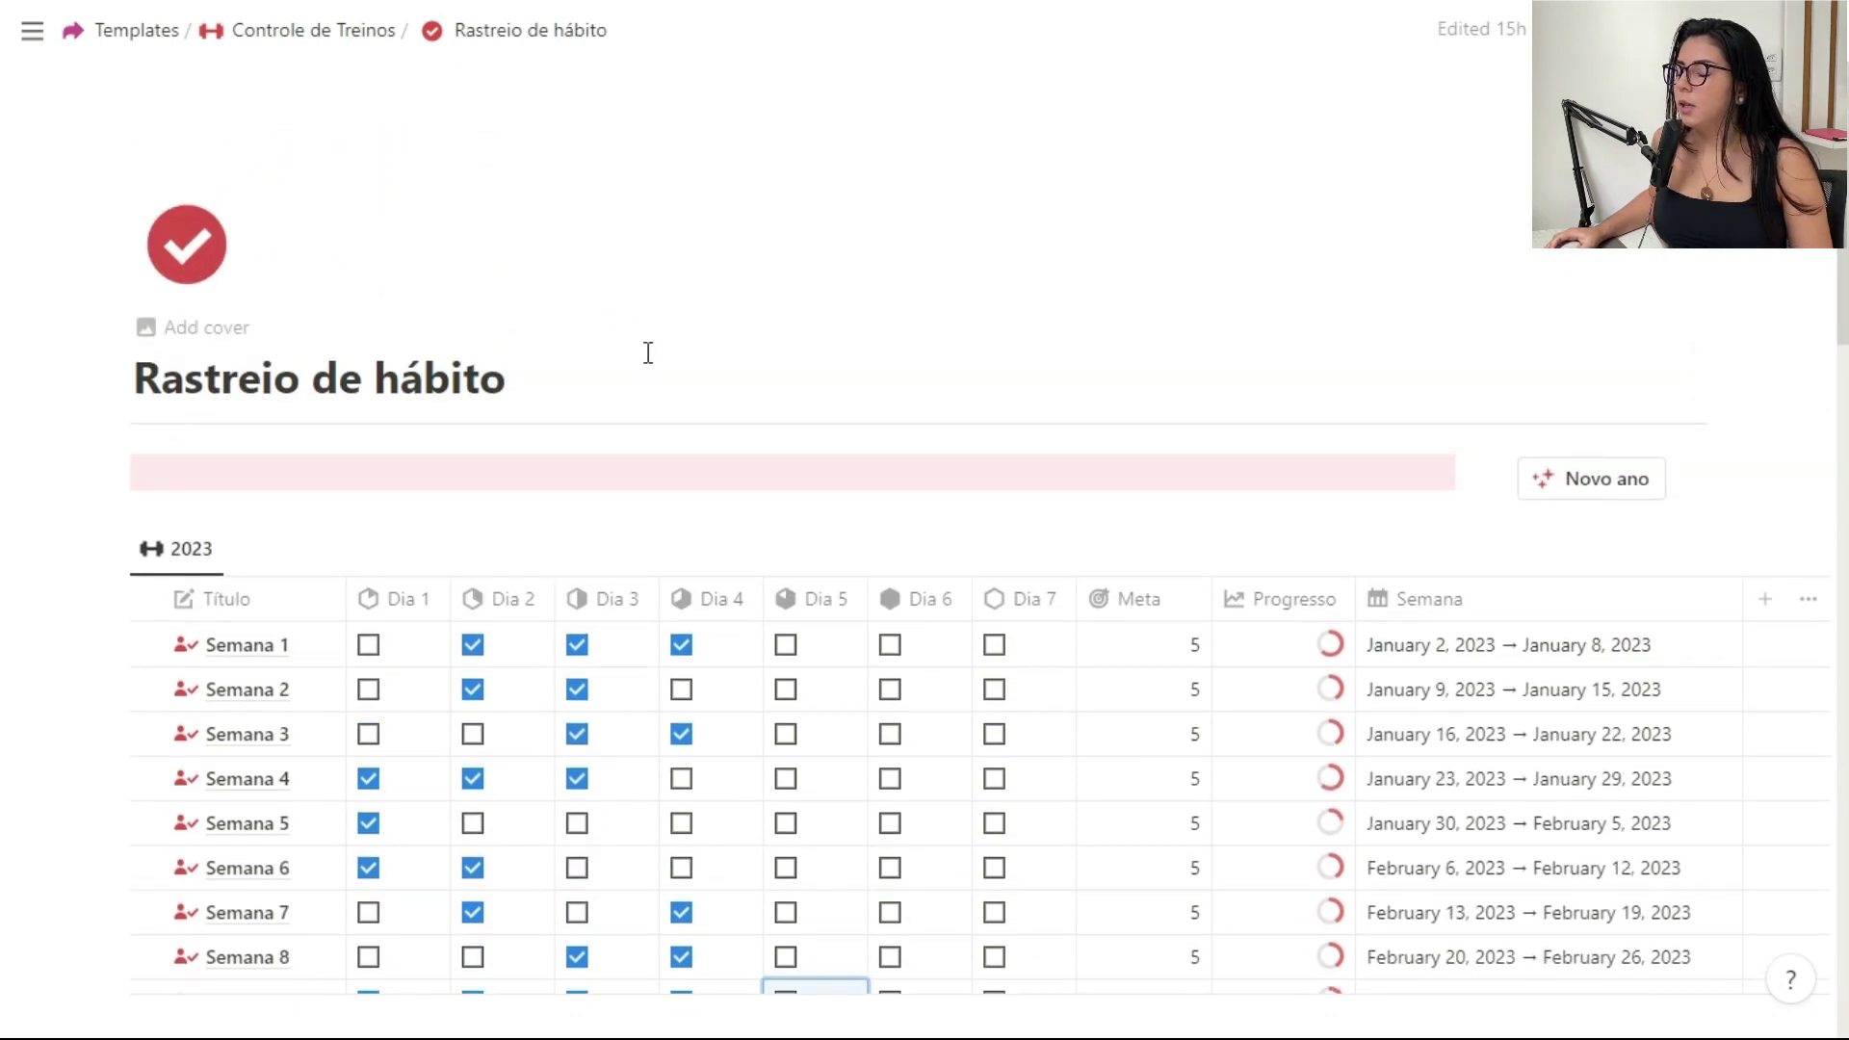
Step: Return to the Controle de Treinos dashboard and mark the fourth and fifth days of Semana 17 in the Check-in list
scroll(491, 366, "down", 7)
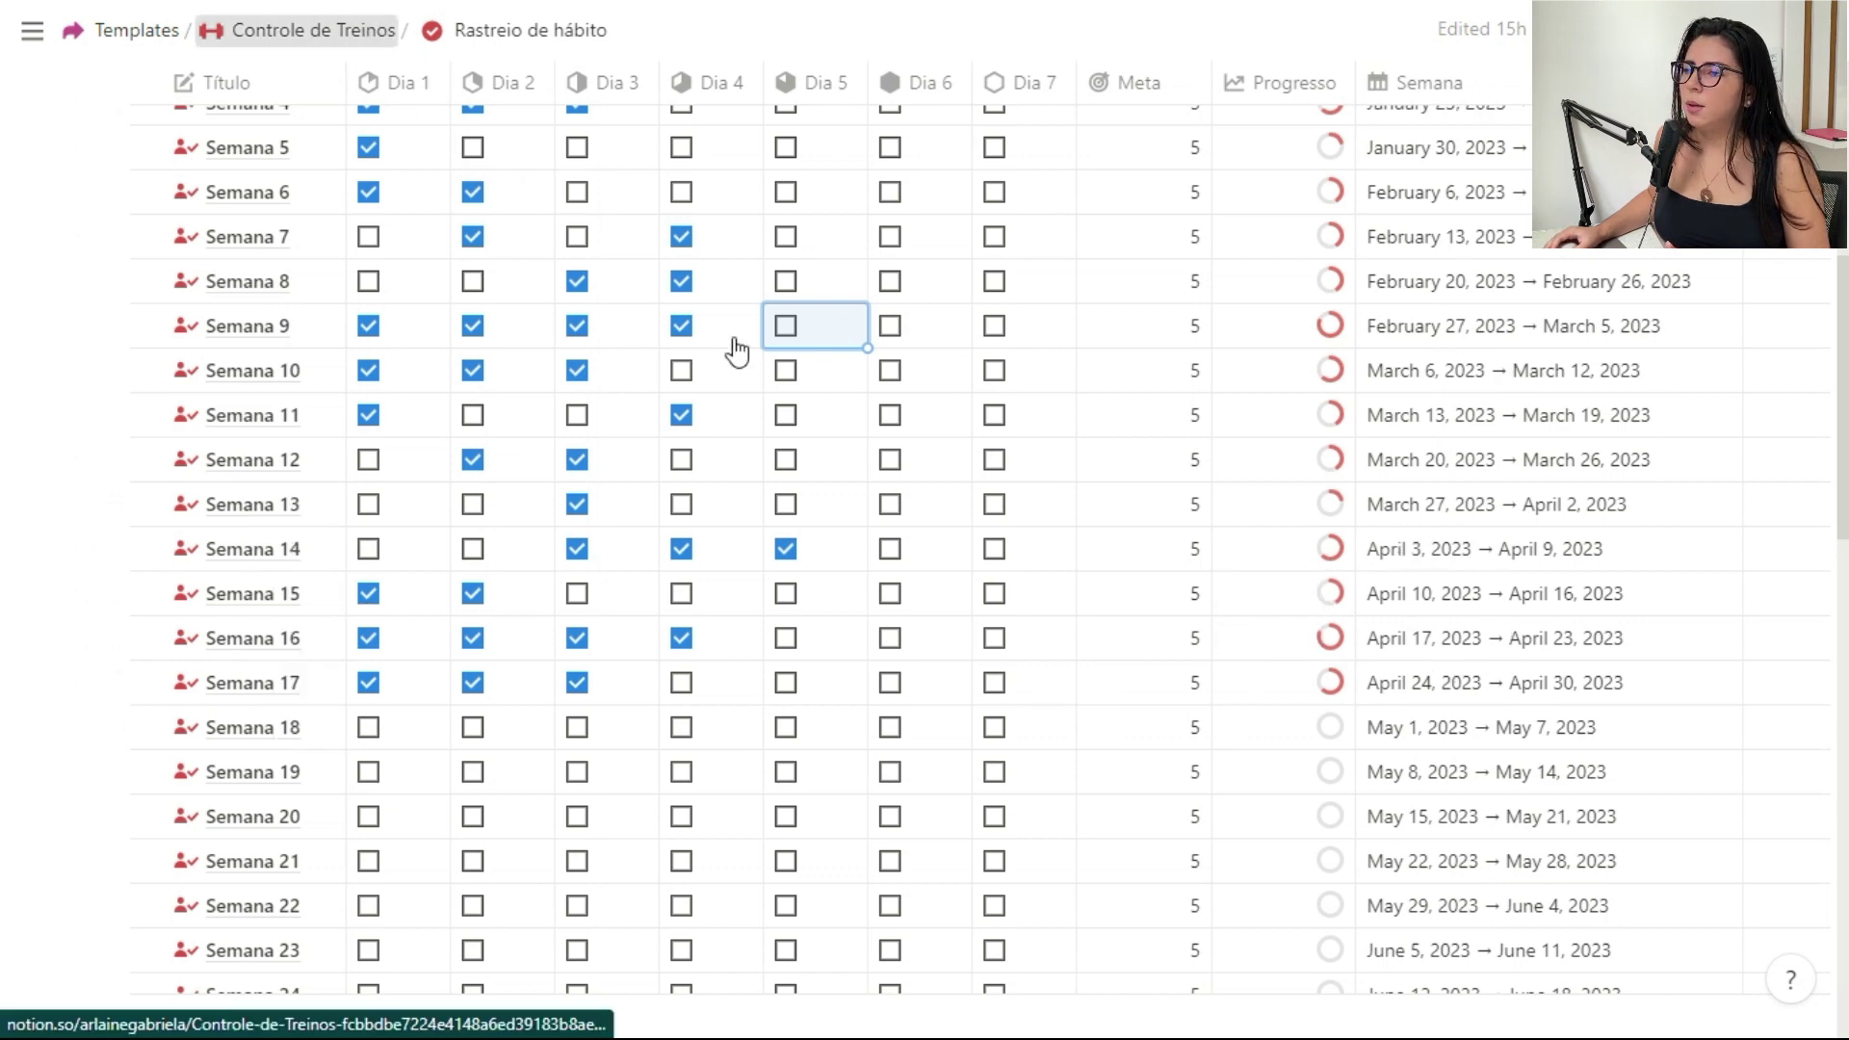
left_click(308, 30)
scroll(766, 495, "down", 6)
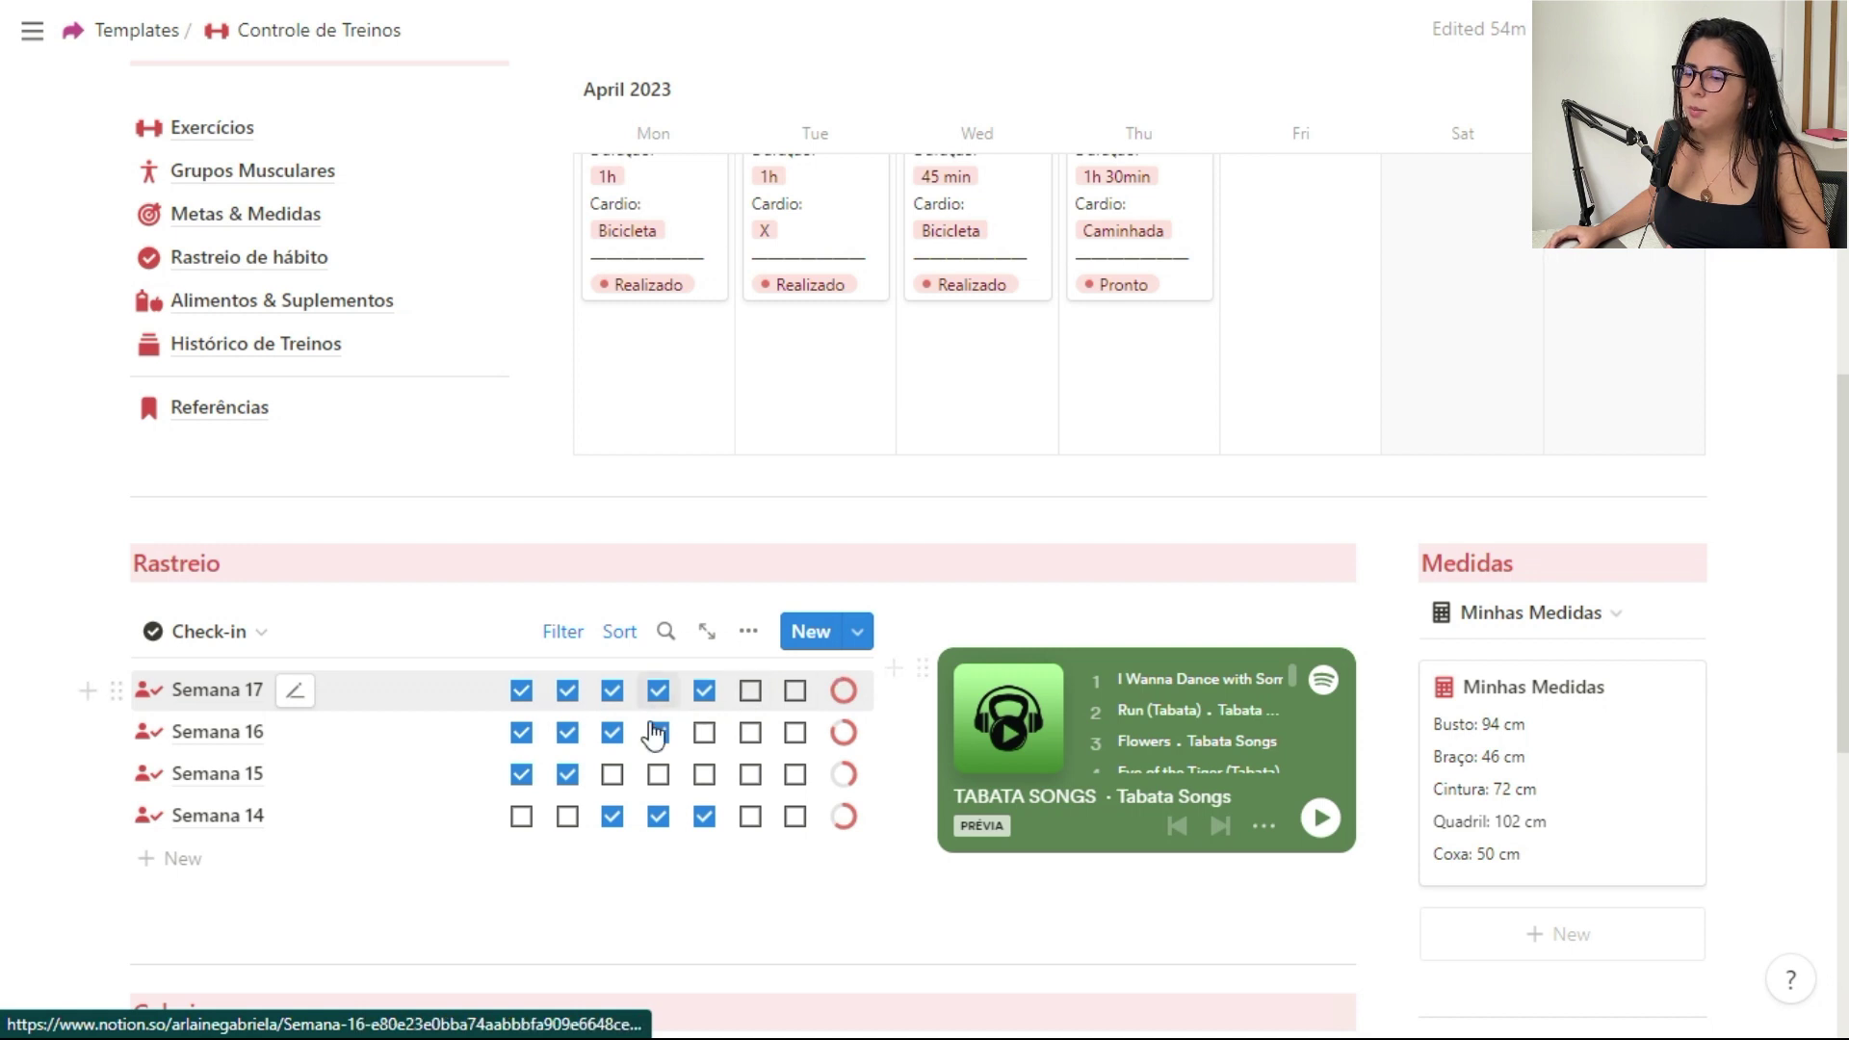
Step: Open Alimentos & Suplementos and view the properties and ingredients of the Panqueca de banana recipe
scroll(611, 735, "up", 1)
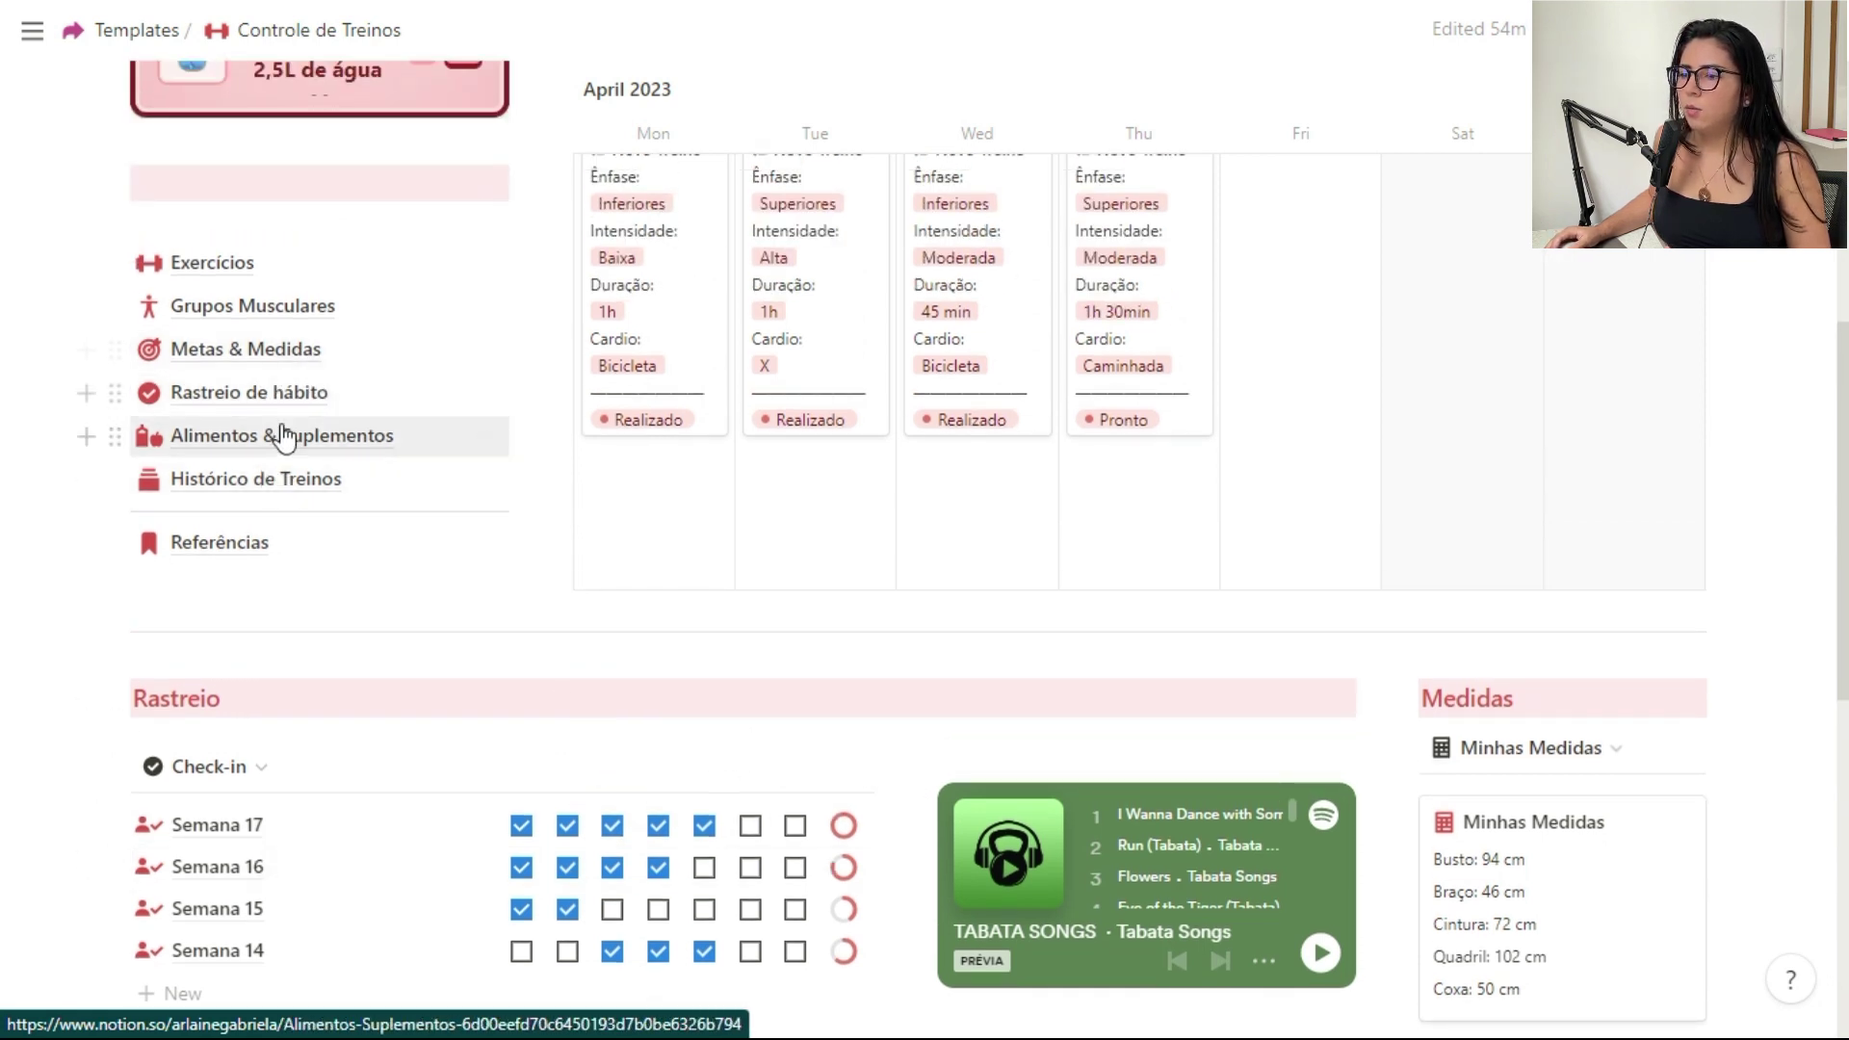
left_click(289, 445)
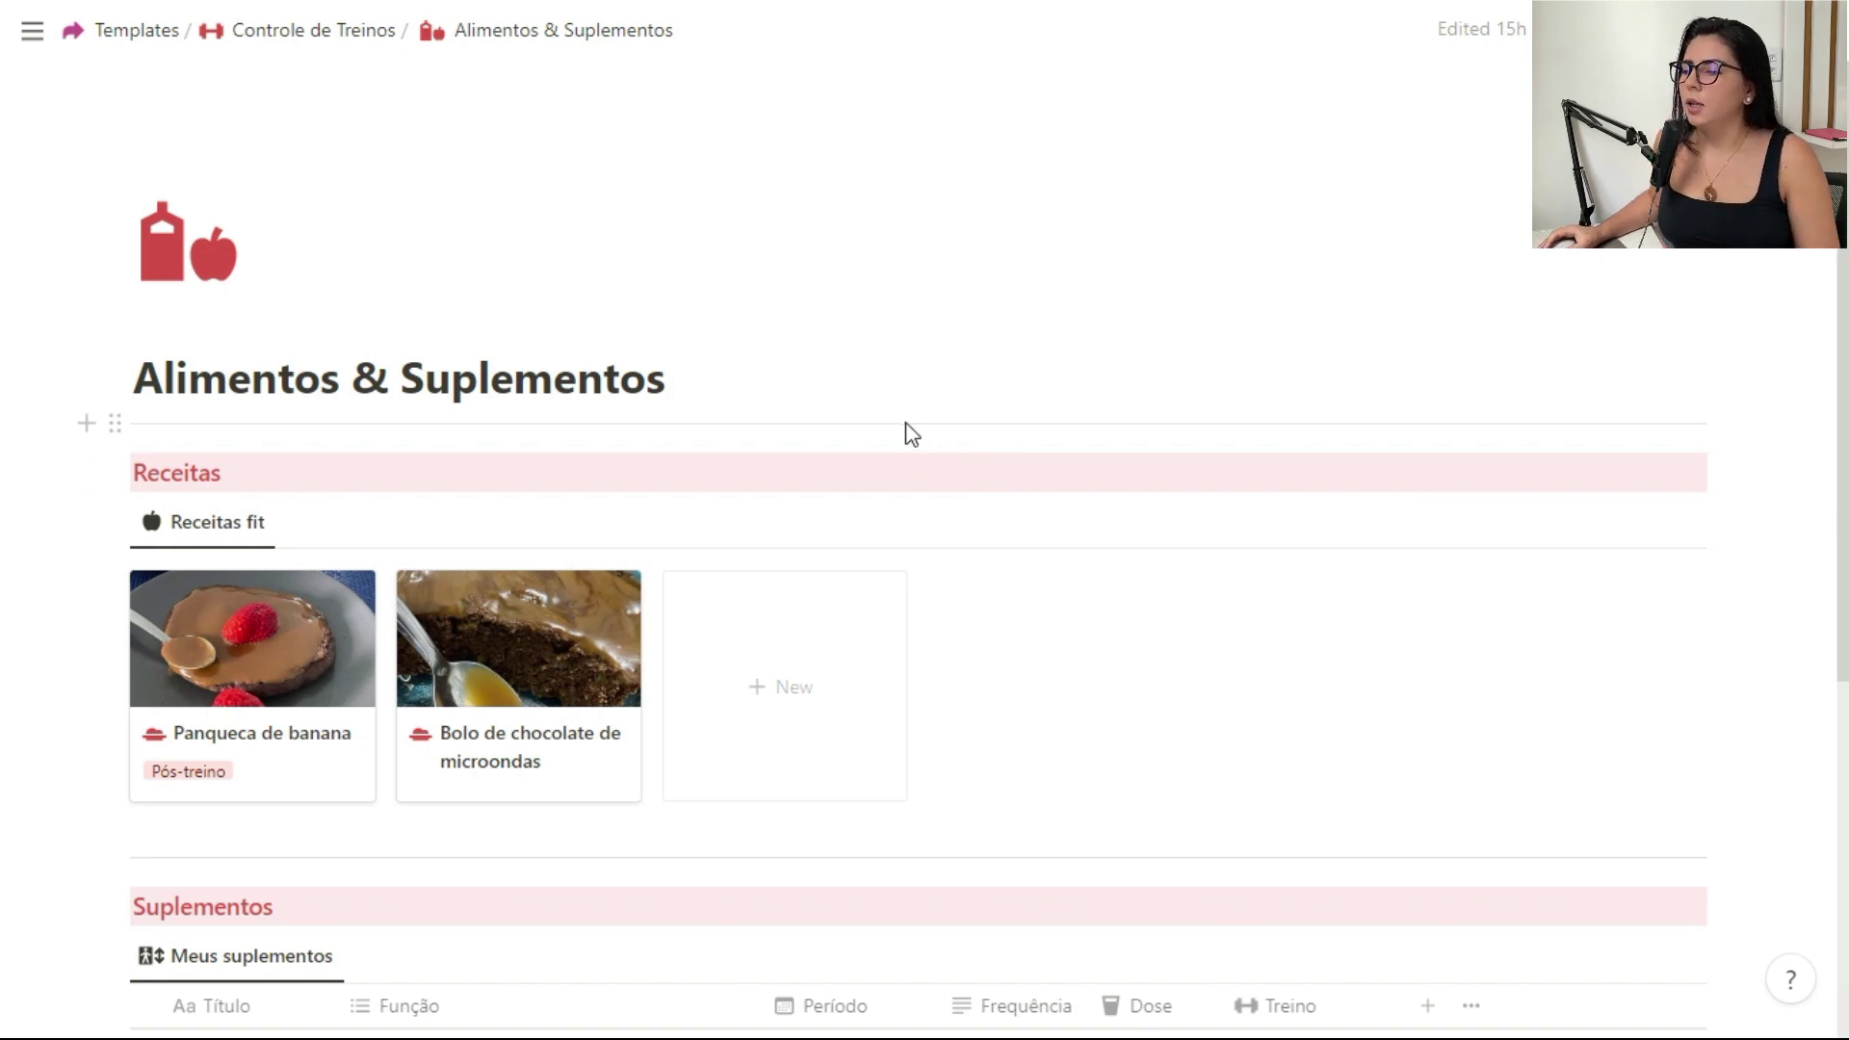
left_click(294, 755)
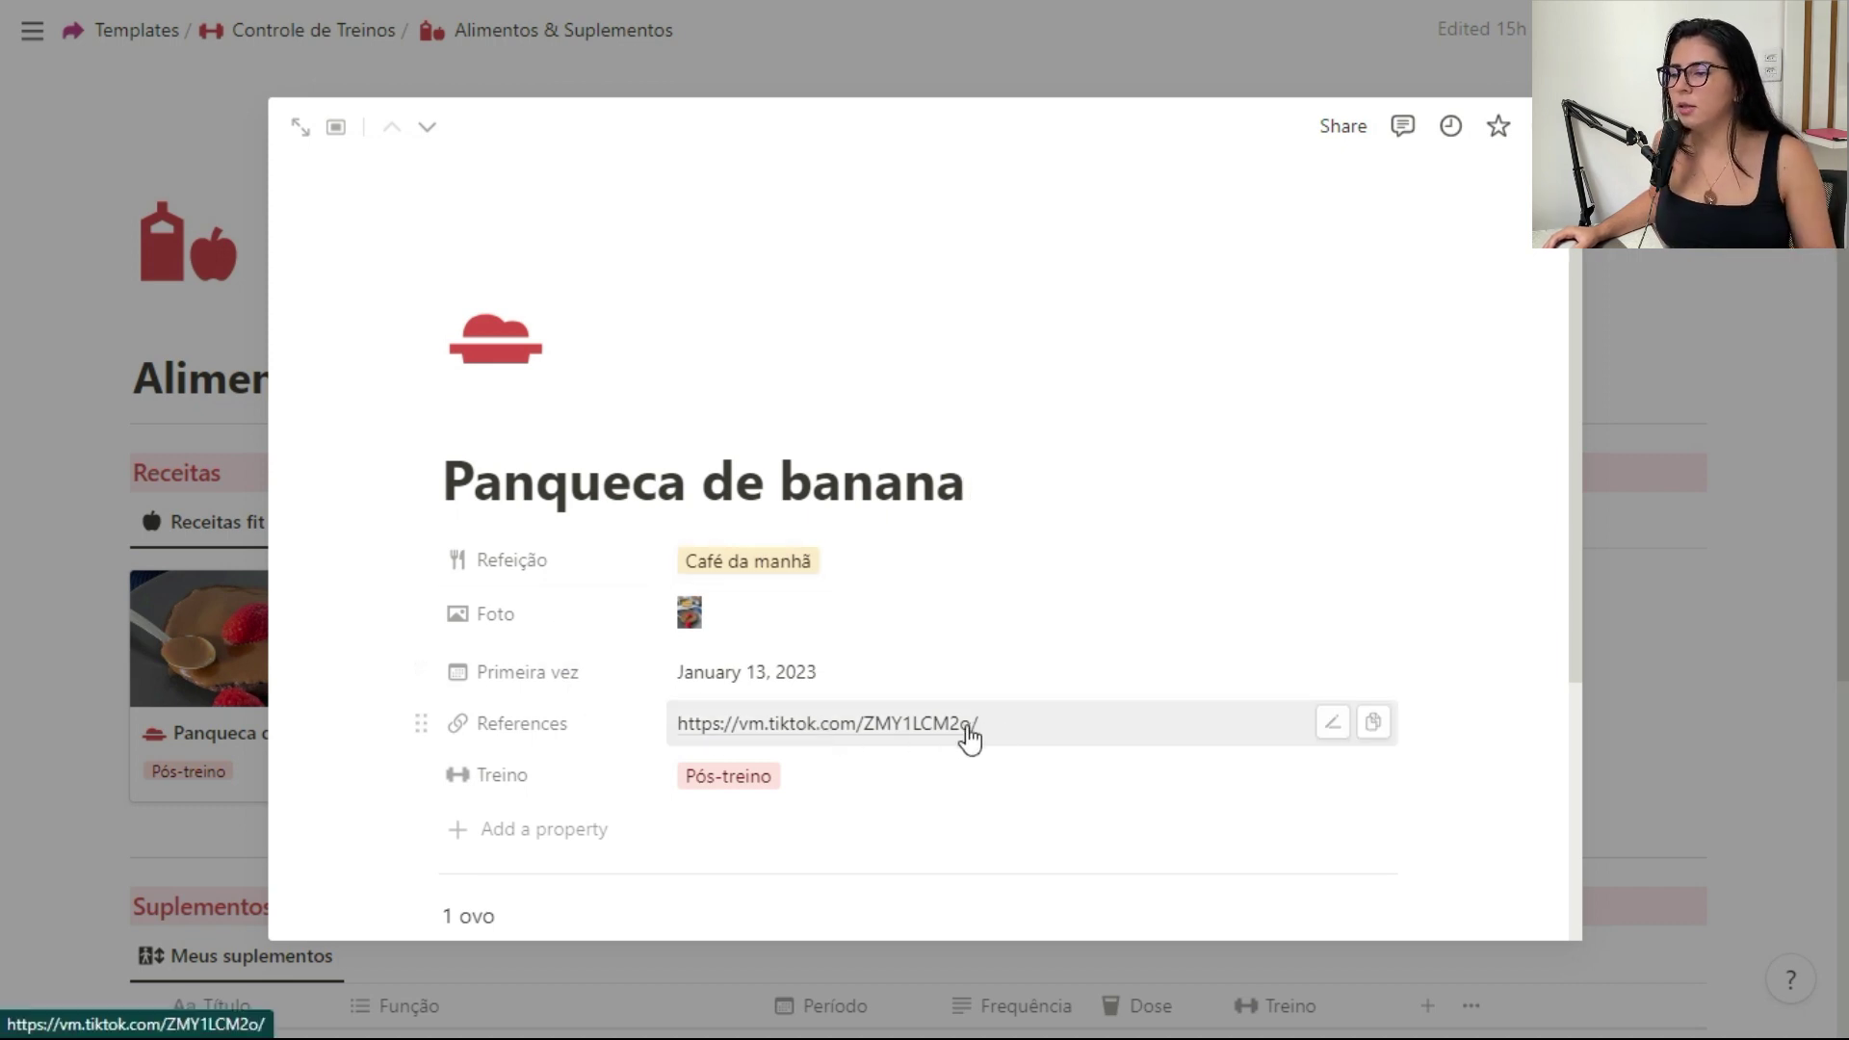
scroll(826, 742, "down", 3)
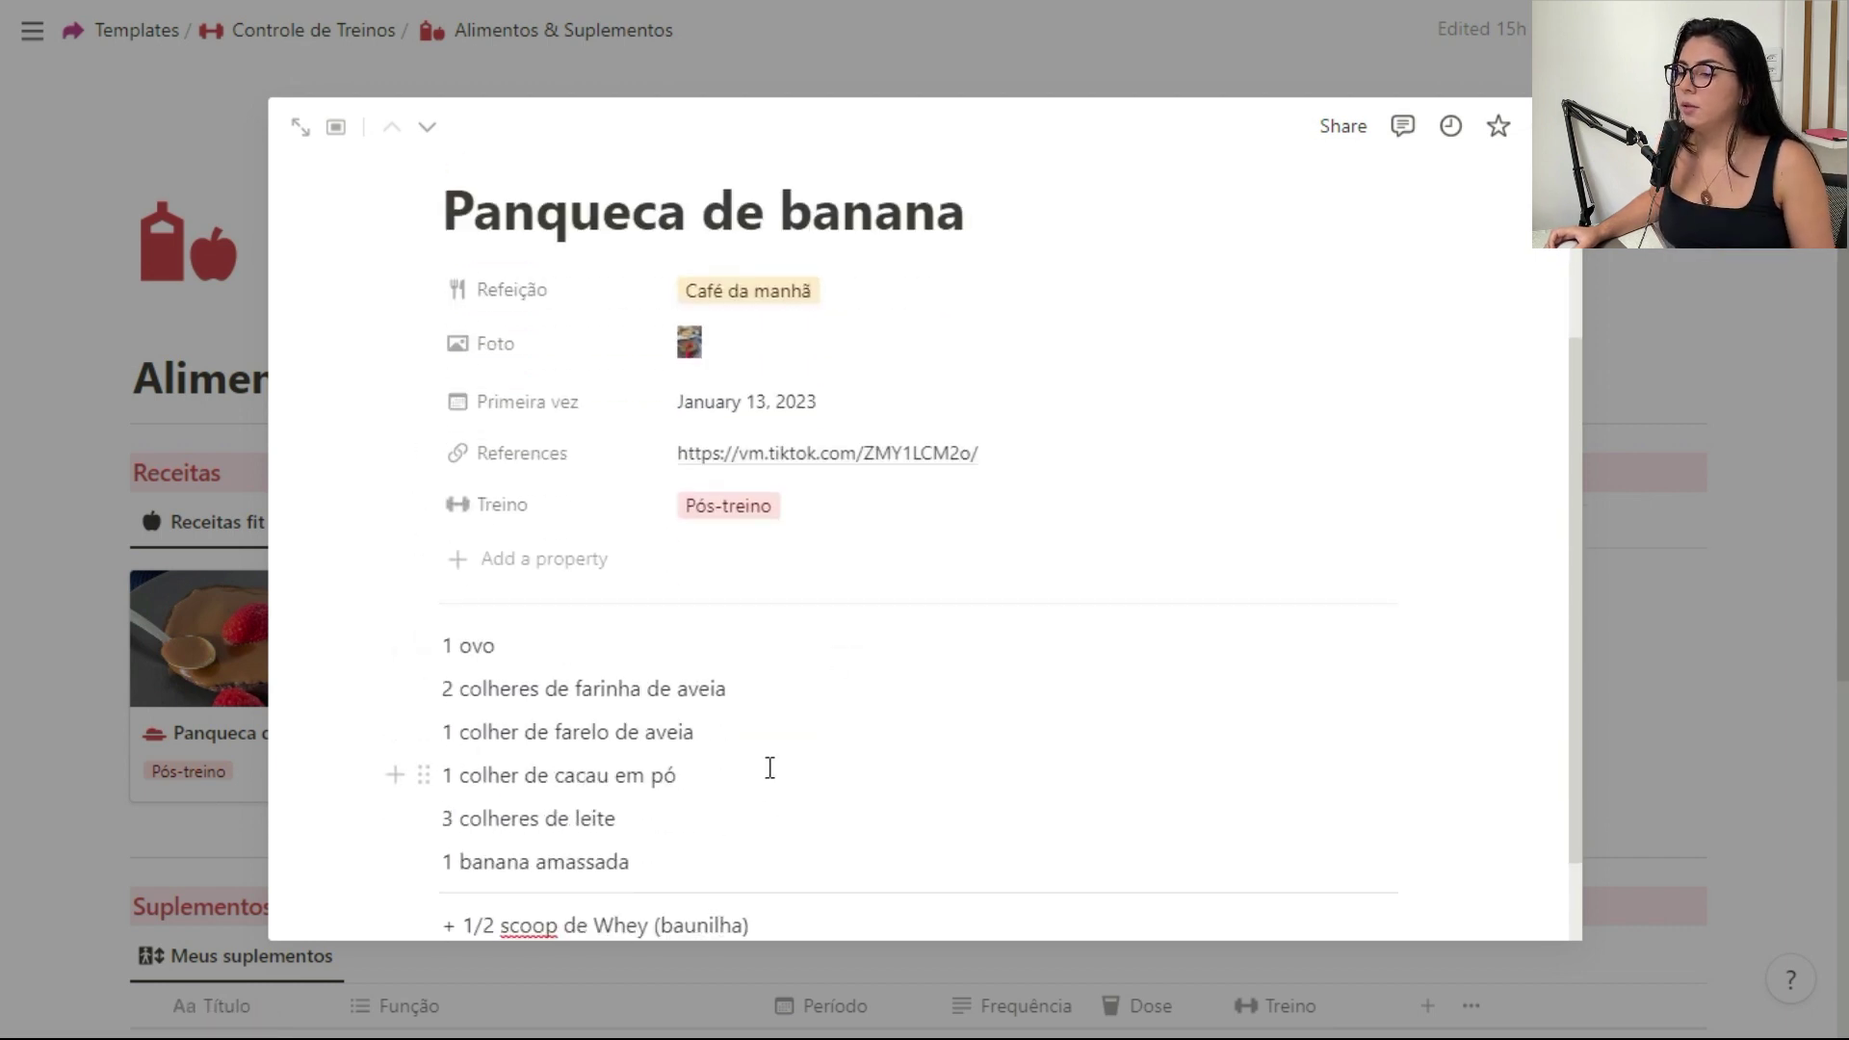
Step: Review the Panqueca de banana properties, close the recipe, and look over the Suplementos table
scroll(770, 767, "up", 3)
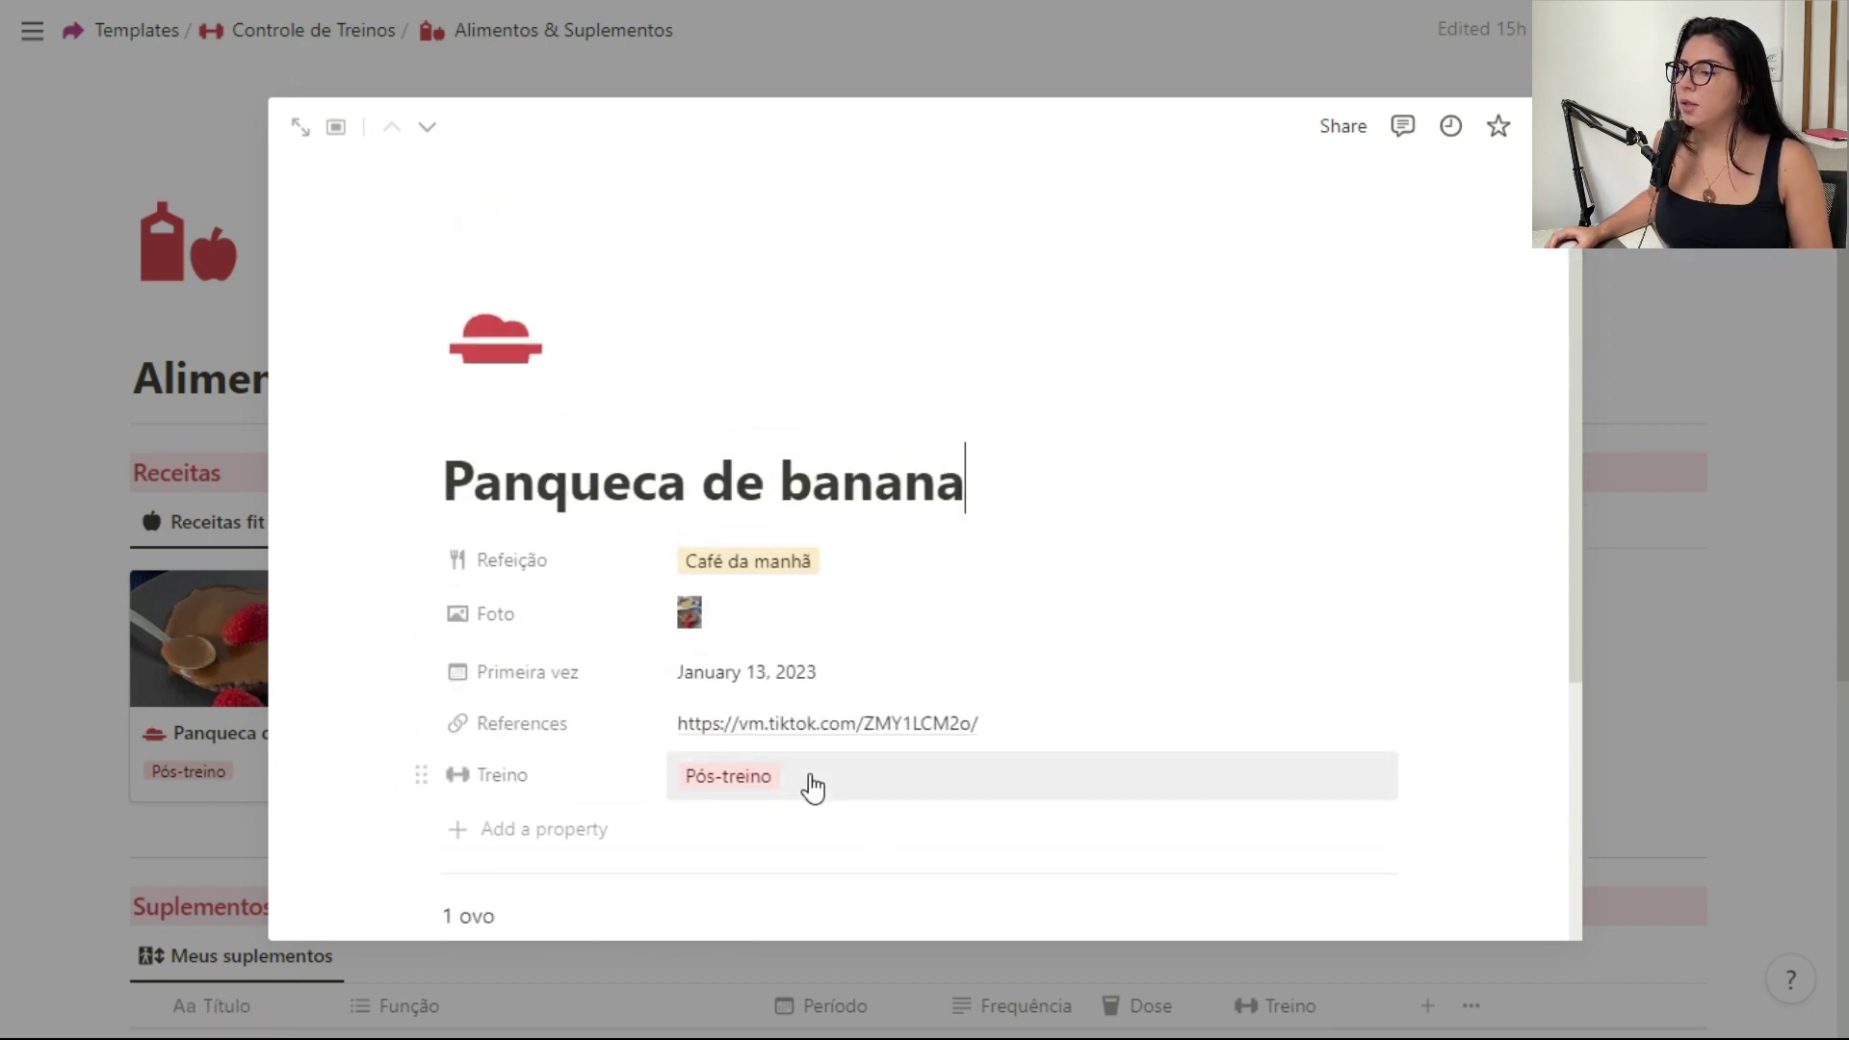
left_click(811, 786)
left_click(1090, 740)
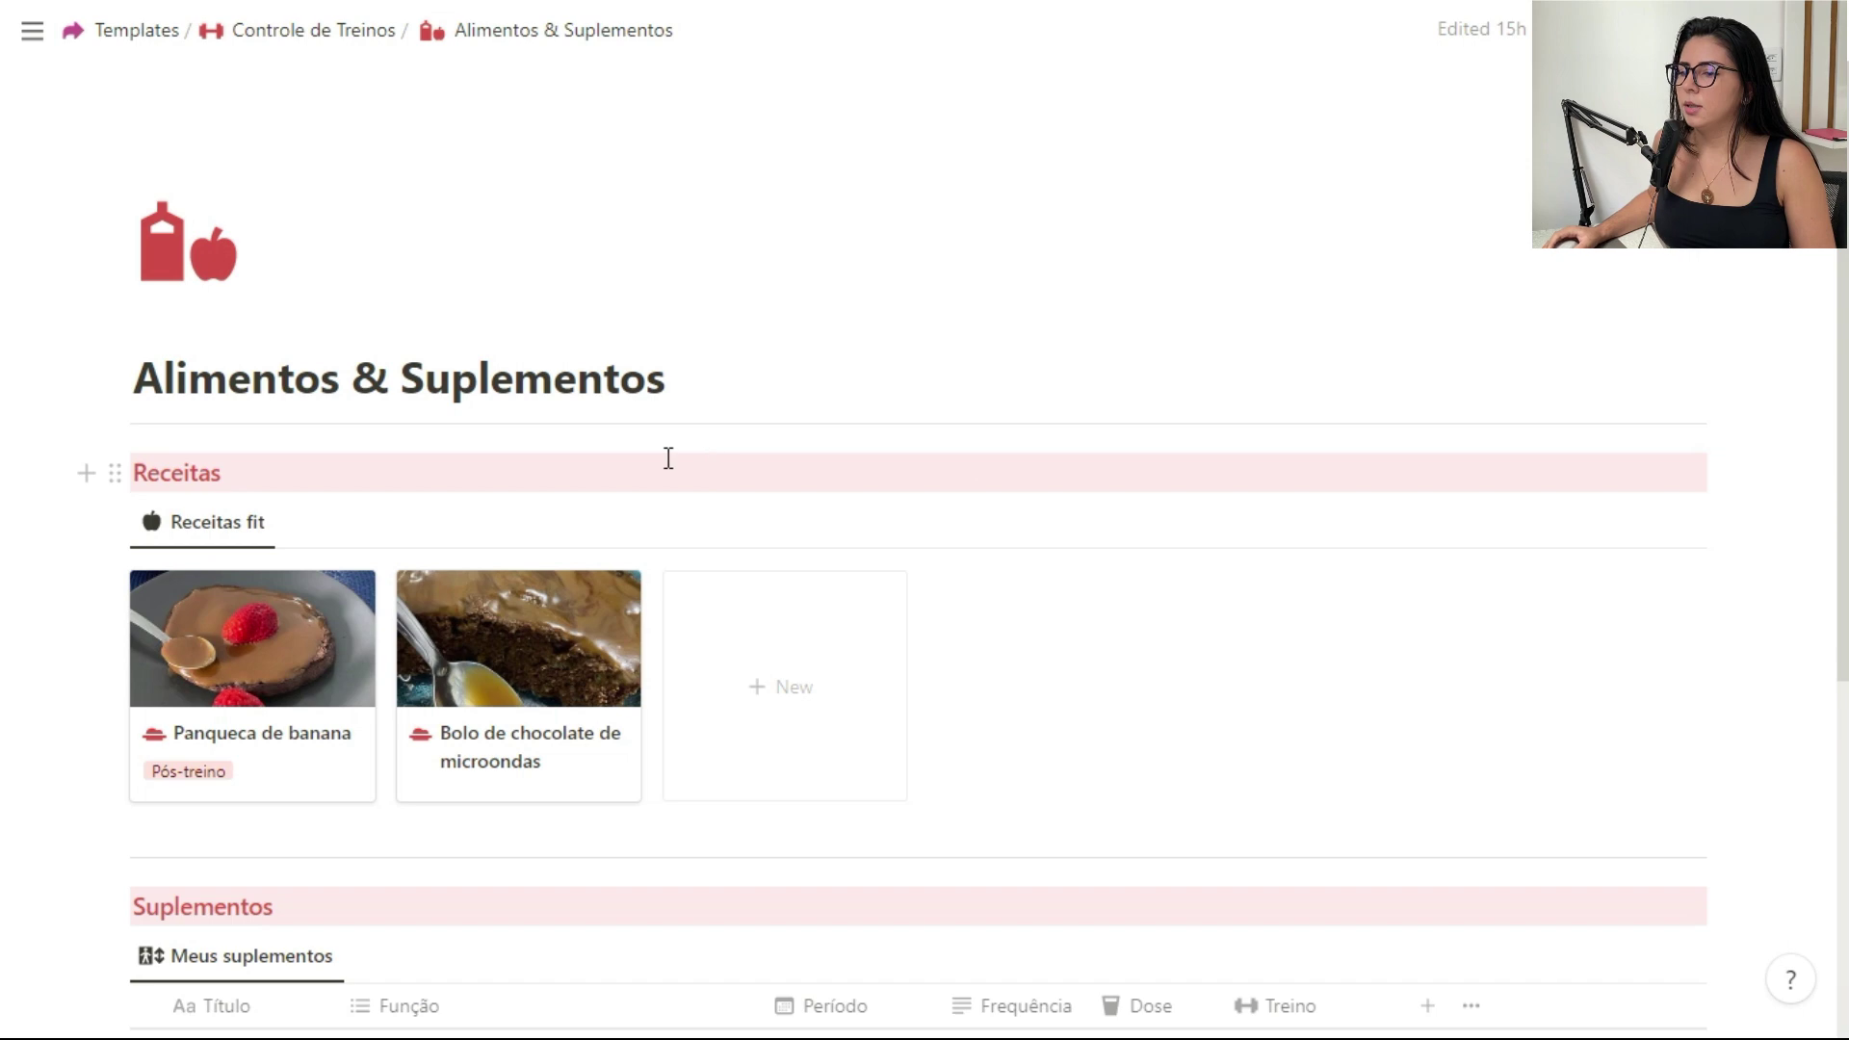
scroll(413, 511, "down", 5)
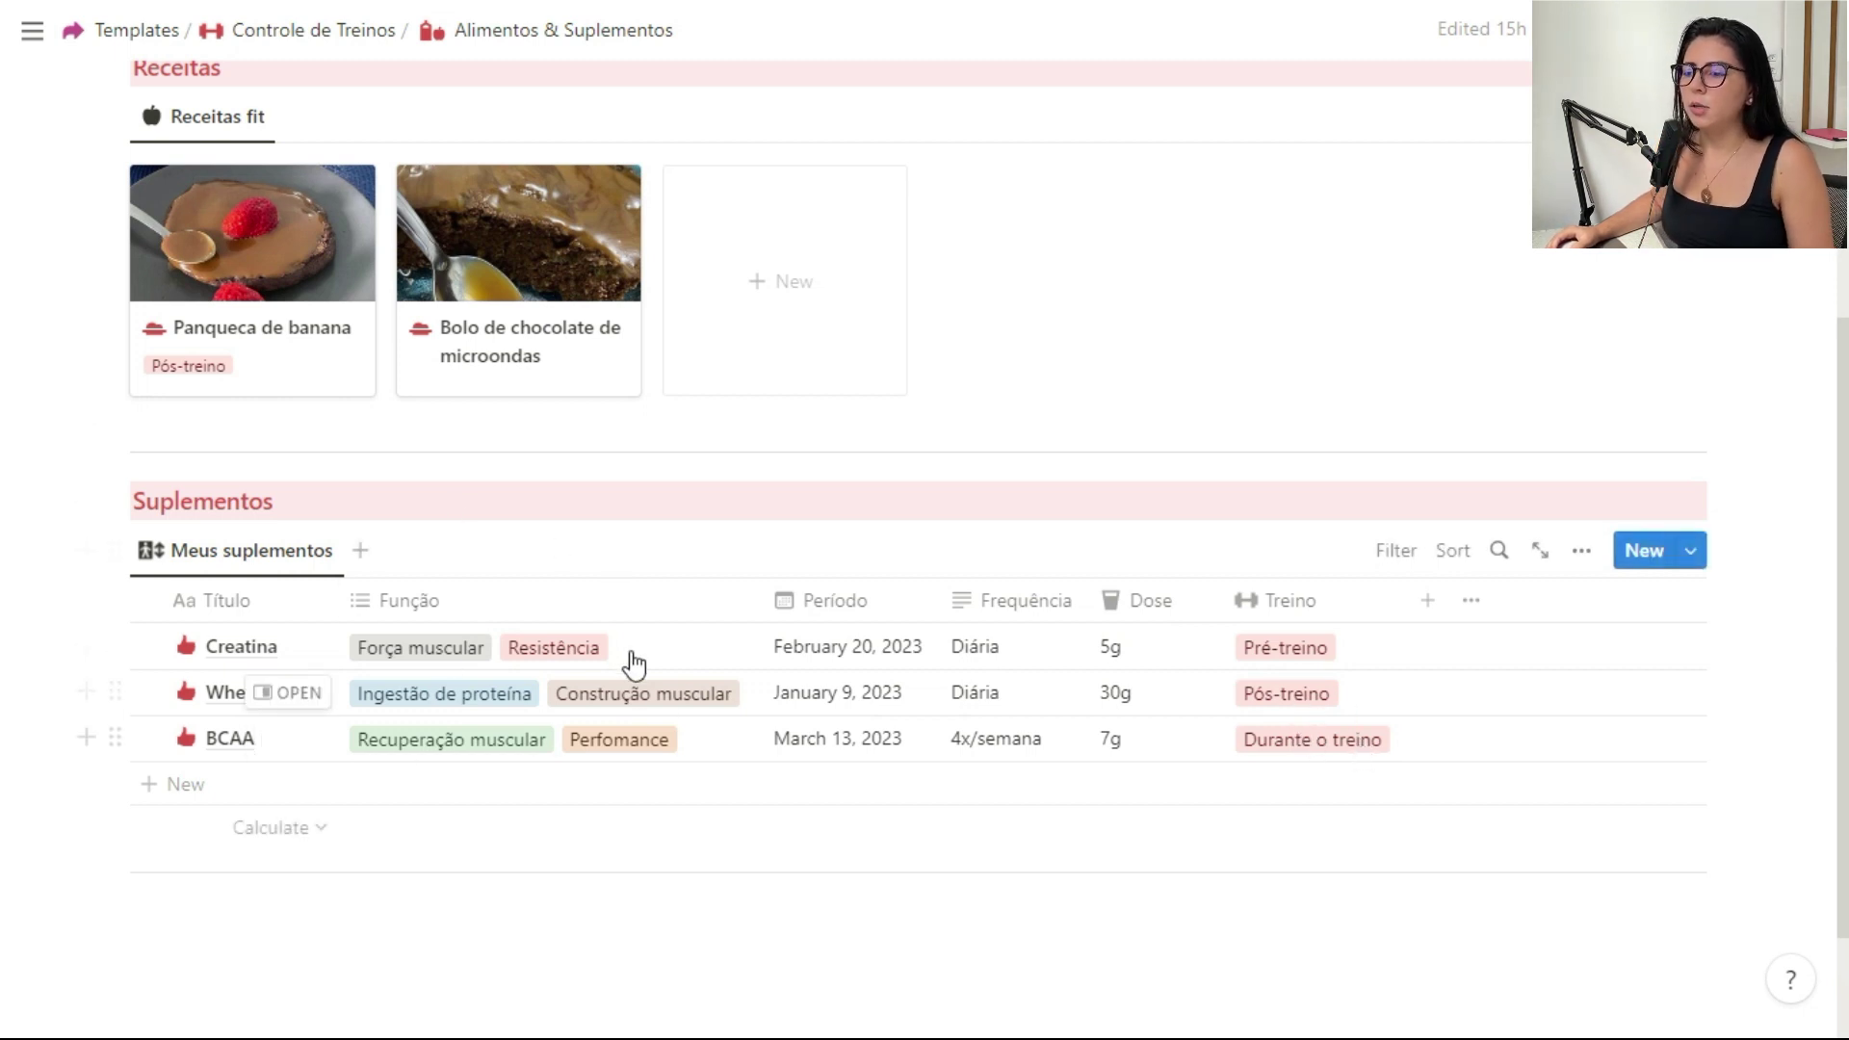
Step: Go back to the Controle de Treinos dashboard, open the Referências page, and look through its exercise links by muscle group
key("alt+Left")
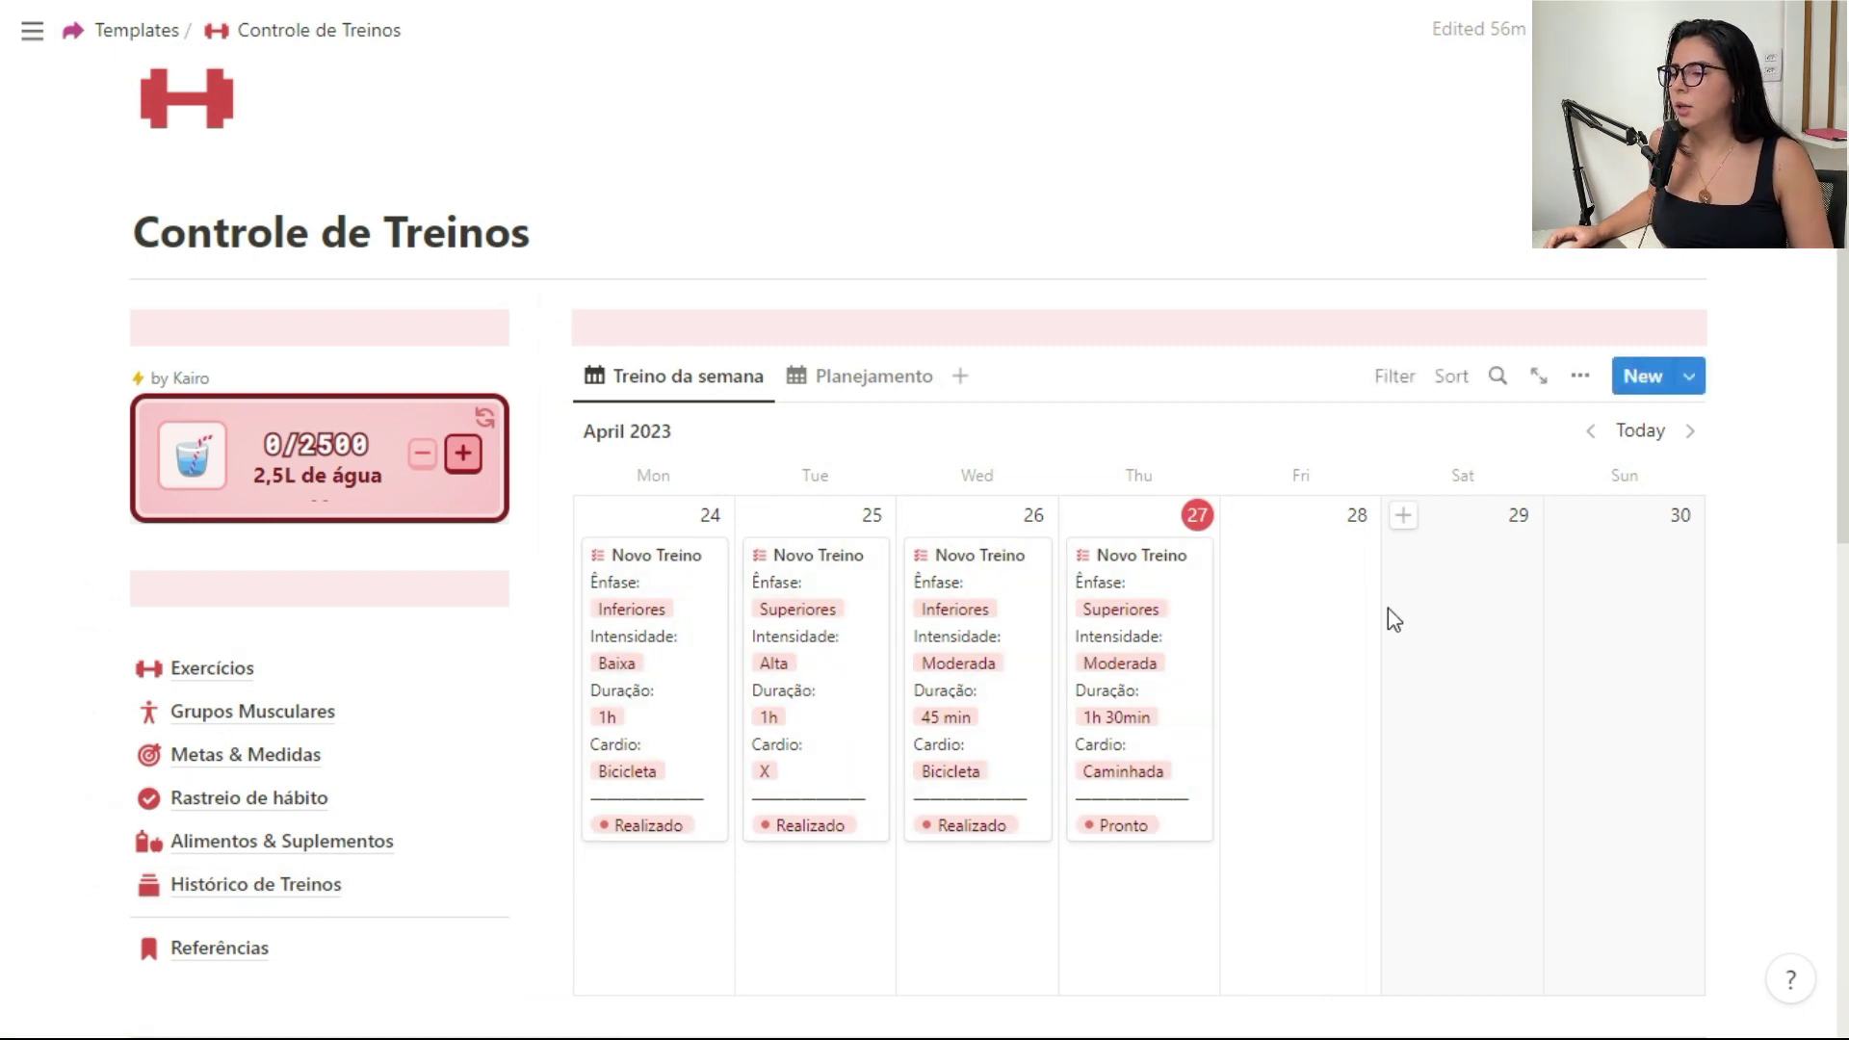
scroll(1389, 616, "down", 1)
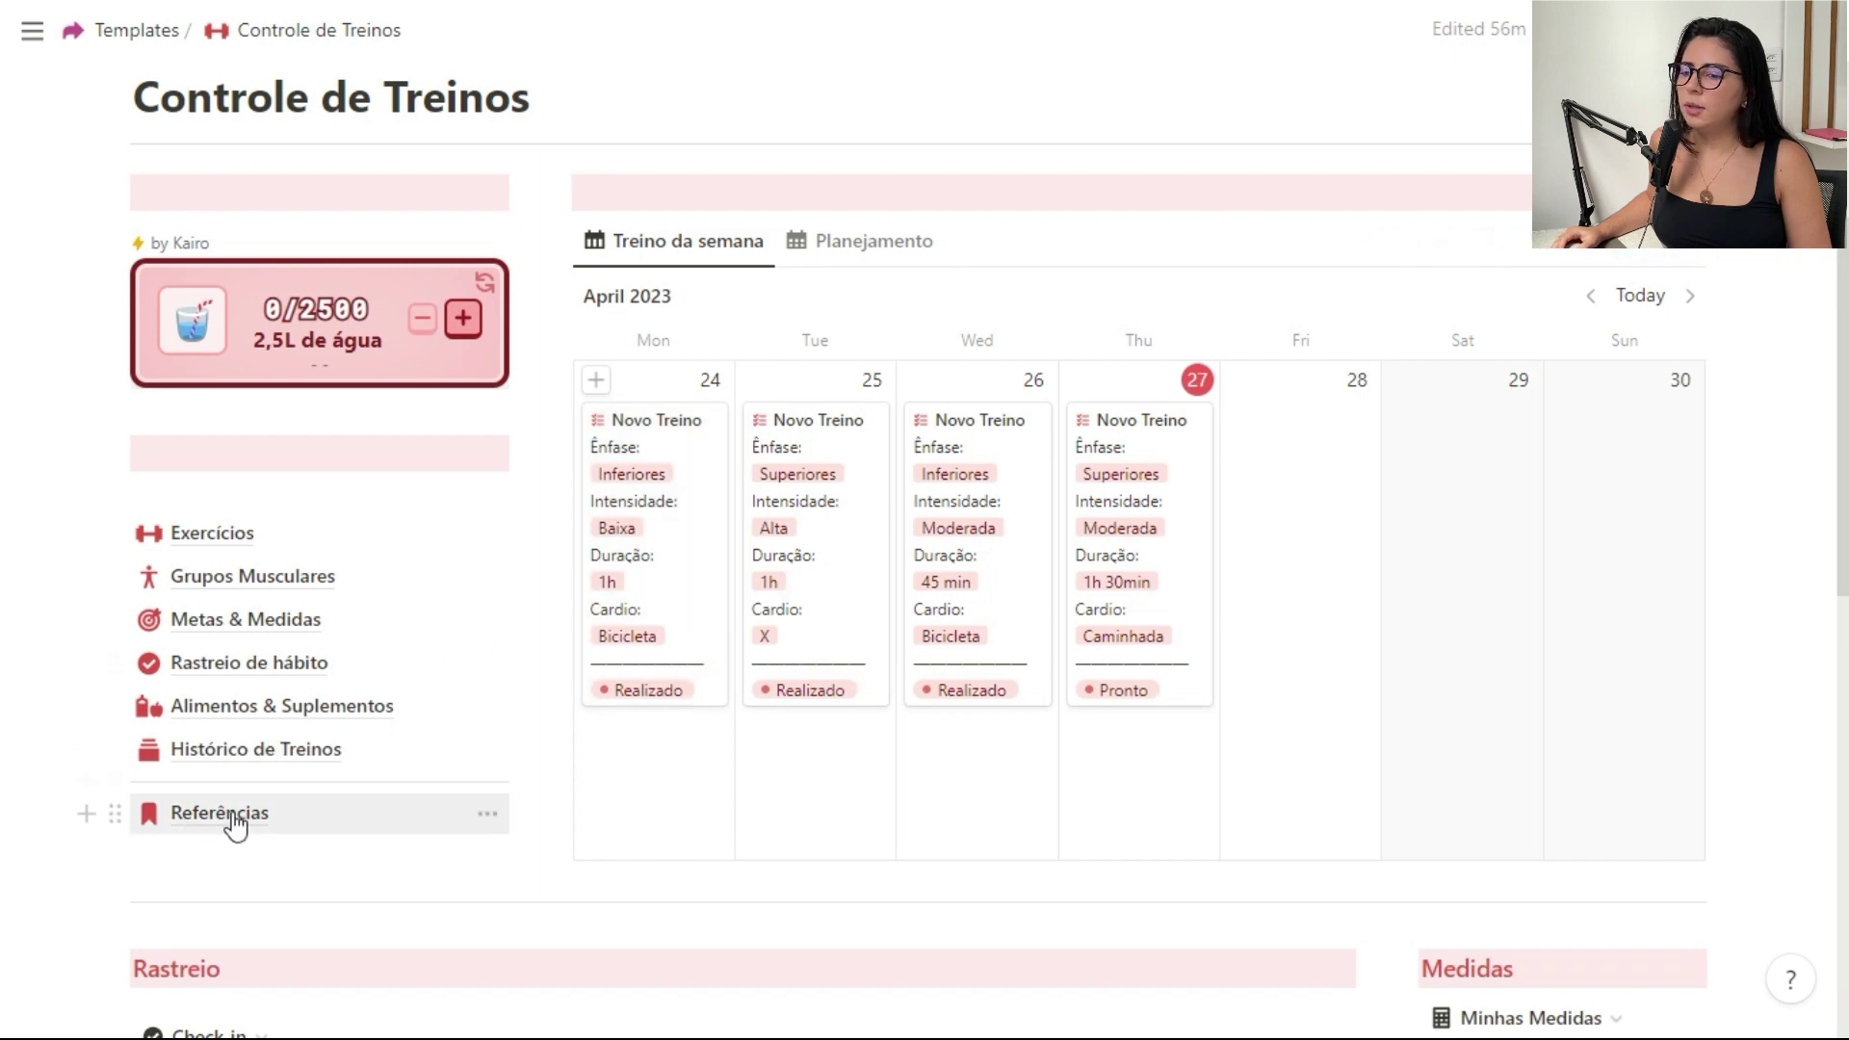
left_click(531, 780)
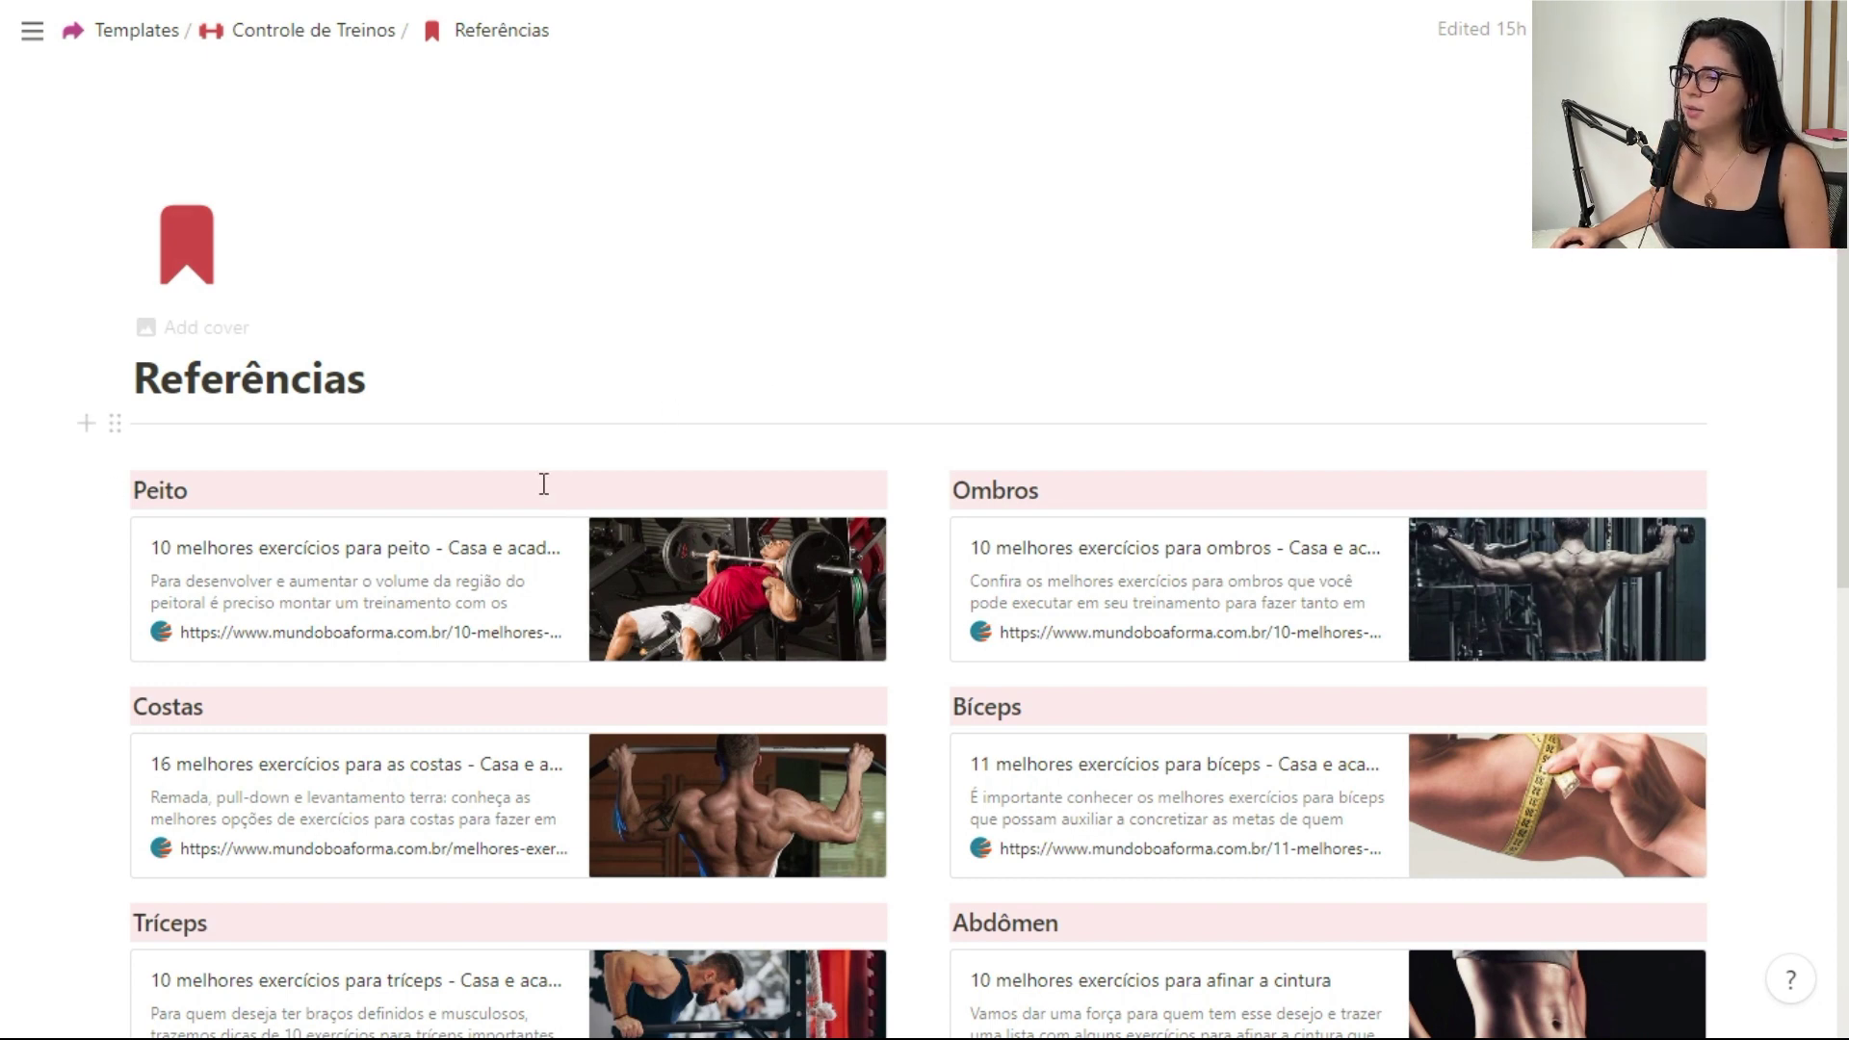
scroll(1060, 742, "down", 7)
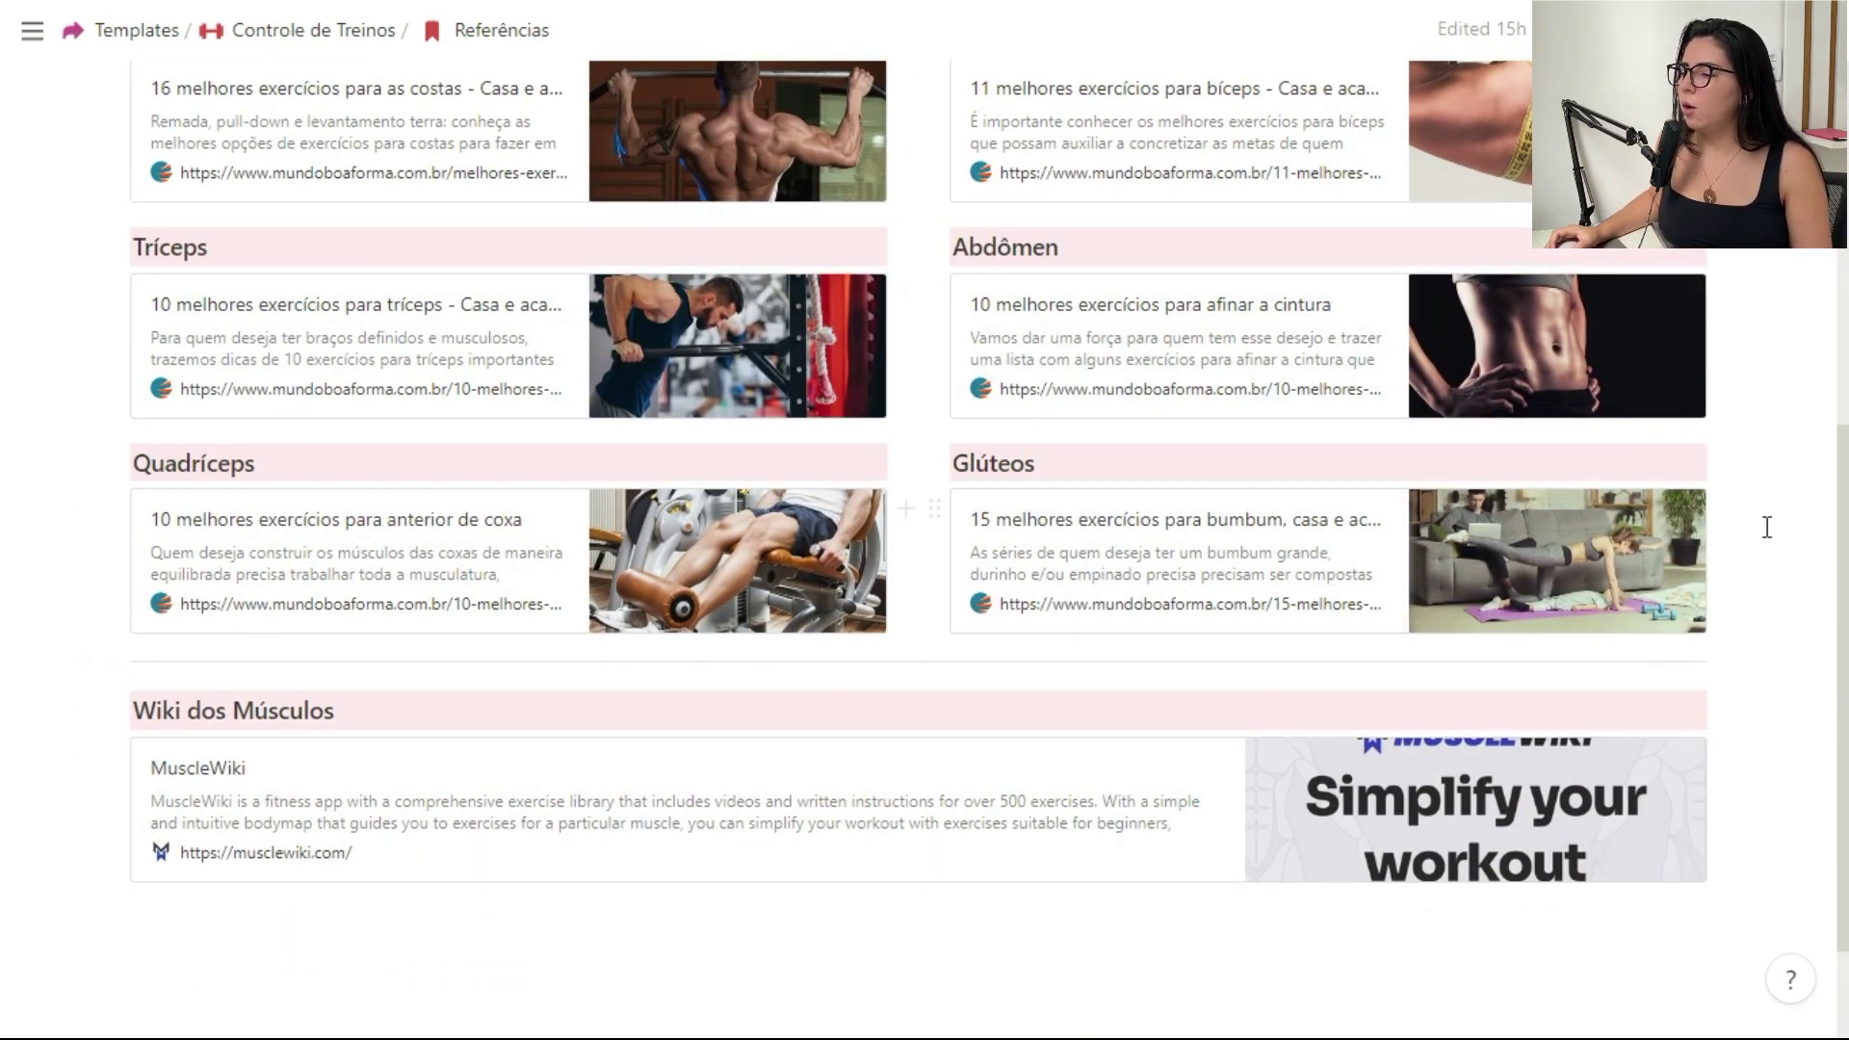
scroll(1768, 525, "up", 8)
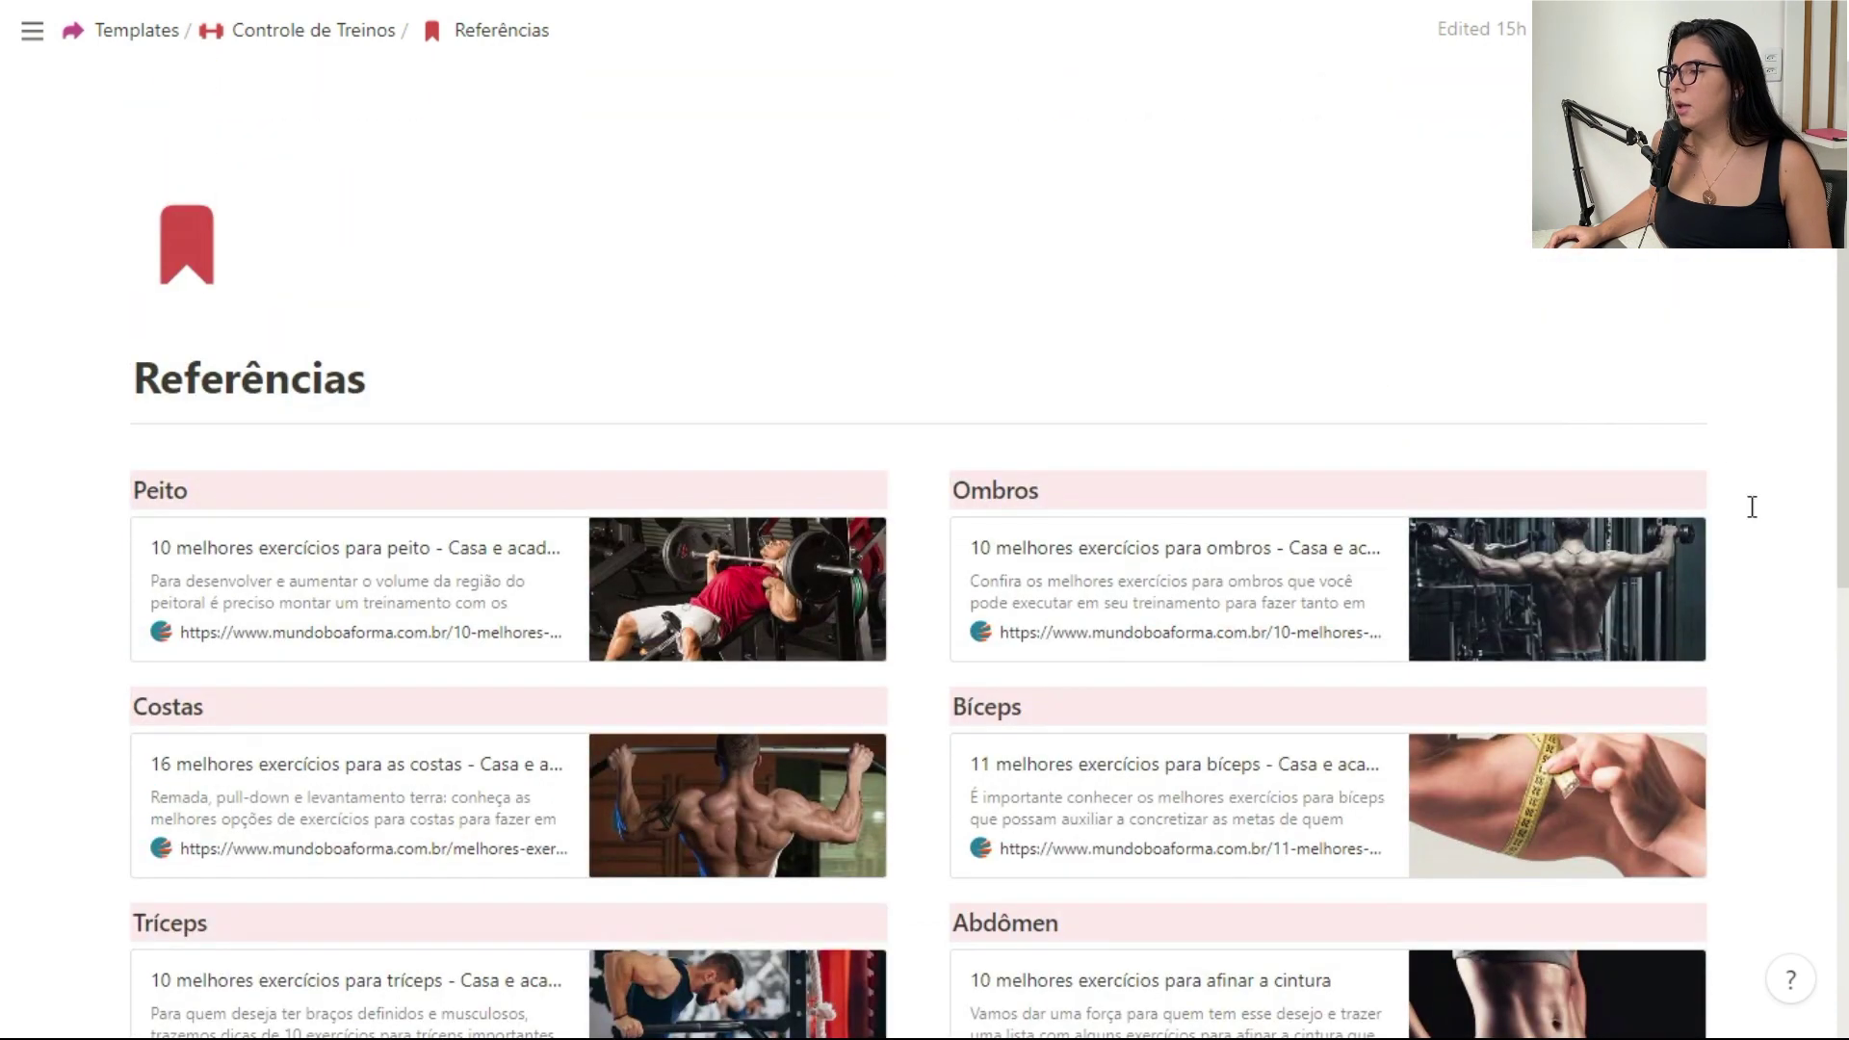
Step: Return to the Controle de Treinos dashboard and add a new workout on April 28 in the Treino da semana calendar
left_click(352, 40)
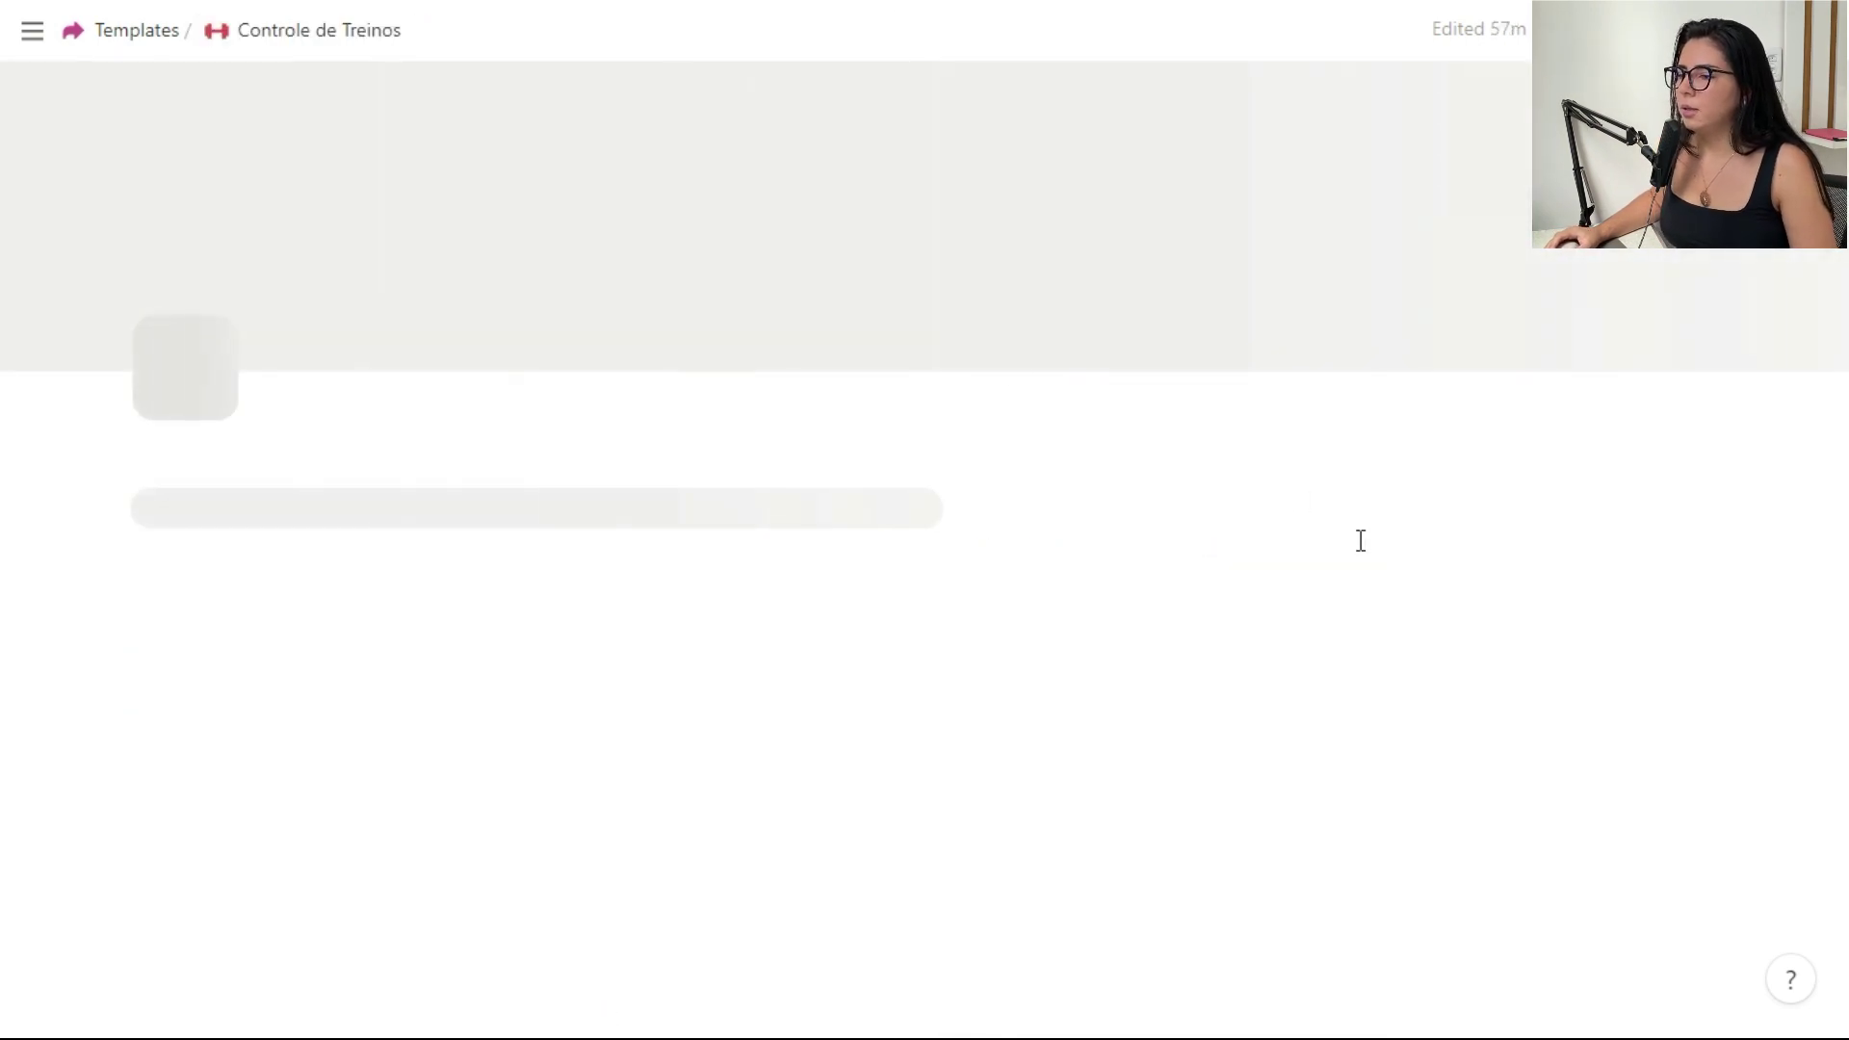
scroll(1318, 352, "down", 3)
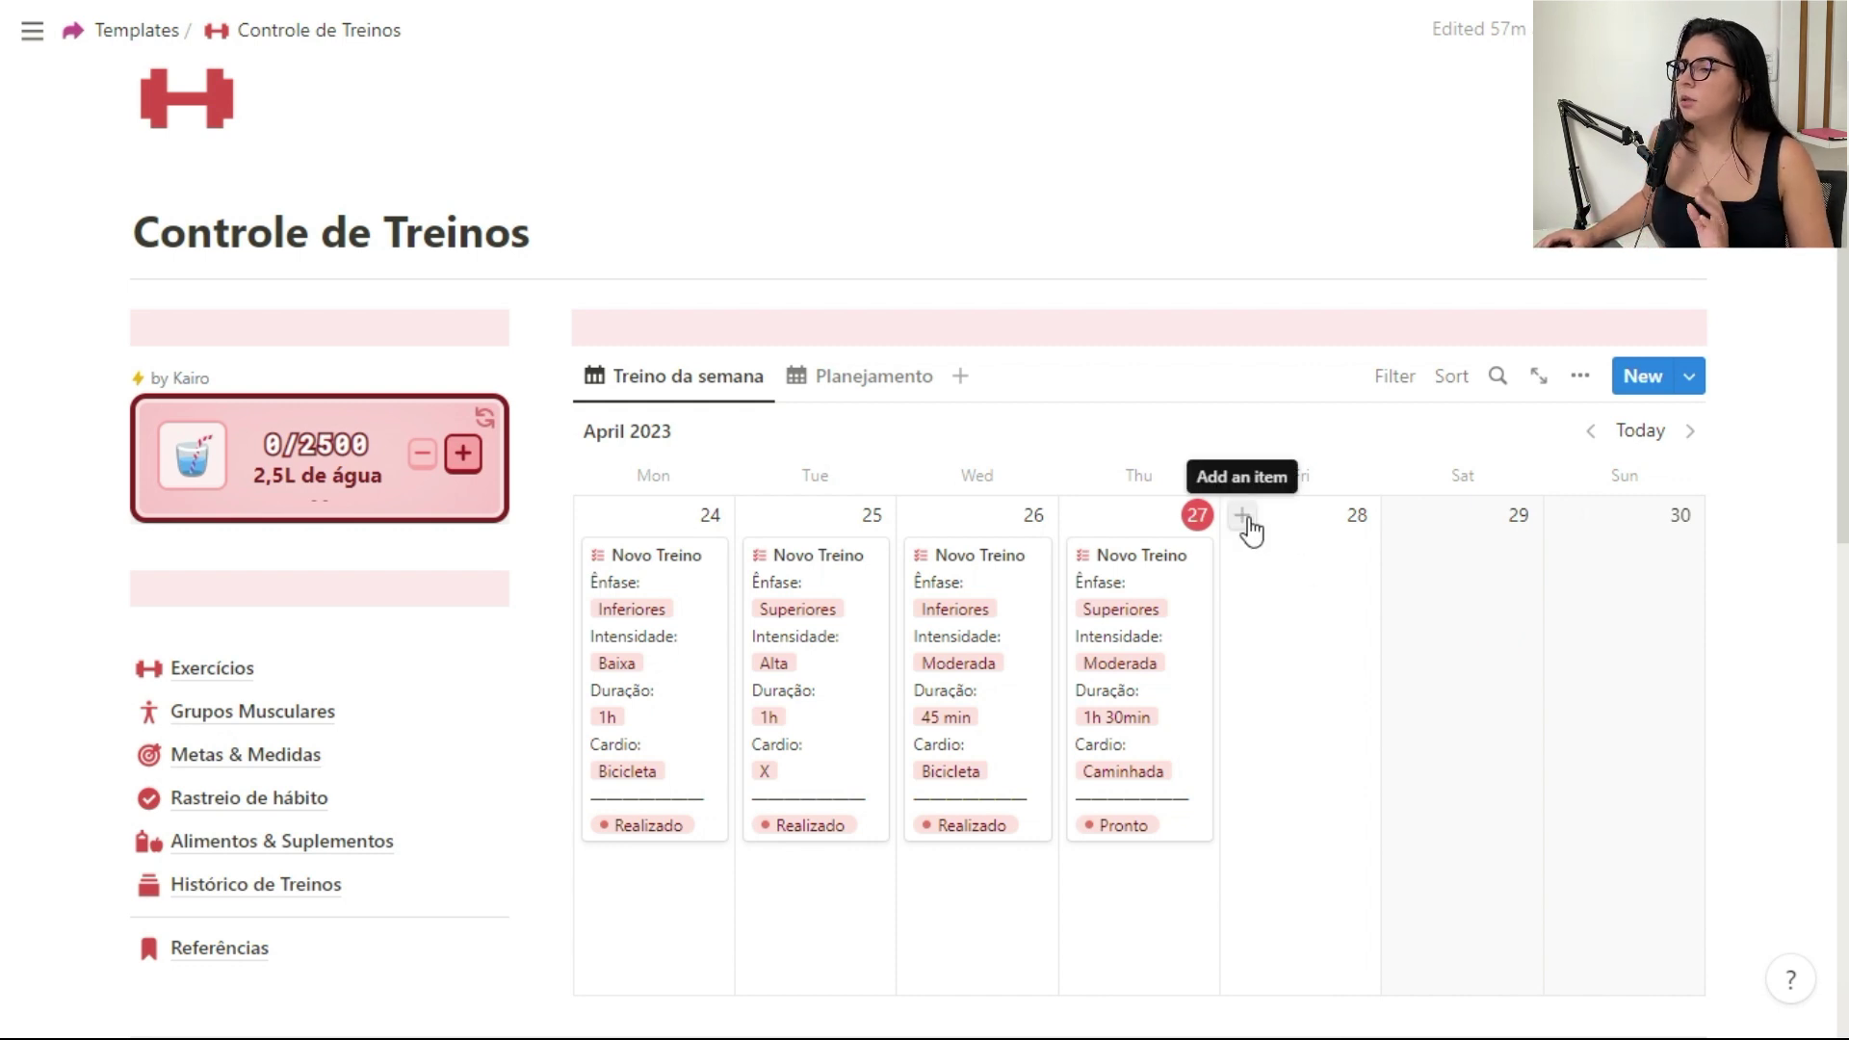
left_click(1244, 520)
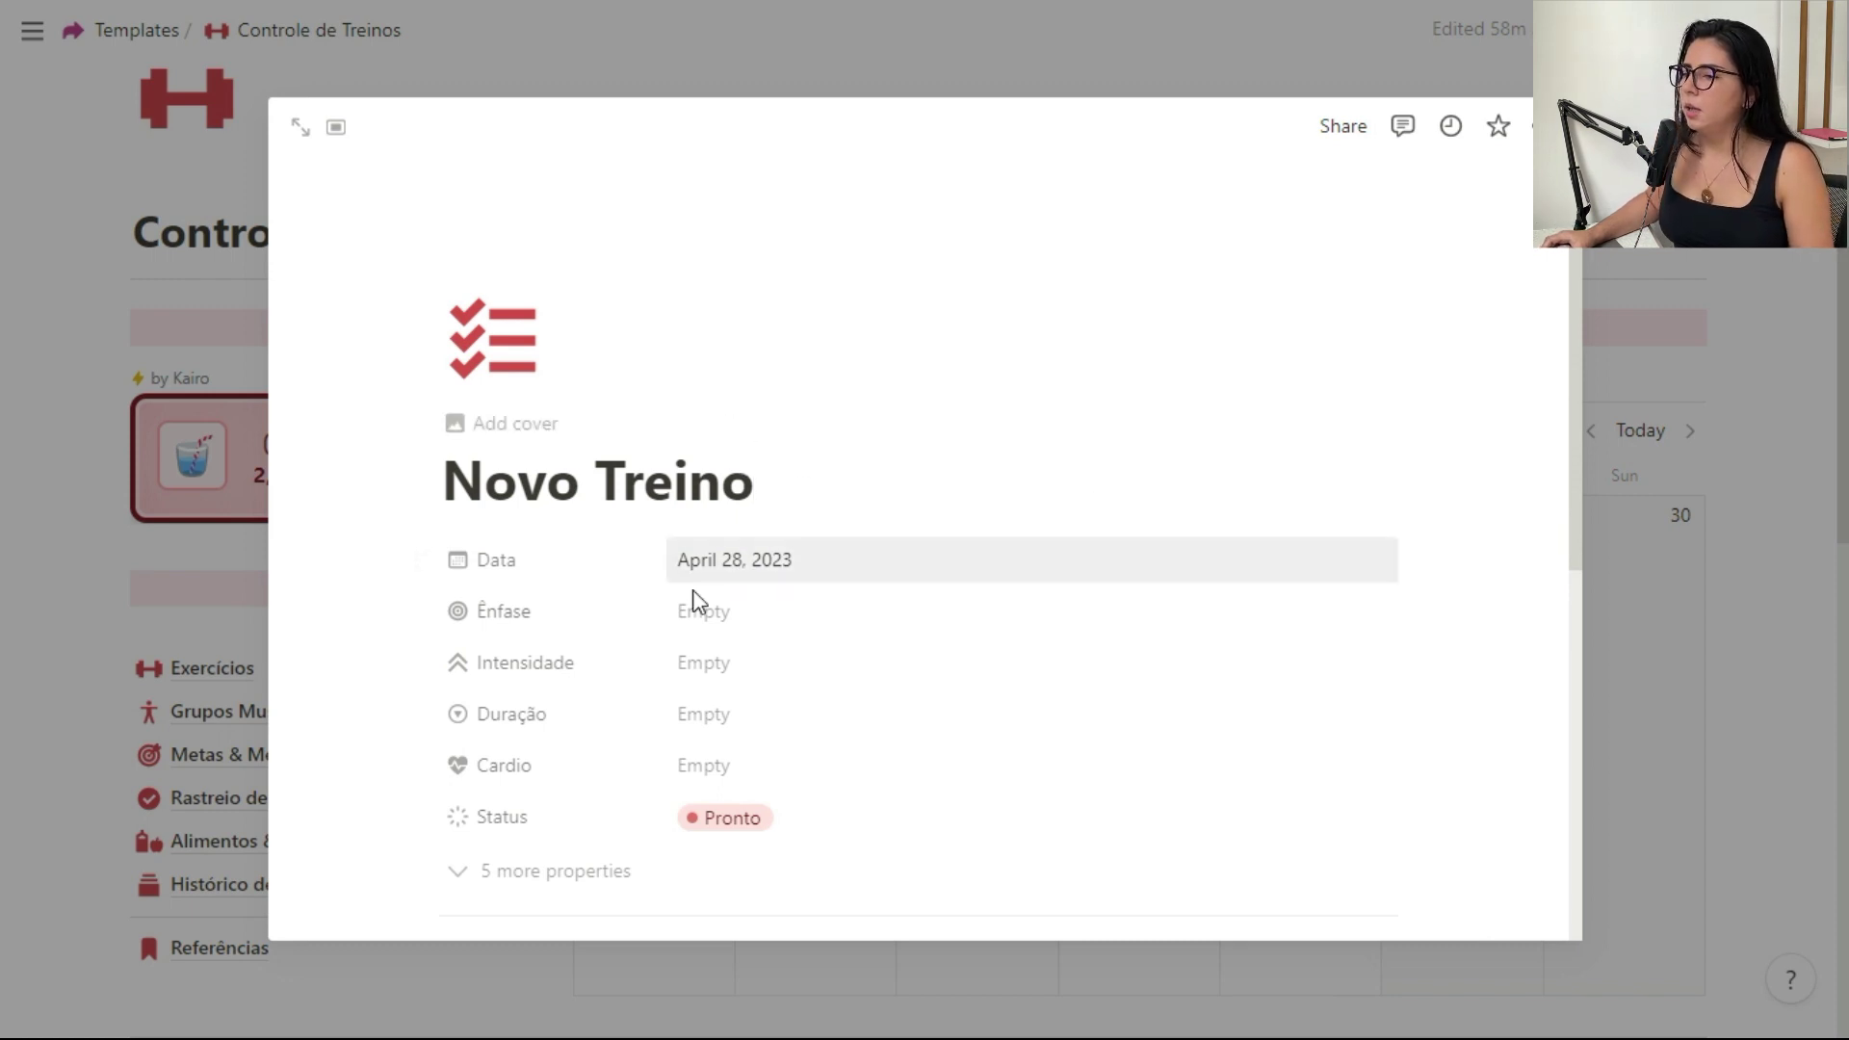
Step: Set the new workout's Ênfase to Superiores, Intensidade to Moderada, Duração to 1h and Cardio to HIIT
left_click(754, 628)
left_click(770, 701)
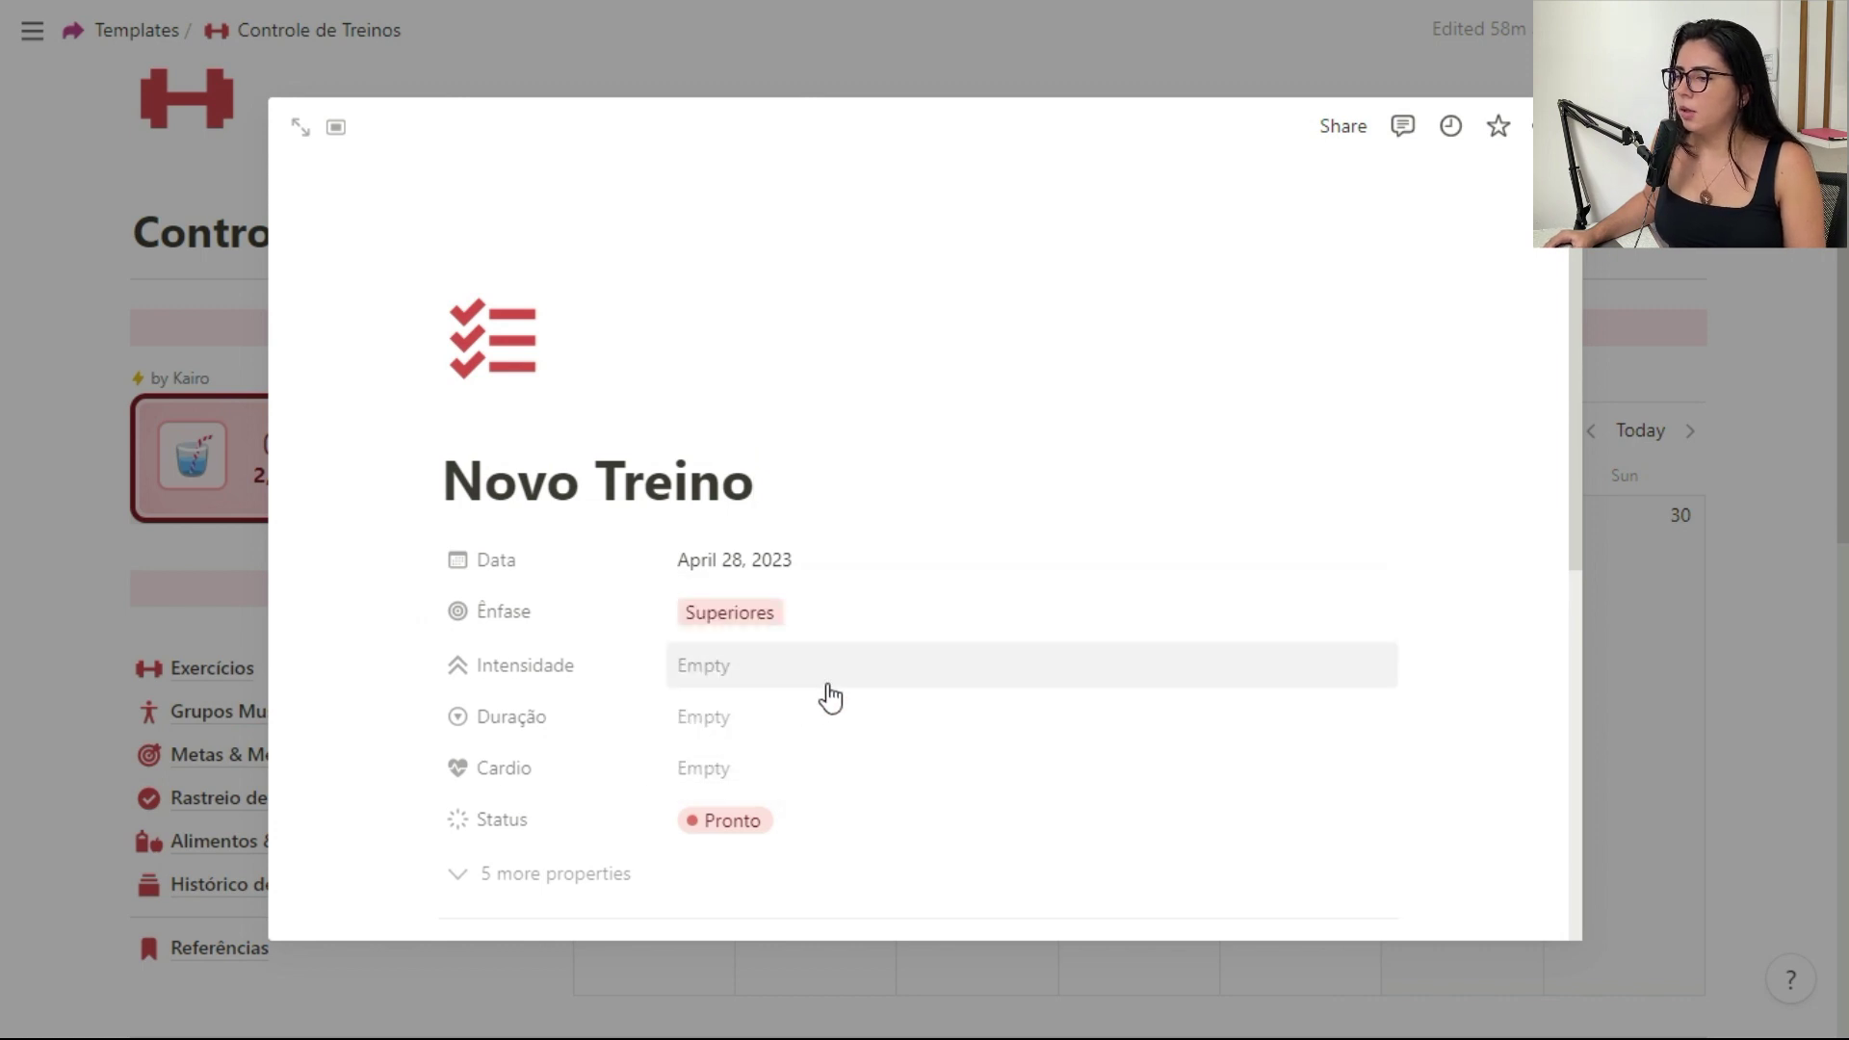
left_click(761, 679)
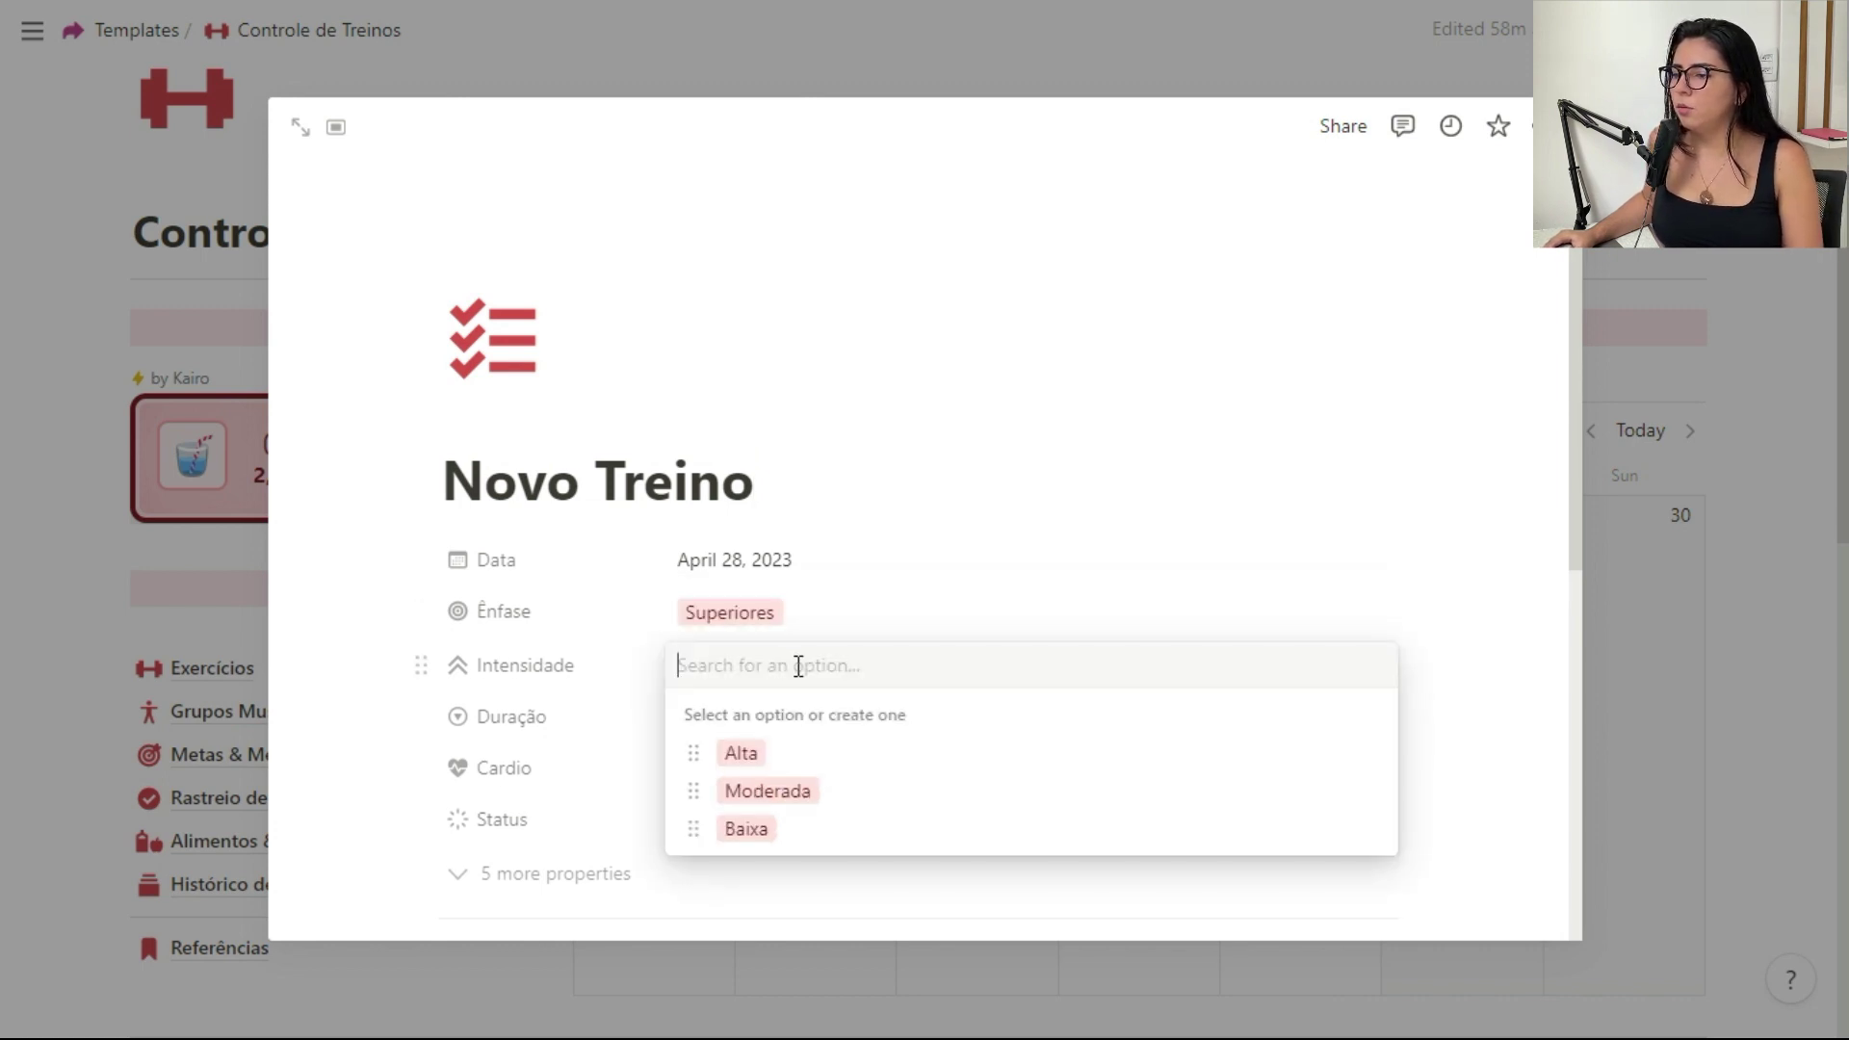
left_click(786, 794)
left_click(724, 729)
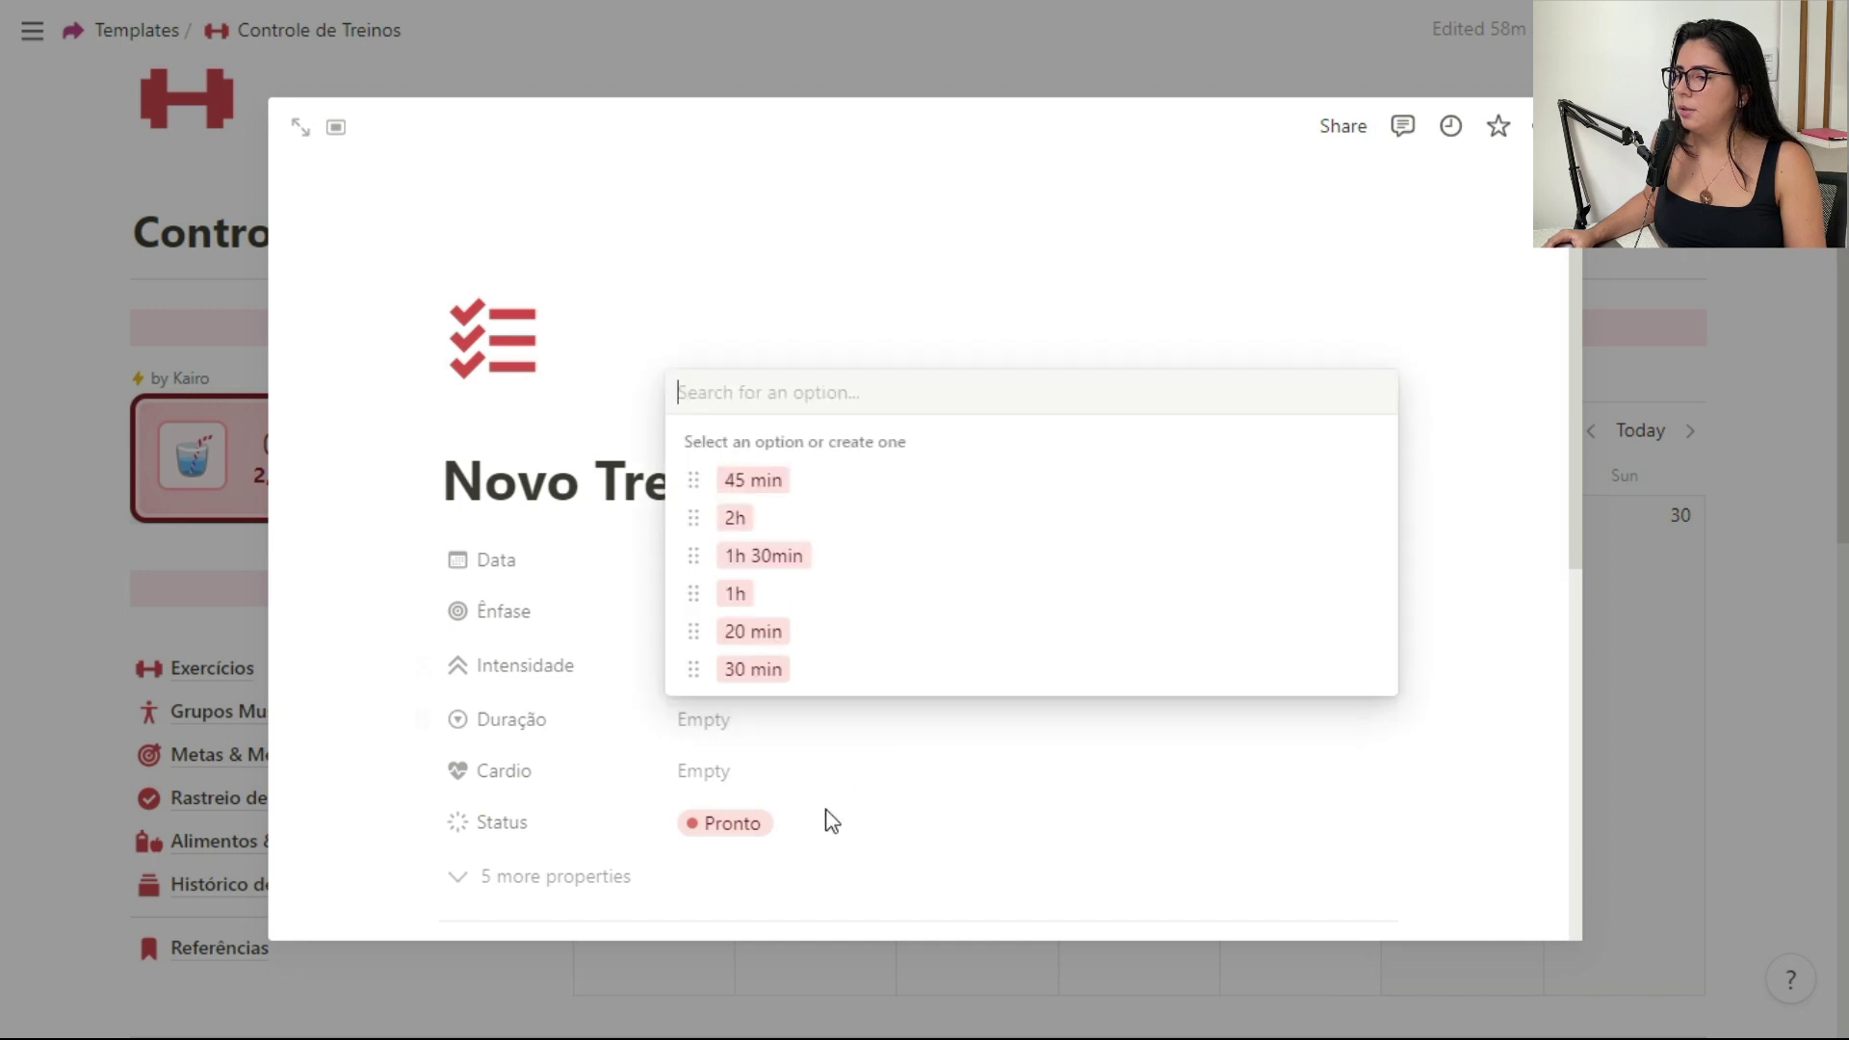
left_click(807, 595)
scroll(747, 776, "down", 1)
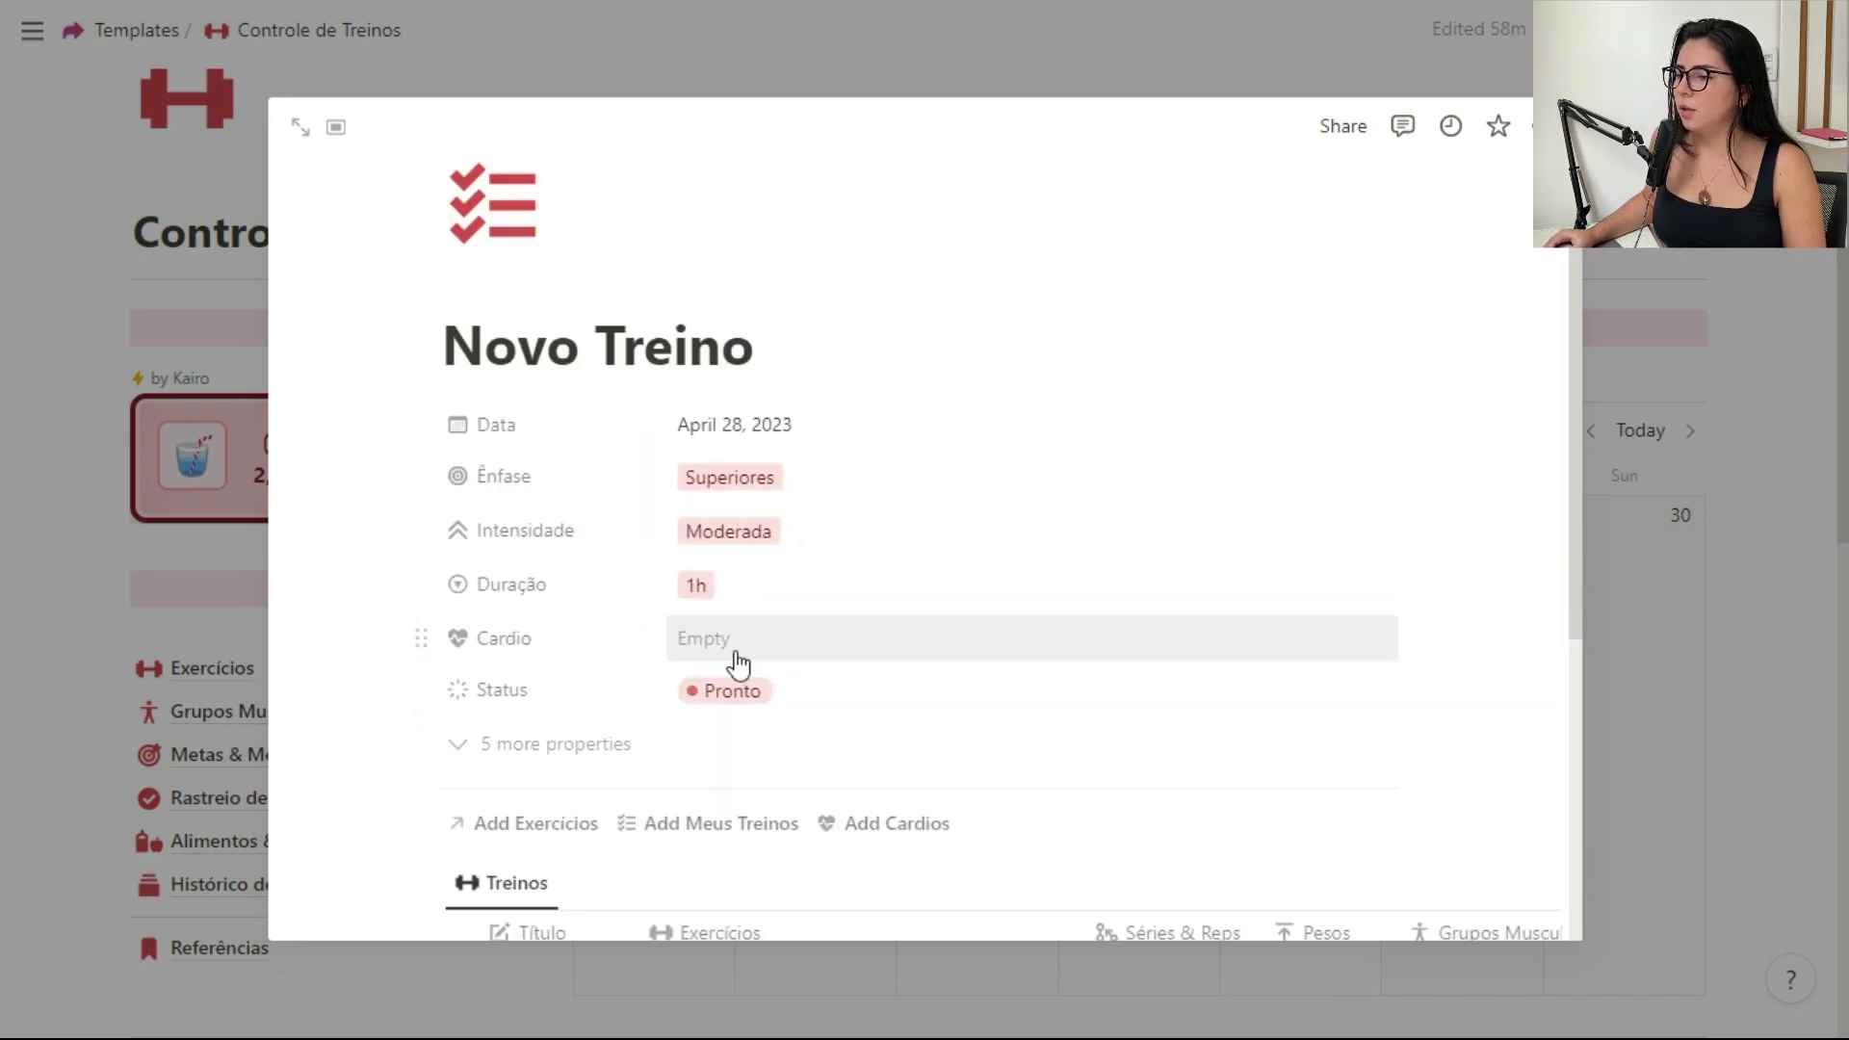
left_click(735, 639)
left_click(760, 838)
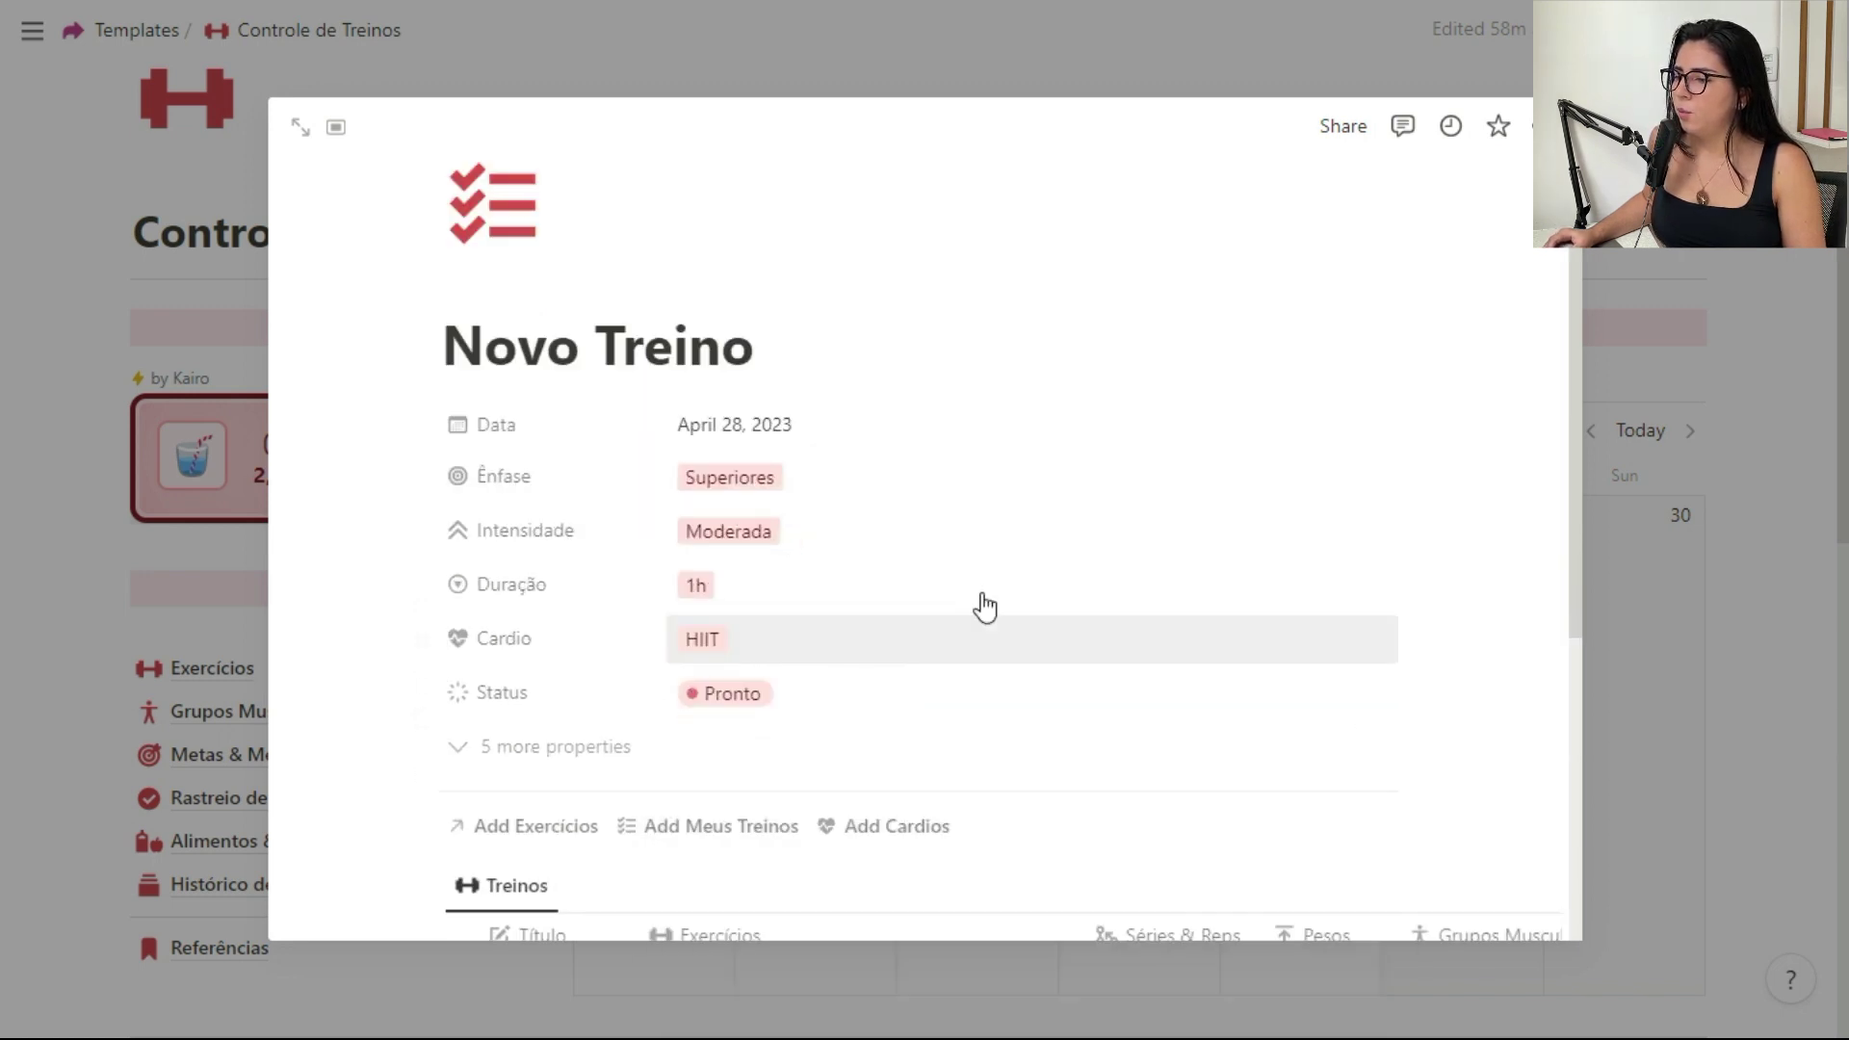
Step: Add a row to the workout's Treinos table and link the exercise Supino reto com halteres
scroll(1118, 505, "down", 4)
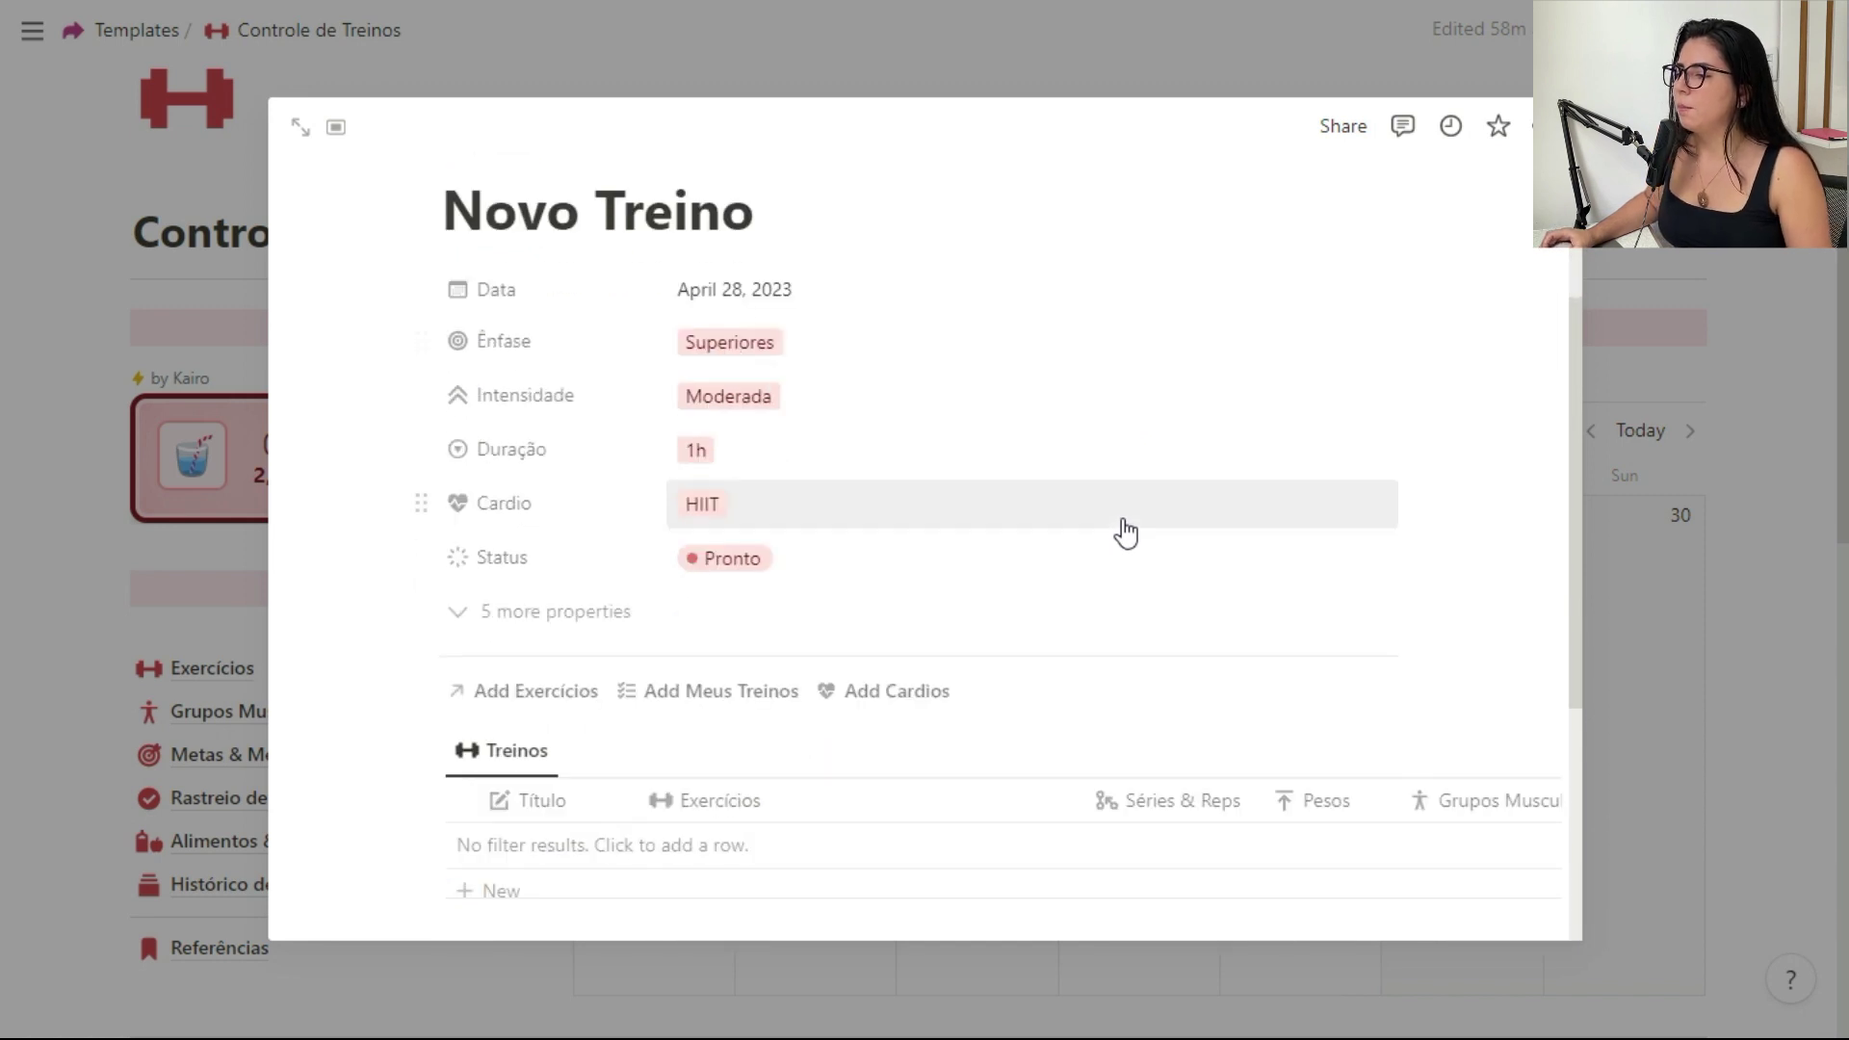
scroll(1071, 491, "down", 1)
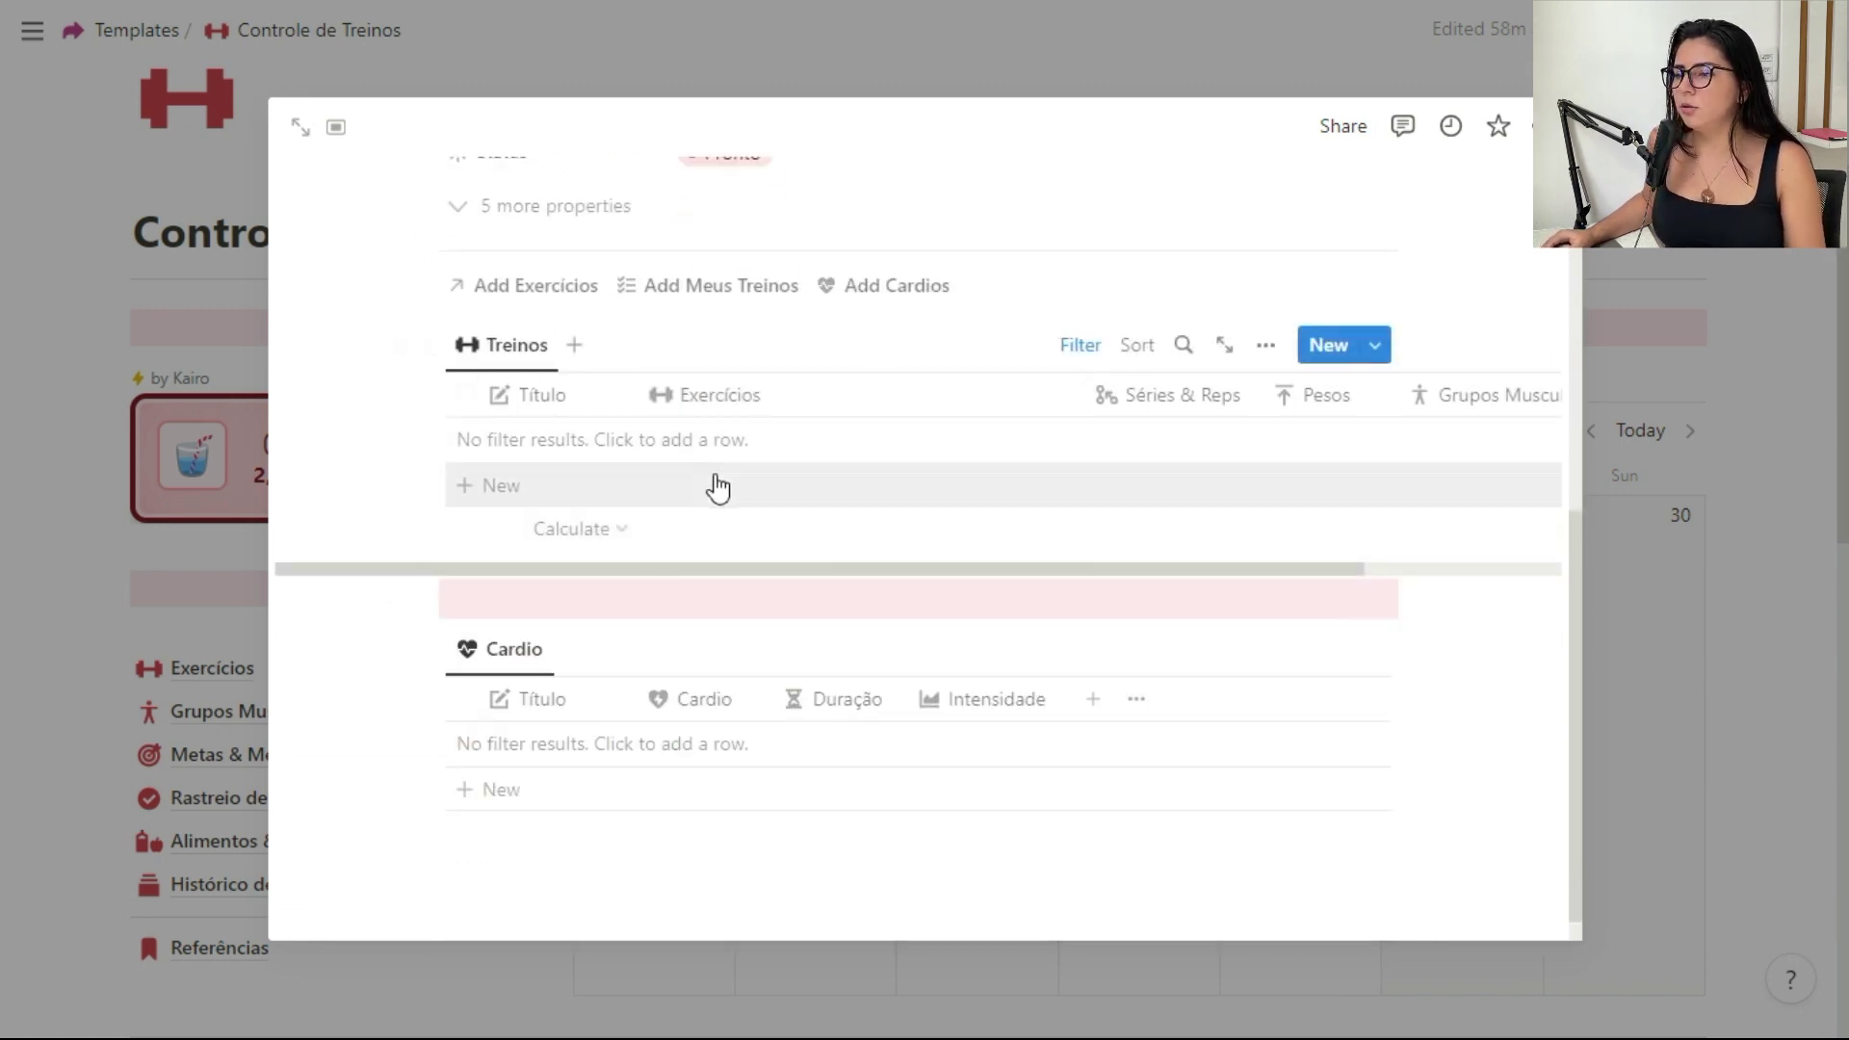
left_click(664, 497)
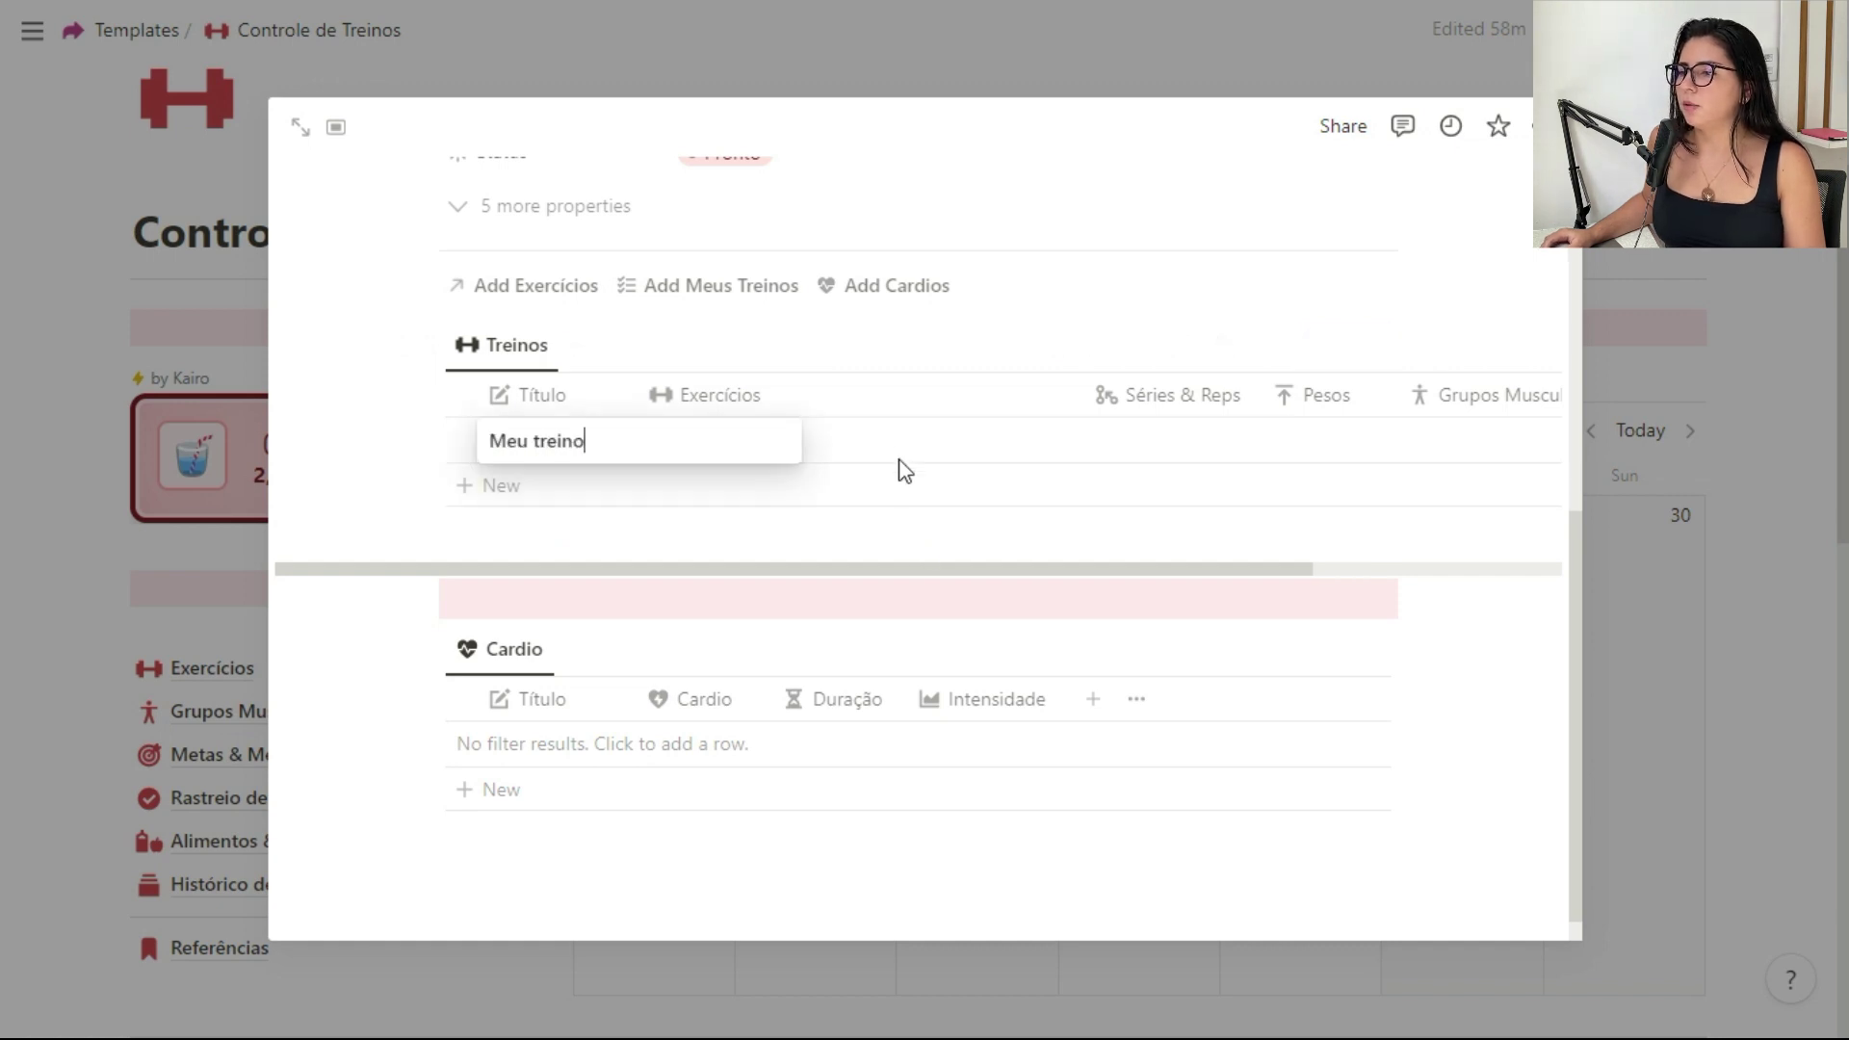
key("Escape")
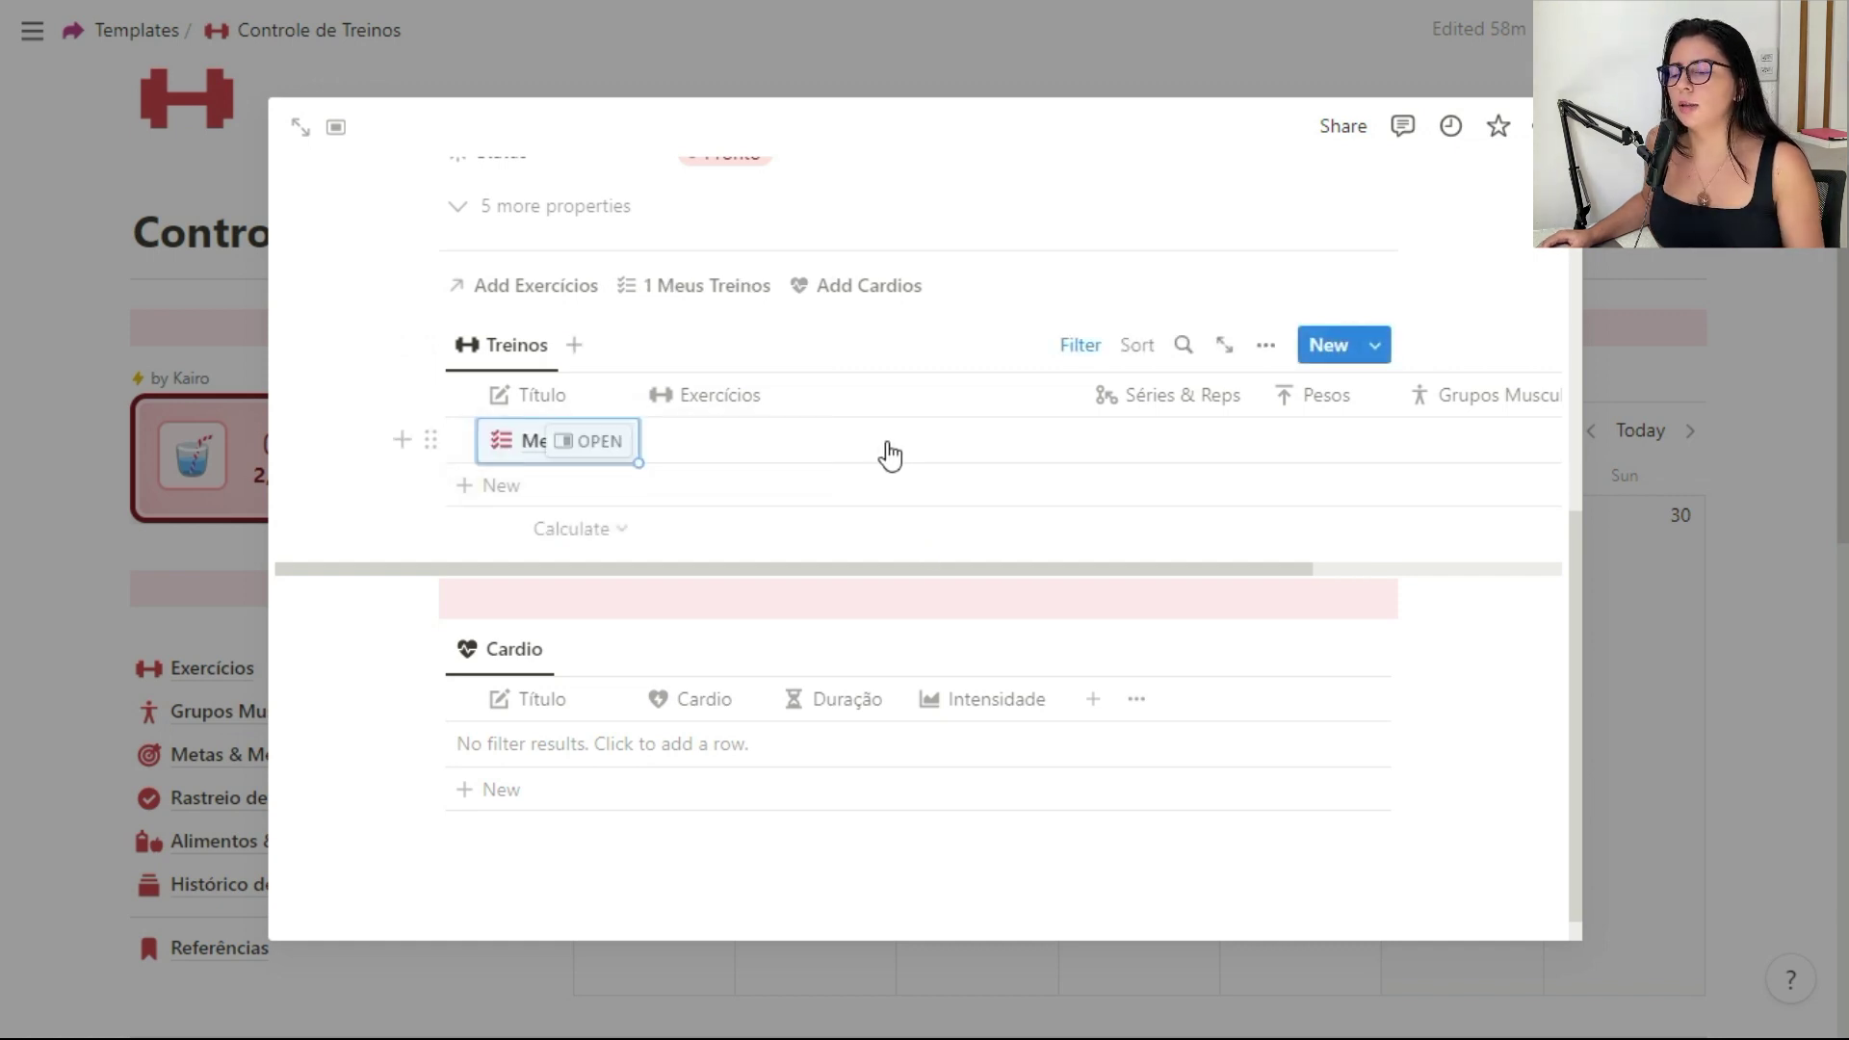
left_click(889, 453)
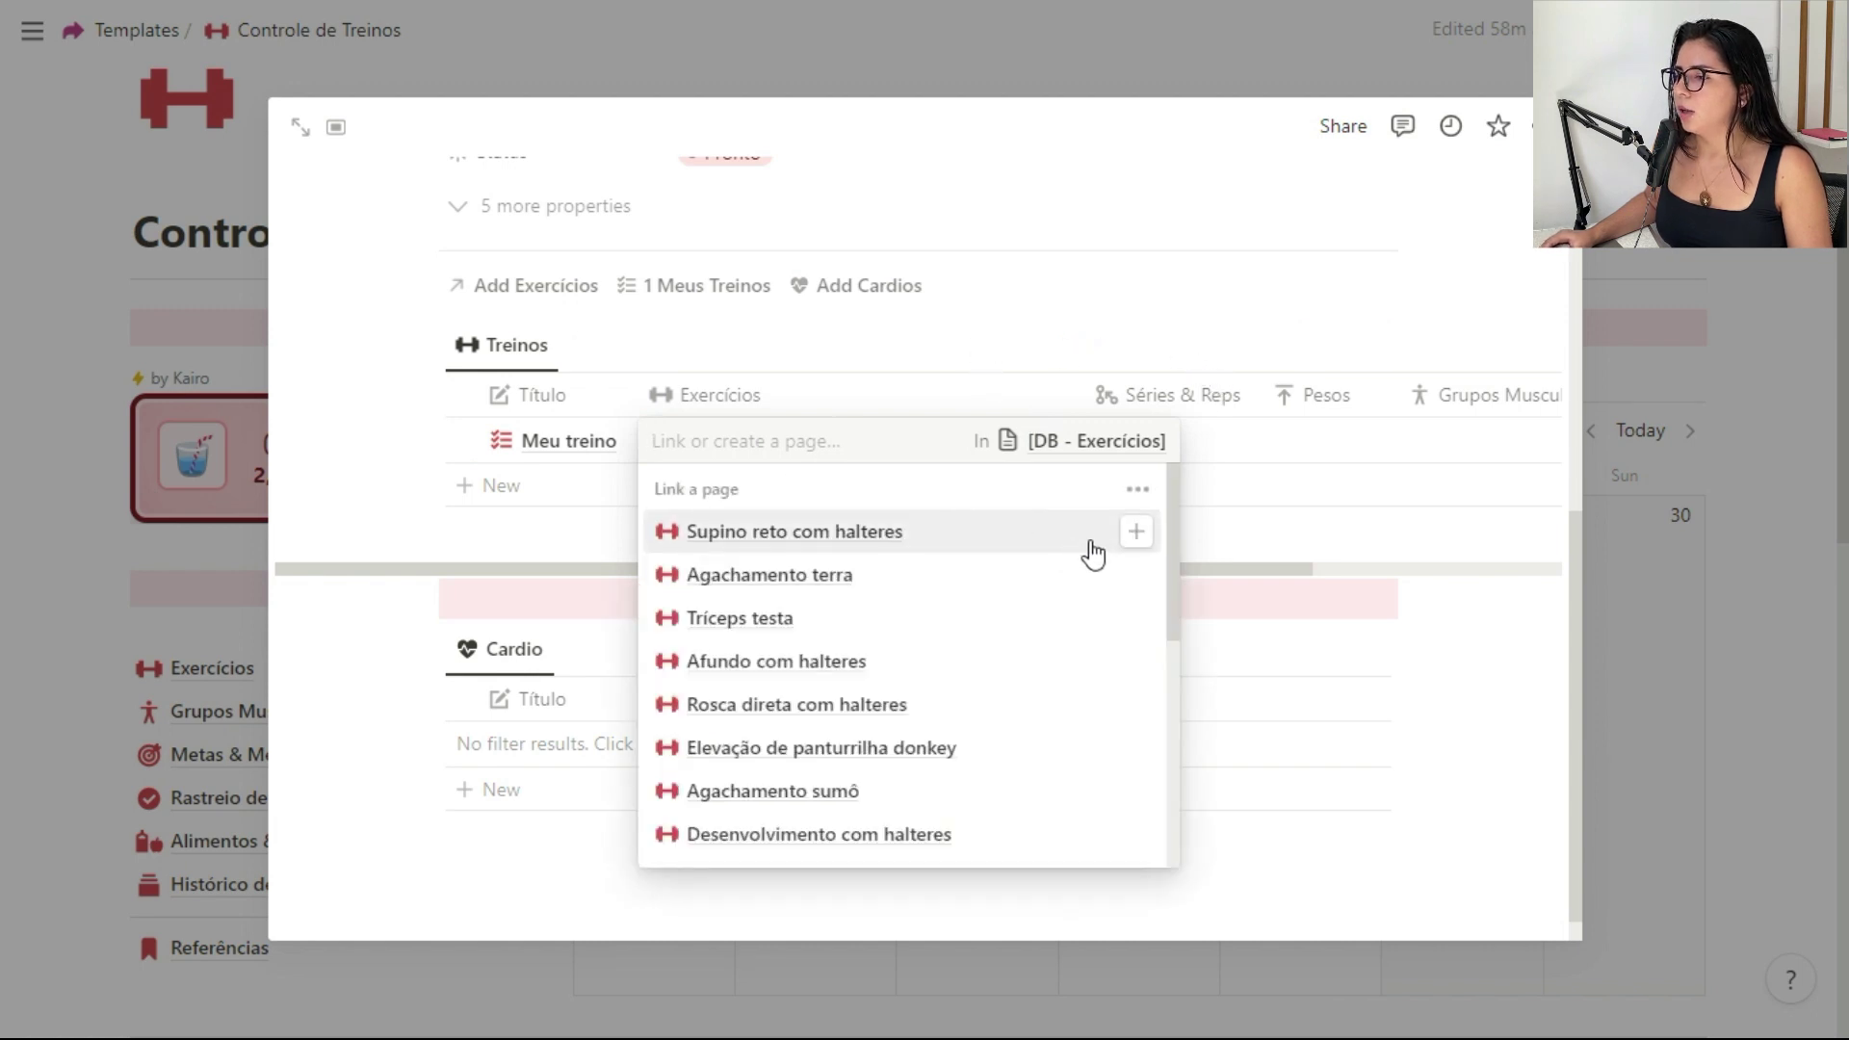
left_click(1132, 534)
key("Escape")
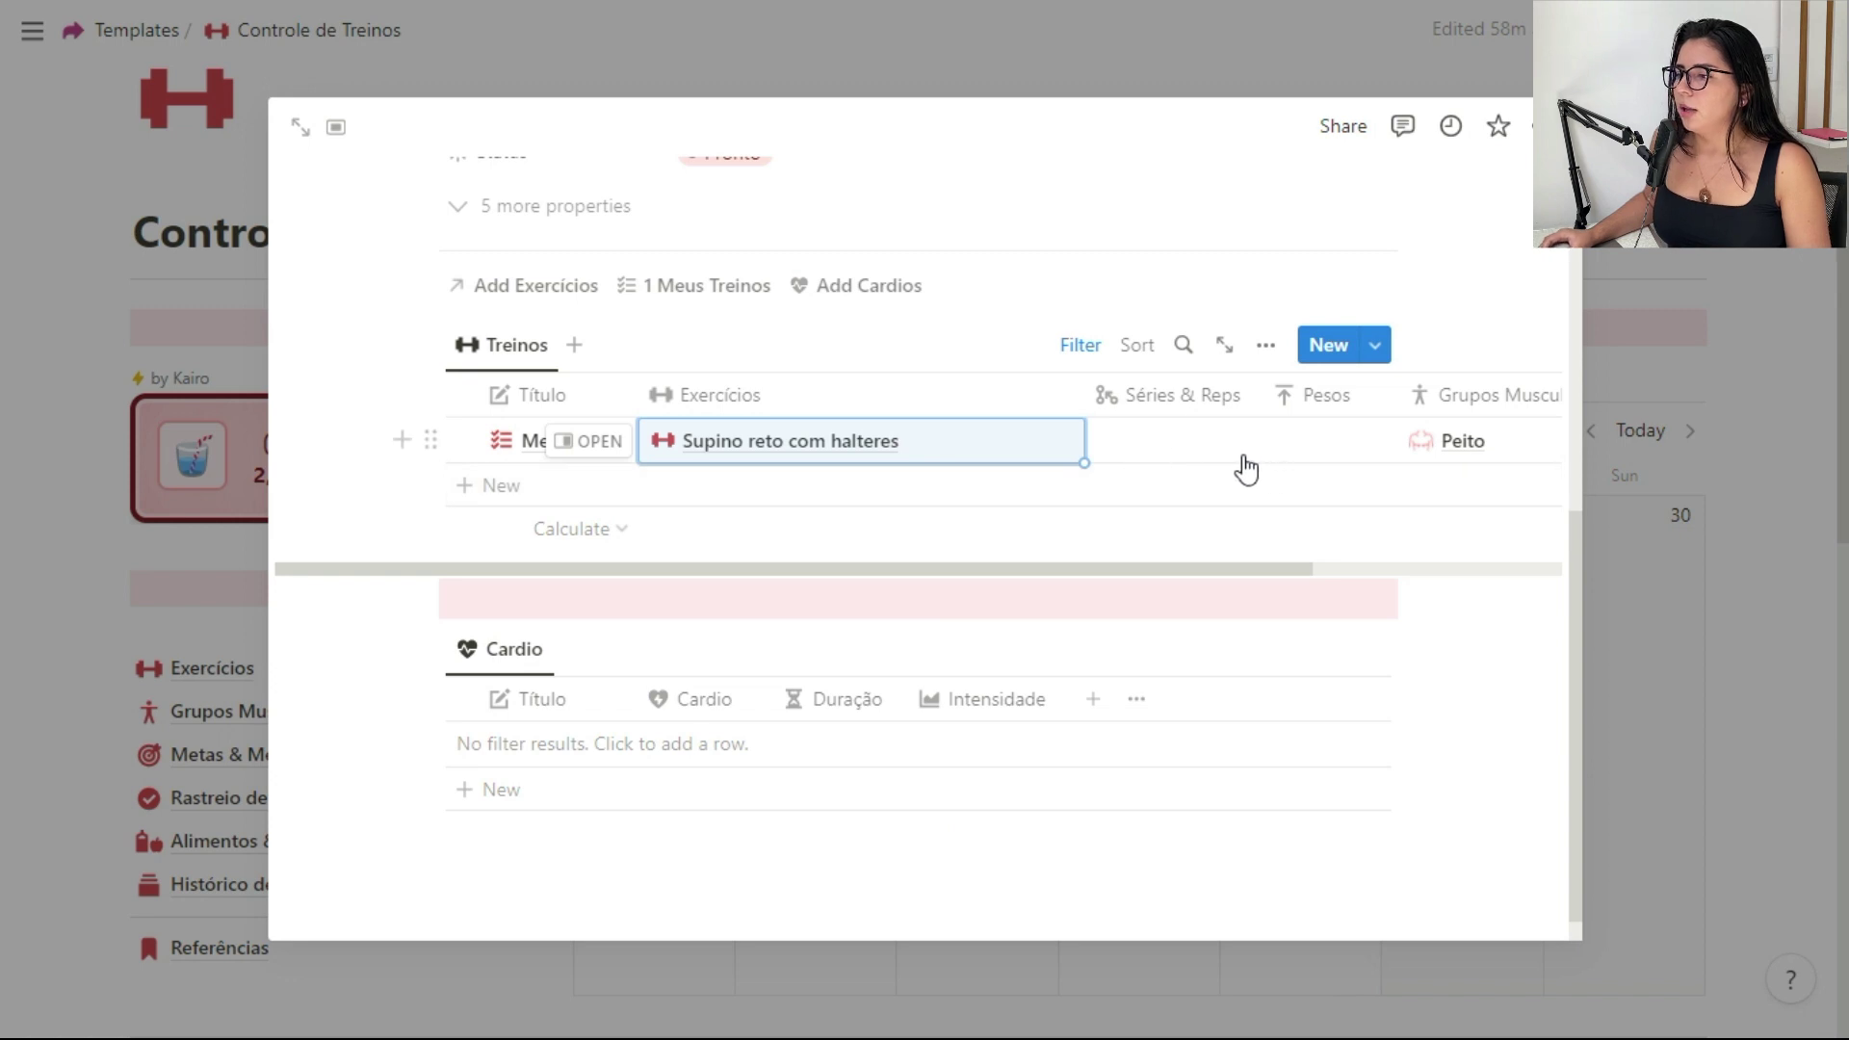
Step: Set Séries & Reps to 3 x 10 and Pesos to 5kg for Supino reto com halteres
left_click(1179, 457)
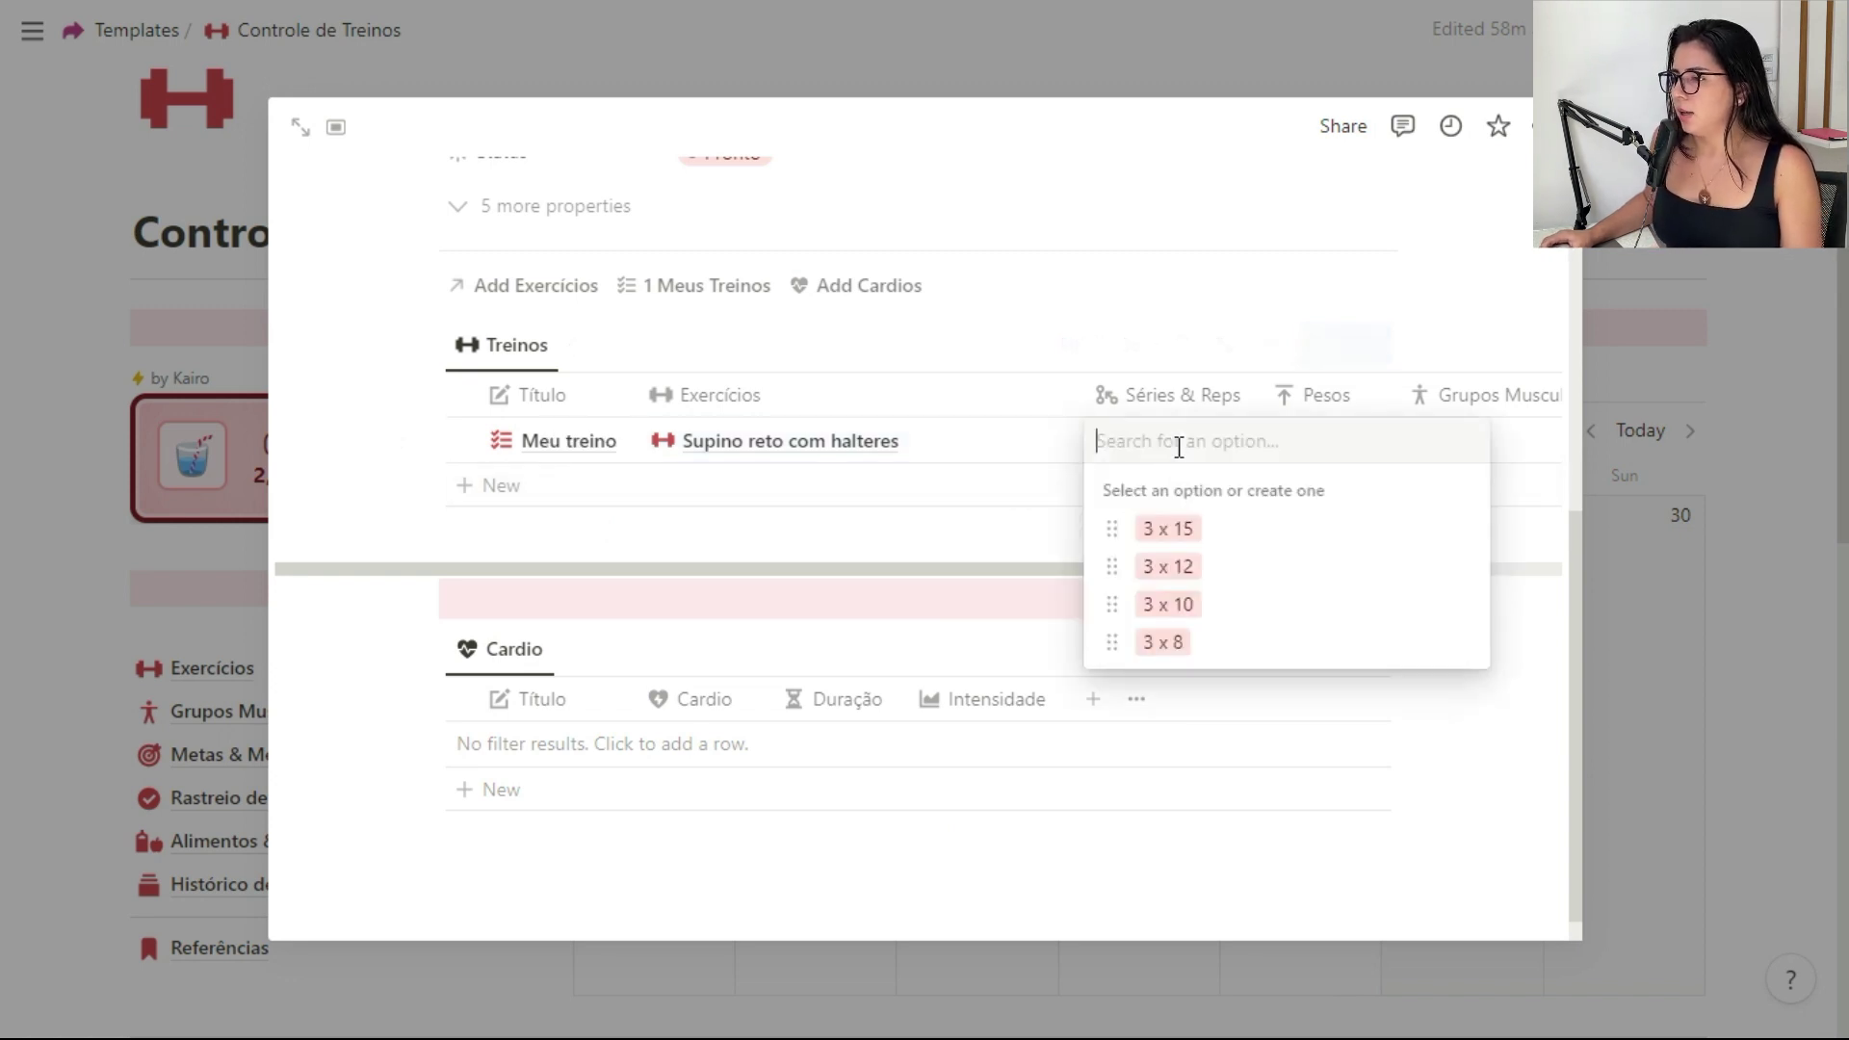
left_click(1174, 607)
left_click(1338, 442)
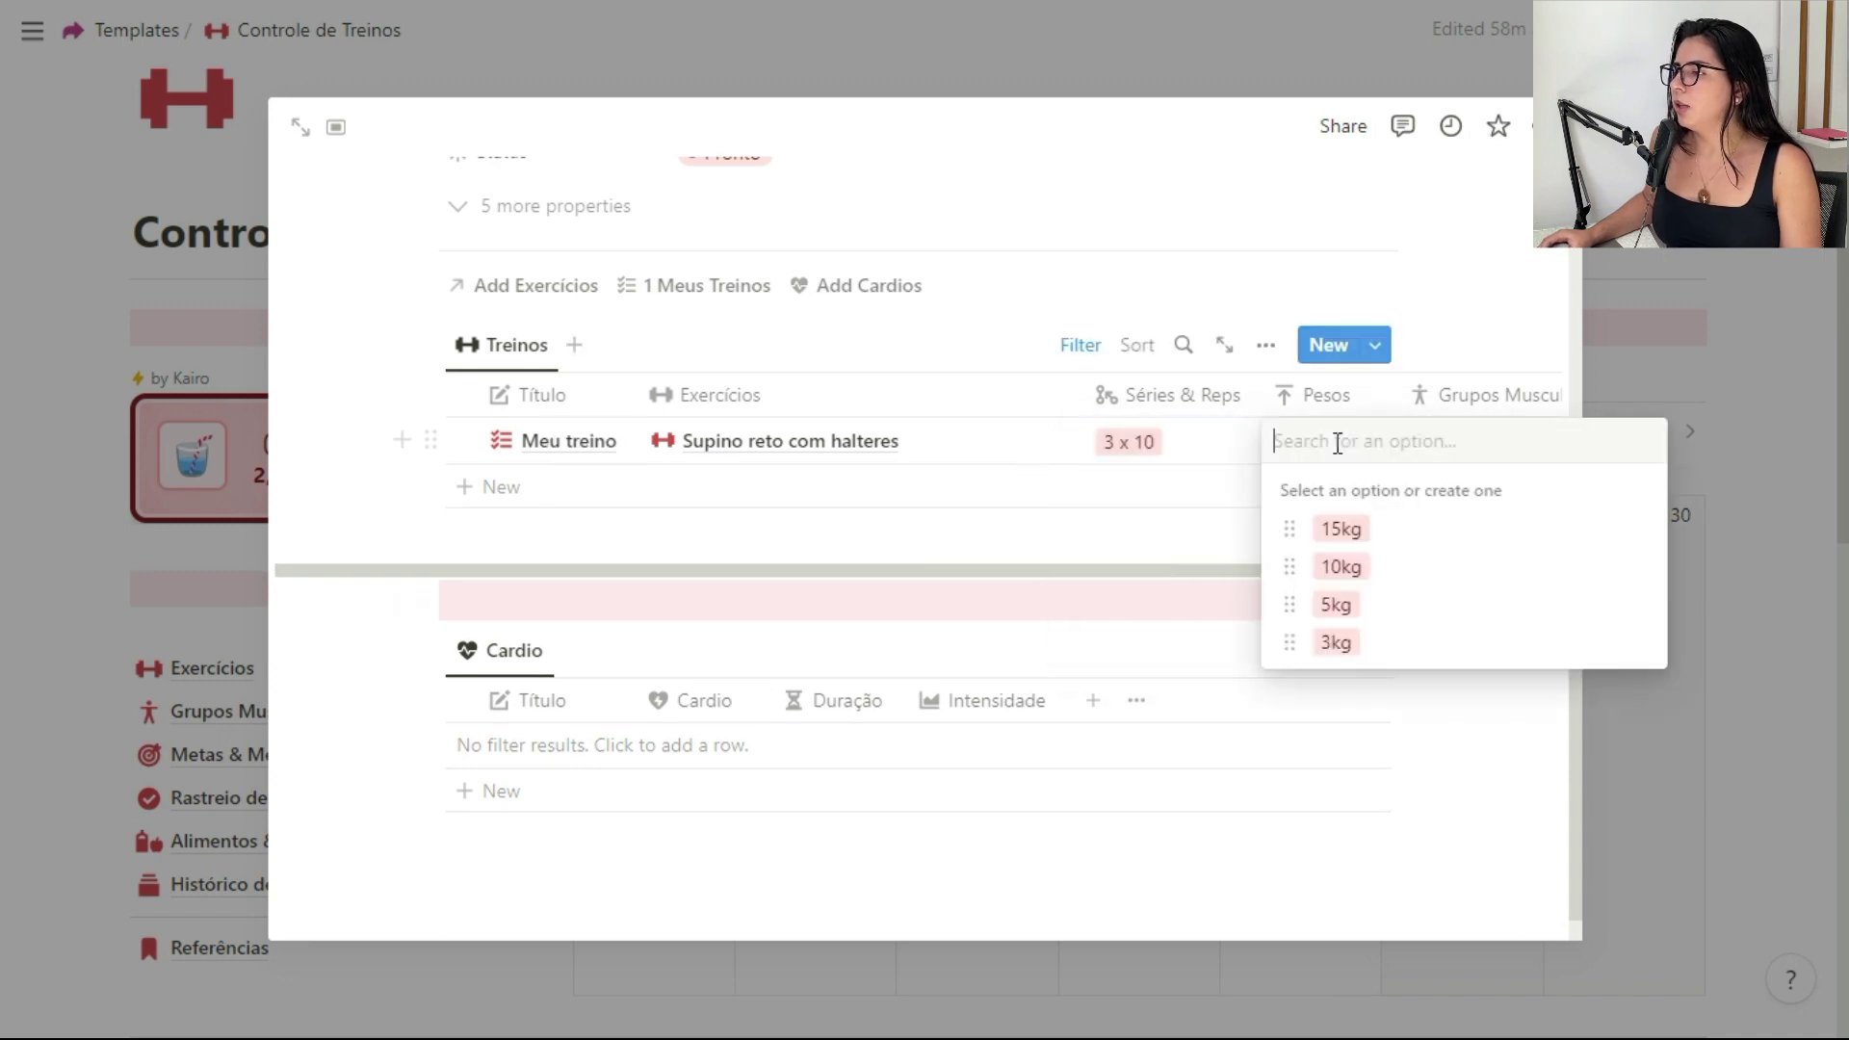
left_click(1338, 609)
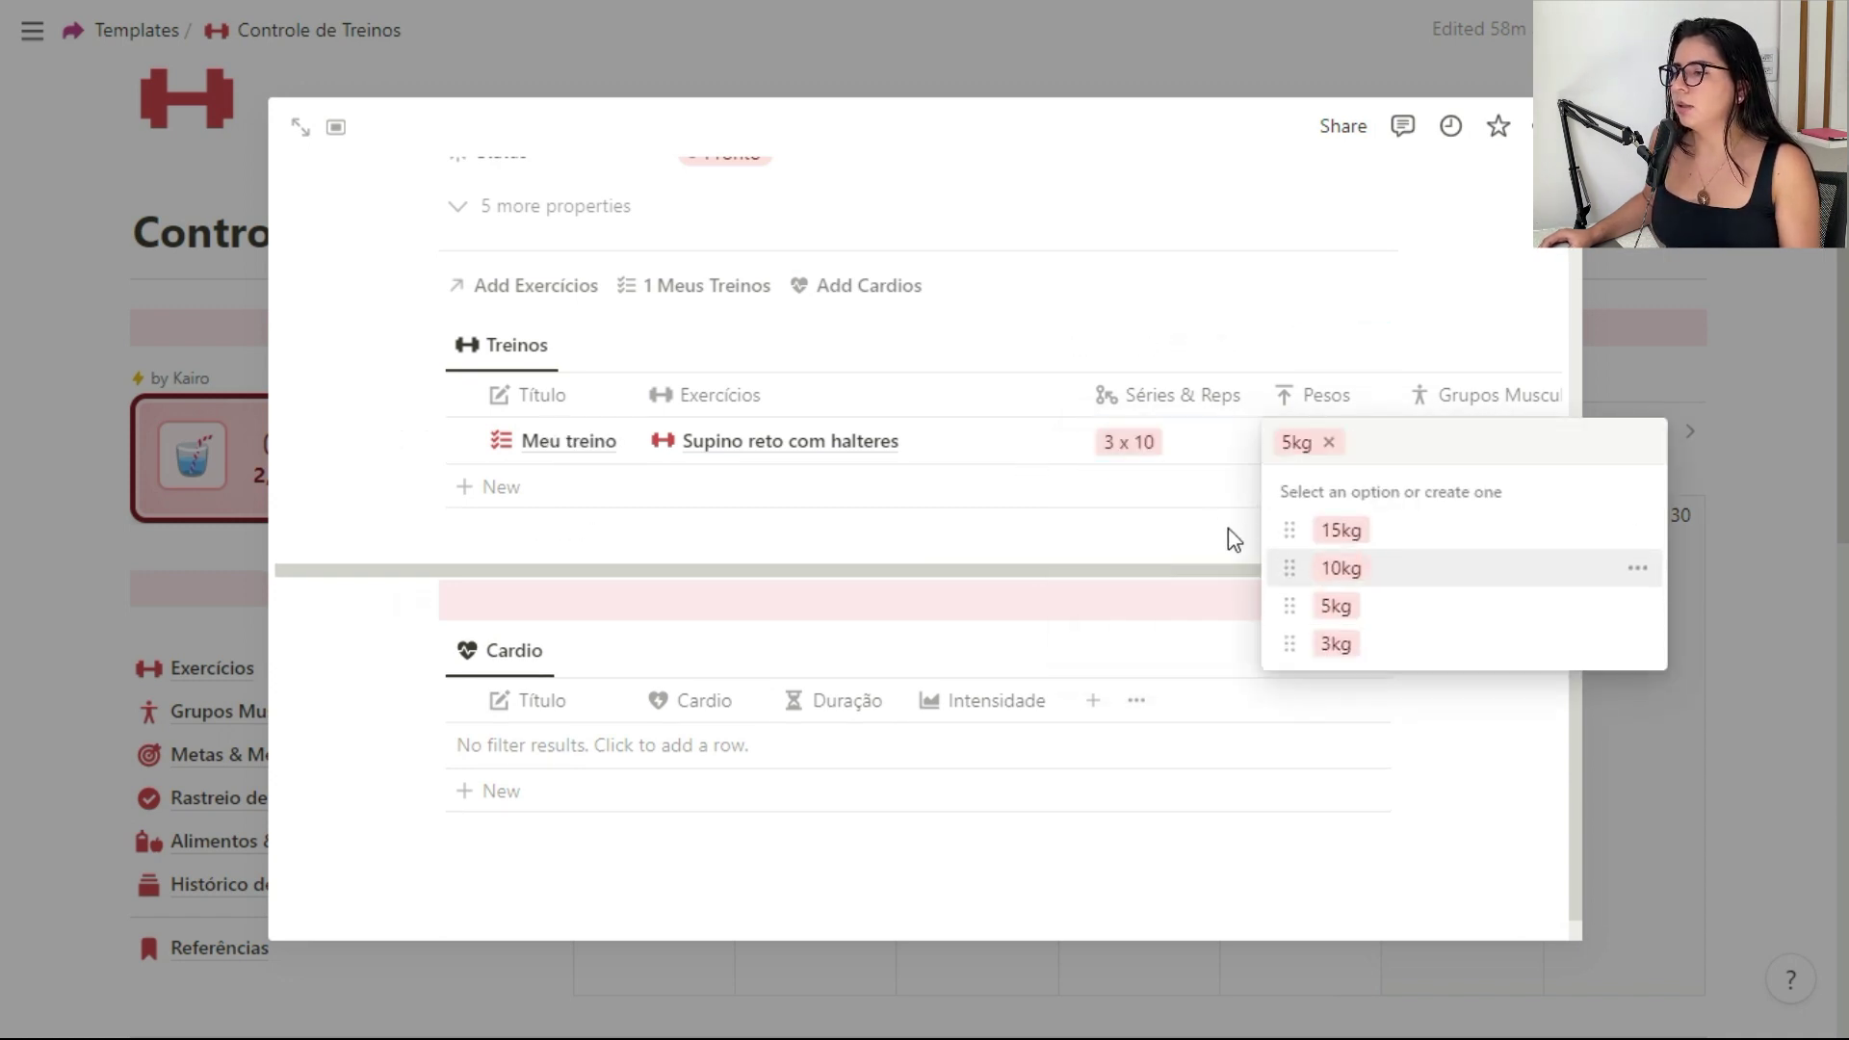
left_click(1231, 531)
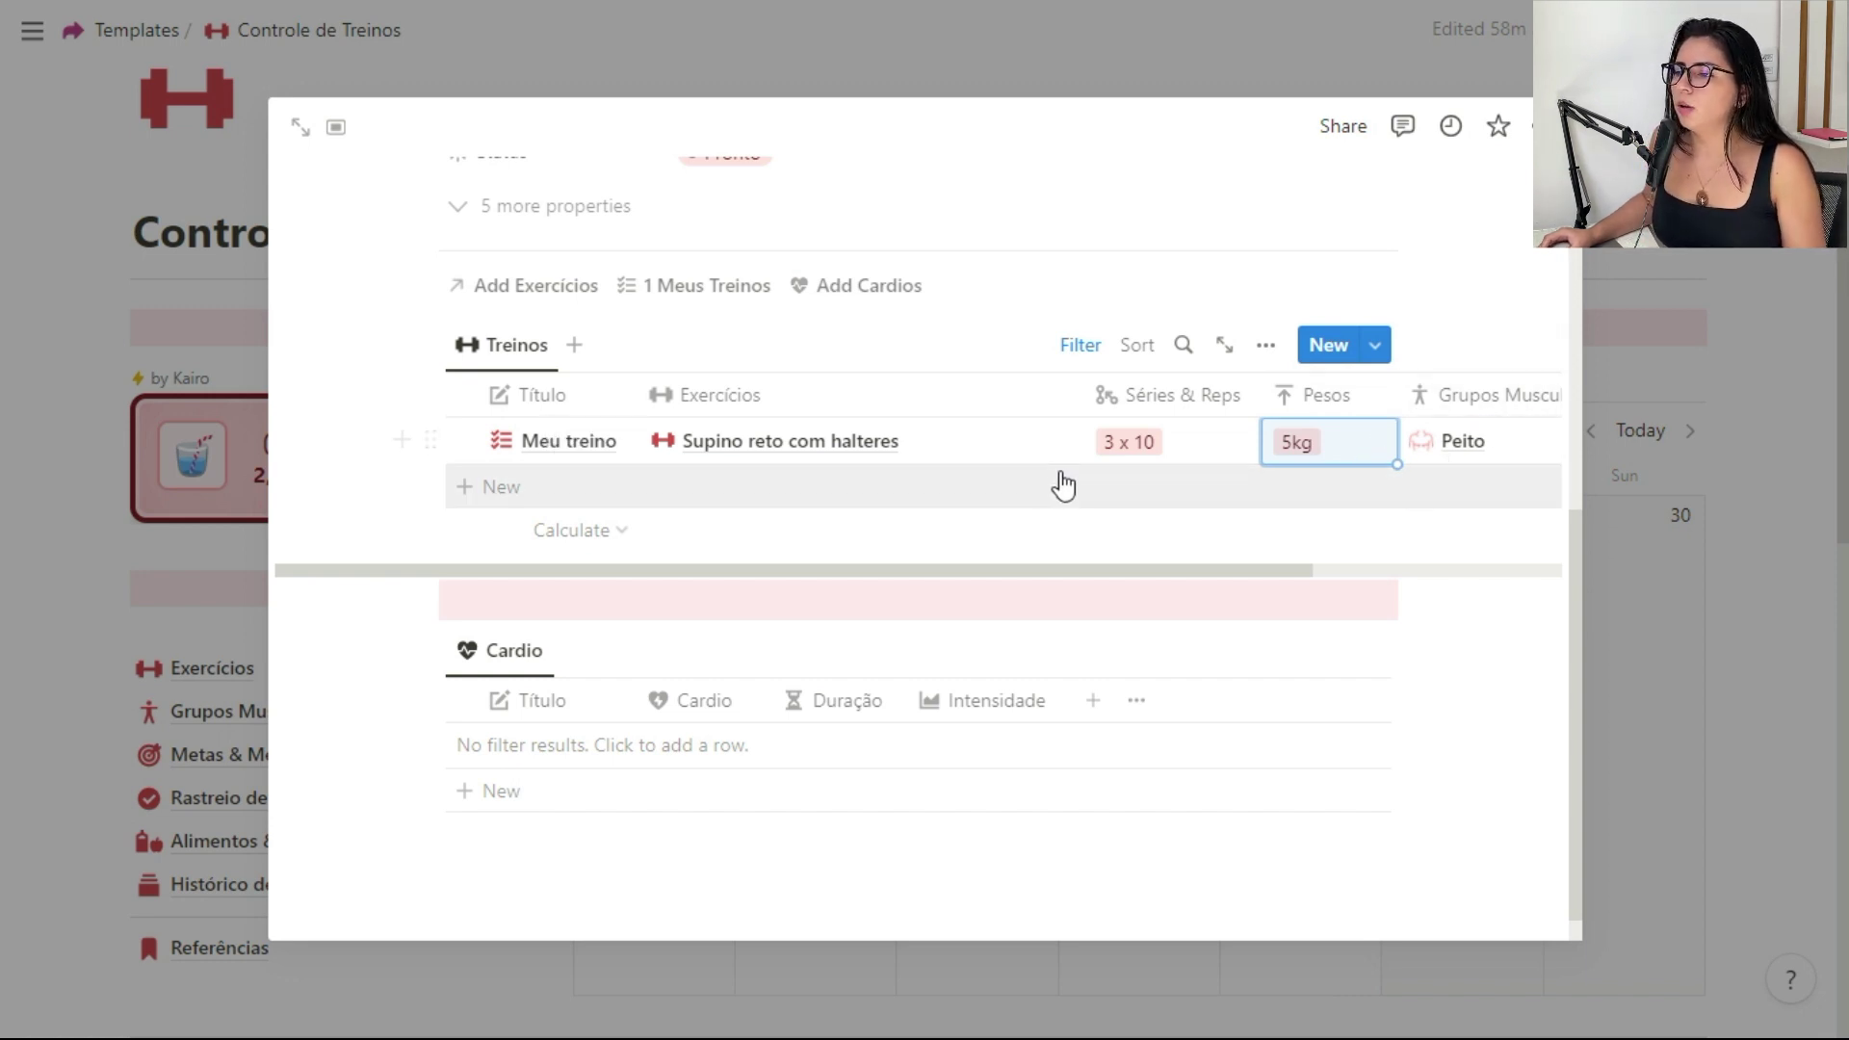
Step: Add two more Treinos rows, one for Flexão de braços inclinada with 3 x 8 and one for Supino reto com barra
left_click(658, 489)
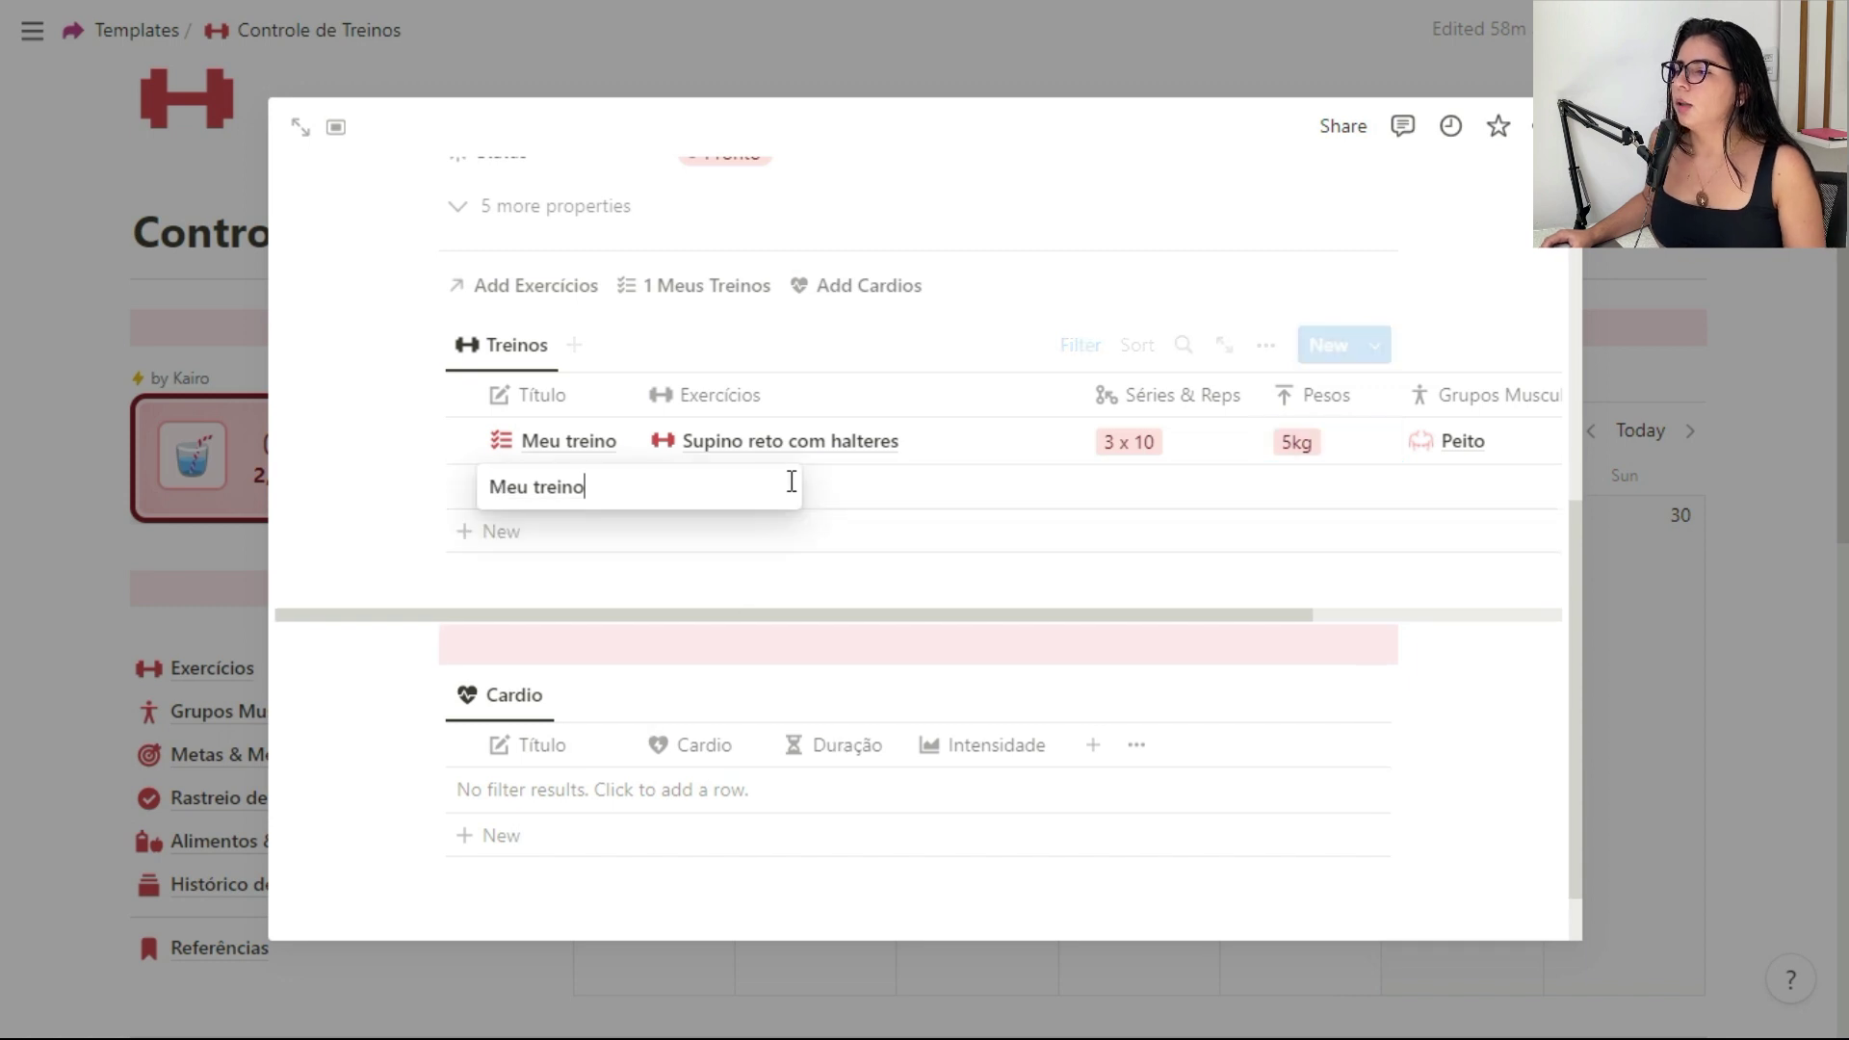
left_click(854, 488)
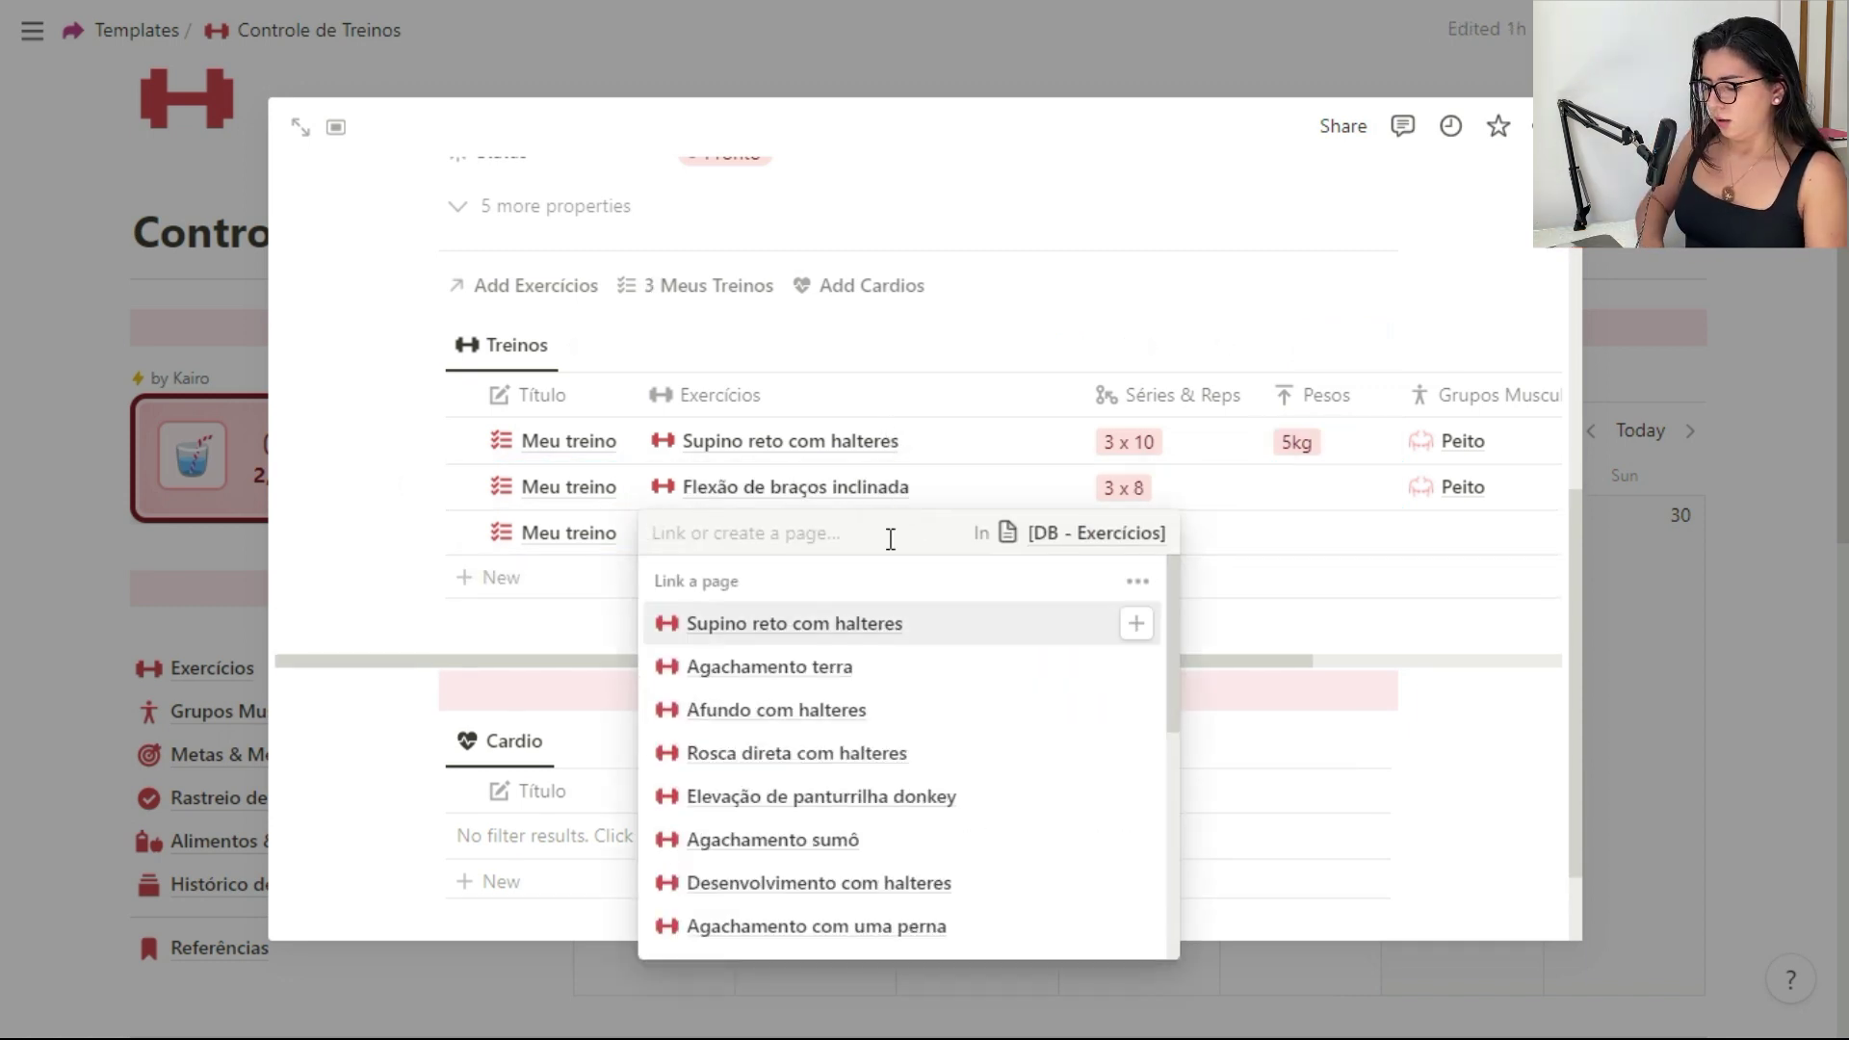
type("supino")
left_click(1141, 664)
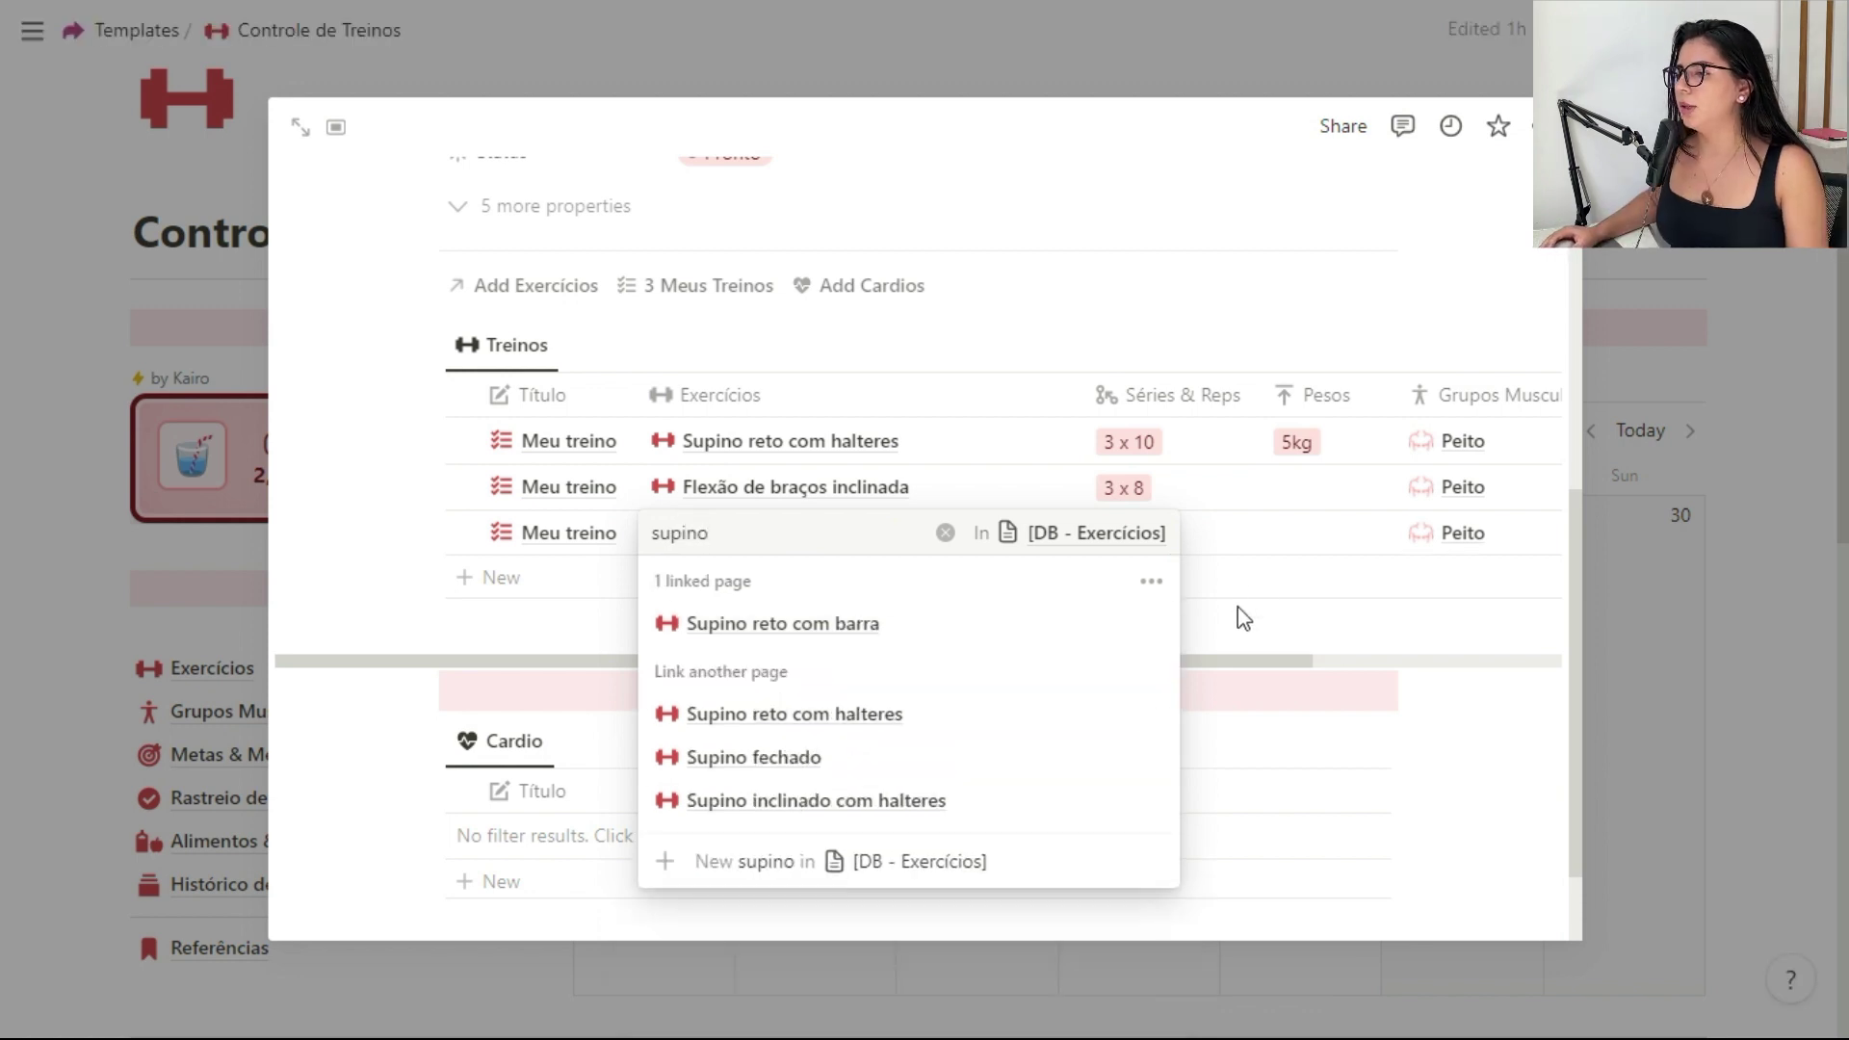
key("Escape")
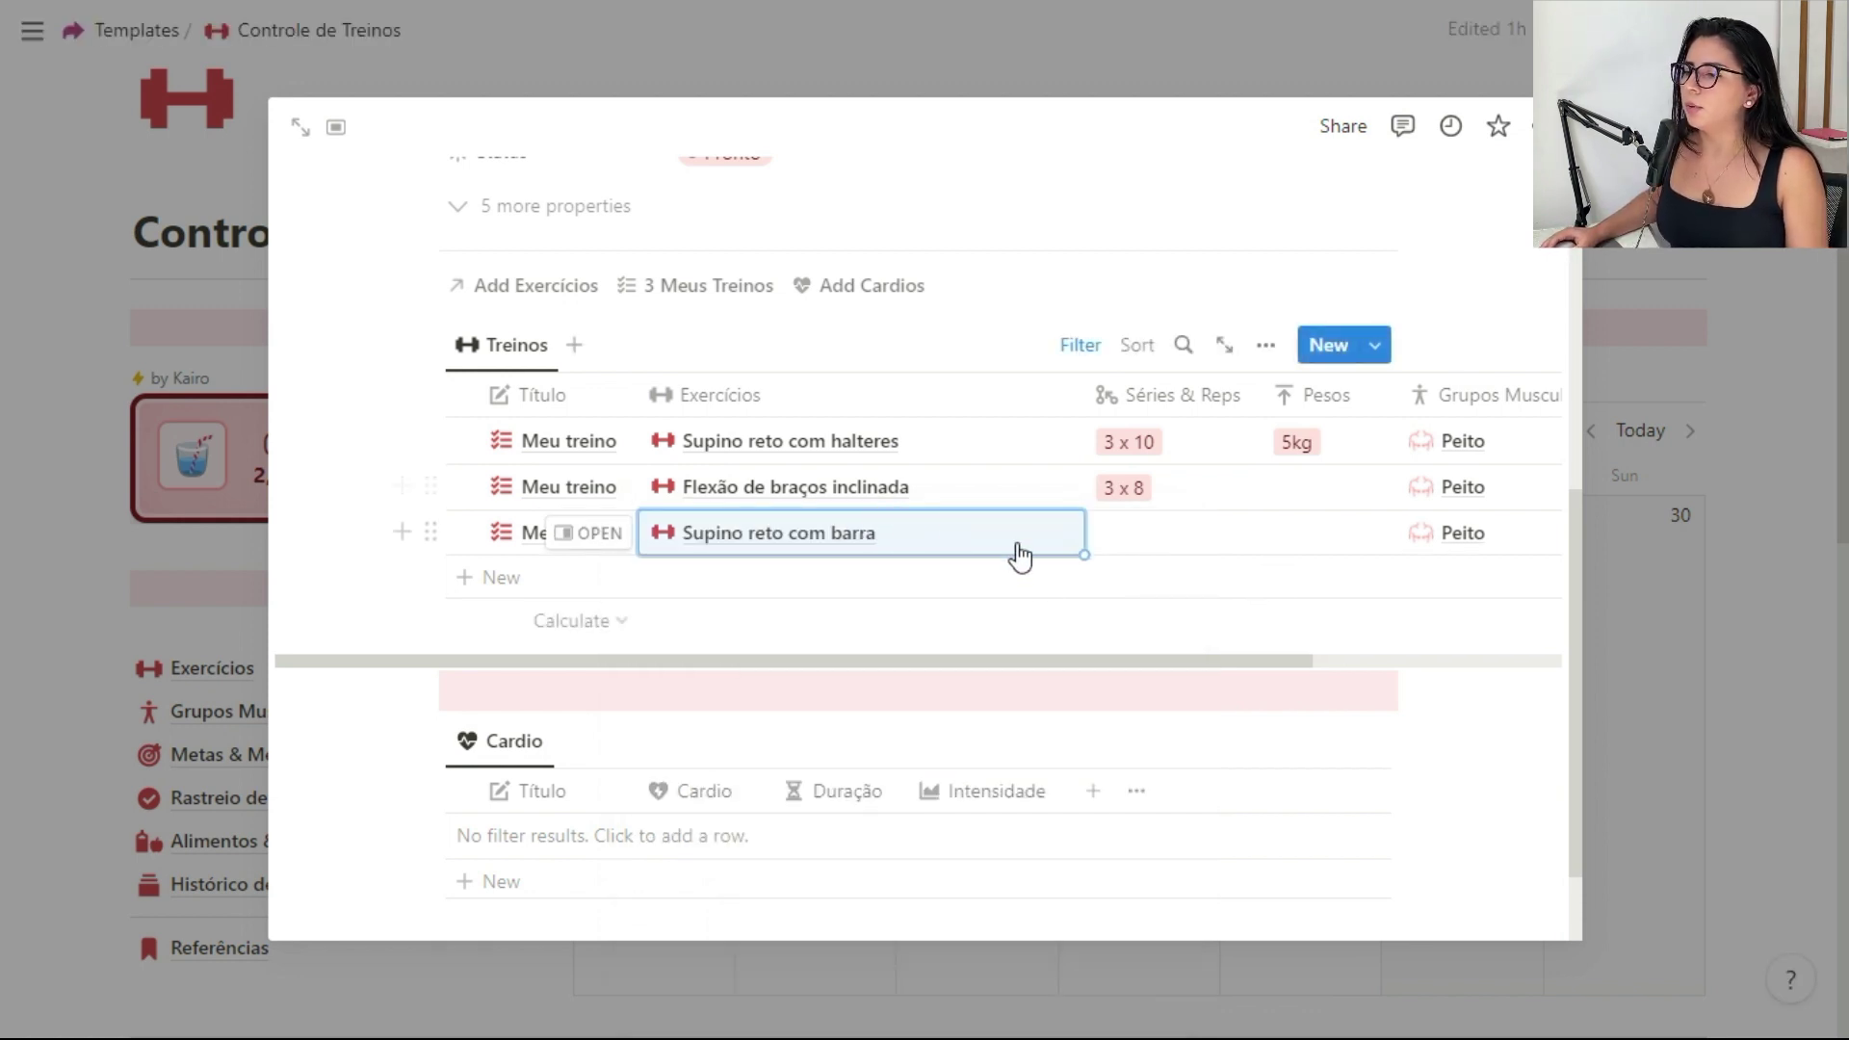
Step: Set Séries & Reps to 3 x 12 and Pesos to 5kg for Supino reto com barra
left_click(1163, 556)
left_click(1342, 666)
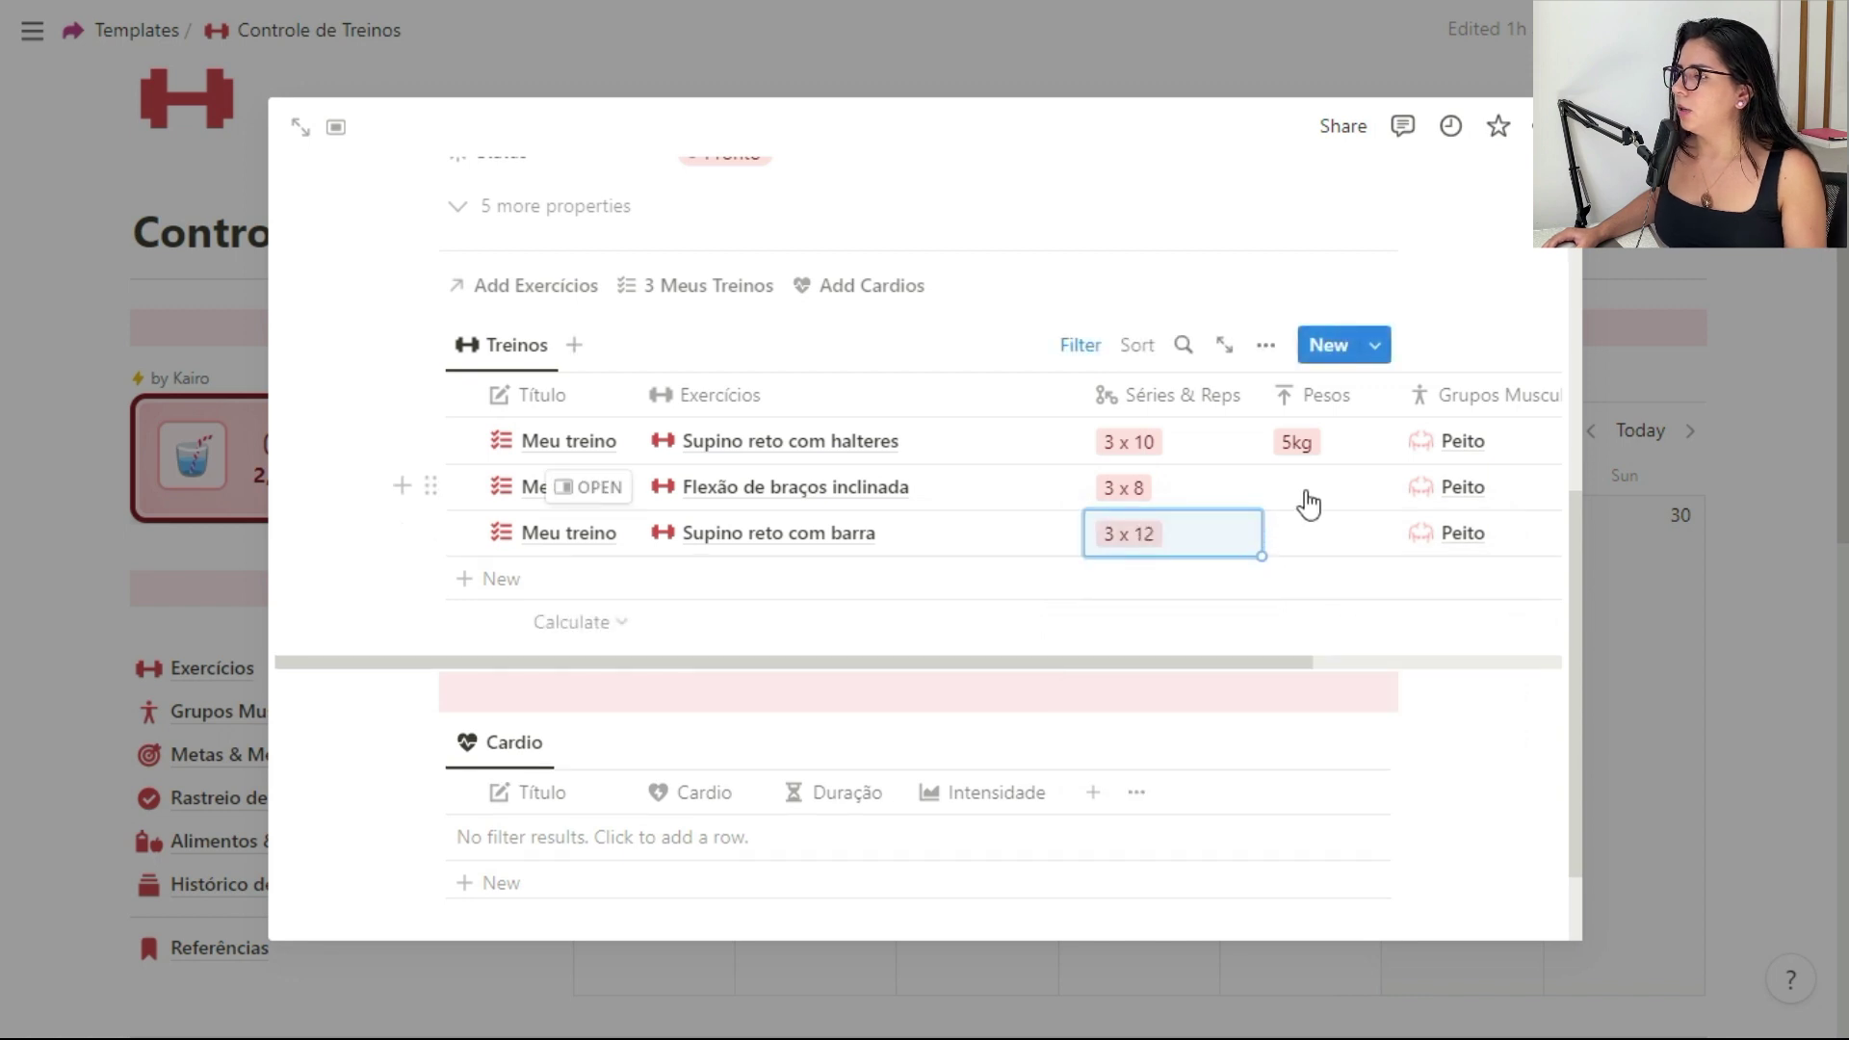
left_click(1319, 535)
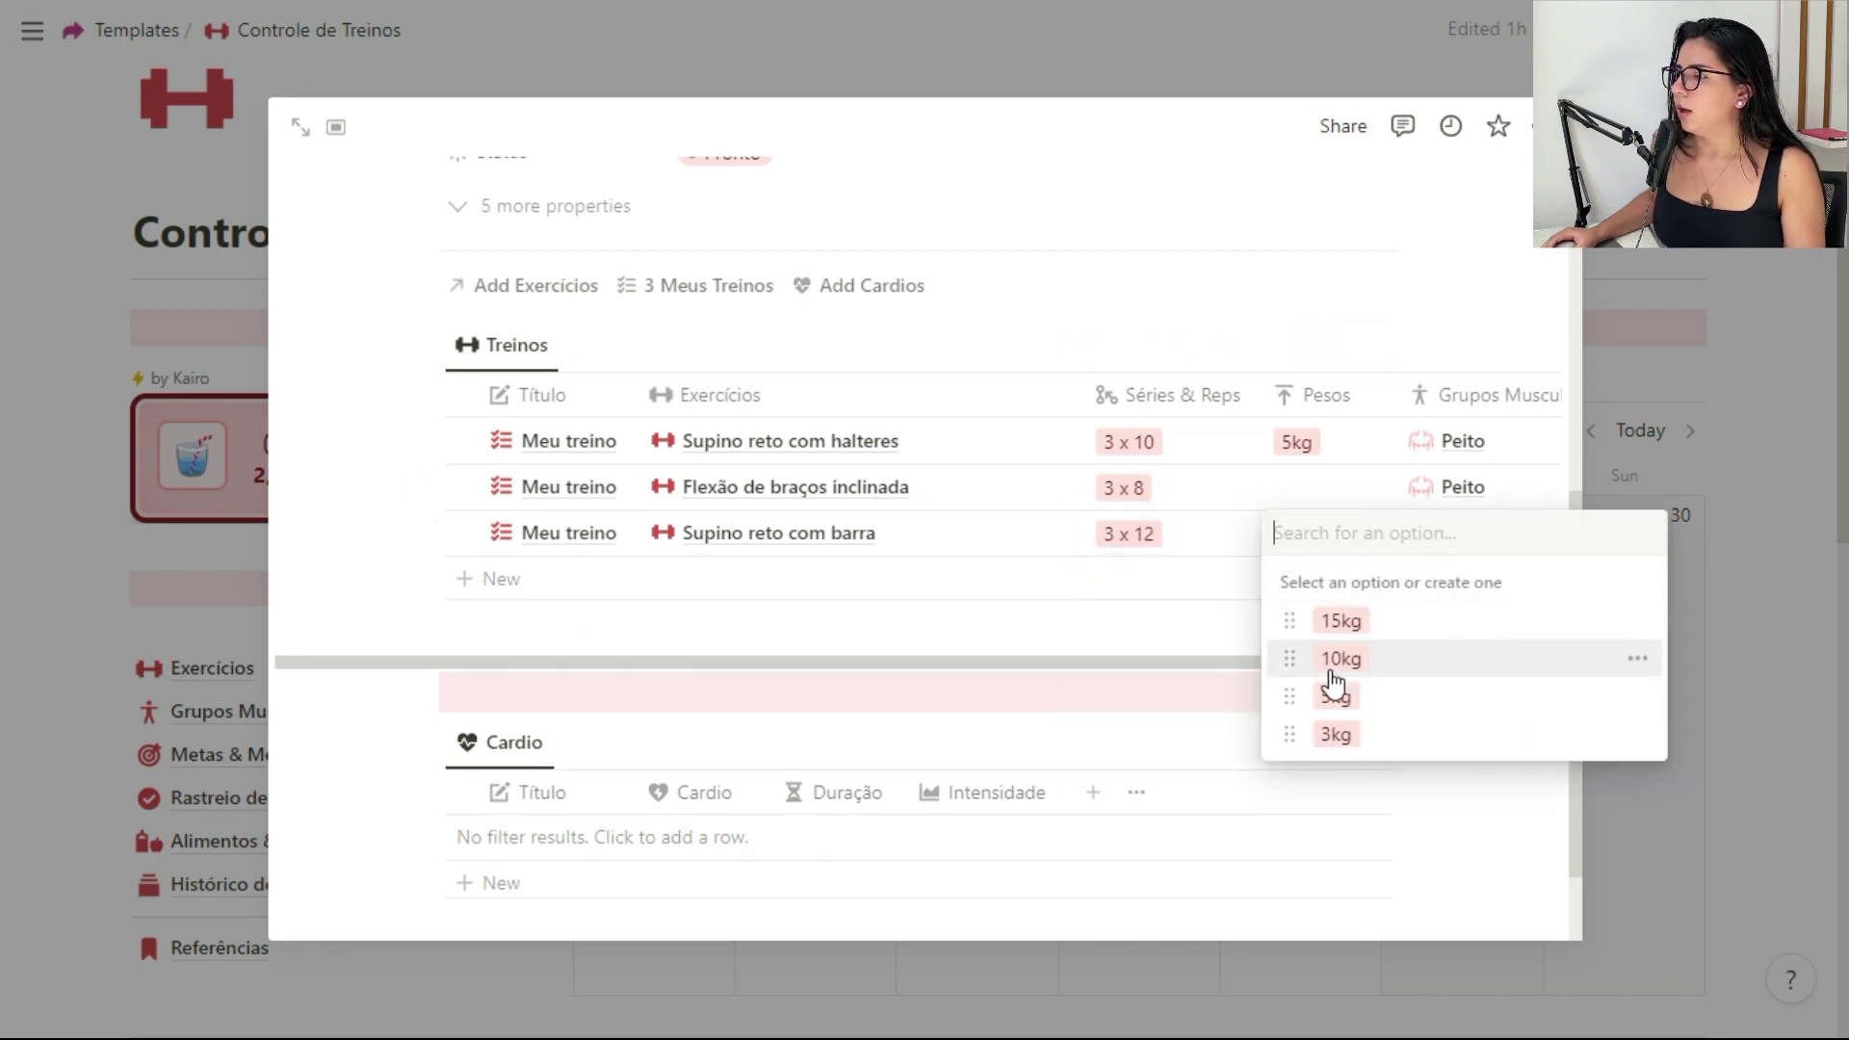
left_click(1335, 697)
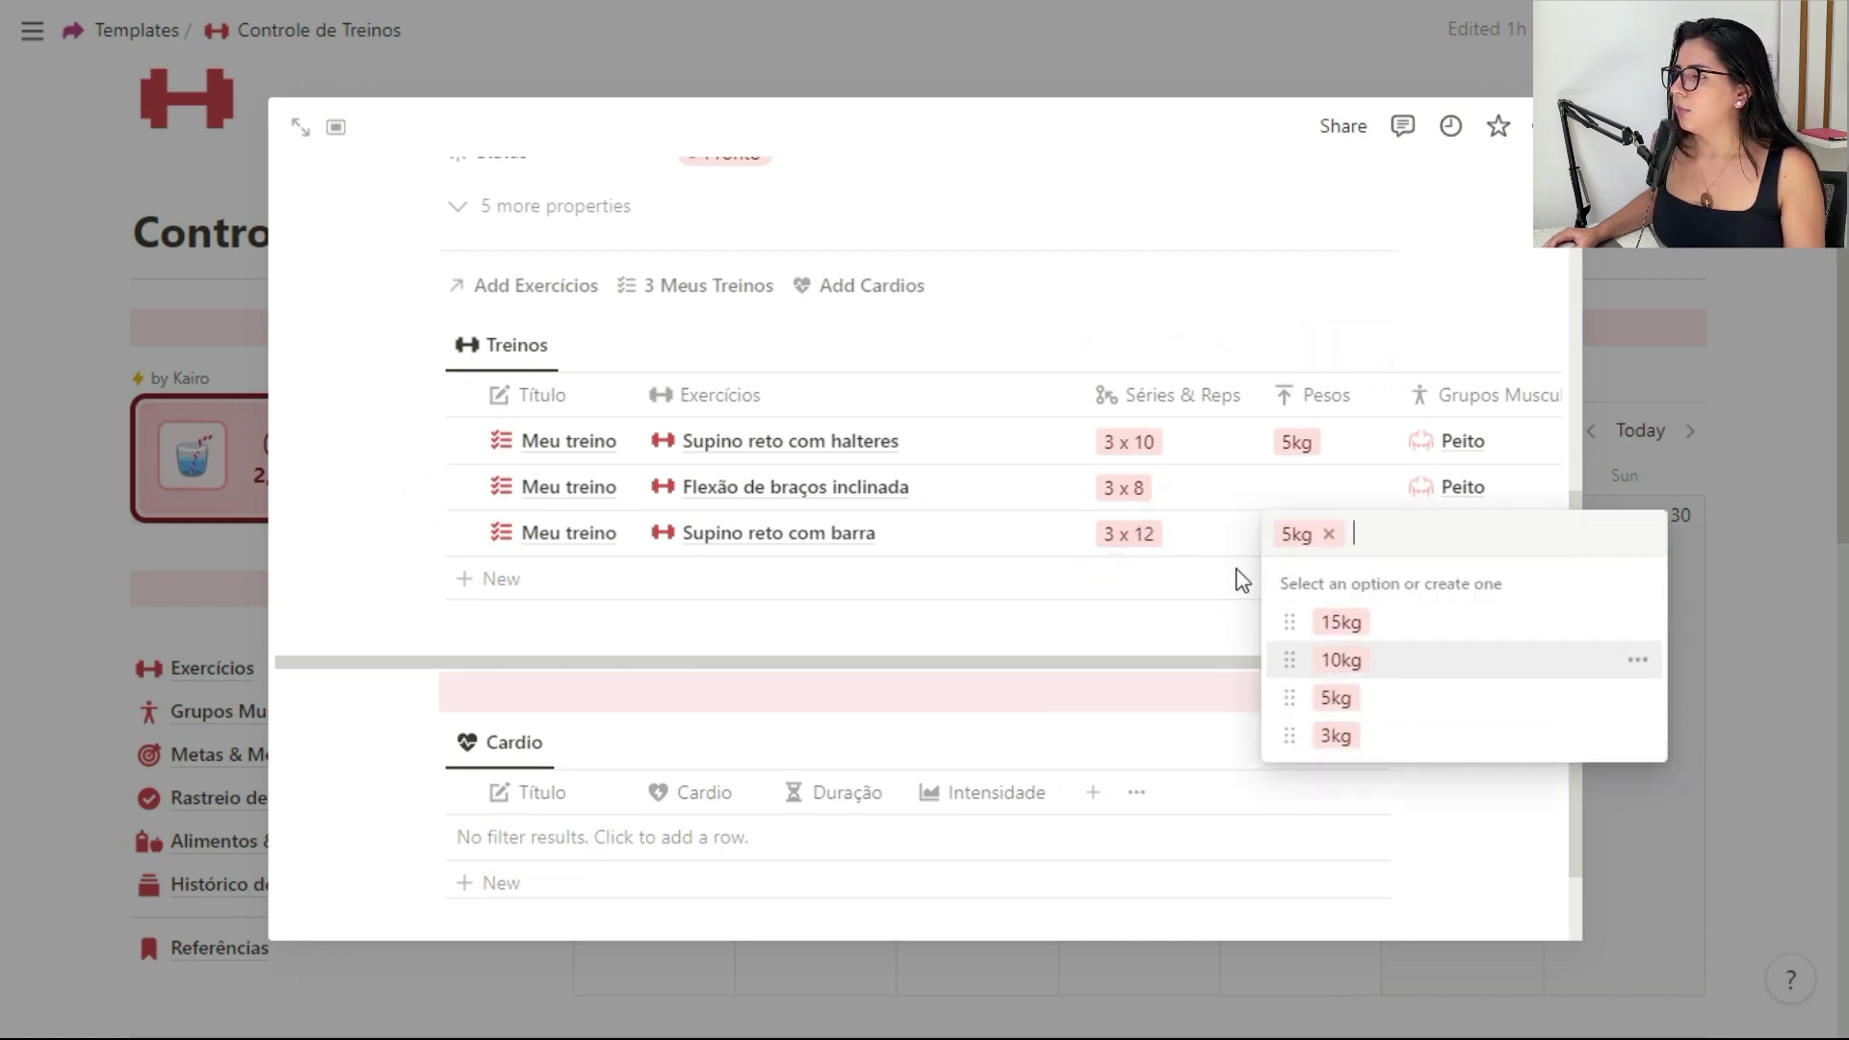
key("Escape")
Step: Add a row to the workout's Cardio table and set its cardio type to HIIT
scroll(782, 555, "down", 2)
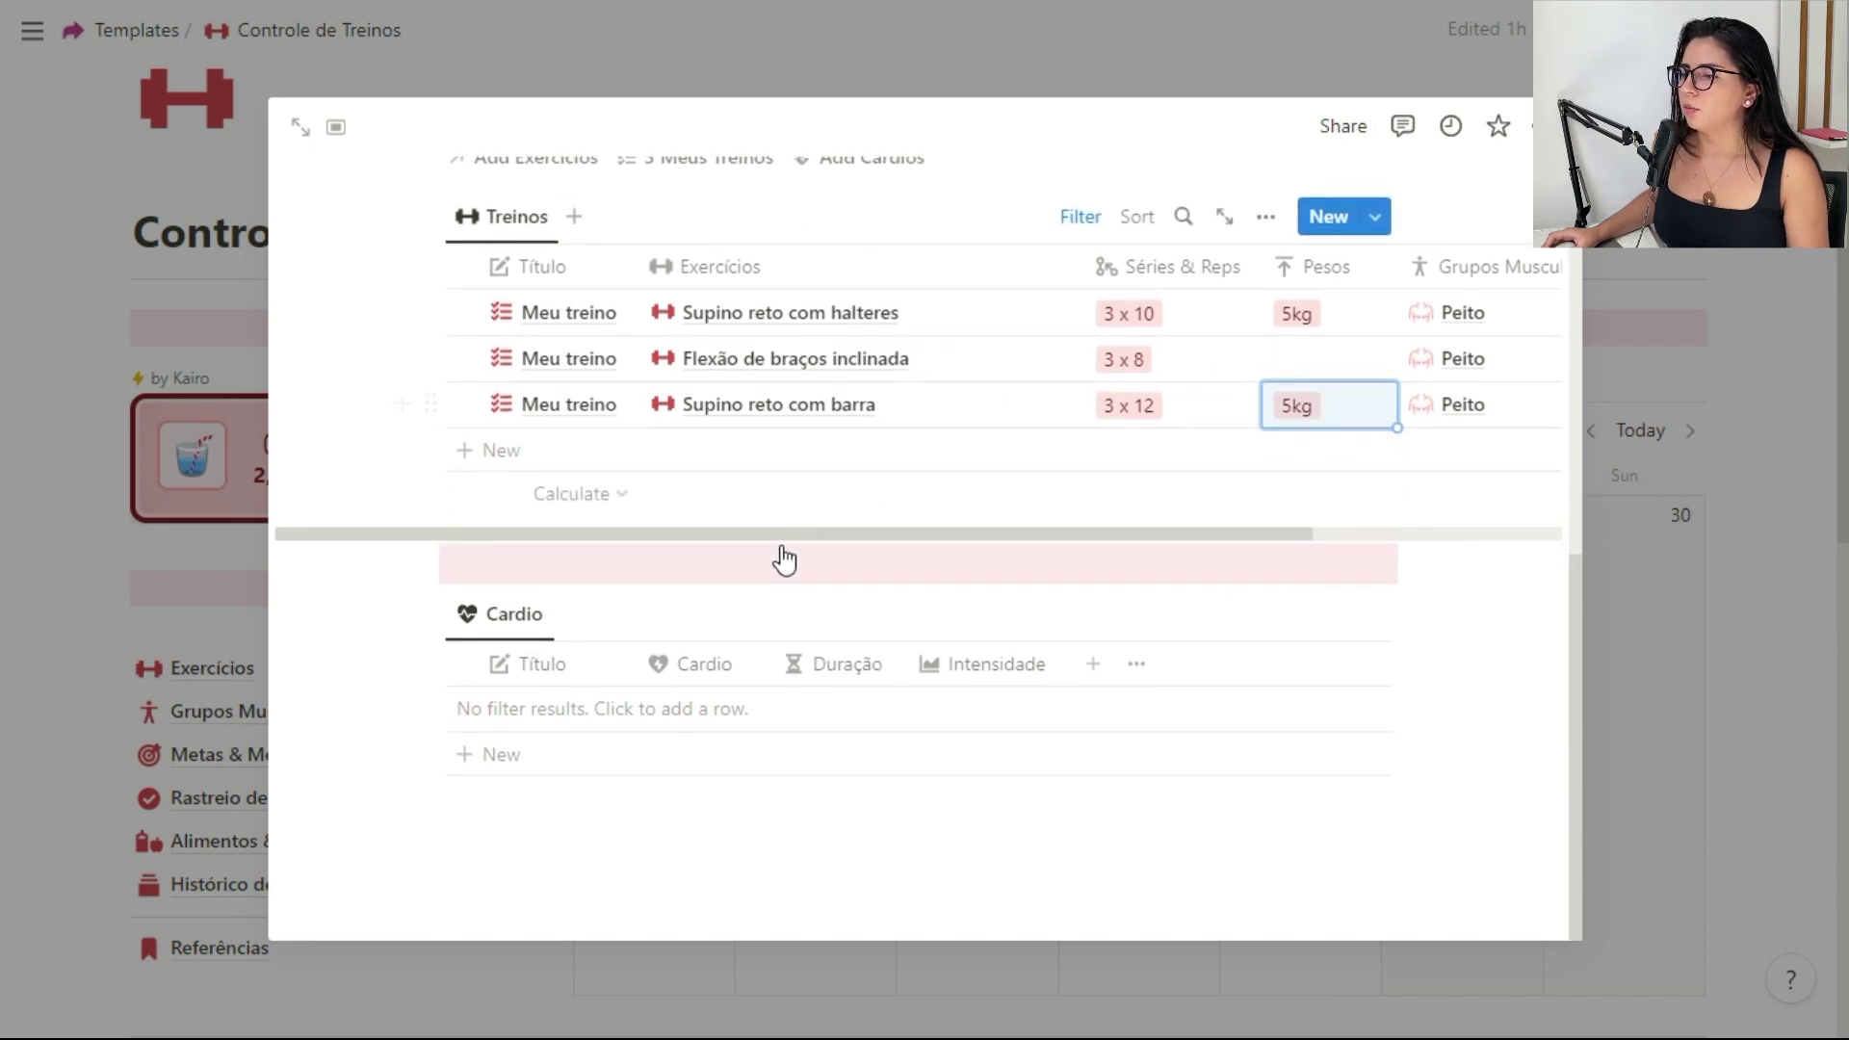
left_click(714, 773)
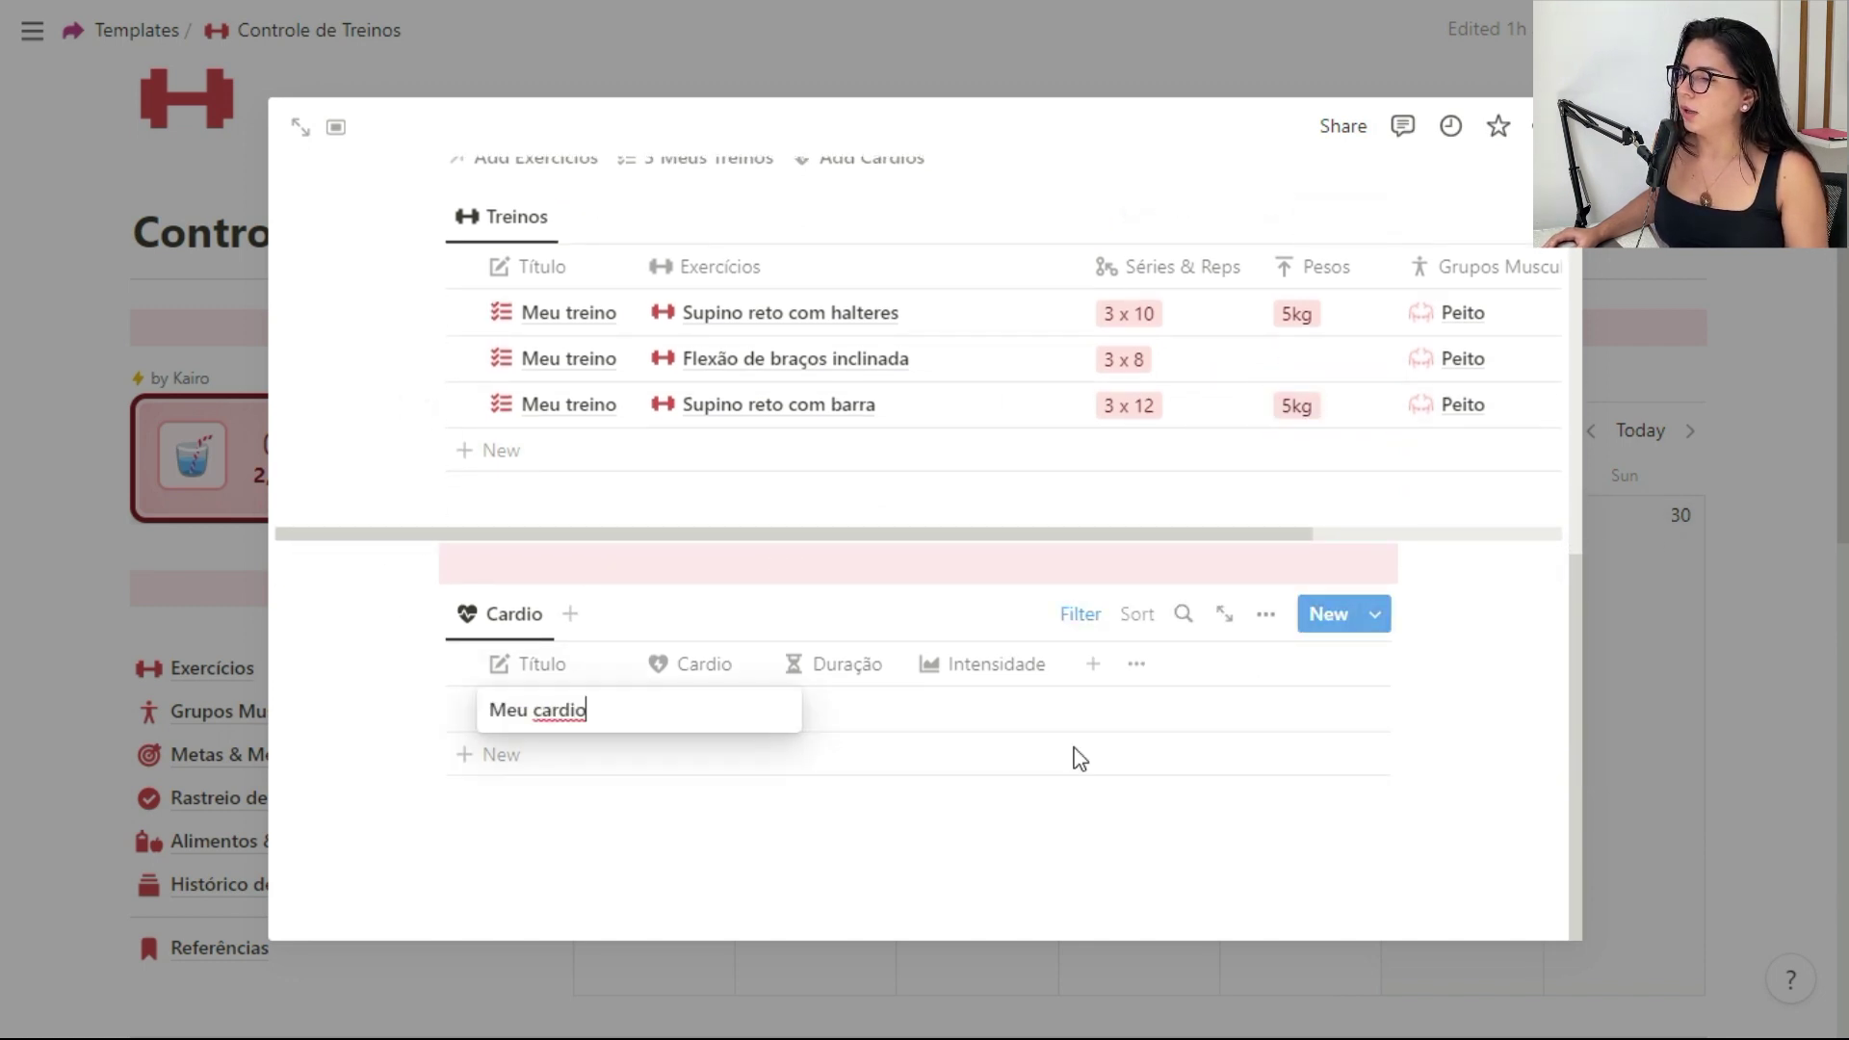
key("Escape")
left_click(720, 727)
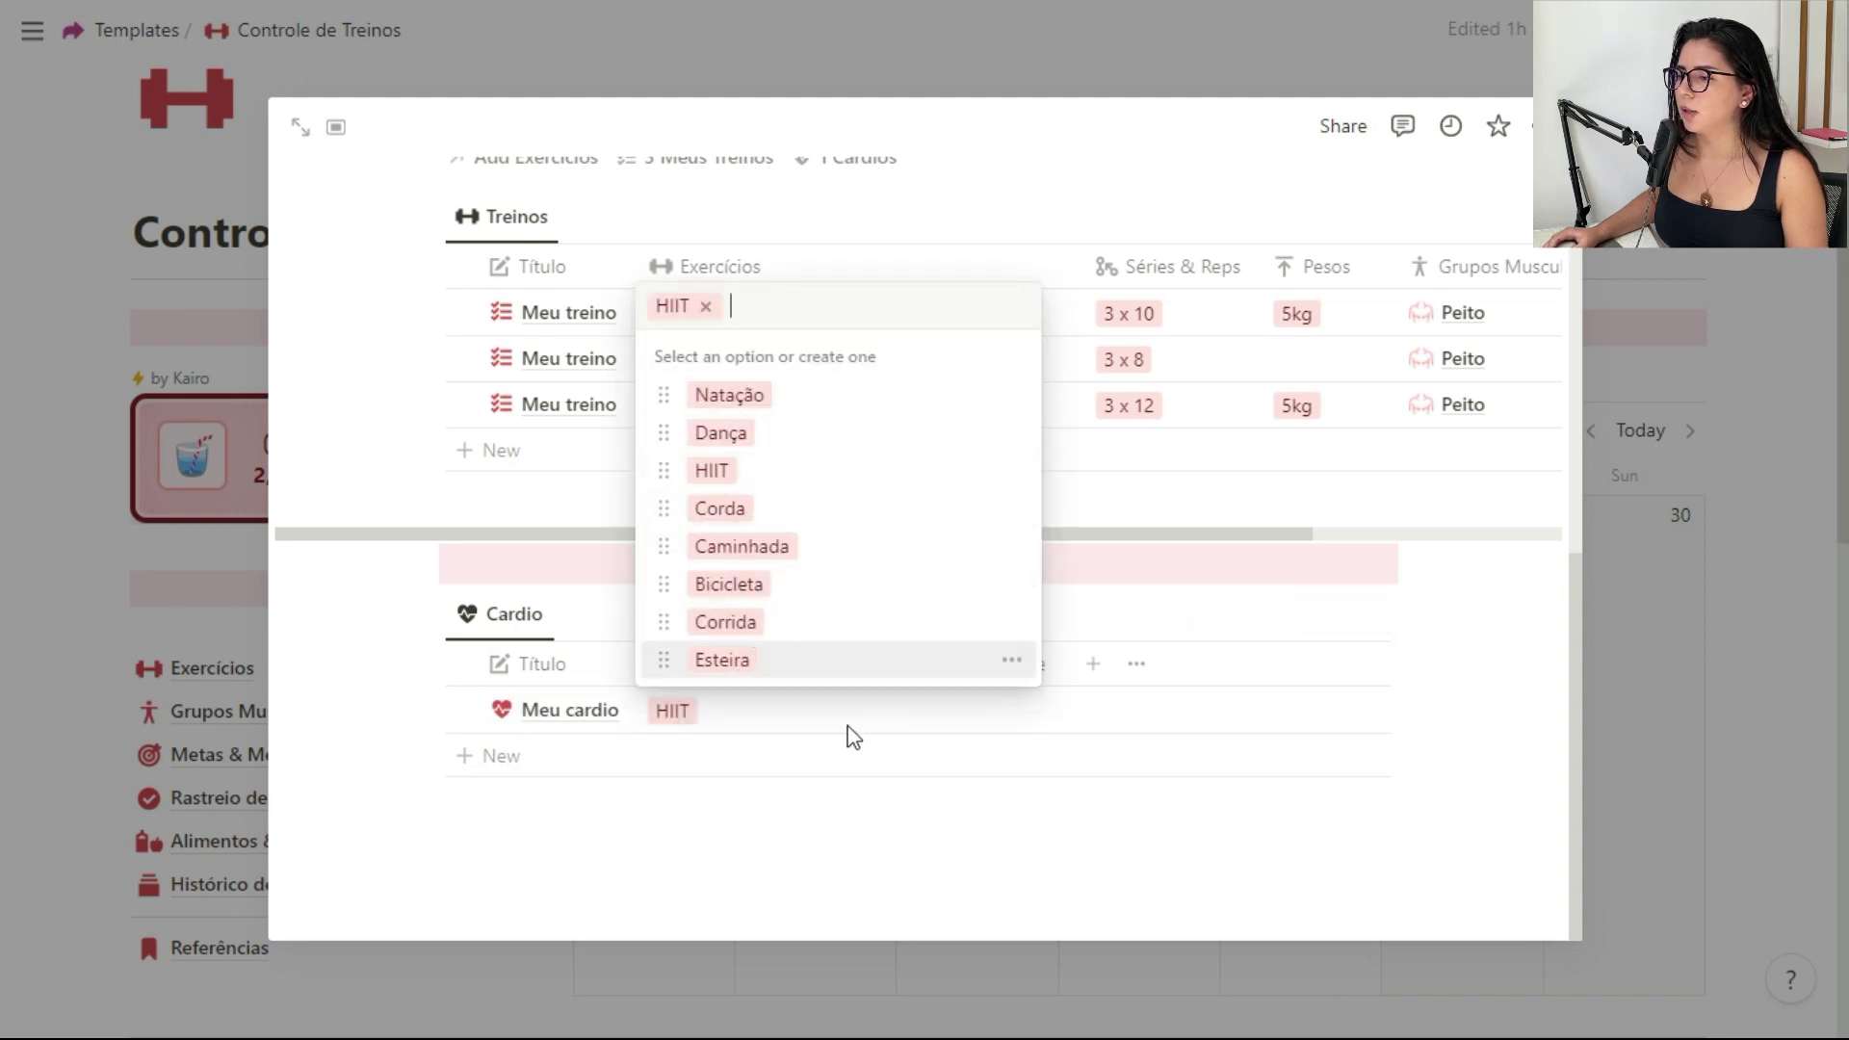
key("Escape")
Step: Set the HIIT cardio's Duração to 15 min and Intensidade to Moderada
left_click(821, 722)
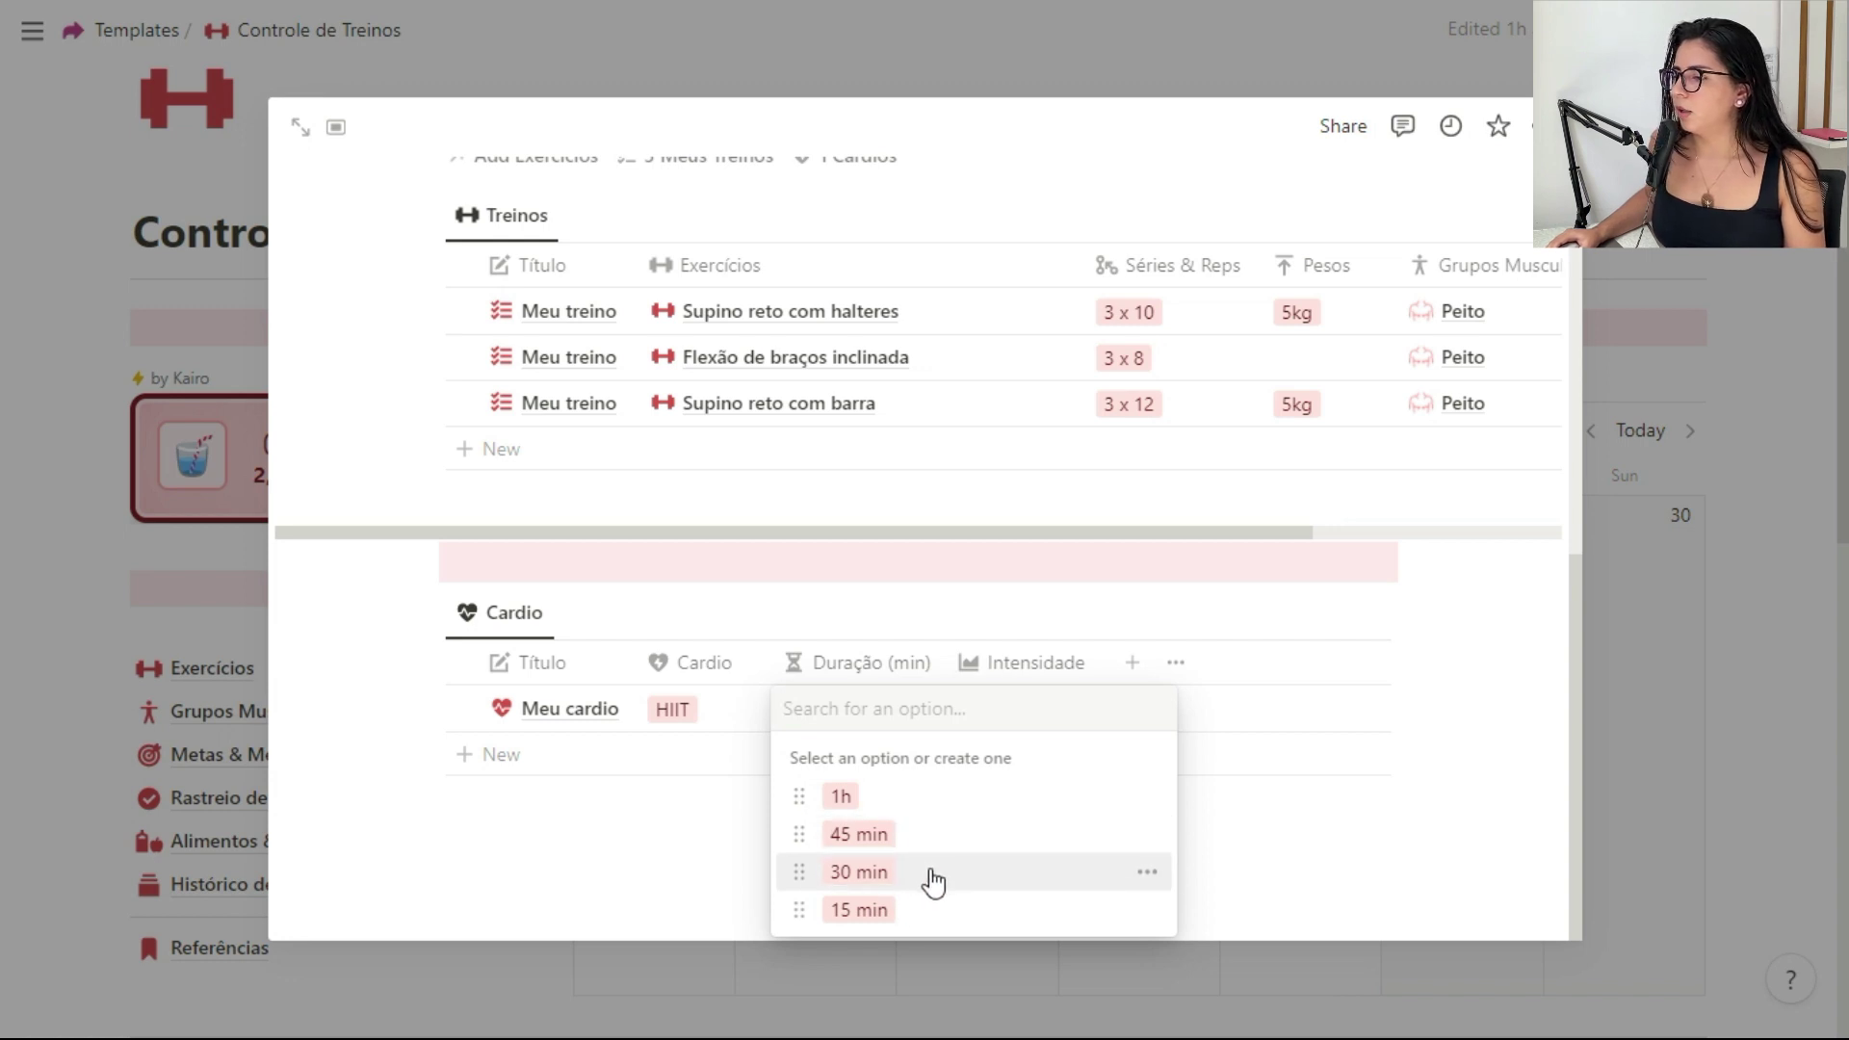
left_click(892, 909)
left_click(1037, 716)
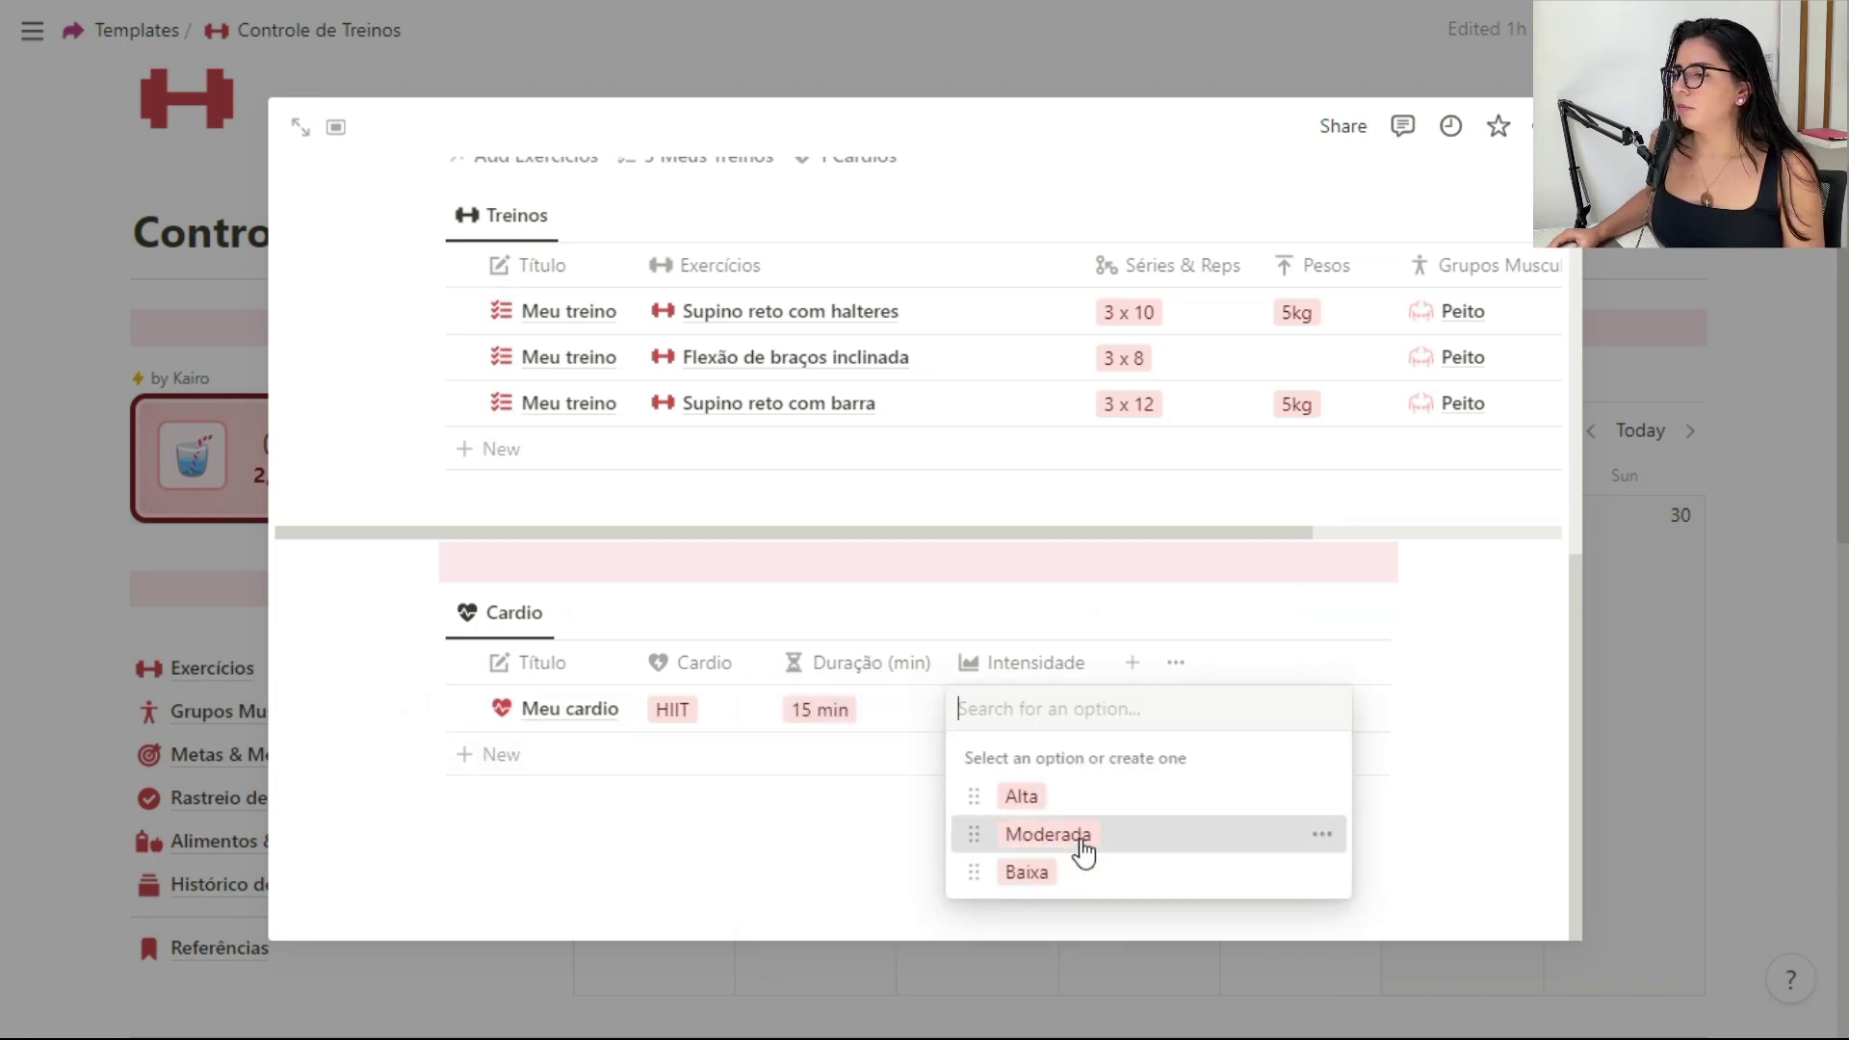
left_click(1078, 847)
Step: Review the April 28 workout's properties and its Treinos and Cardio tables, including how it opens from the weekly calendar
scroll(1440, 685, "up", 5)
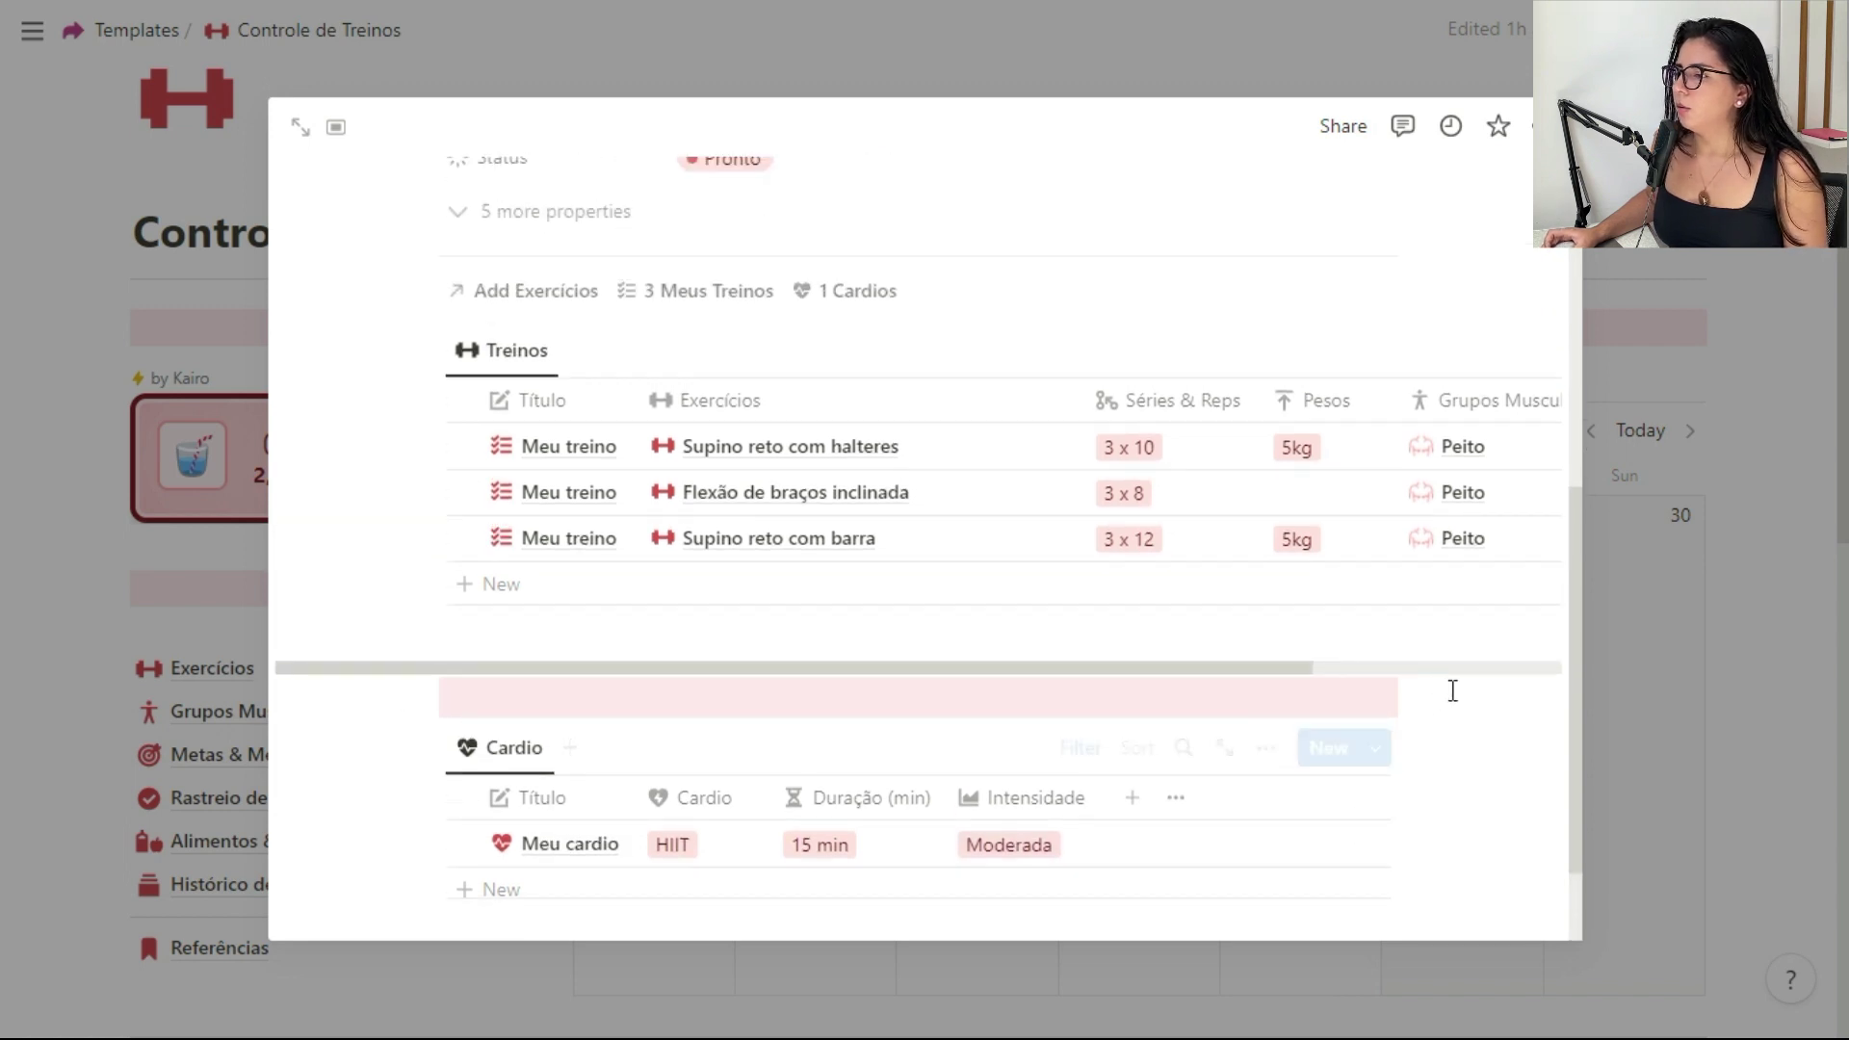
scroll(967, 616, "down", 4)
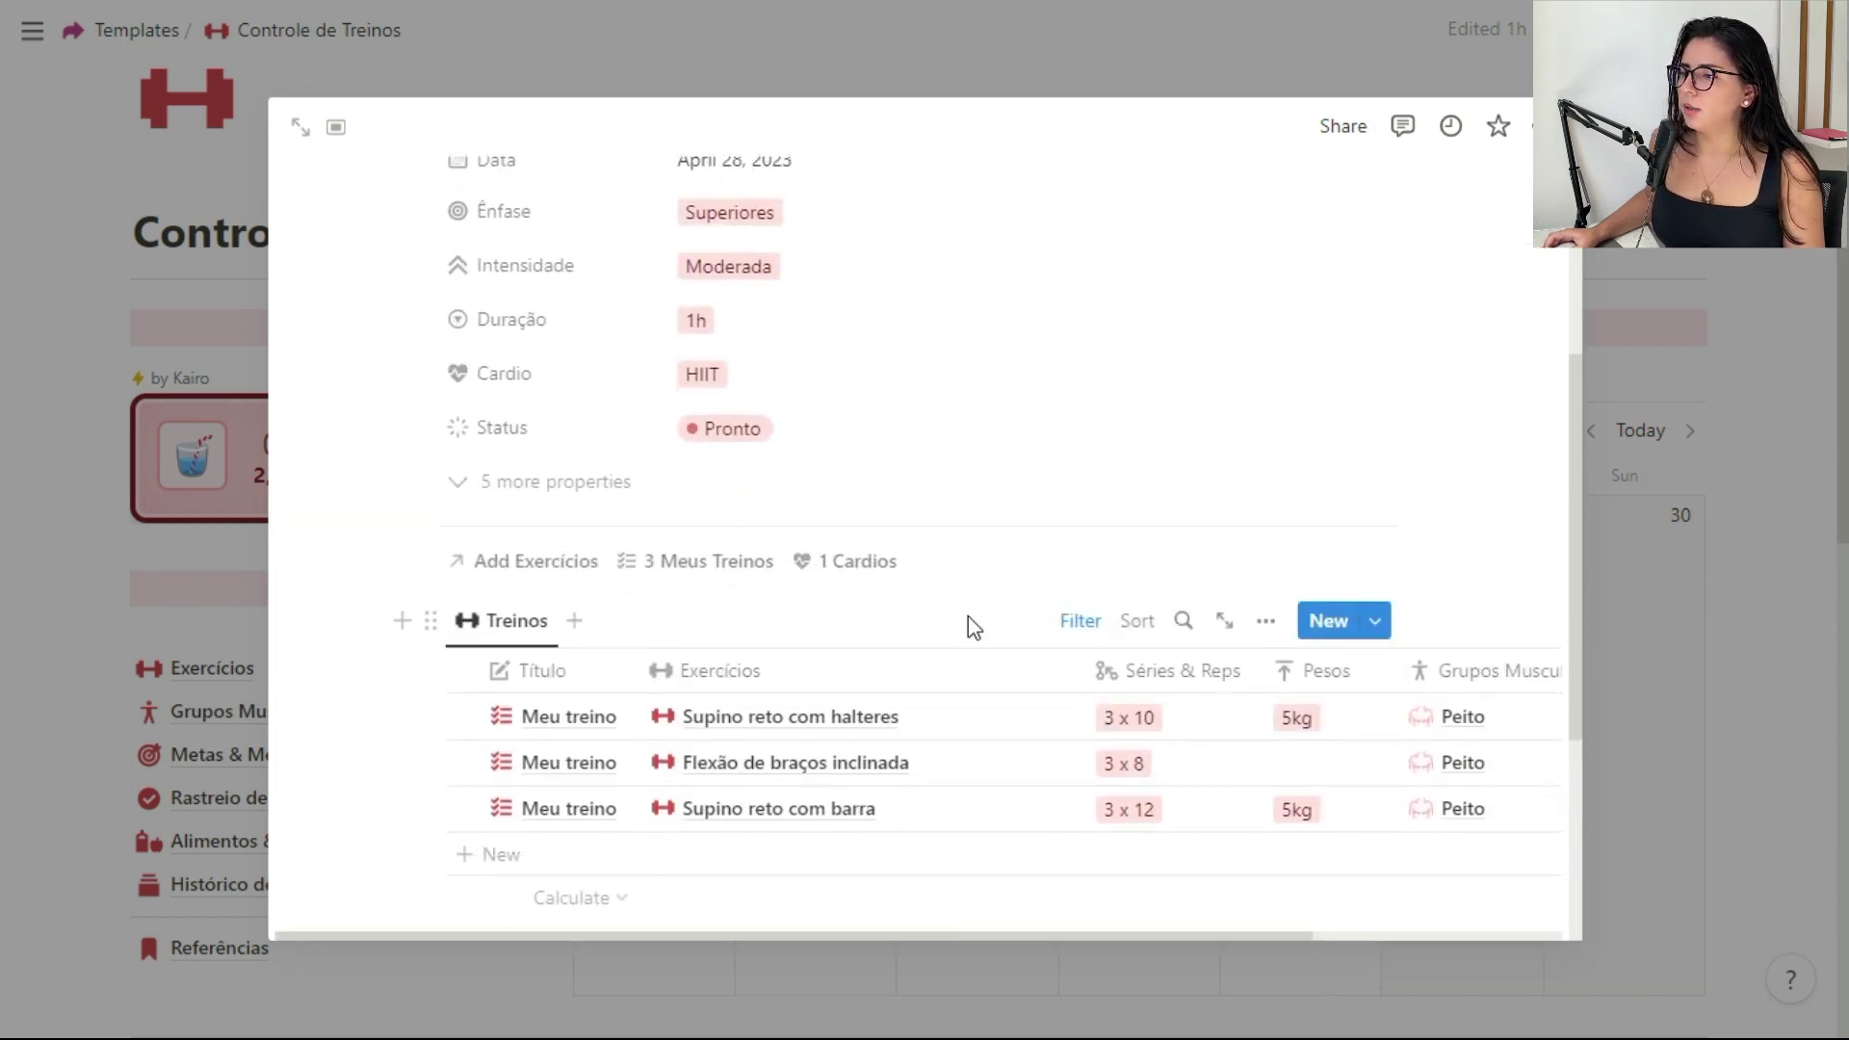
scroll(963, 751, "up", 3)
scroll(1141, 692, "up", 2)
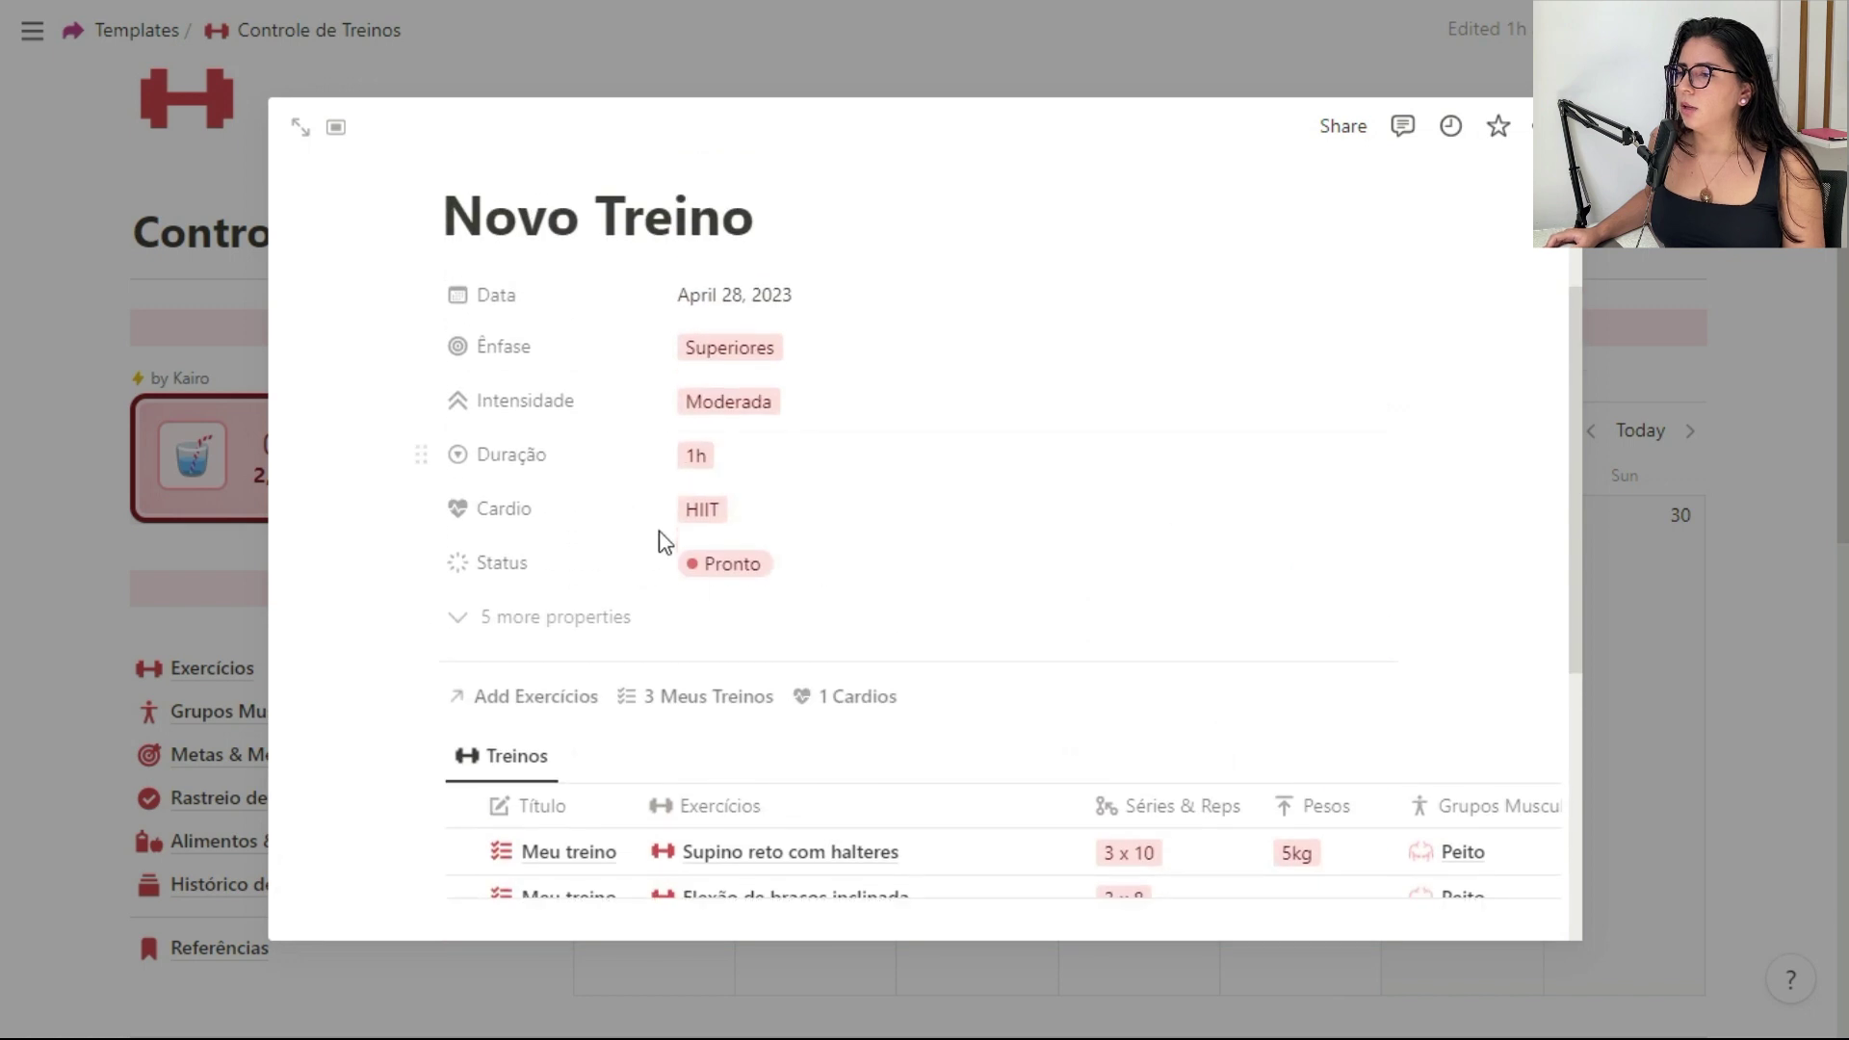
left_click(1689, 640)
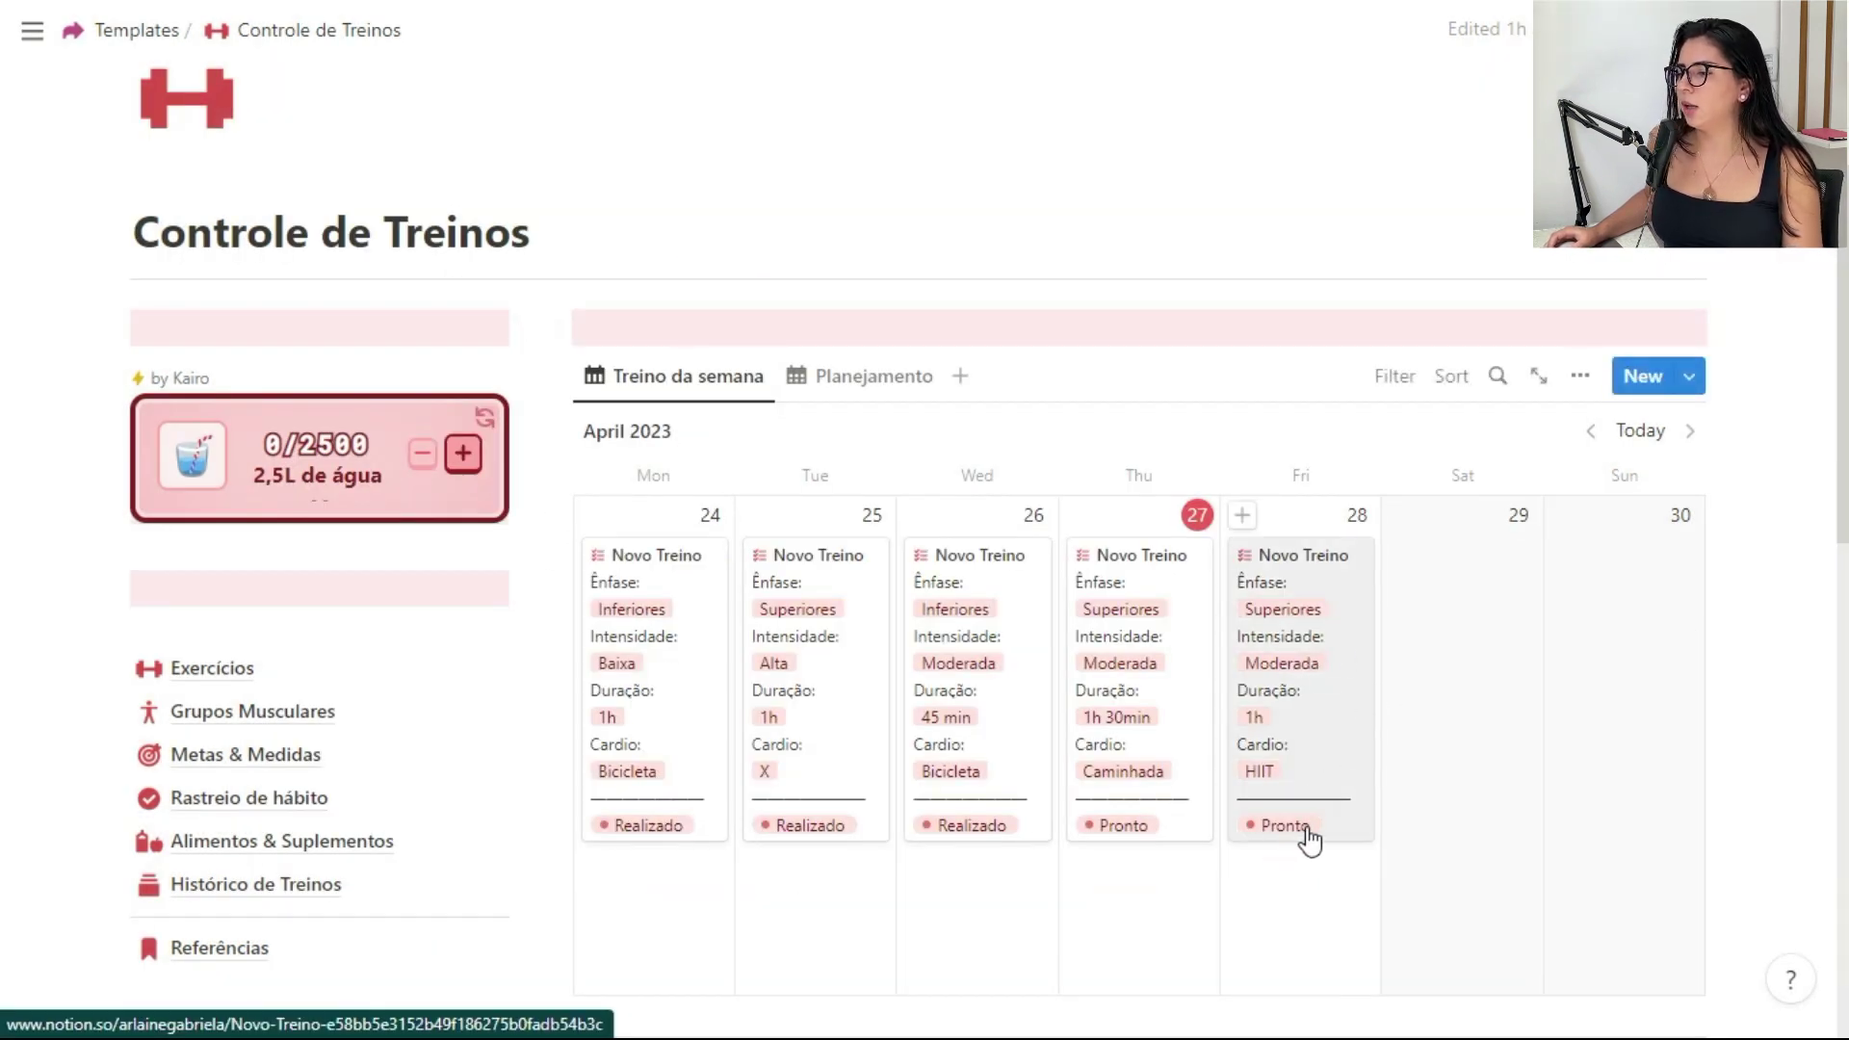
left_click(1315, 801)
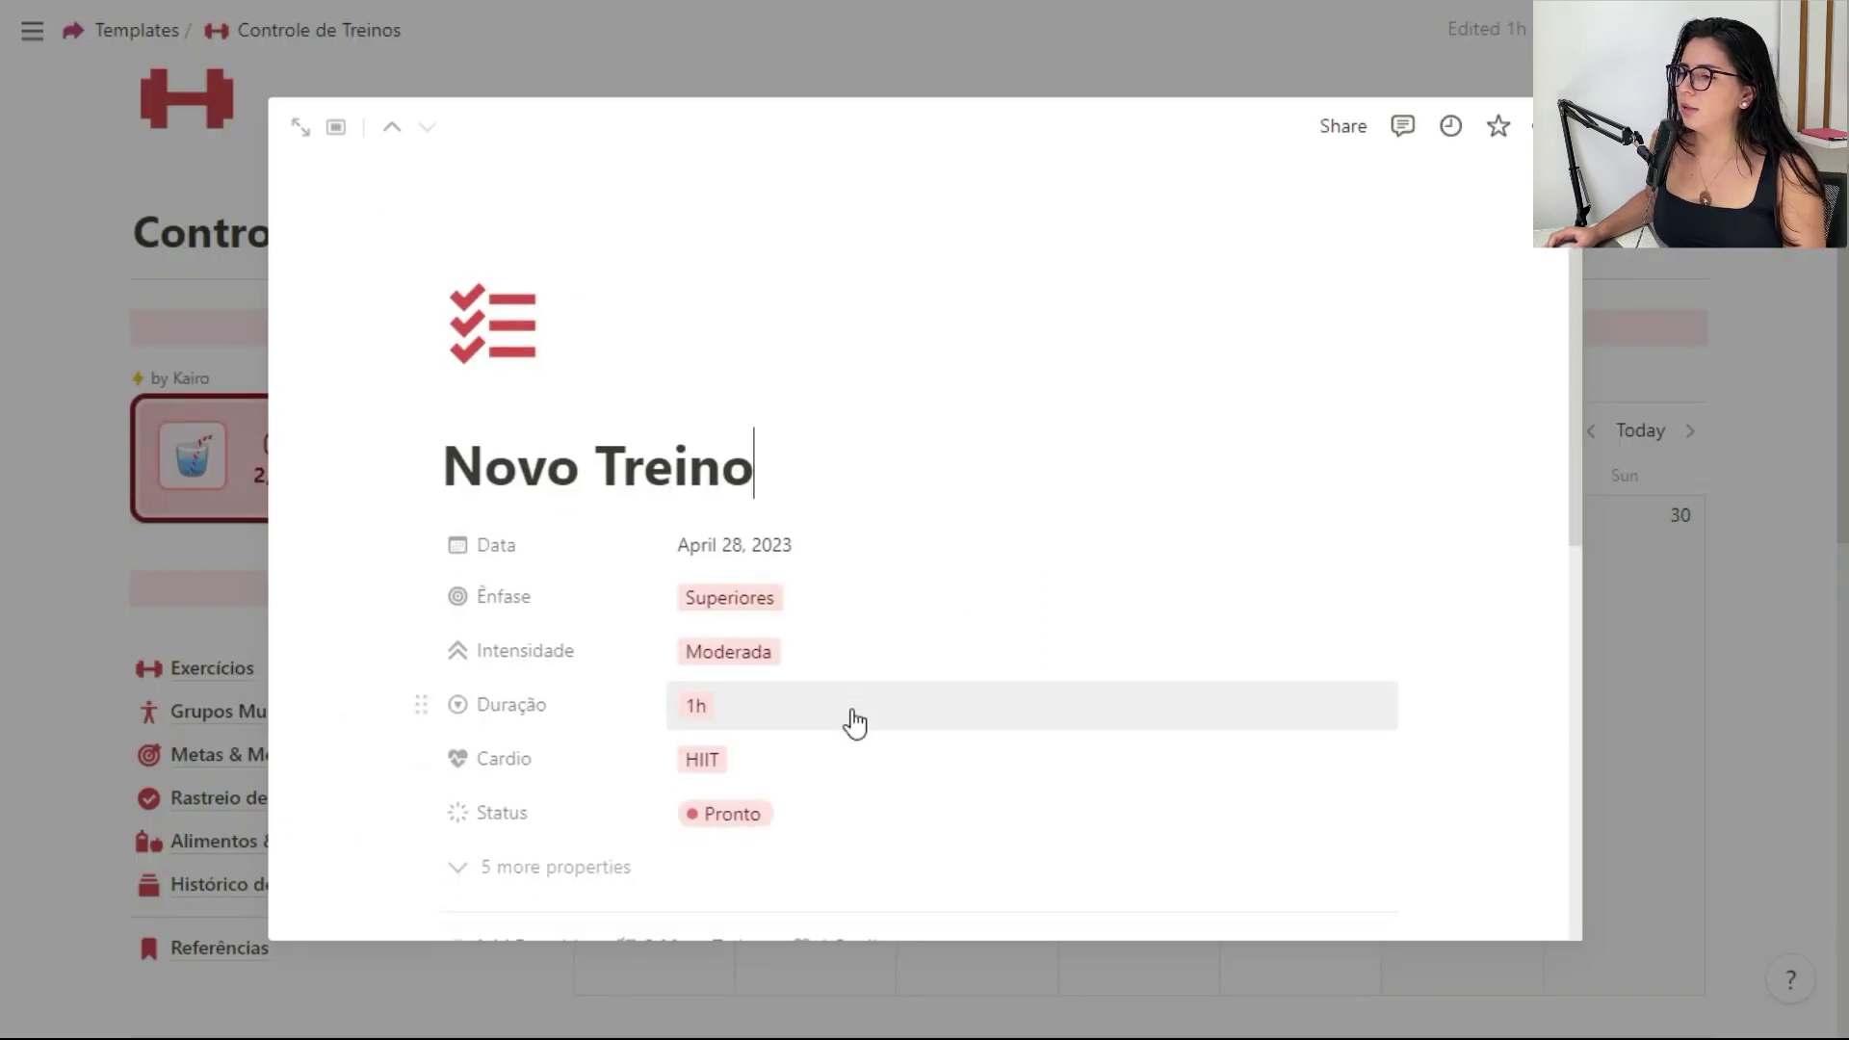
key("Escape")
Step: Open the April 27 workout, go through its exercises and cardio, and set its Status to Realizado
left_click(1168, 845)
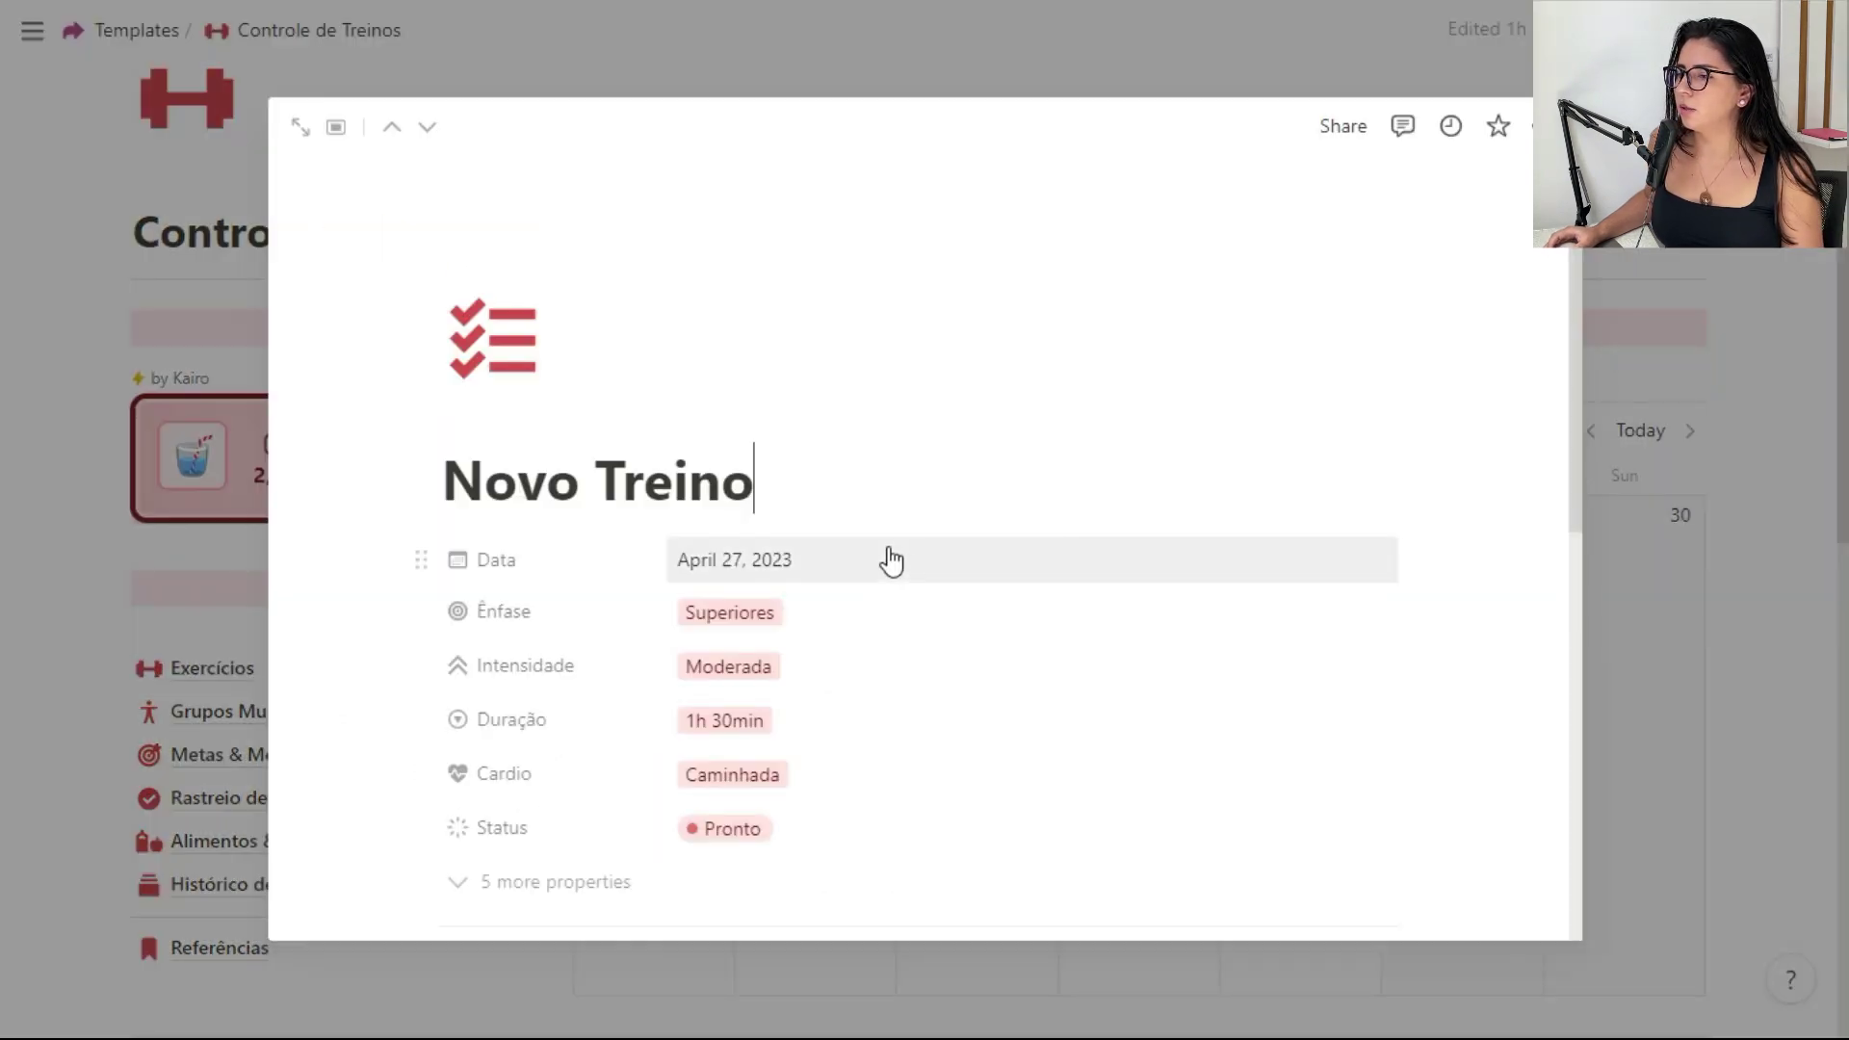
scroll(970, 594, "down", 5)
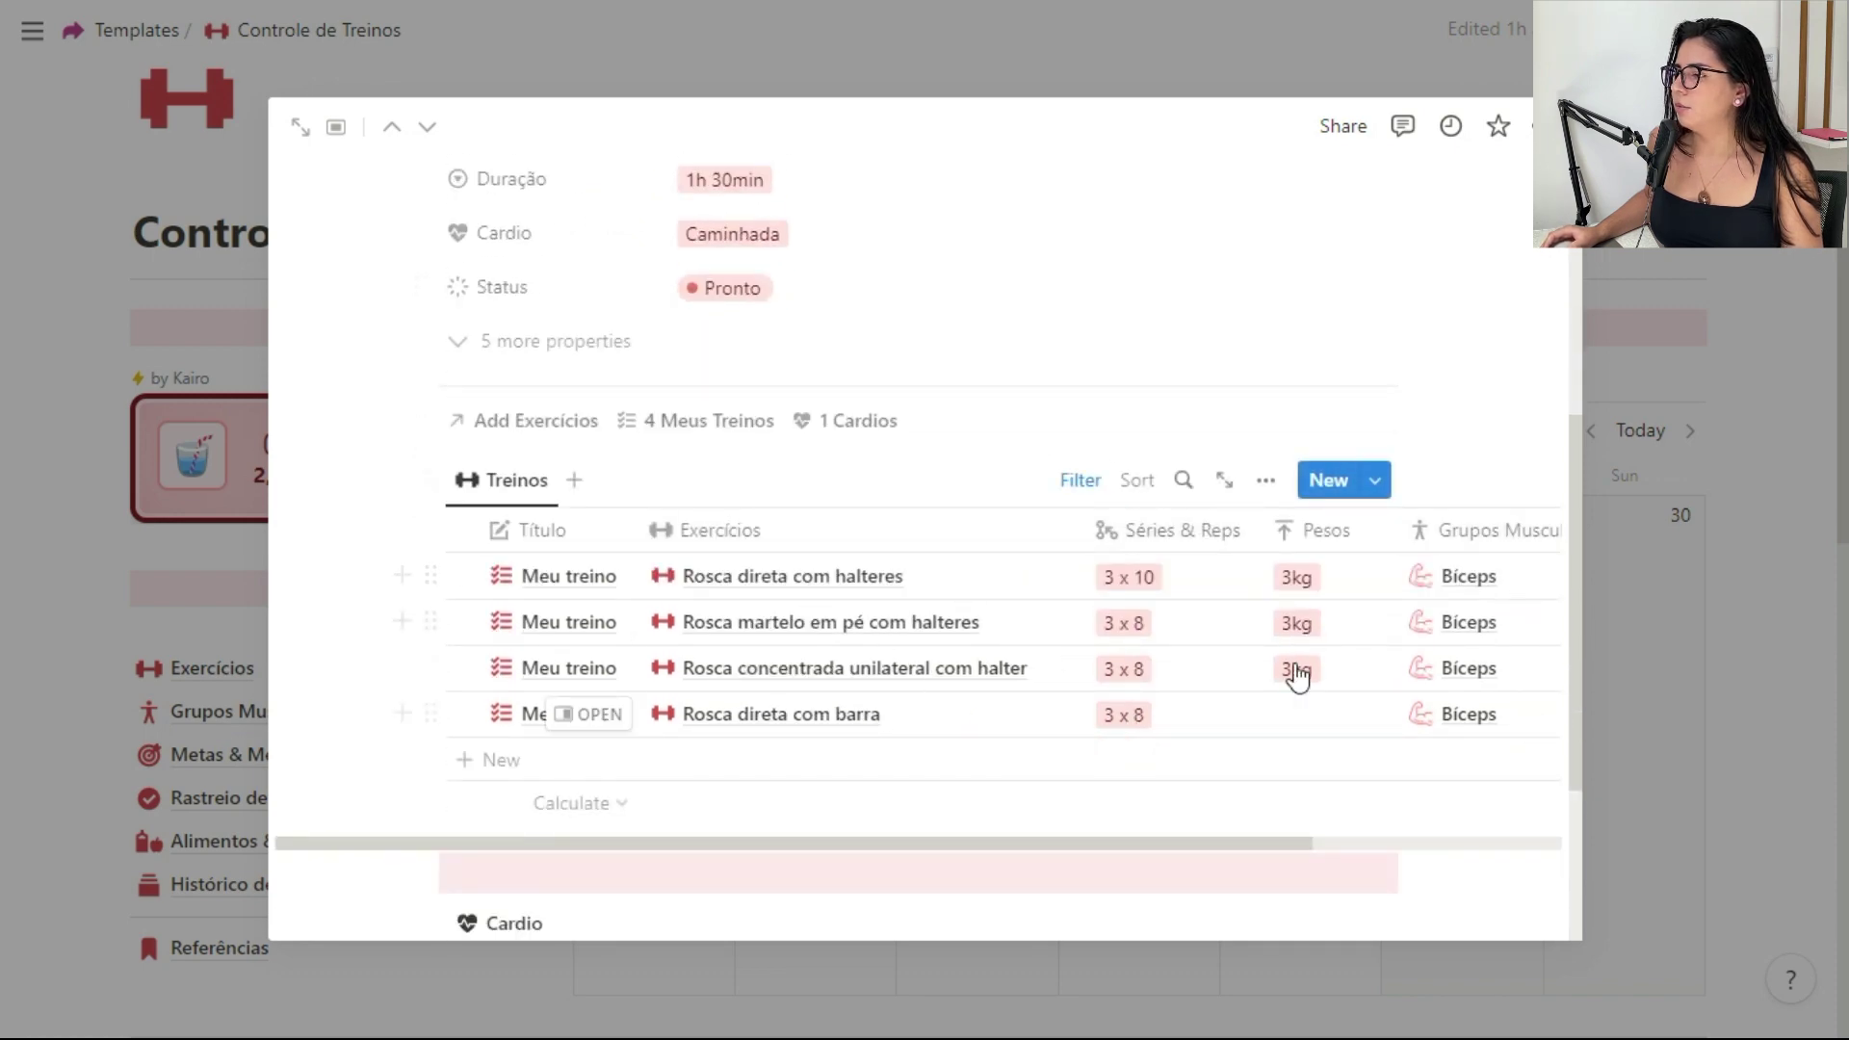
scroll(982, 701, "down", 3)
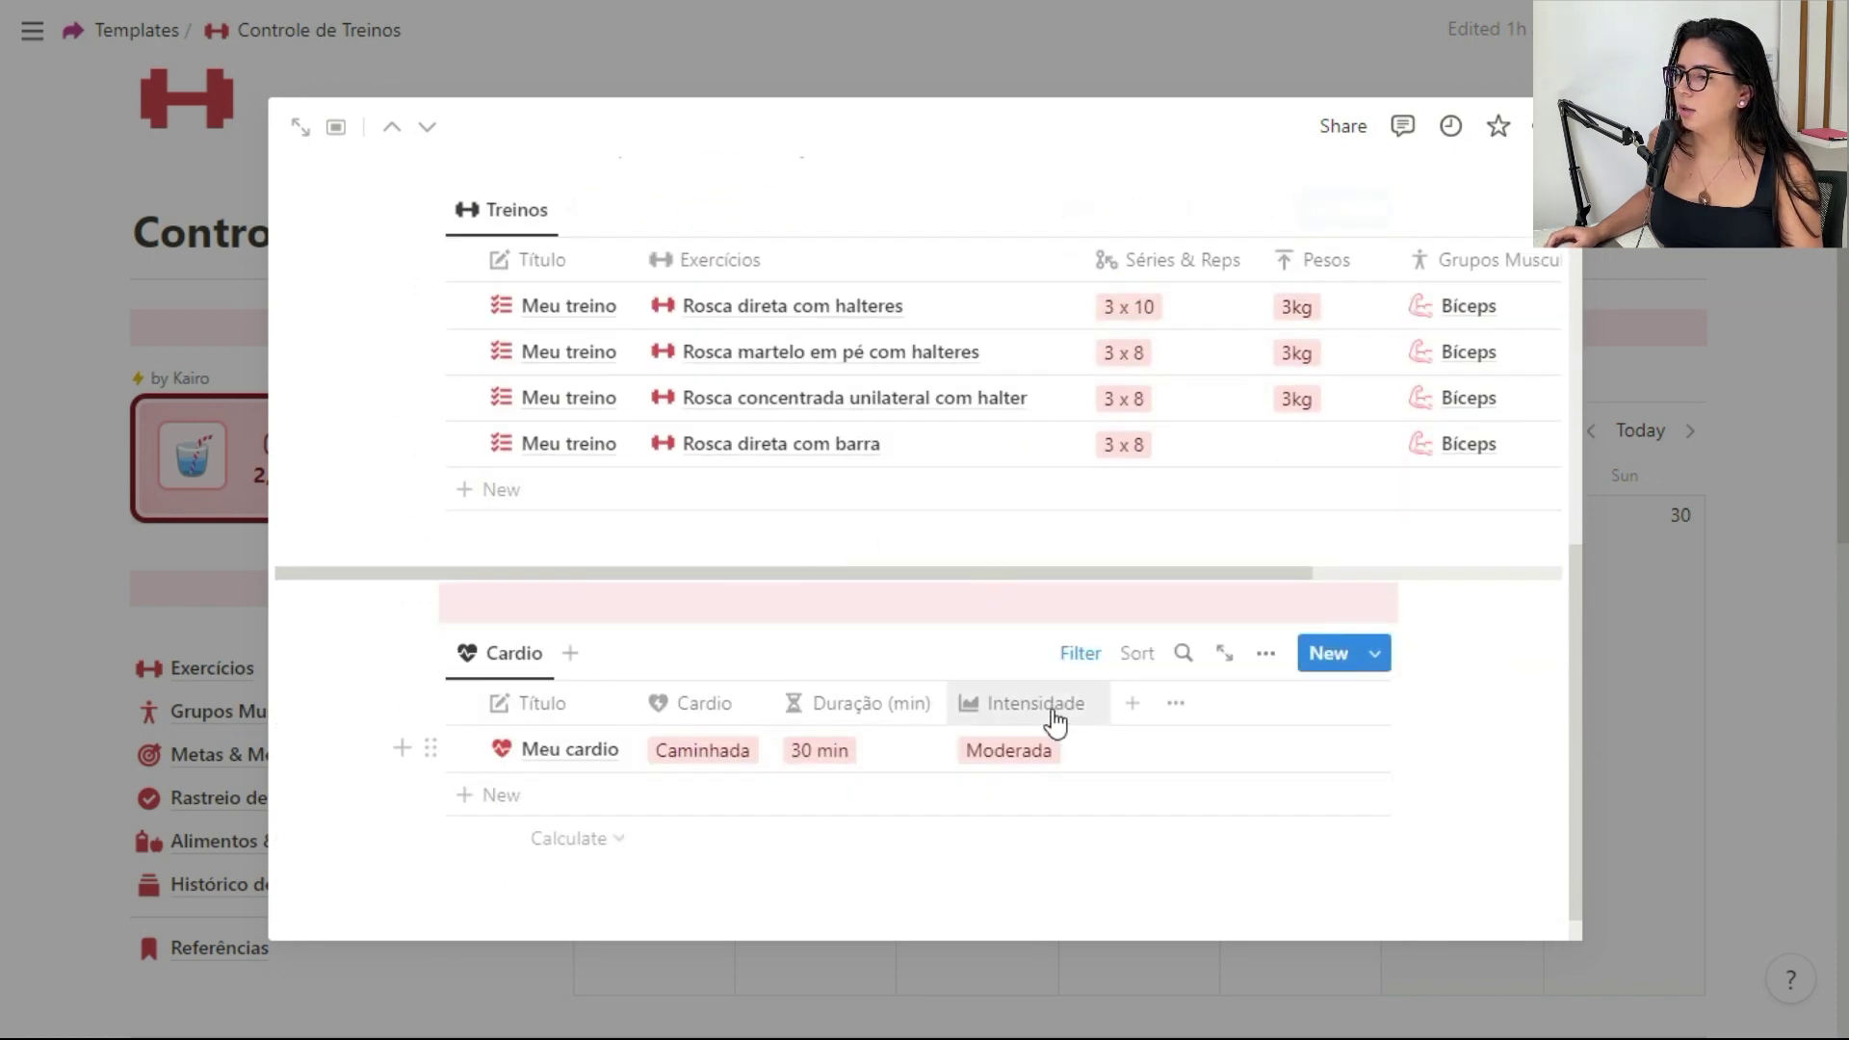
scroll(1053, 709, "up", 8)
left_click(740, 563)
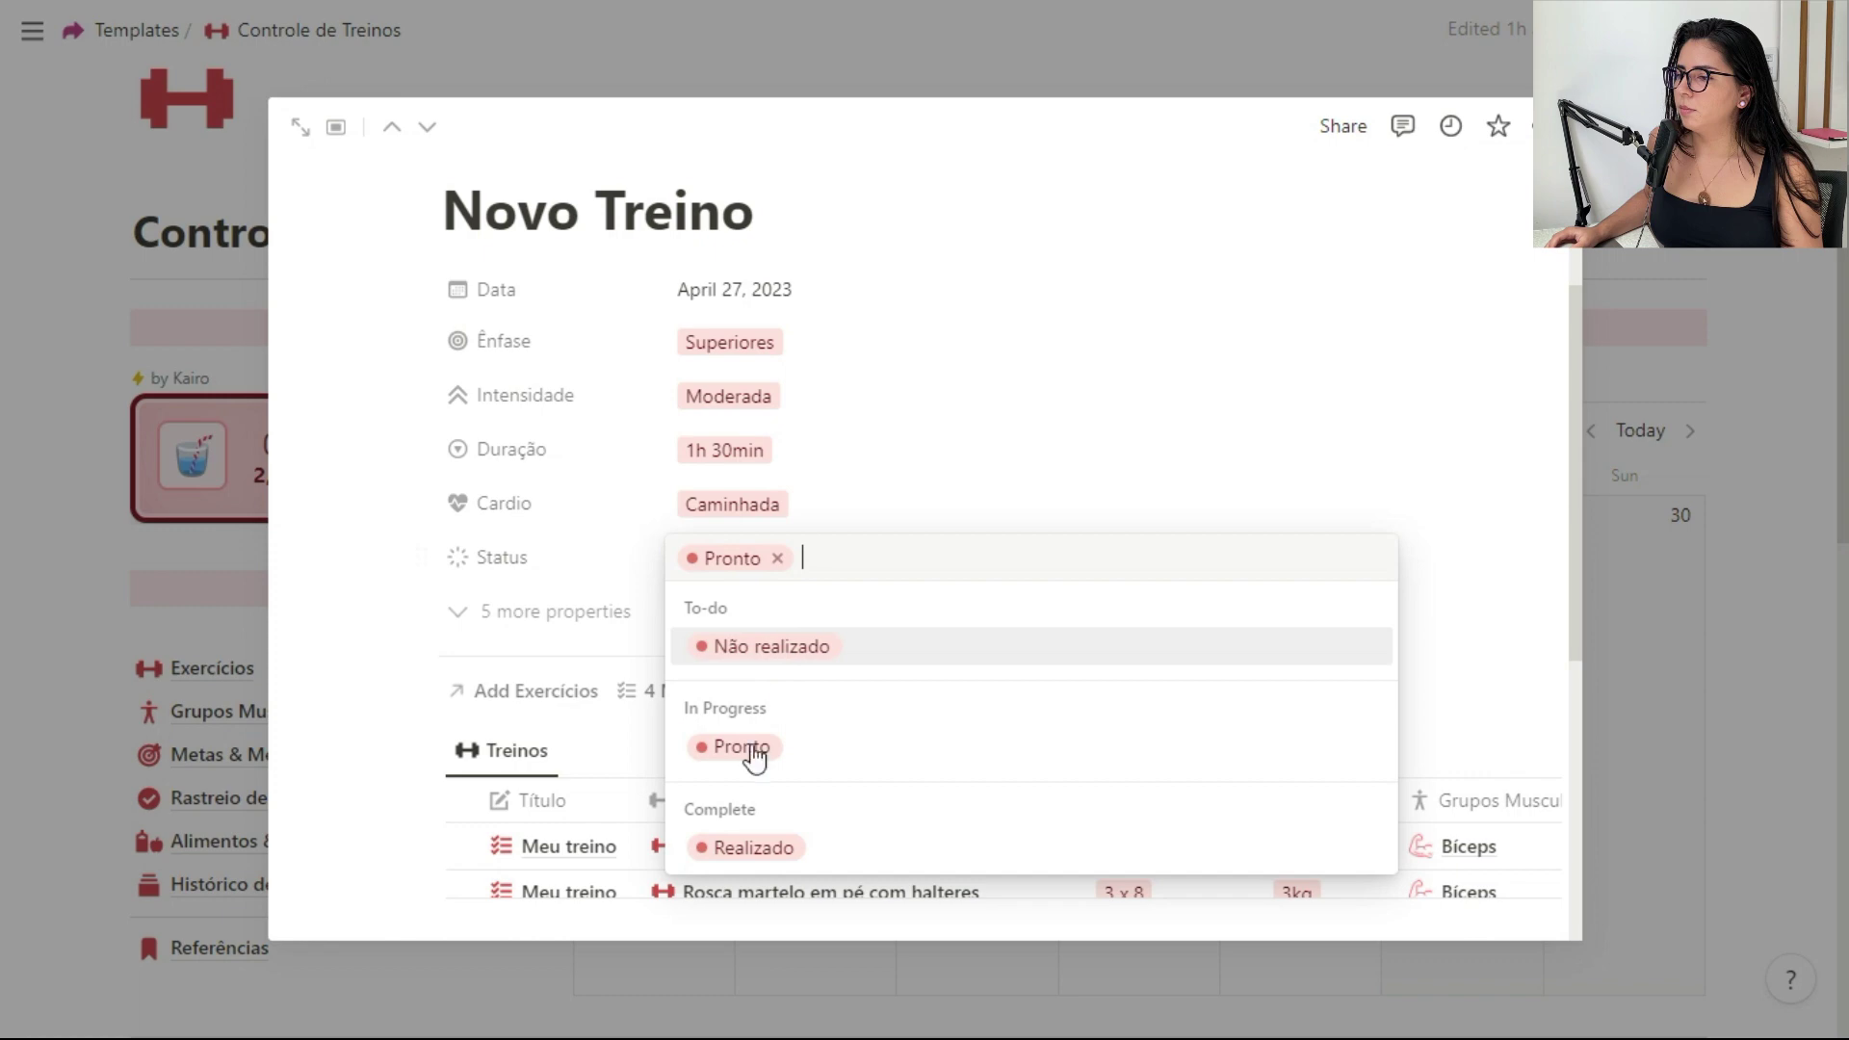
left_click(741, 847)
left_click(1730, 603)
Step: Open the default Novo Treino template of the workout calendar for editing, examine its contents and close it
scroll(1144, 737, "down", 2)
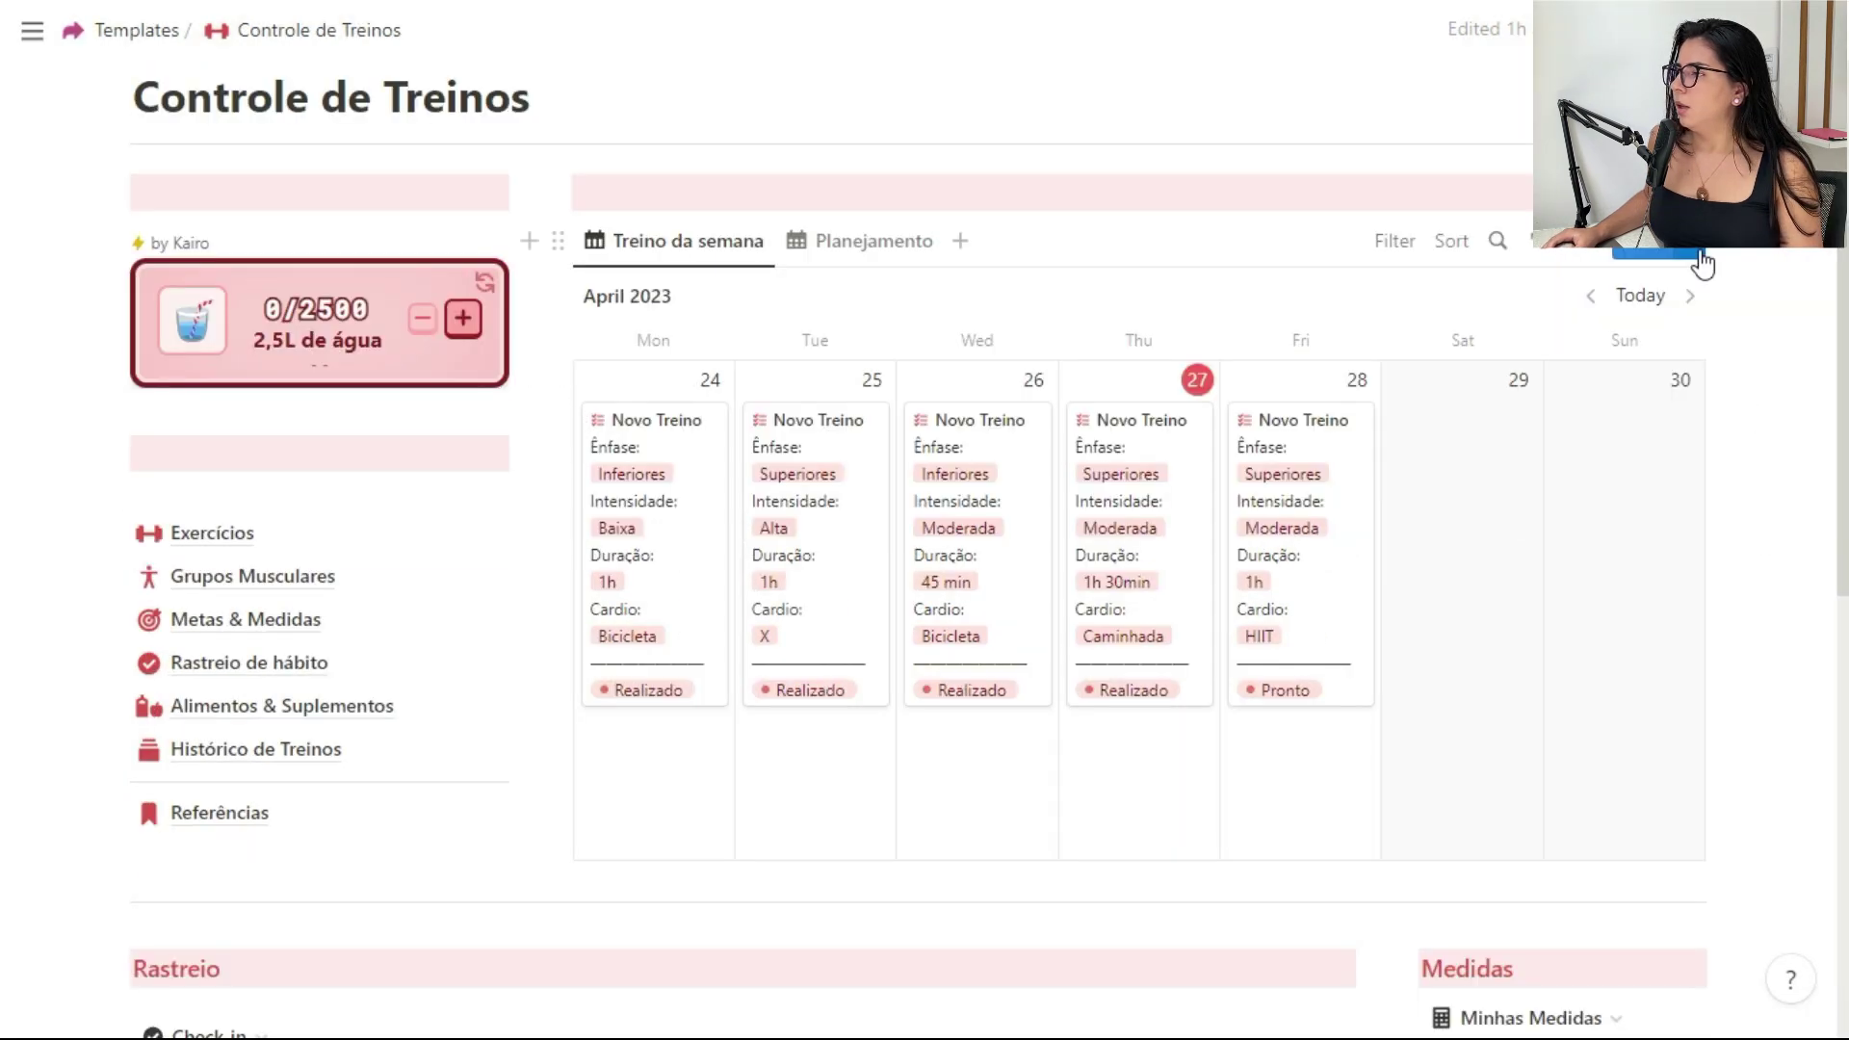
left_click(1691, 243)
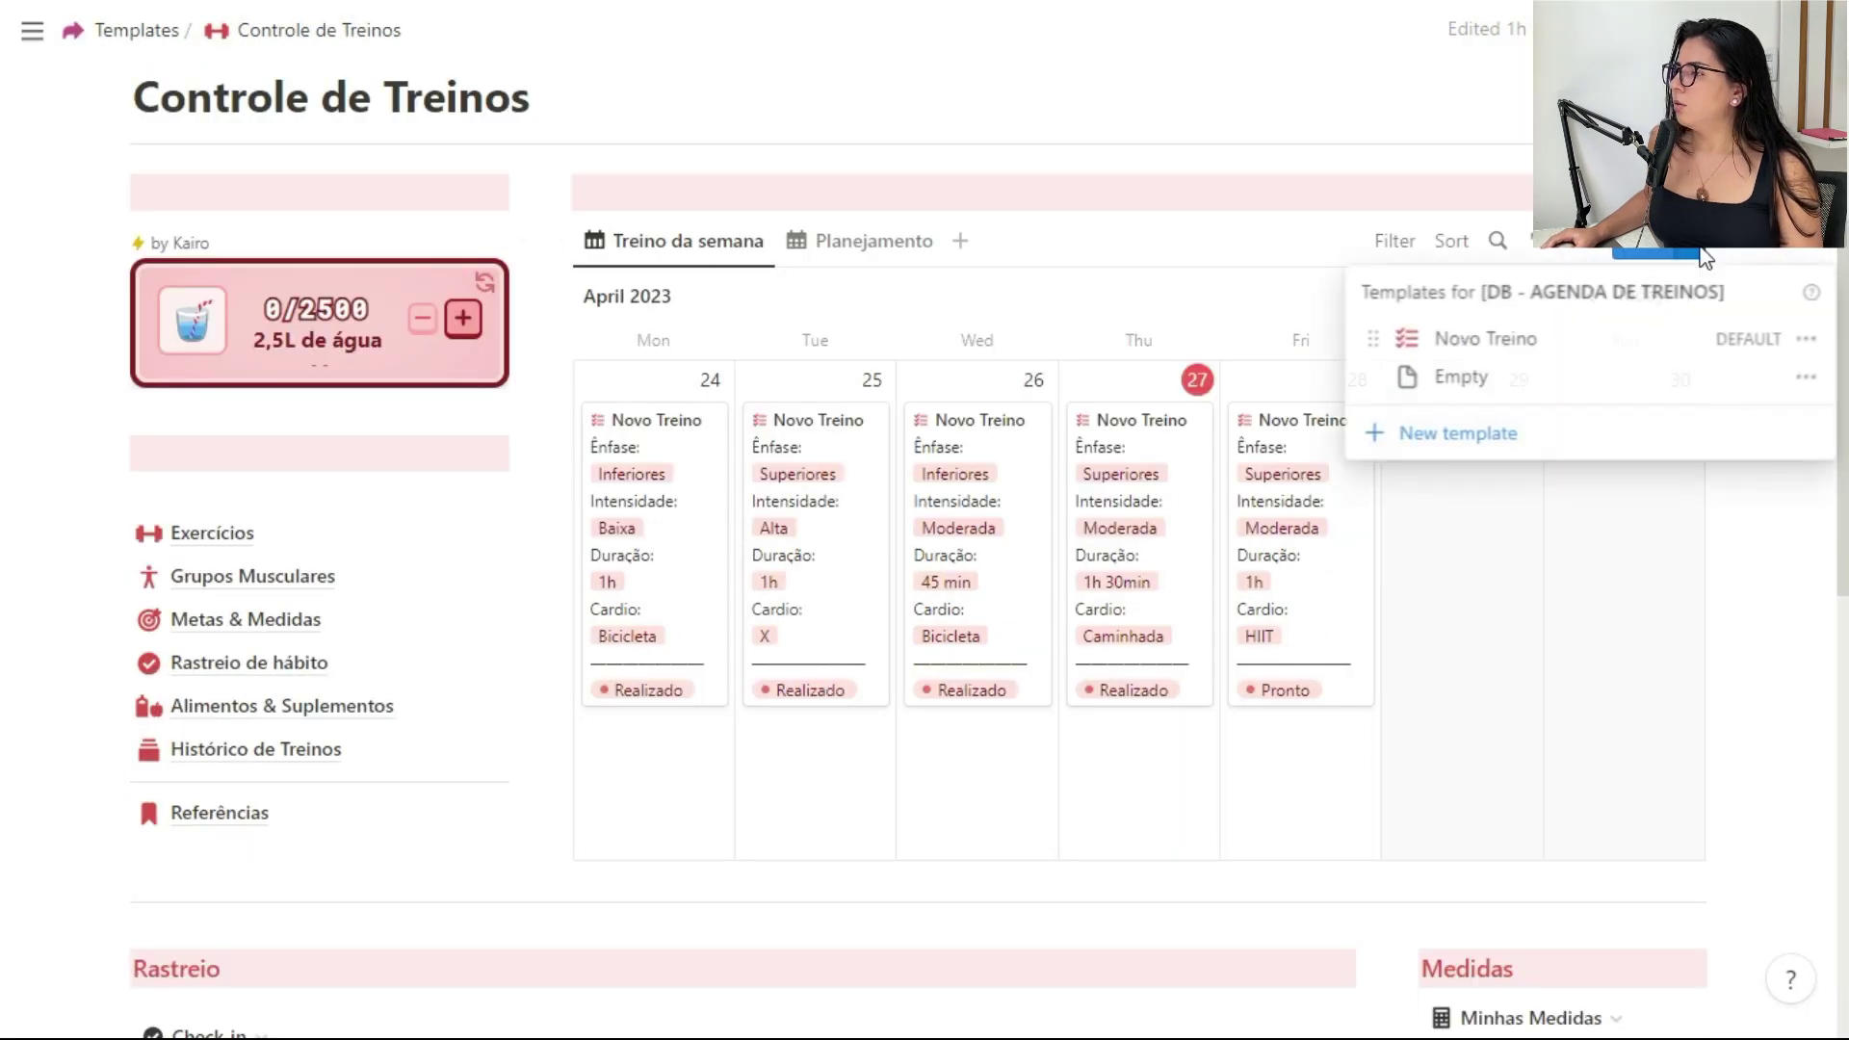
left_click(1804, 338)
left_click(1568, 345)
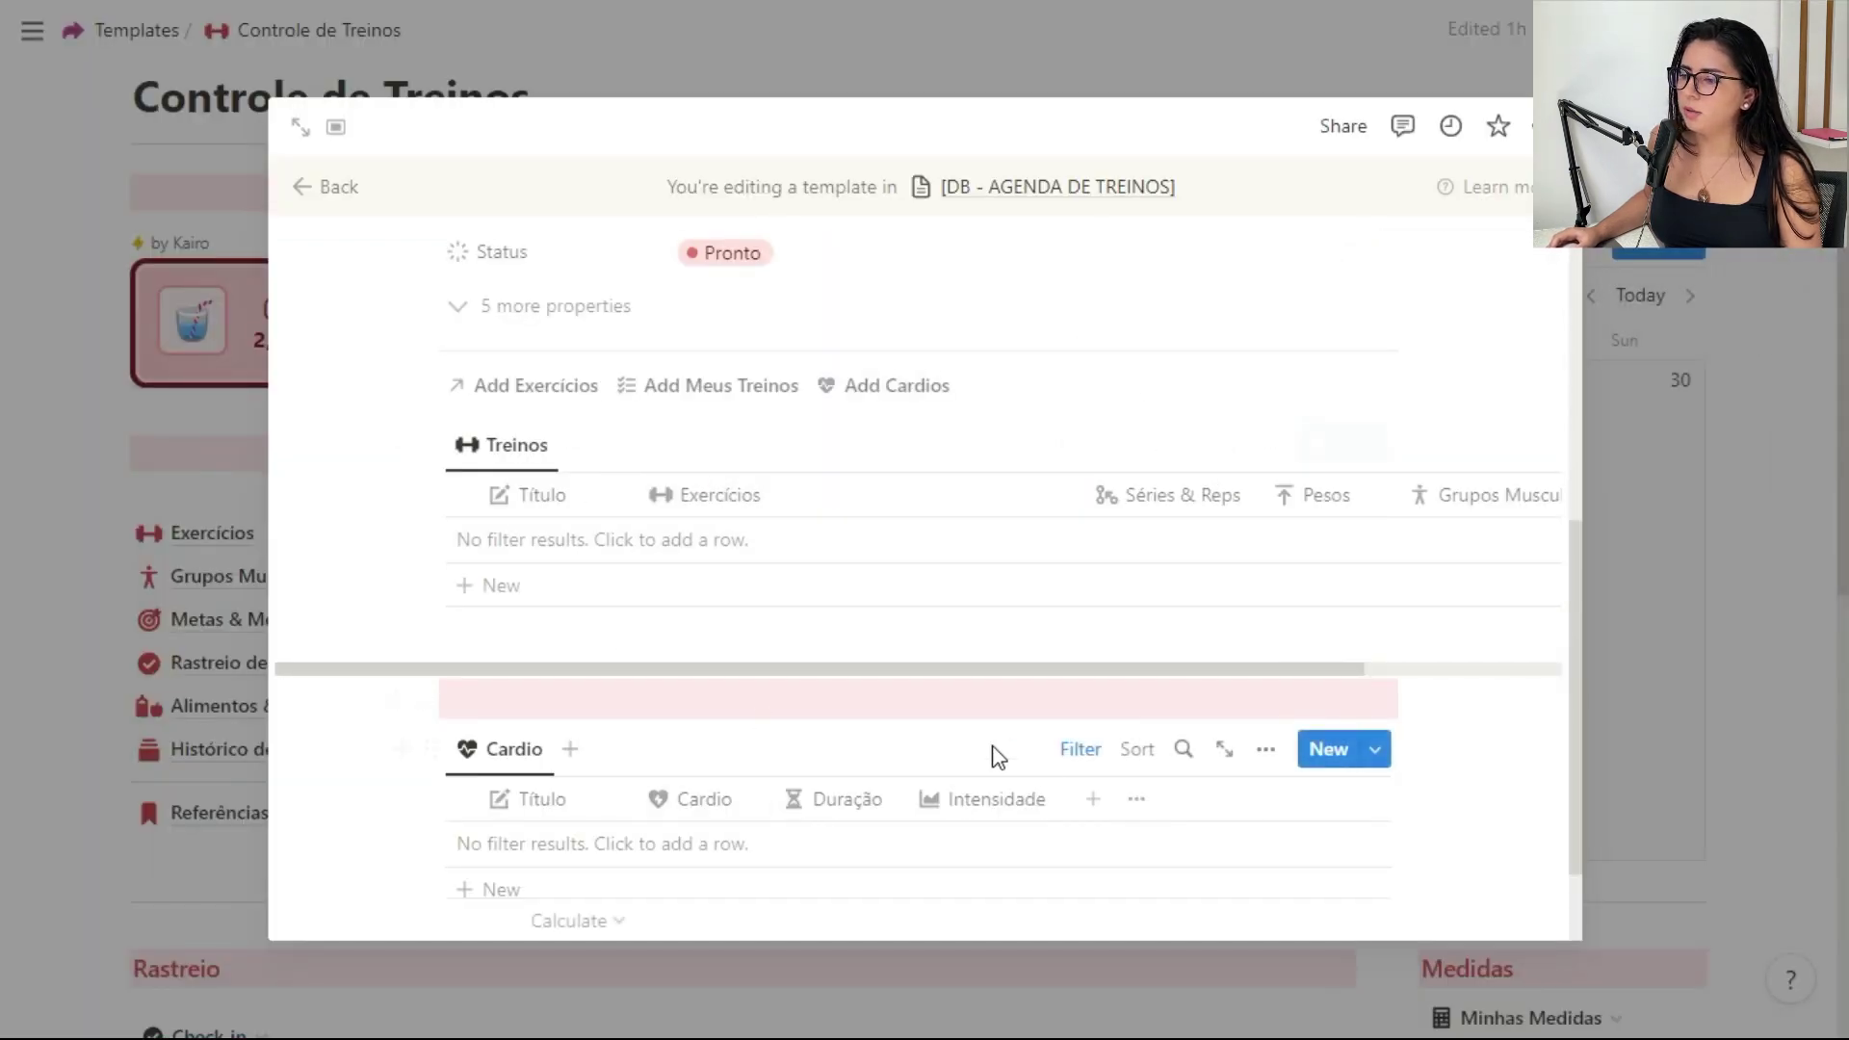
scroll(972, 761, "up", 3)
scroll(1057, 756, "up", 3)
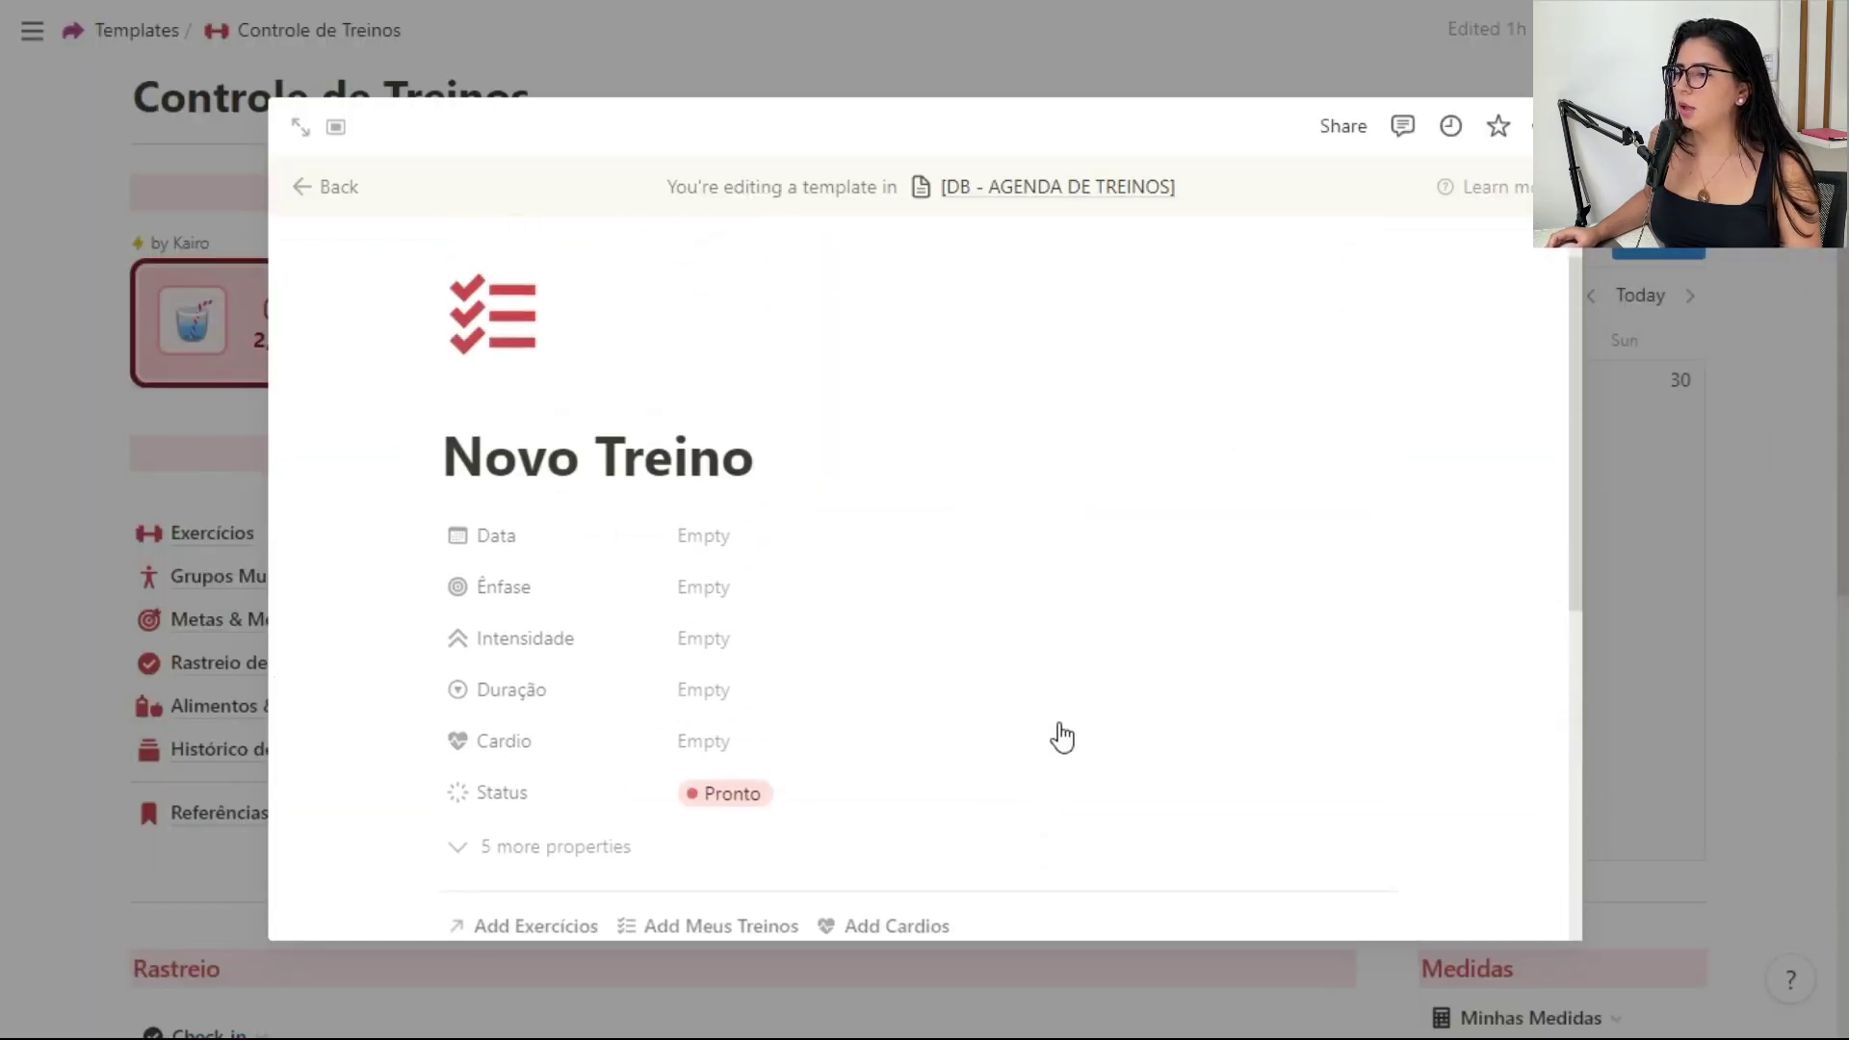
left_click(1655, 321)
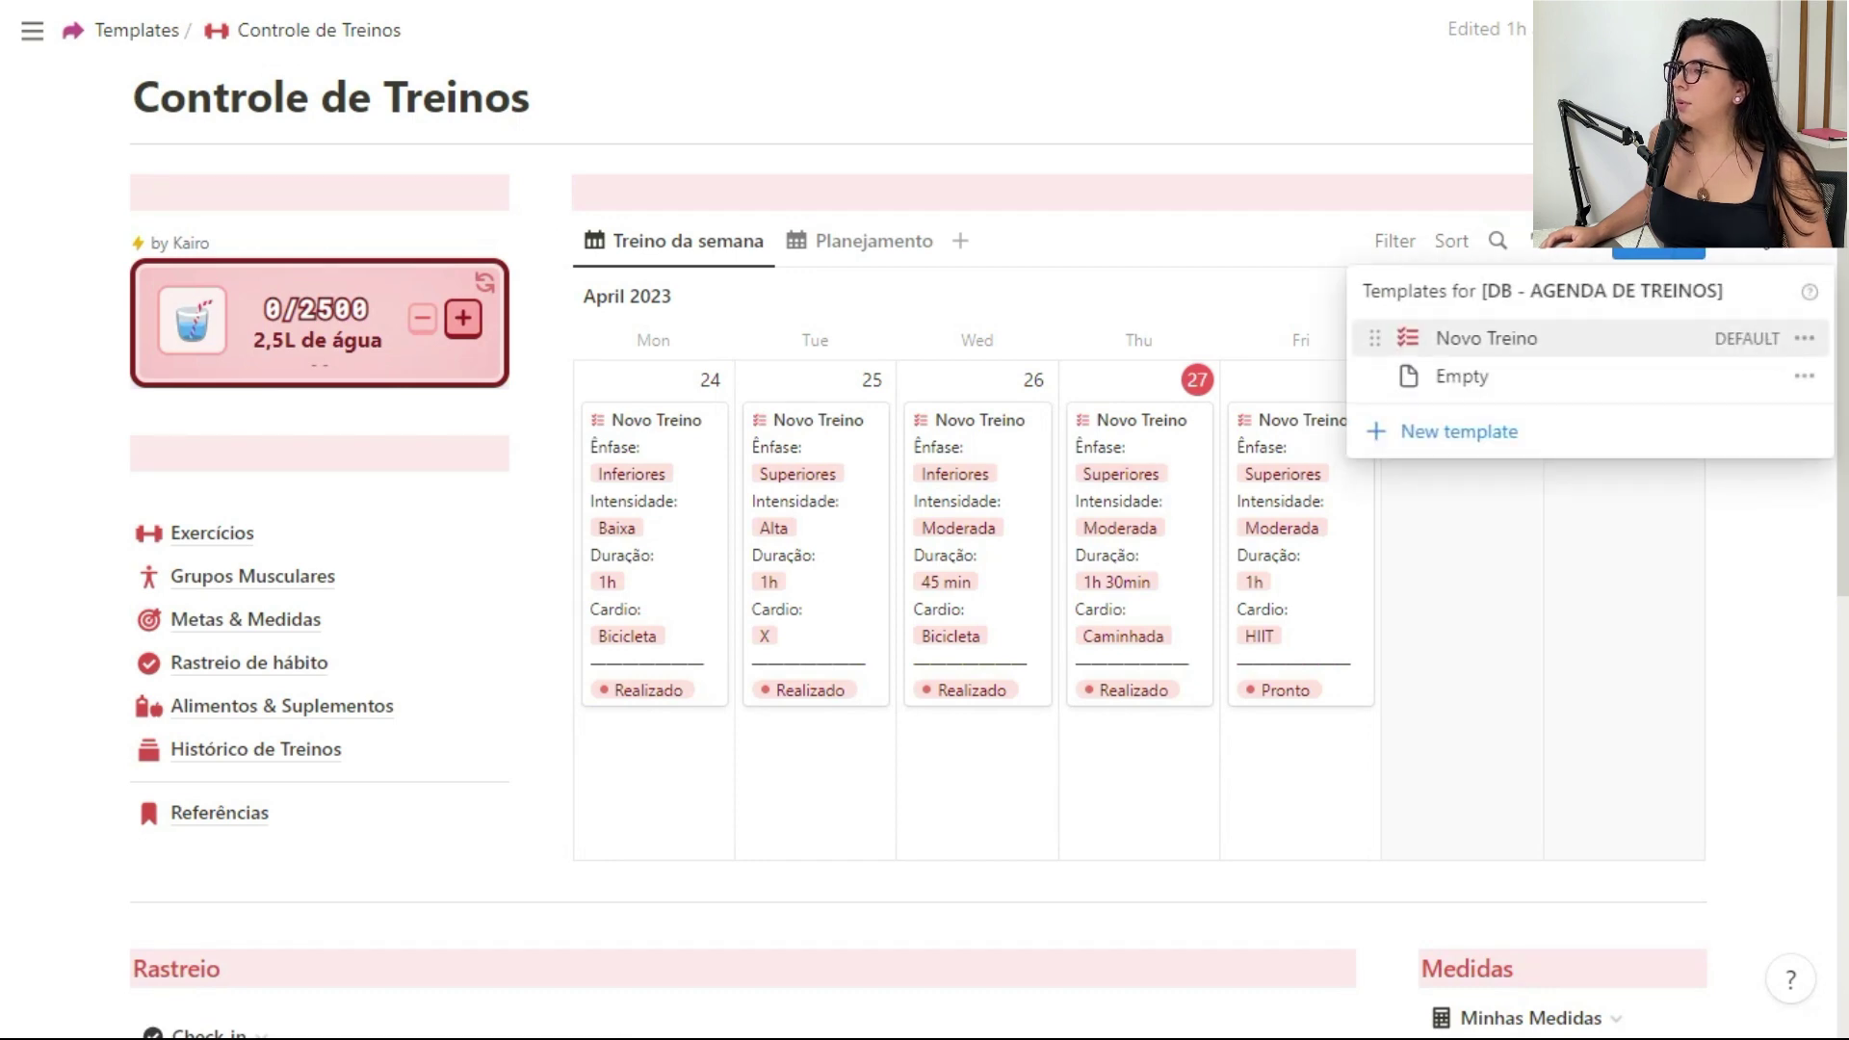
key("Escape")
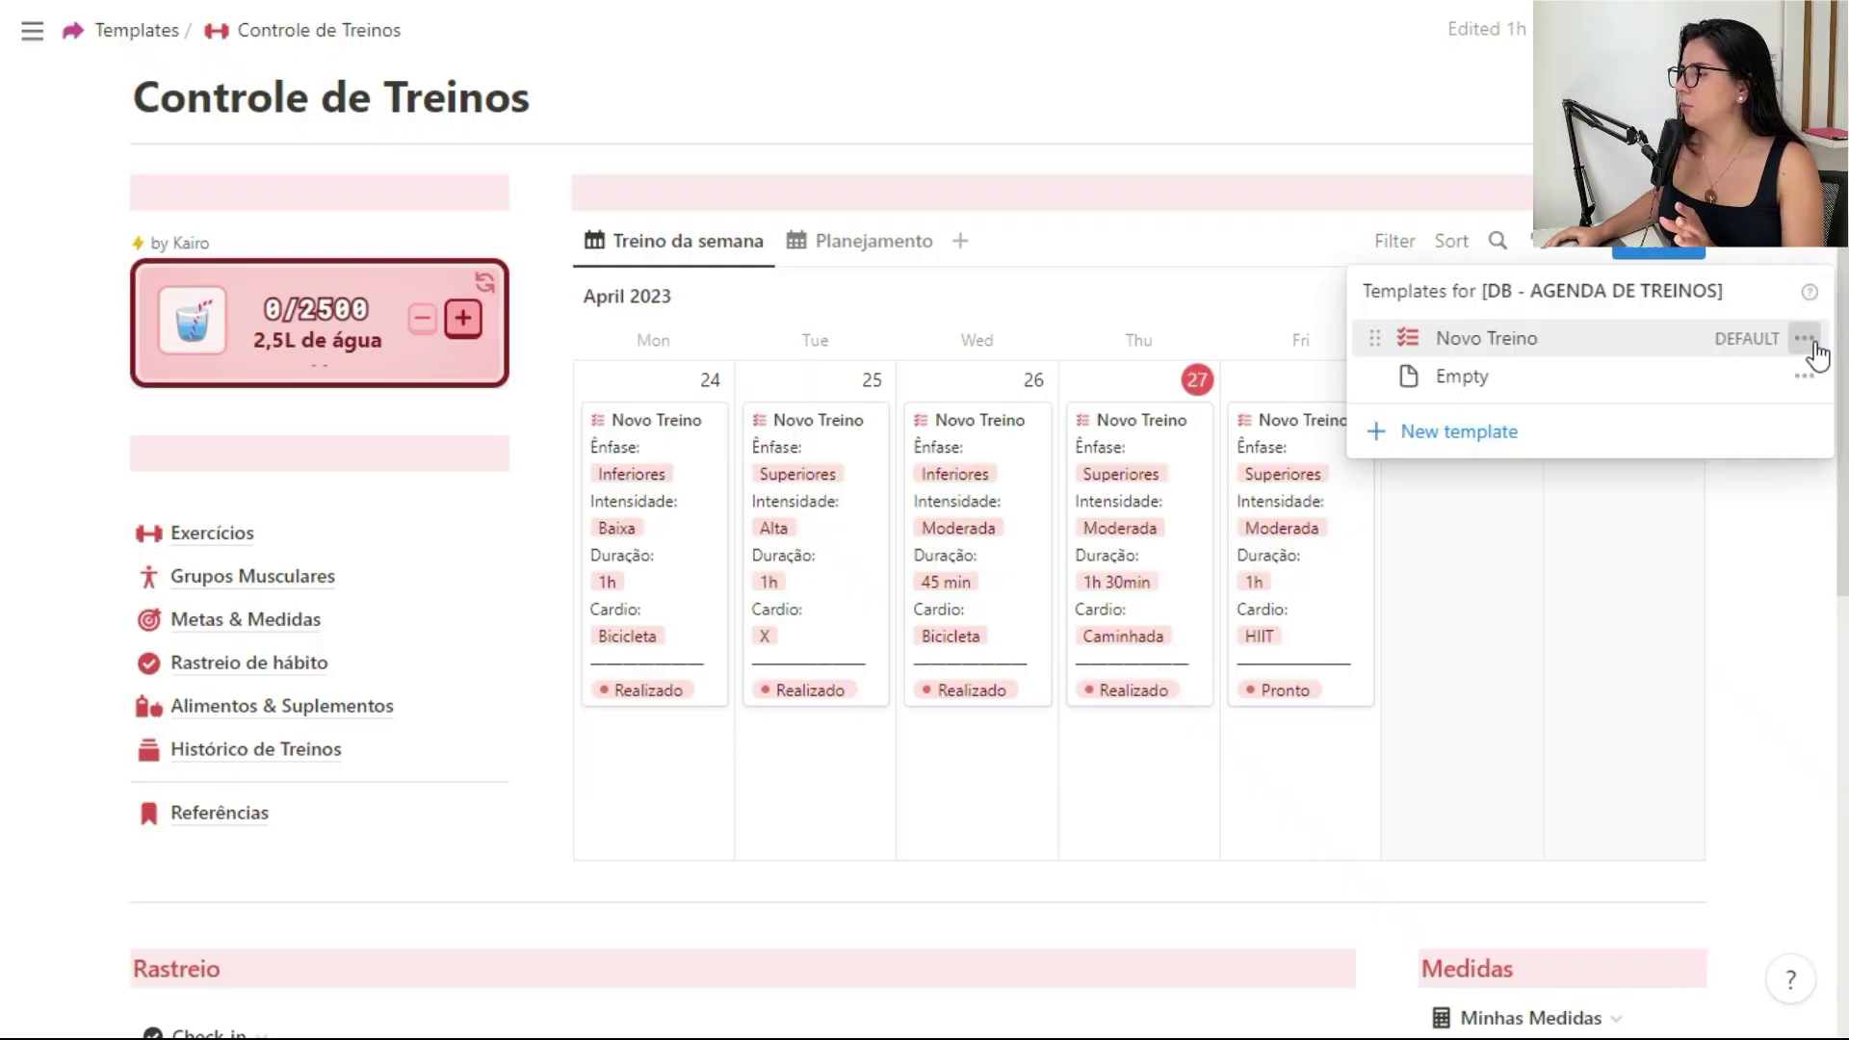
Step: Duplicate the Novo Treino template and rename the copy Segunda-feira
left_click(1804, 343)
left_click(1584, 378)
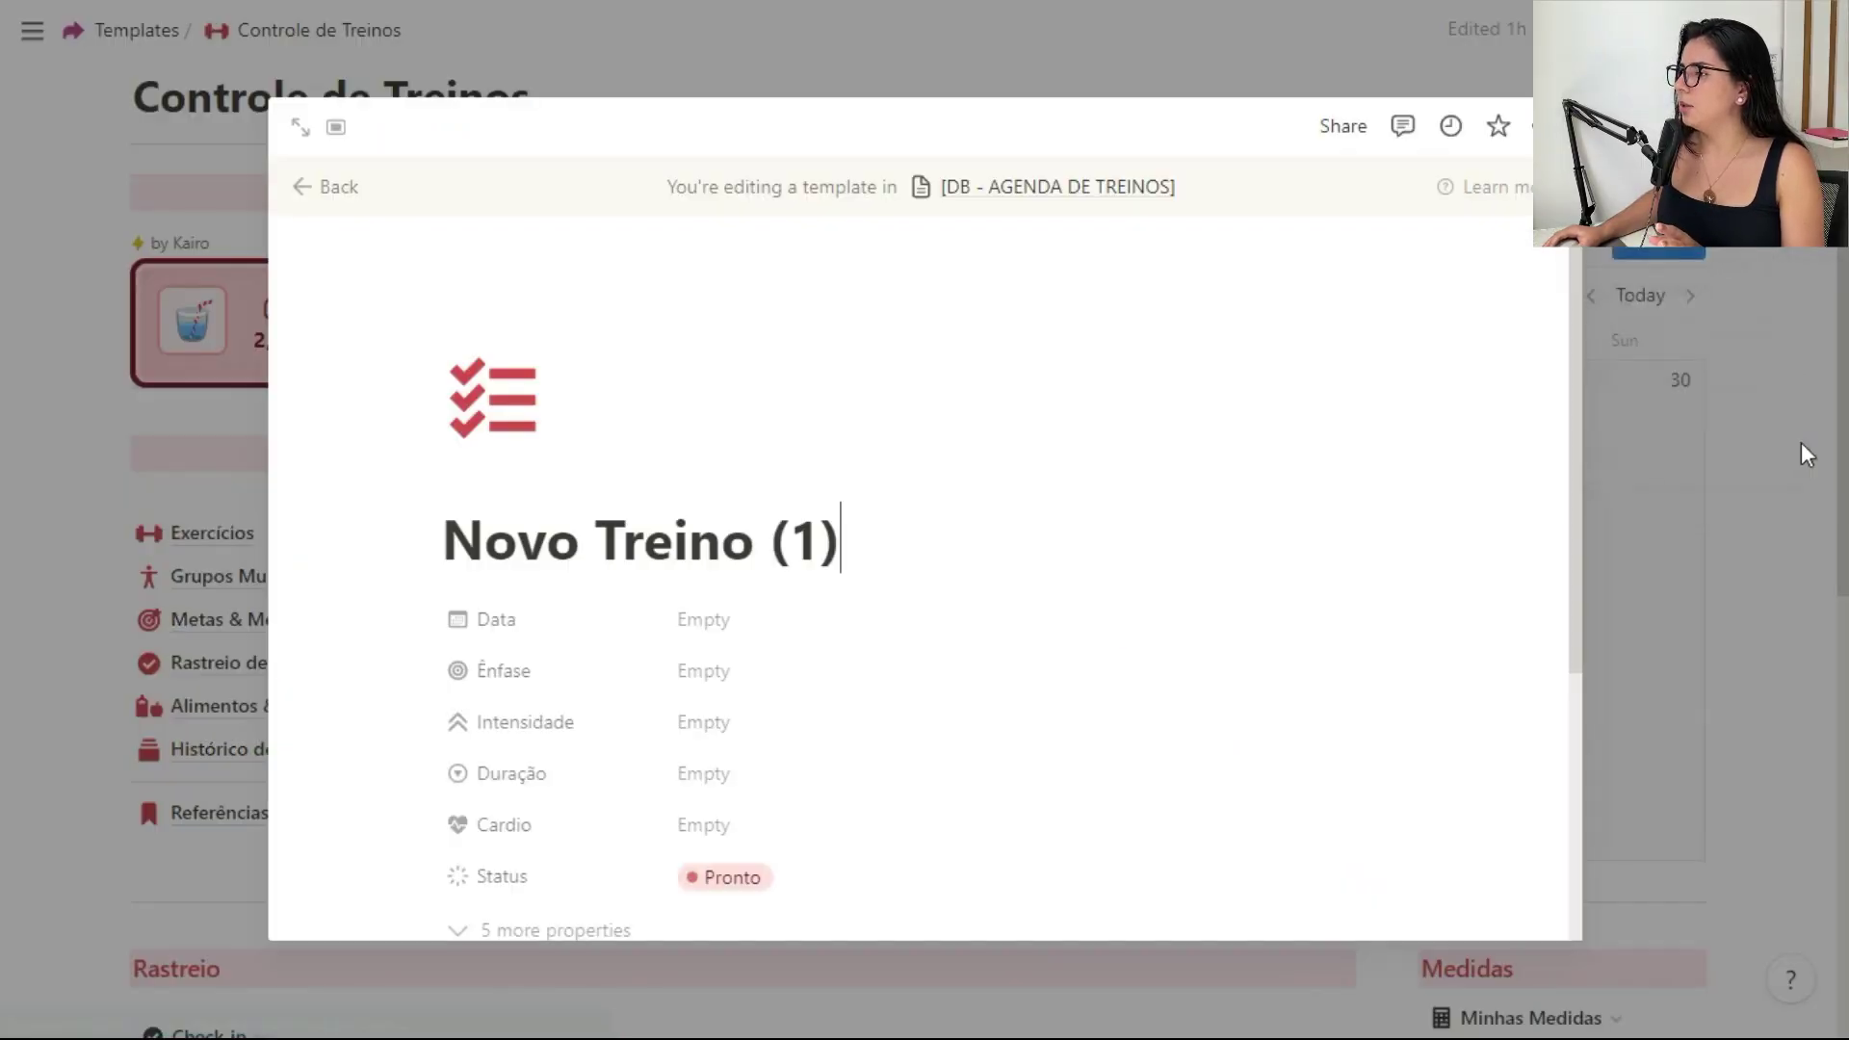
triple_click(761, 539)
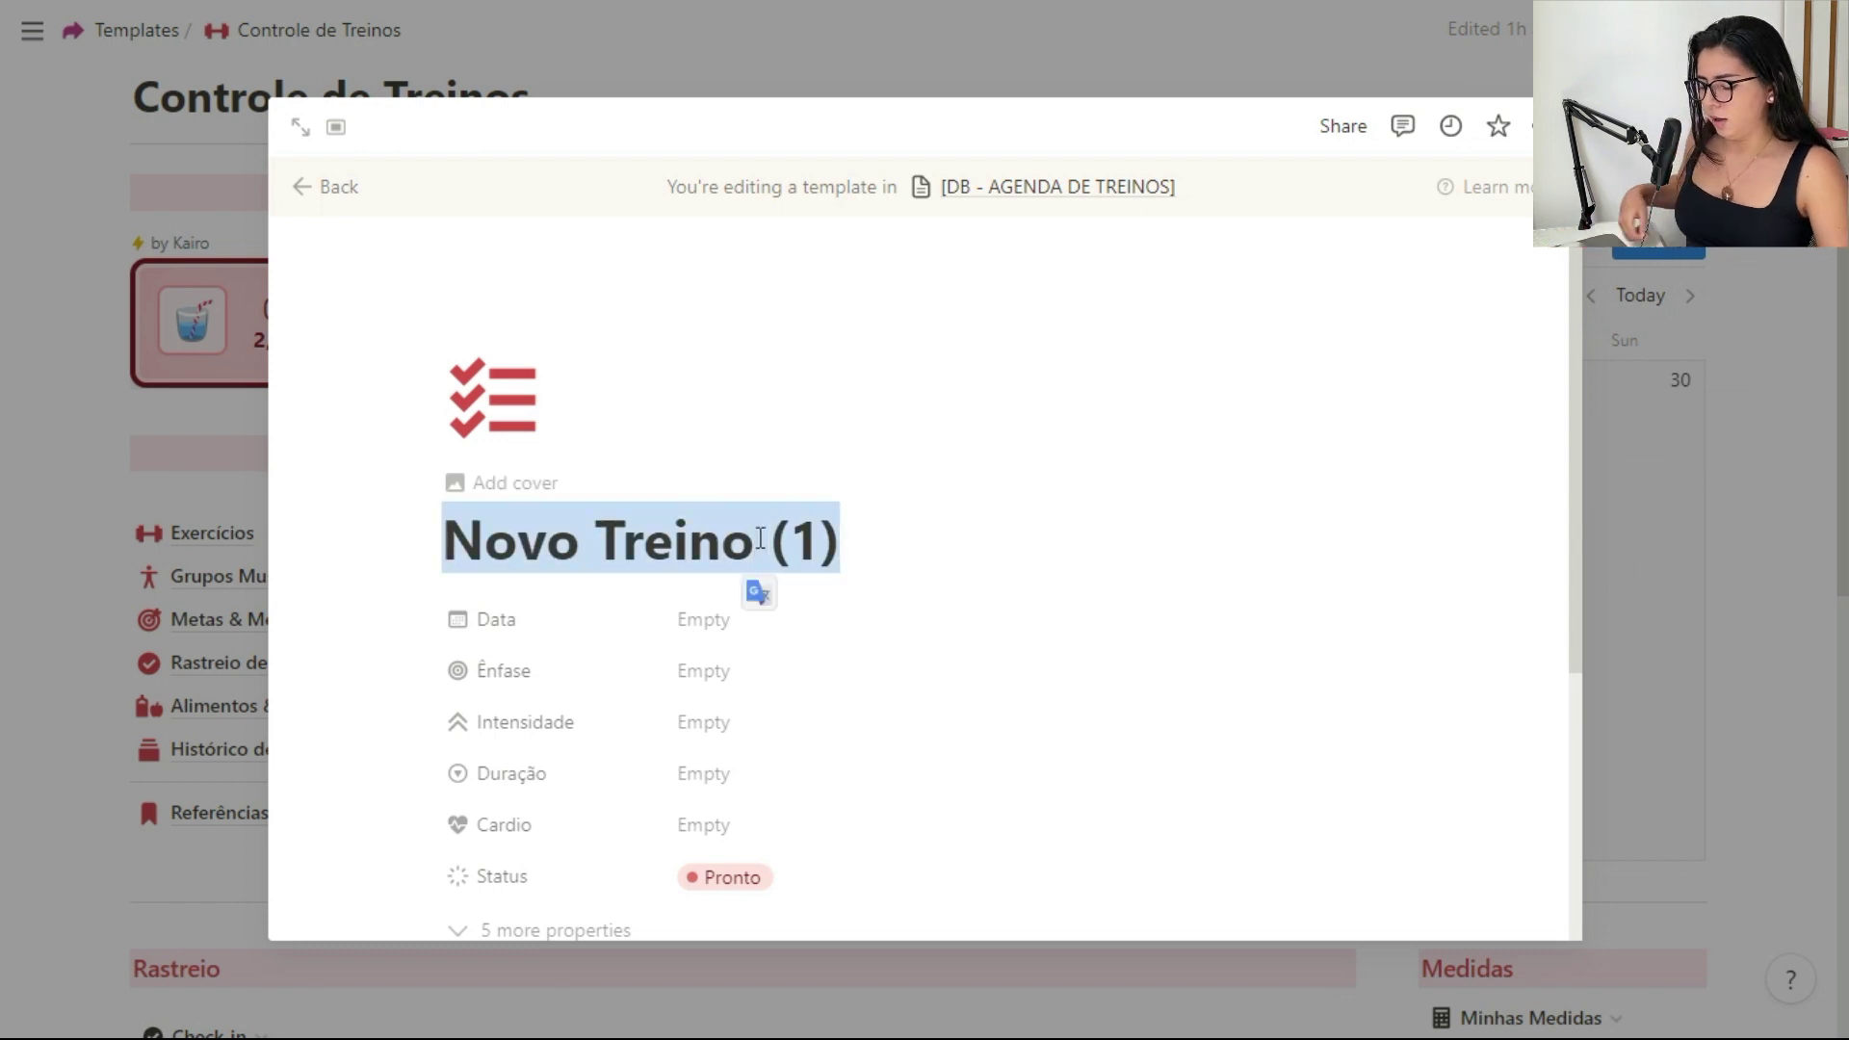
type("Segunda-feira")
Step: Set the Segunda-feira template's Ênfase to Superiores, Intensidade to Baixa, Duração to 1h and Cardio to Esteira
scroll(819, 536, "down", 1)
left_click(876, 534)
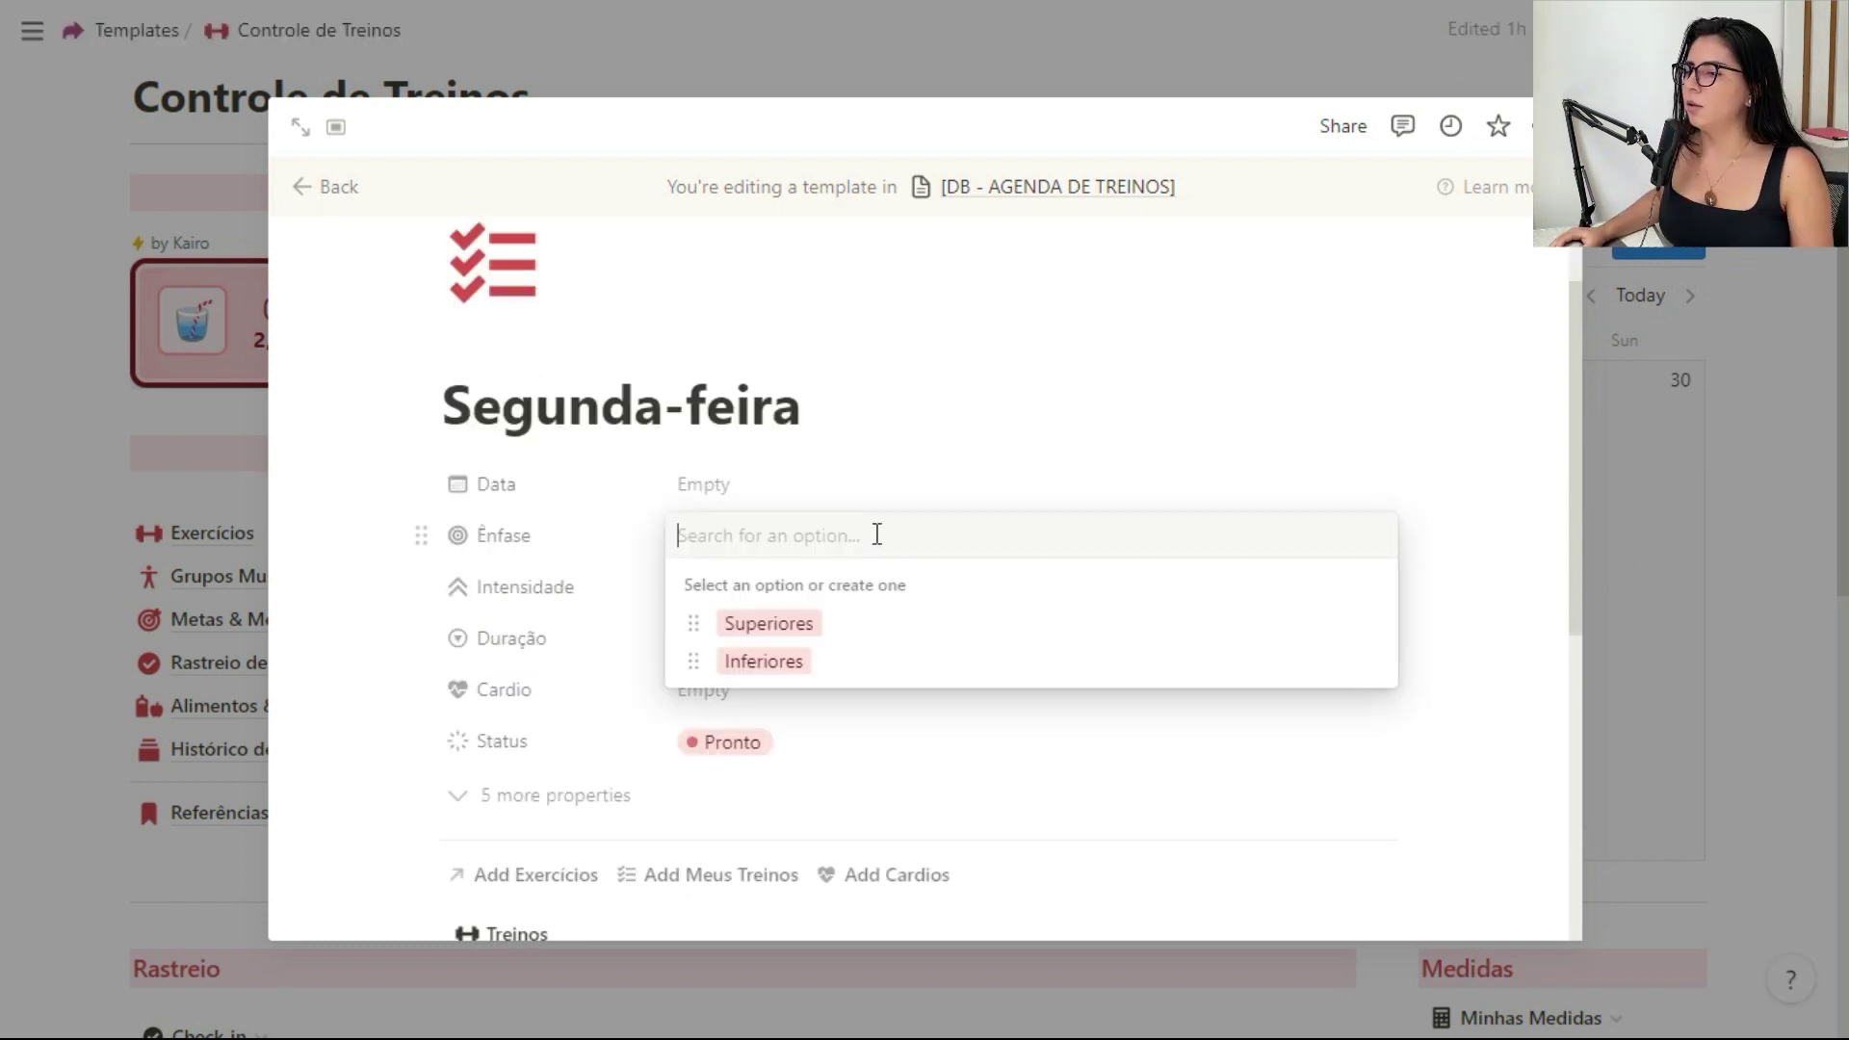
left_click(978, 636)
left_click(767, 613)
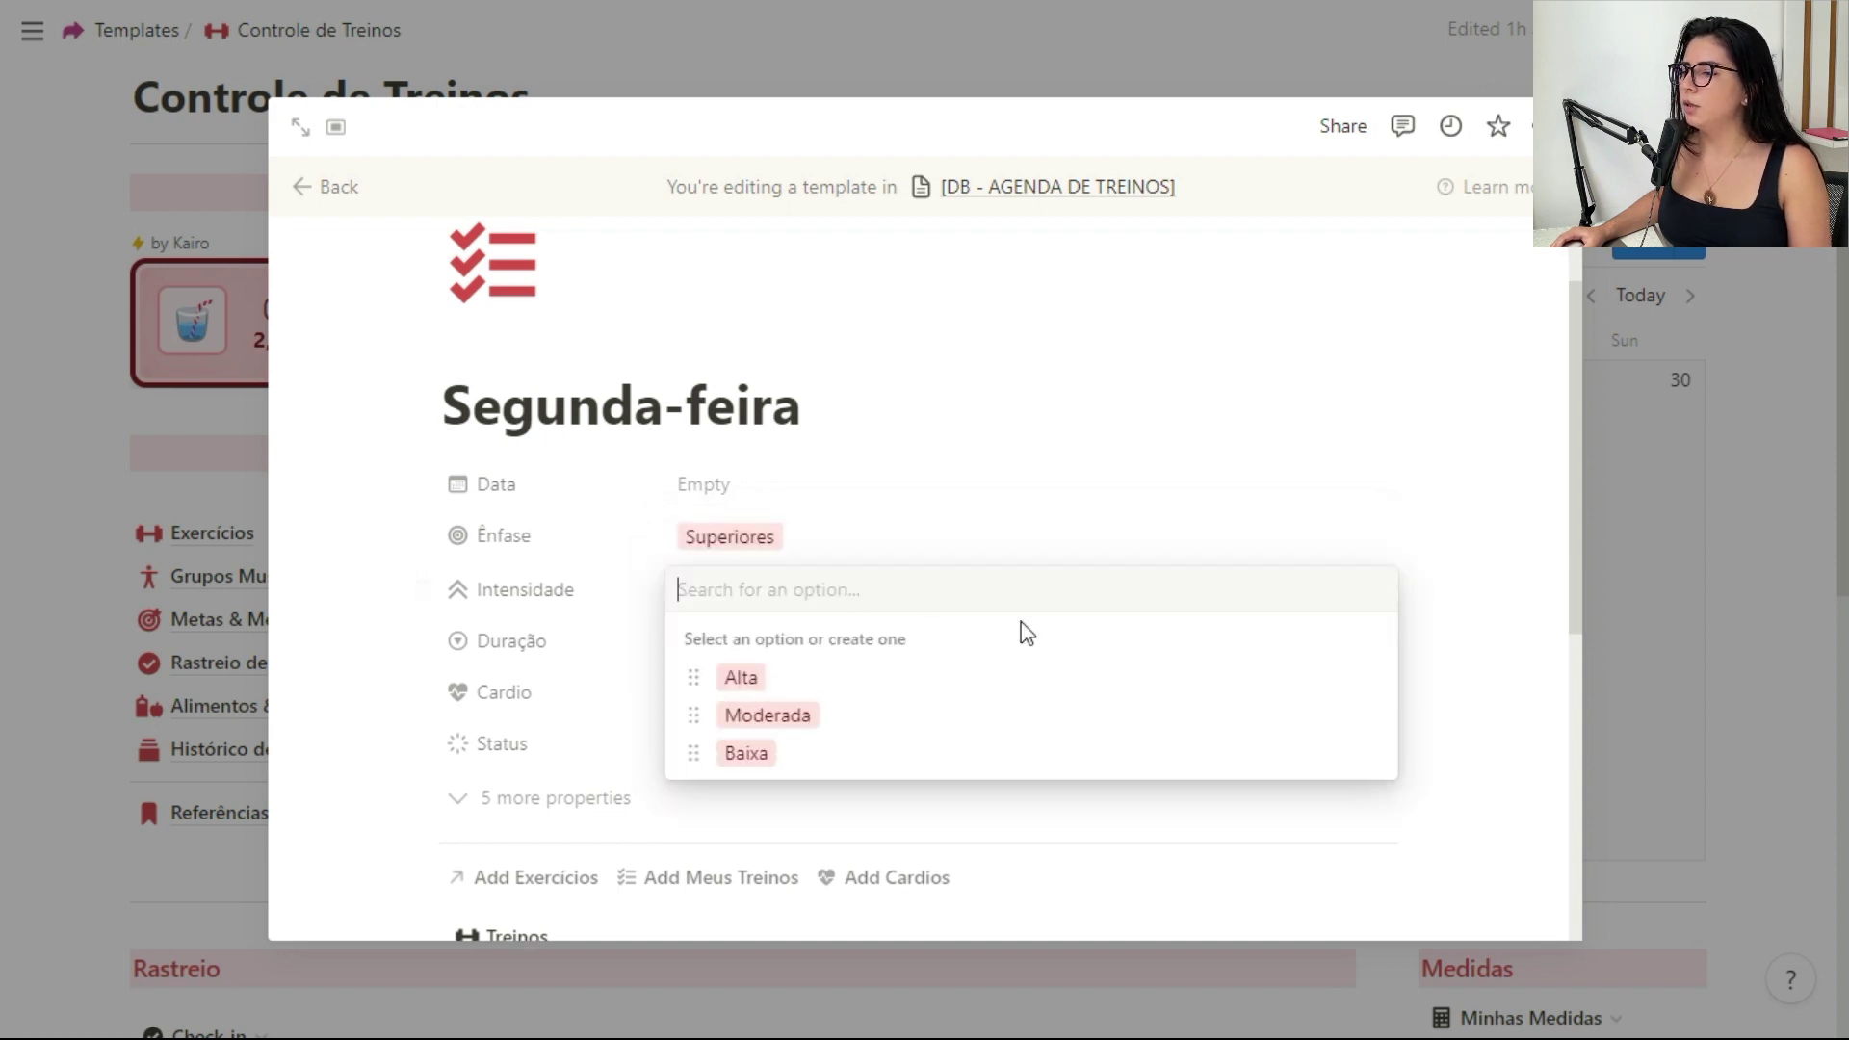
left_click(809, 753)
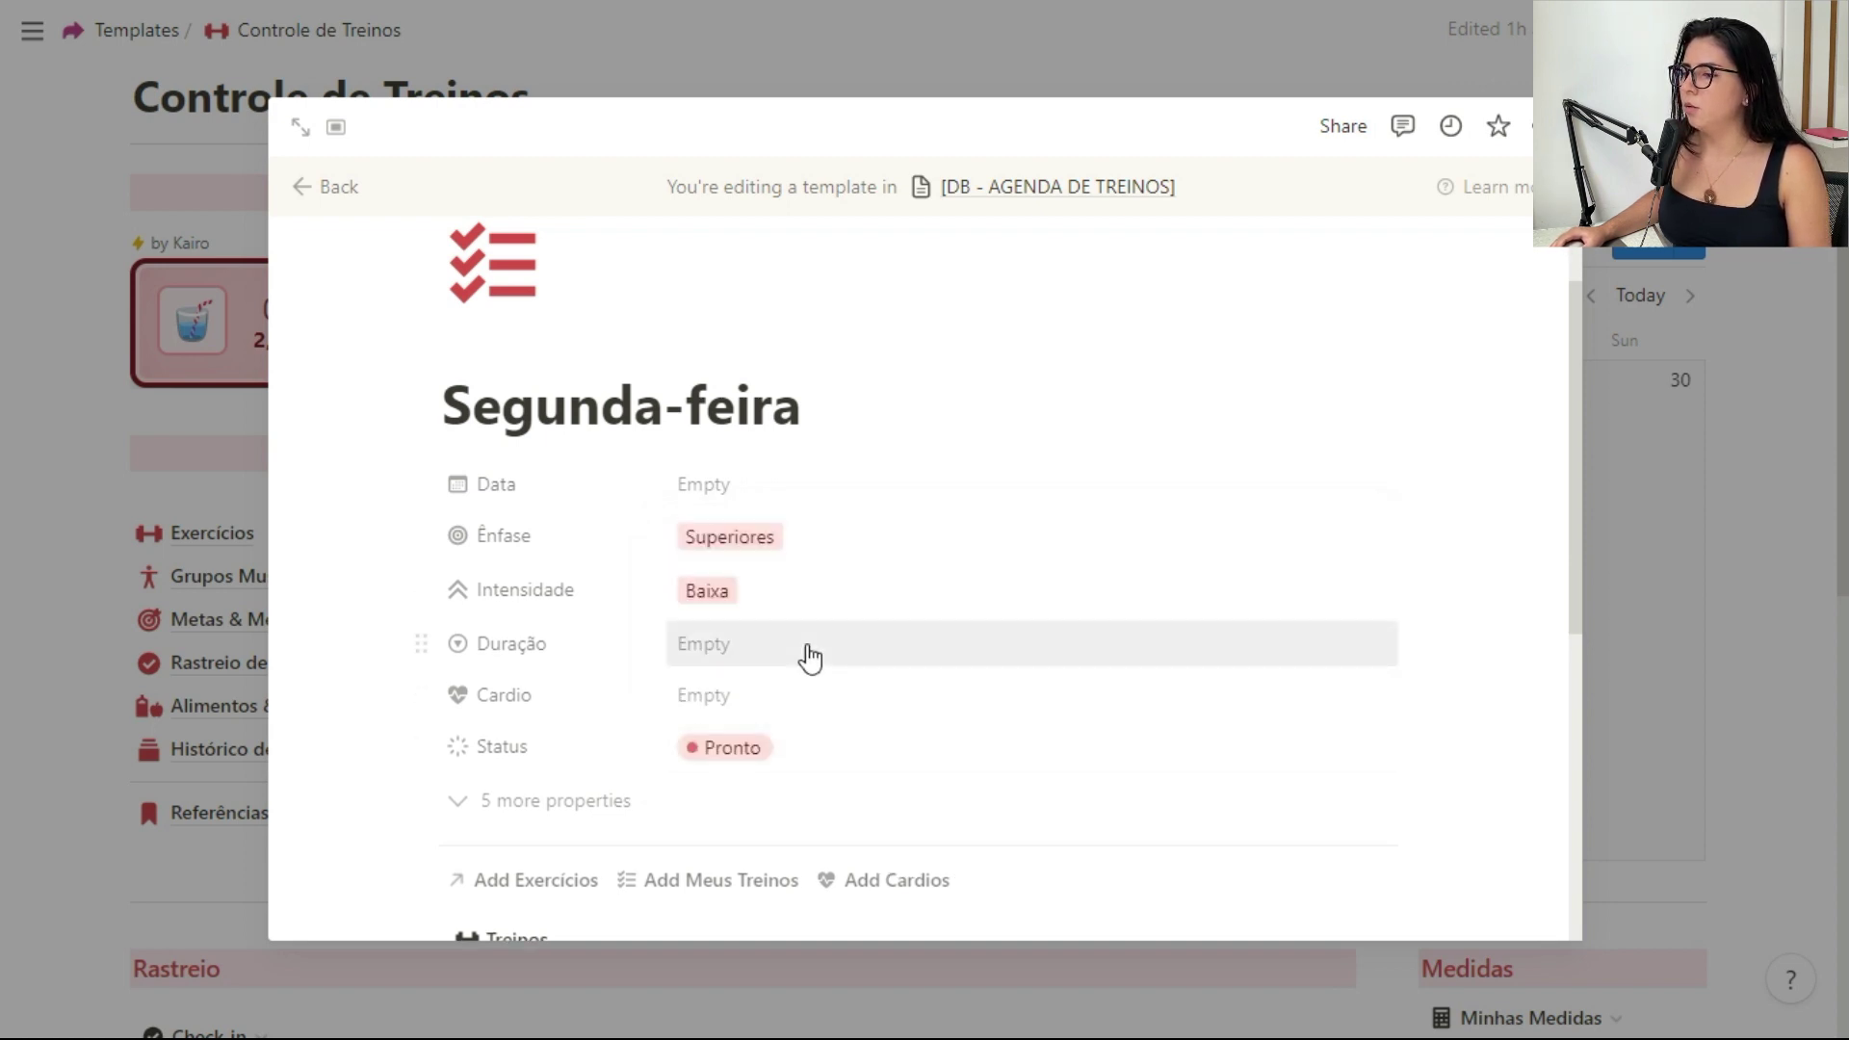
left_click(808, 647)
left_click(784, 856)
left_click(870, 697)
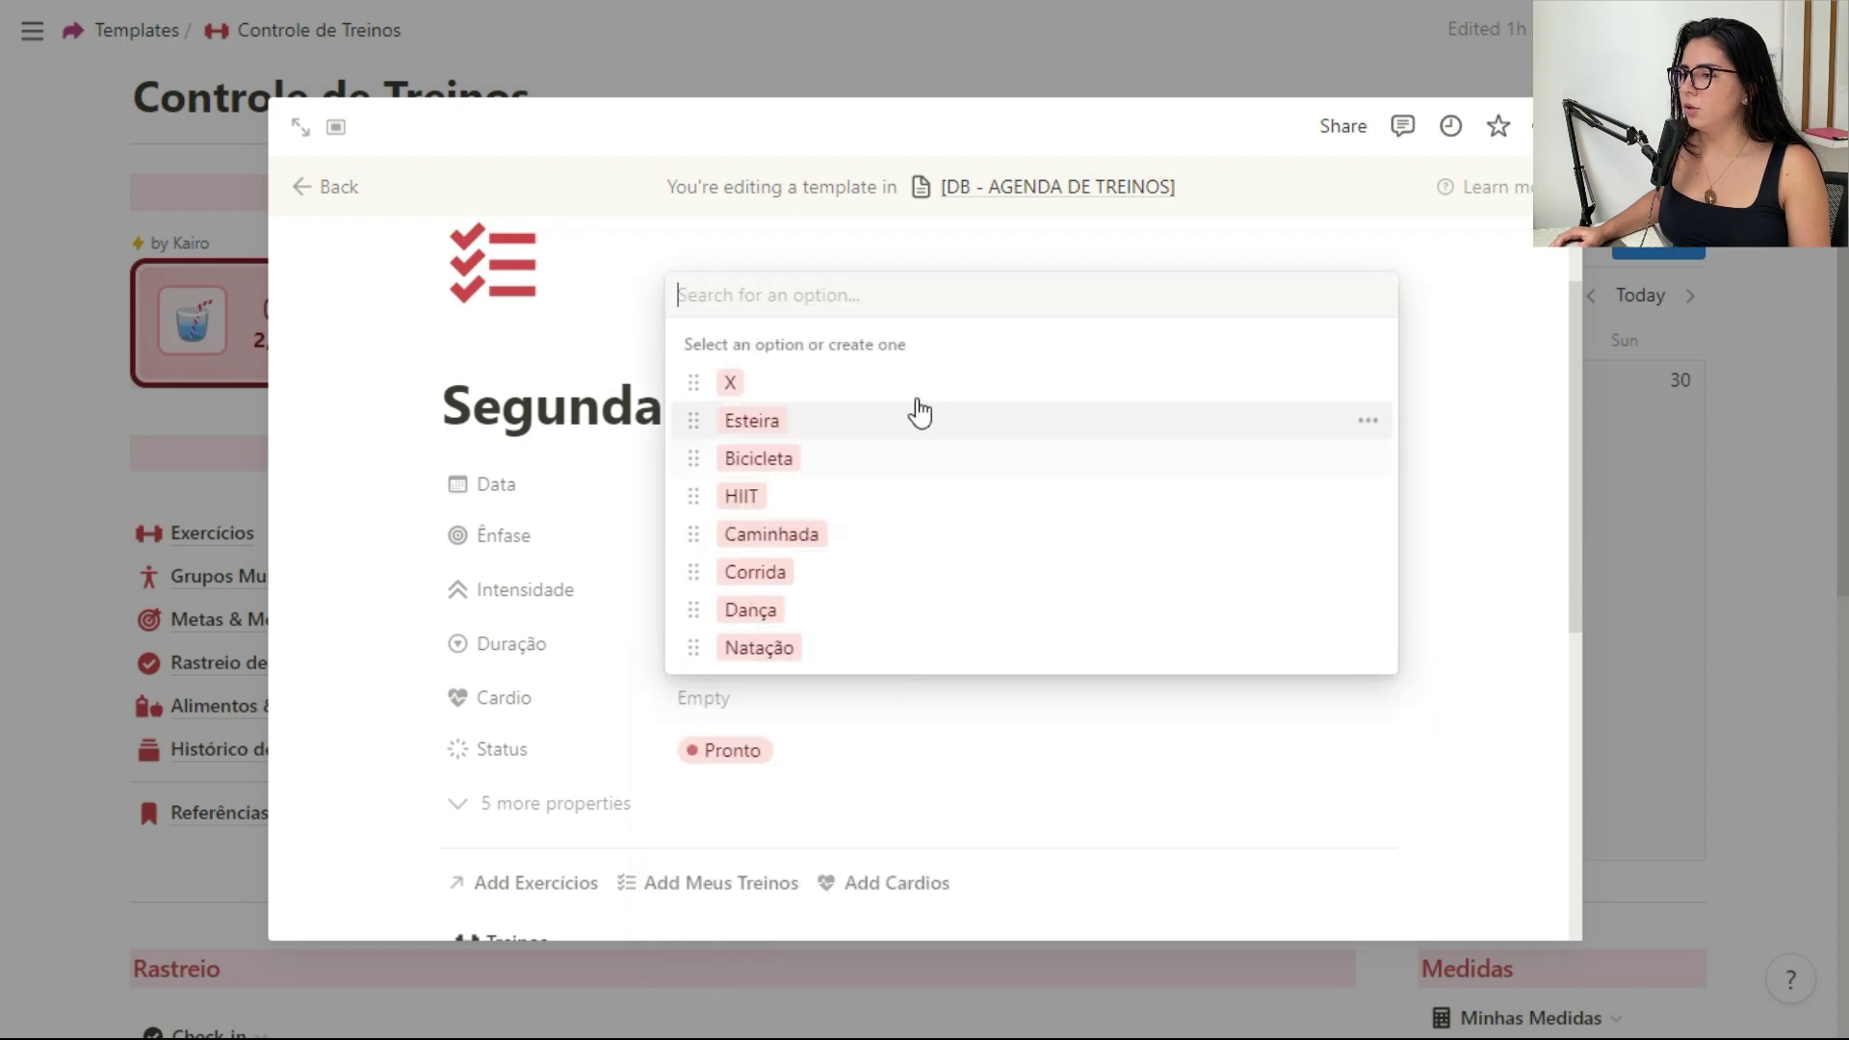
left_click(985, 421)
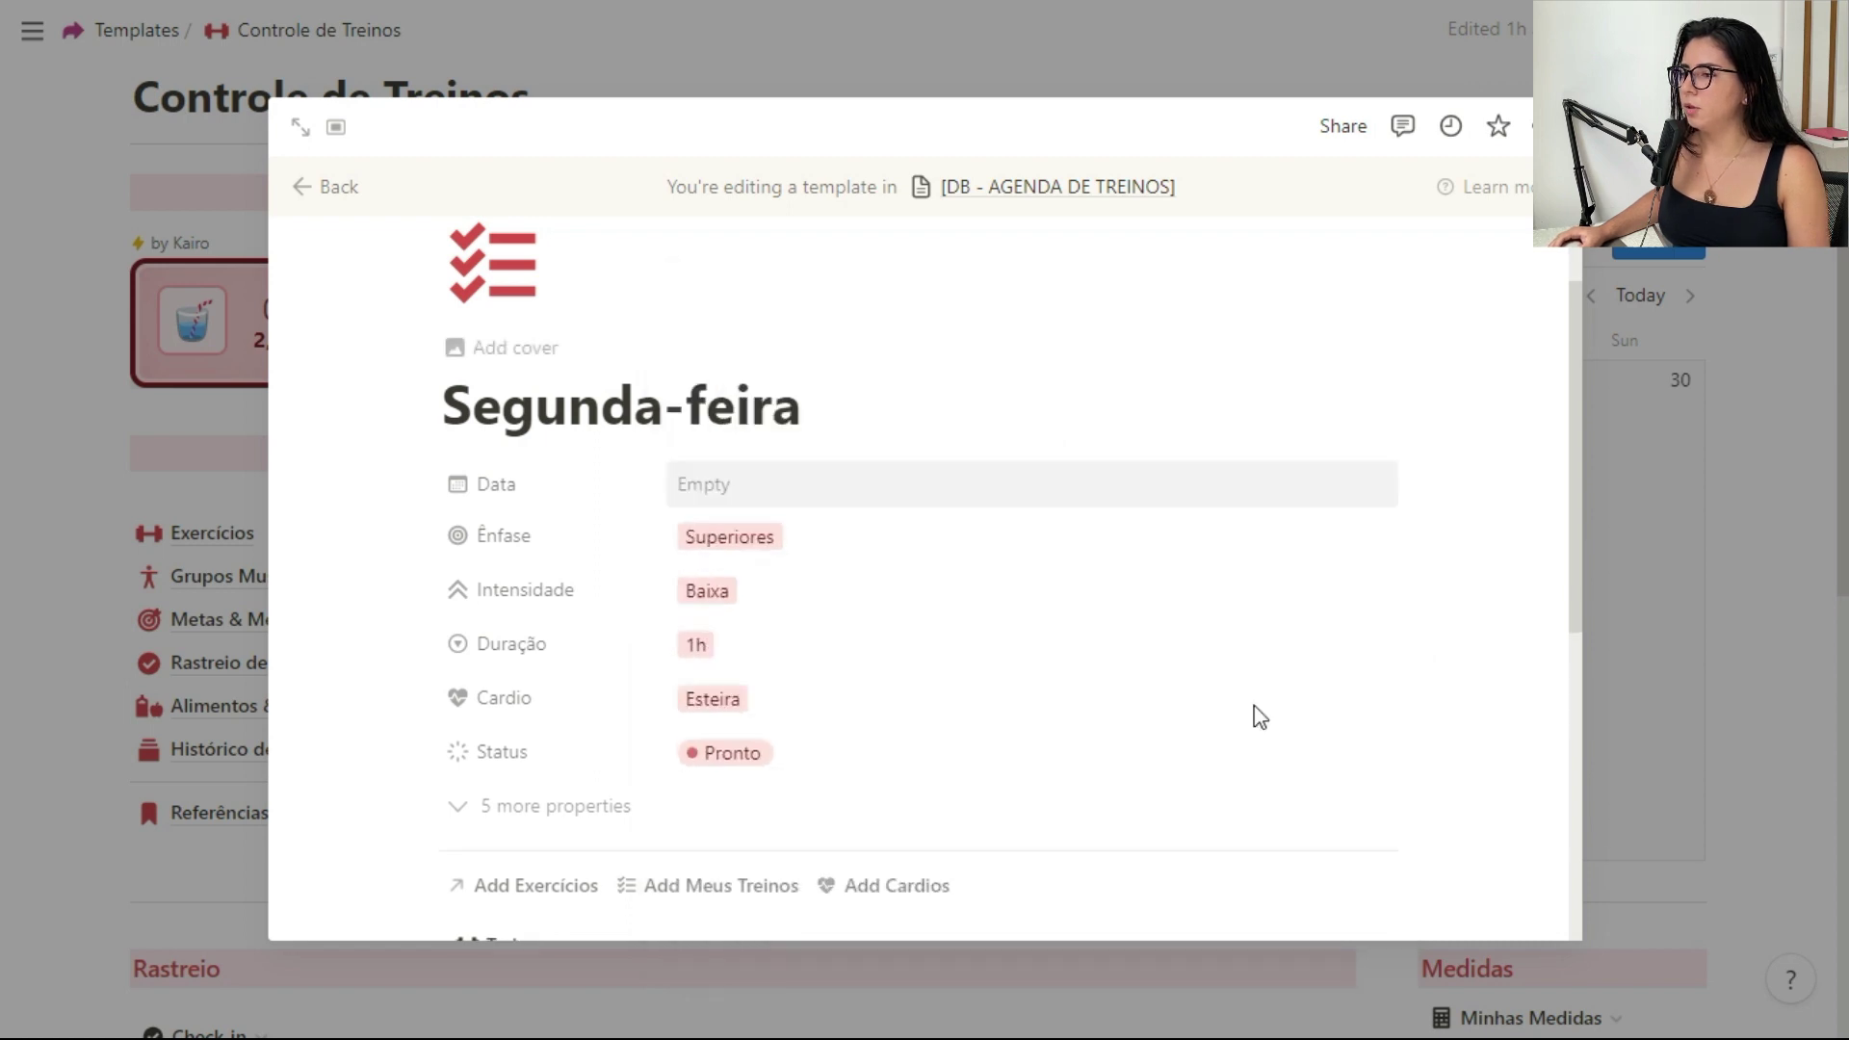
Step: Add three rows to the template's Treinos table for Rosca direta com halteres, Rosca martelo em pé com halteres and Remada alta no cabo
scroll(1159, 545, "down", 6)
left_click(582, 547)
left_click(832, 499)
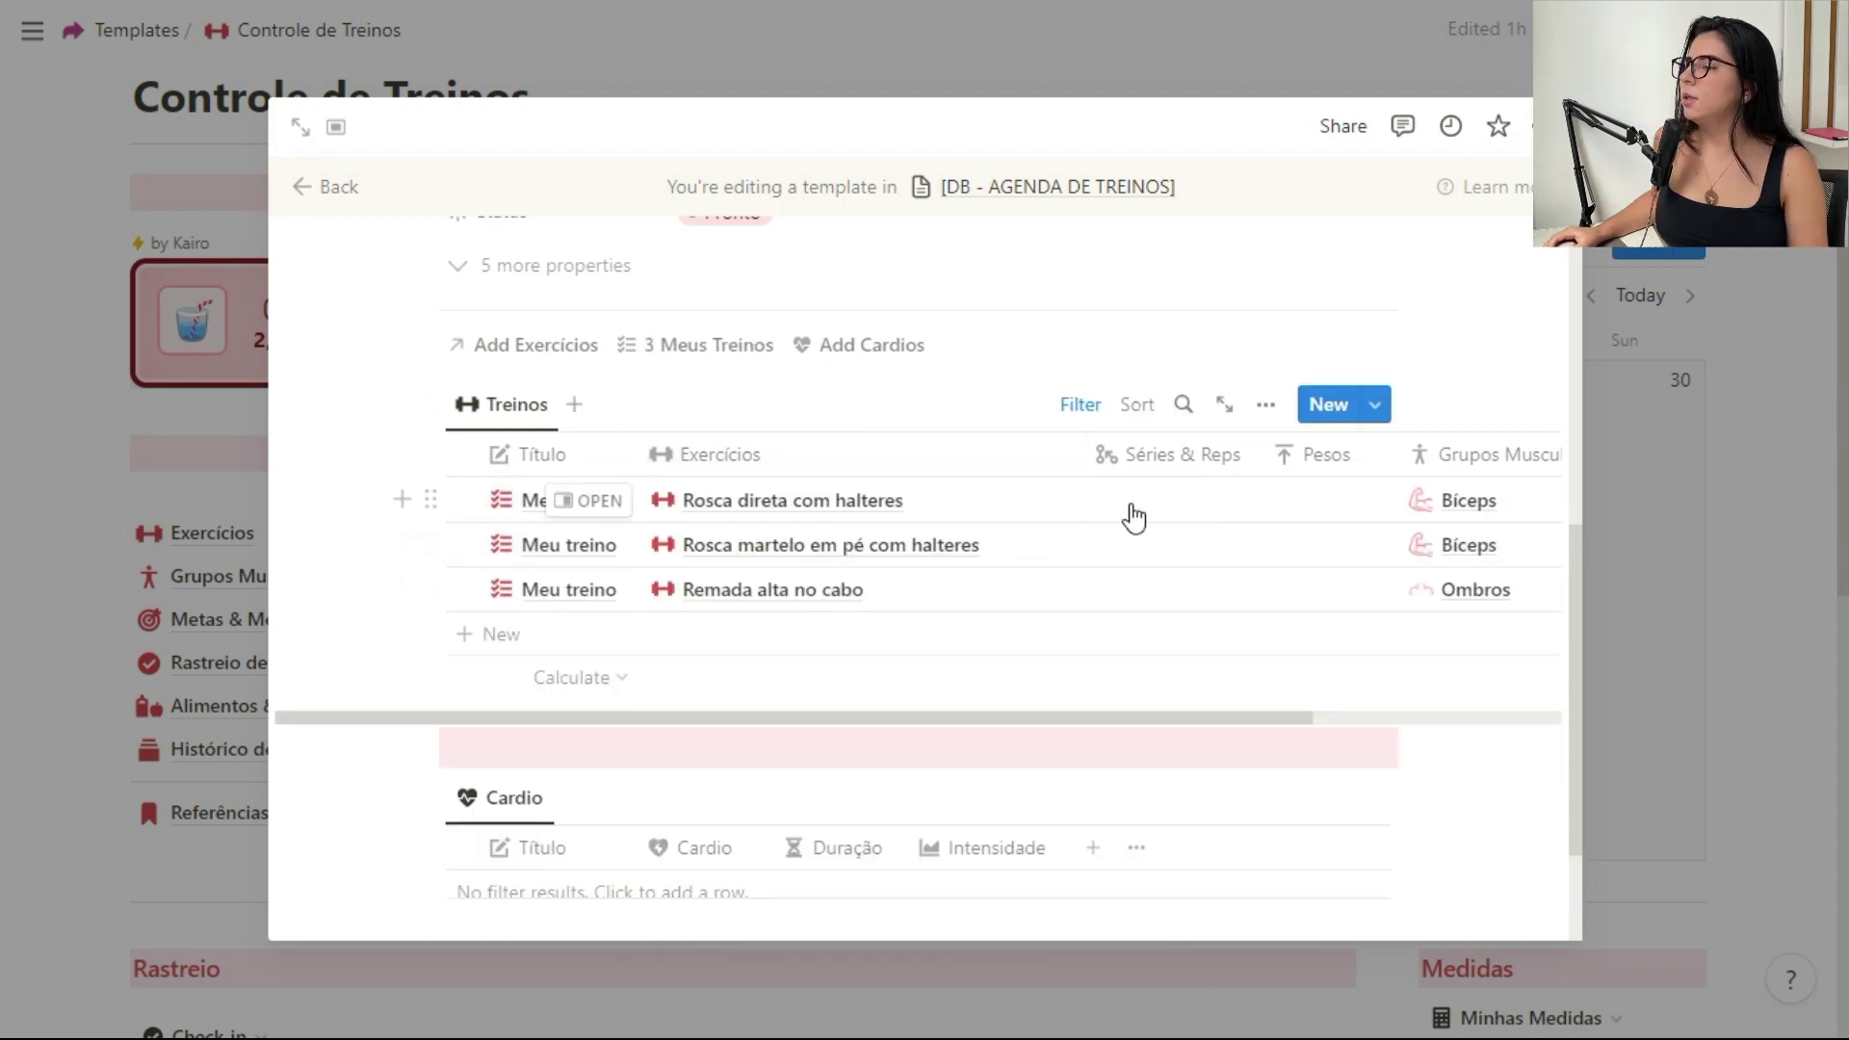
Step: Set Séries & Reps to 3 x 12 for Rosca direta com halteres and 3 x 10 for the other two exercises
left_click(1133, 517)
left_click(1192, 637)
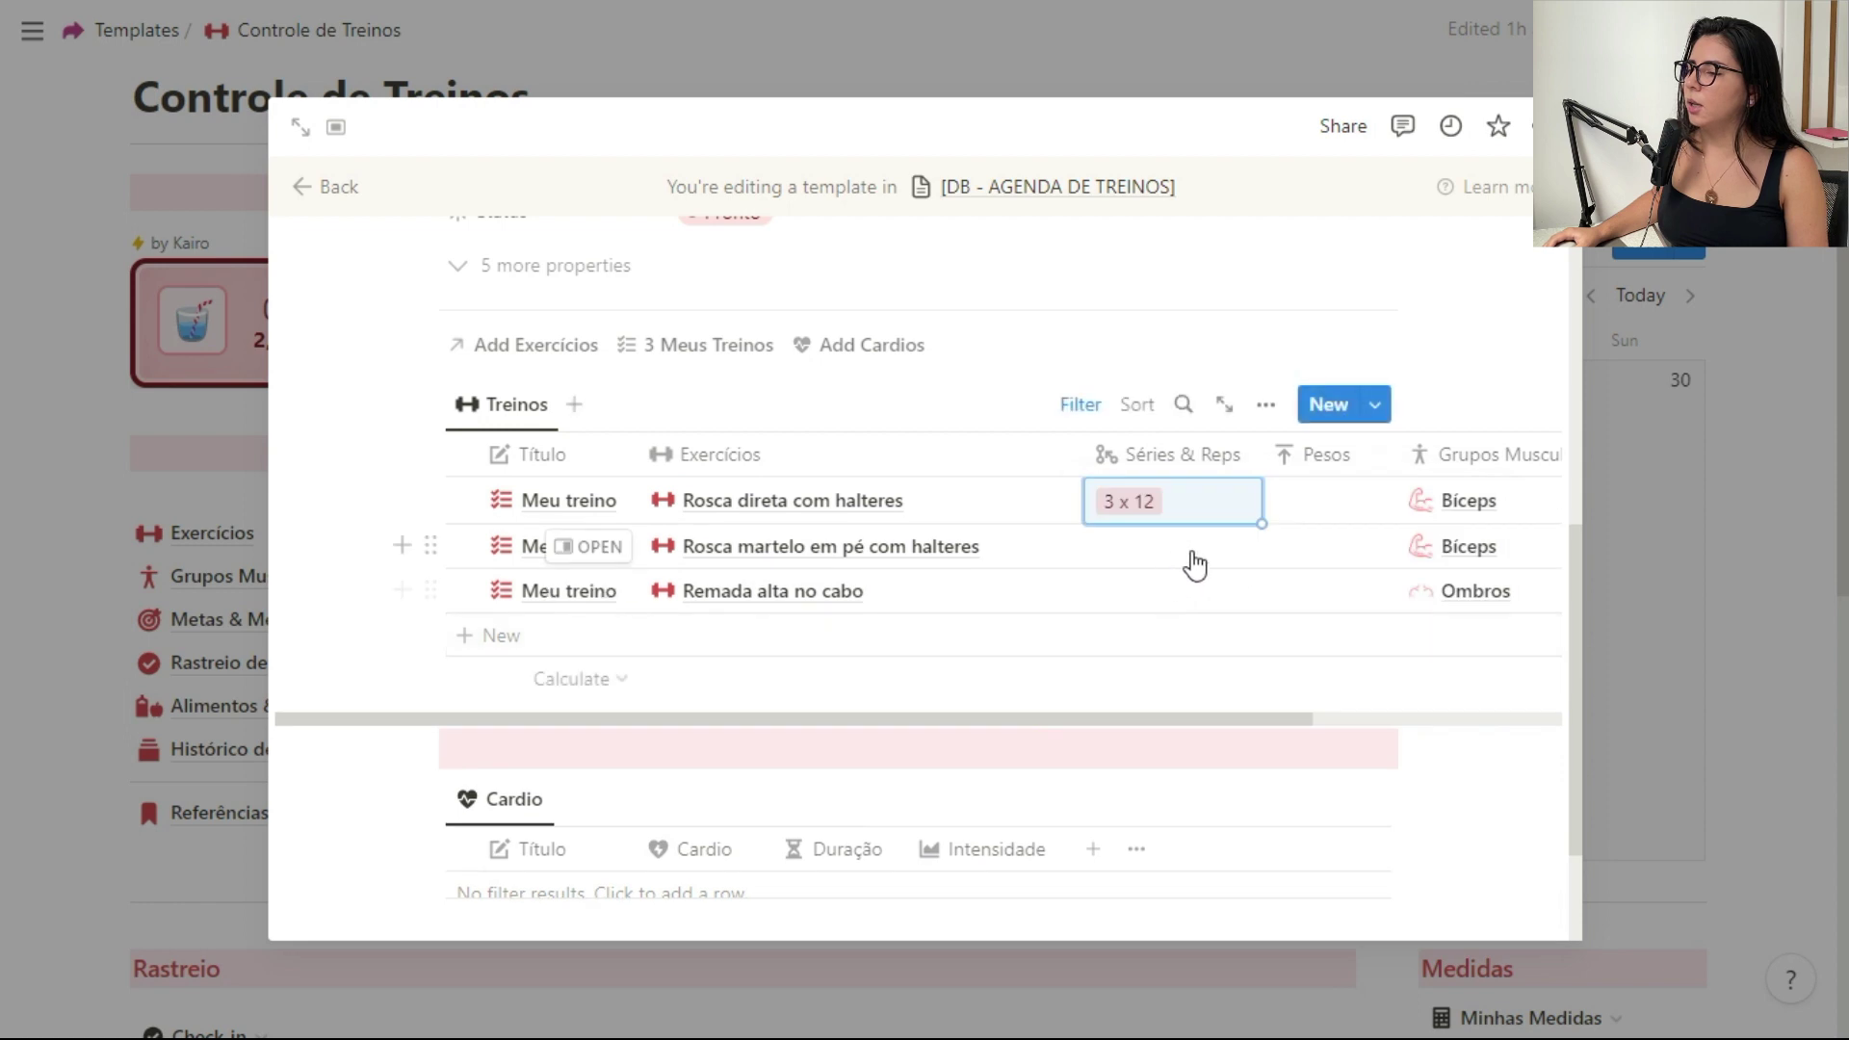
left_click(1237, 551)
left_click(1157, 710)
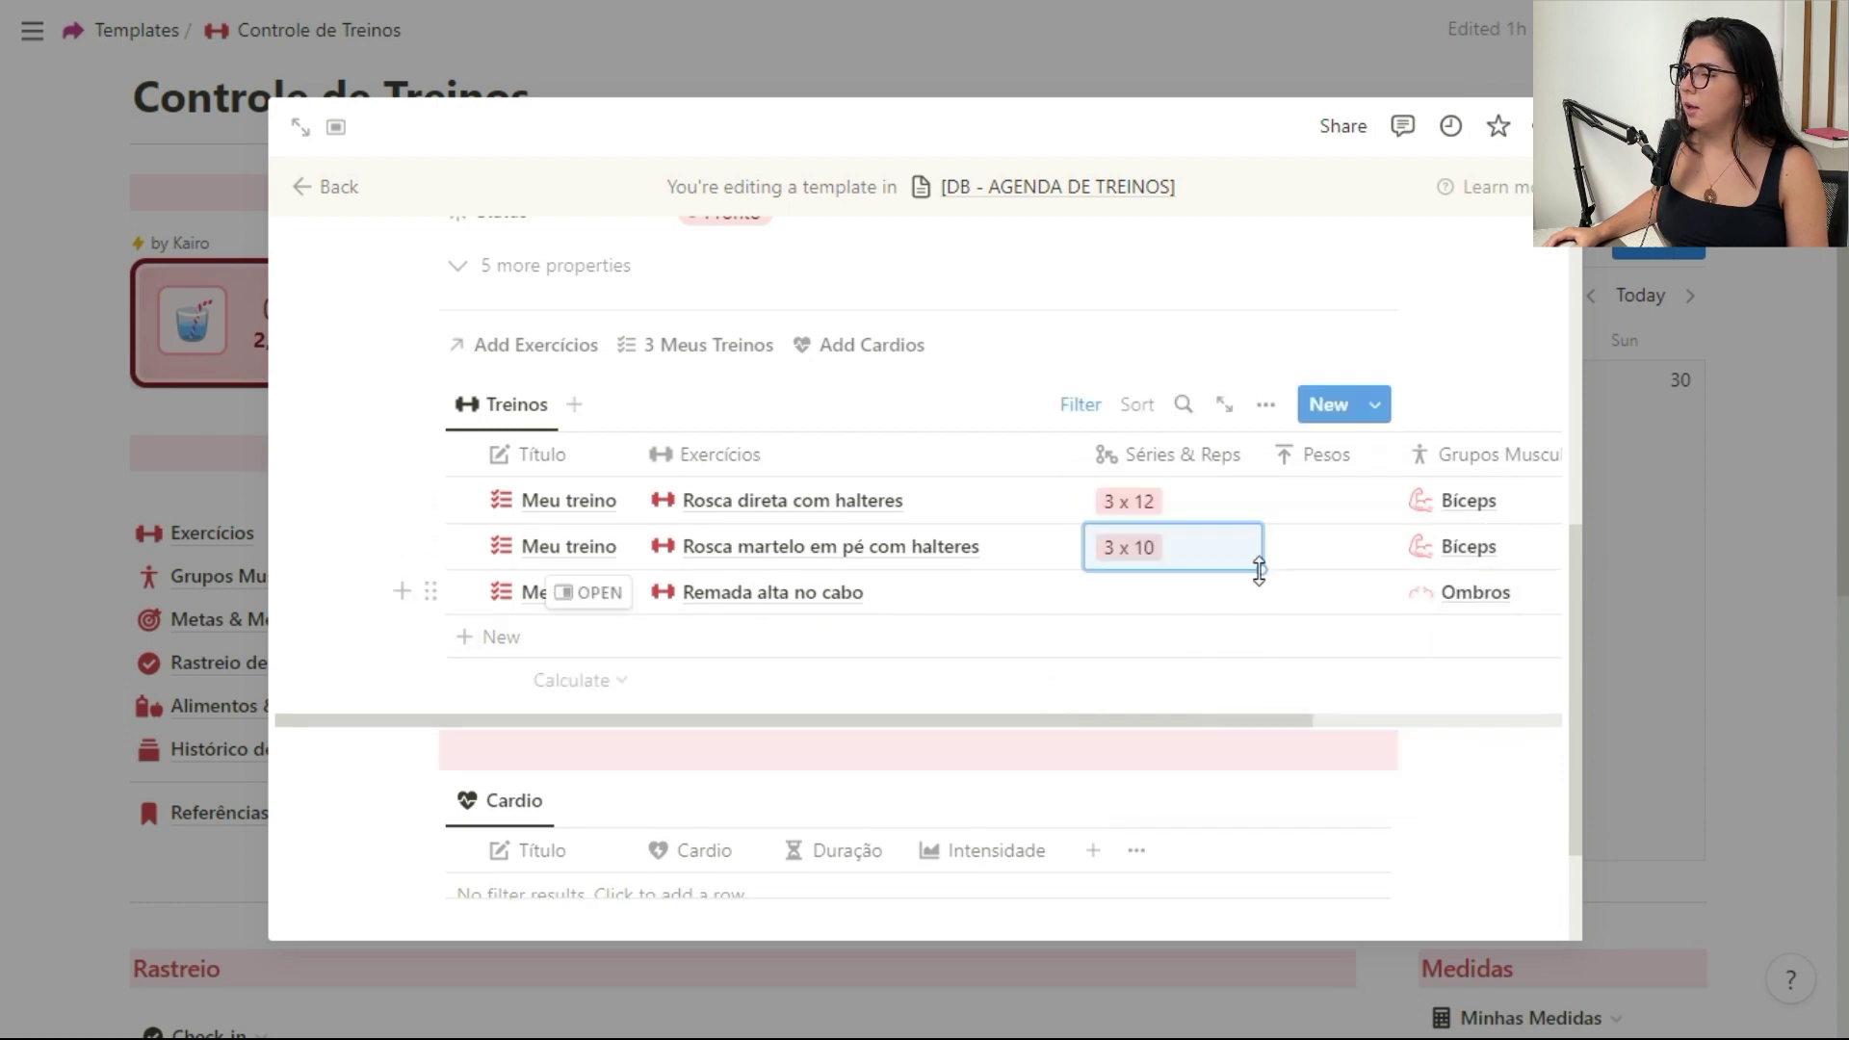
left_click_drag(1261, 572, 1260, 602)
Step: Set Pesos to 5kg for all three exercises in the template's Treinos table
left_click(1329, 511)
left_click(1353, 666)
key("Escape")
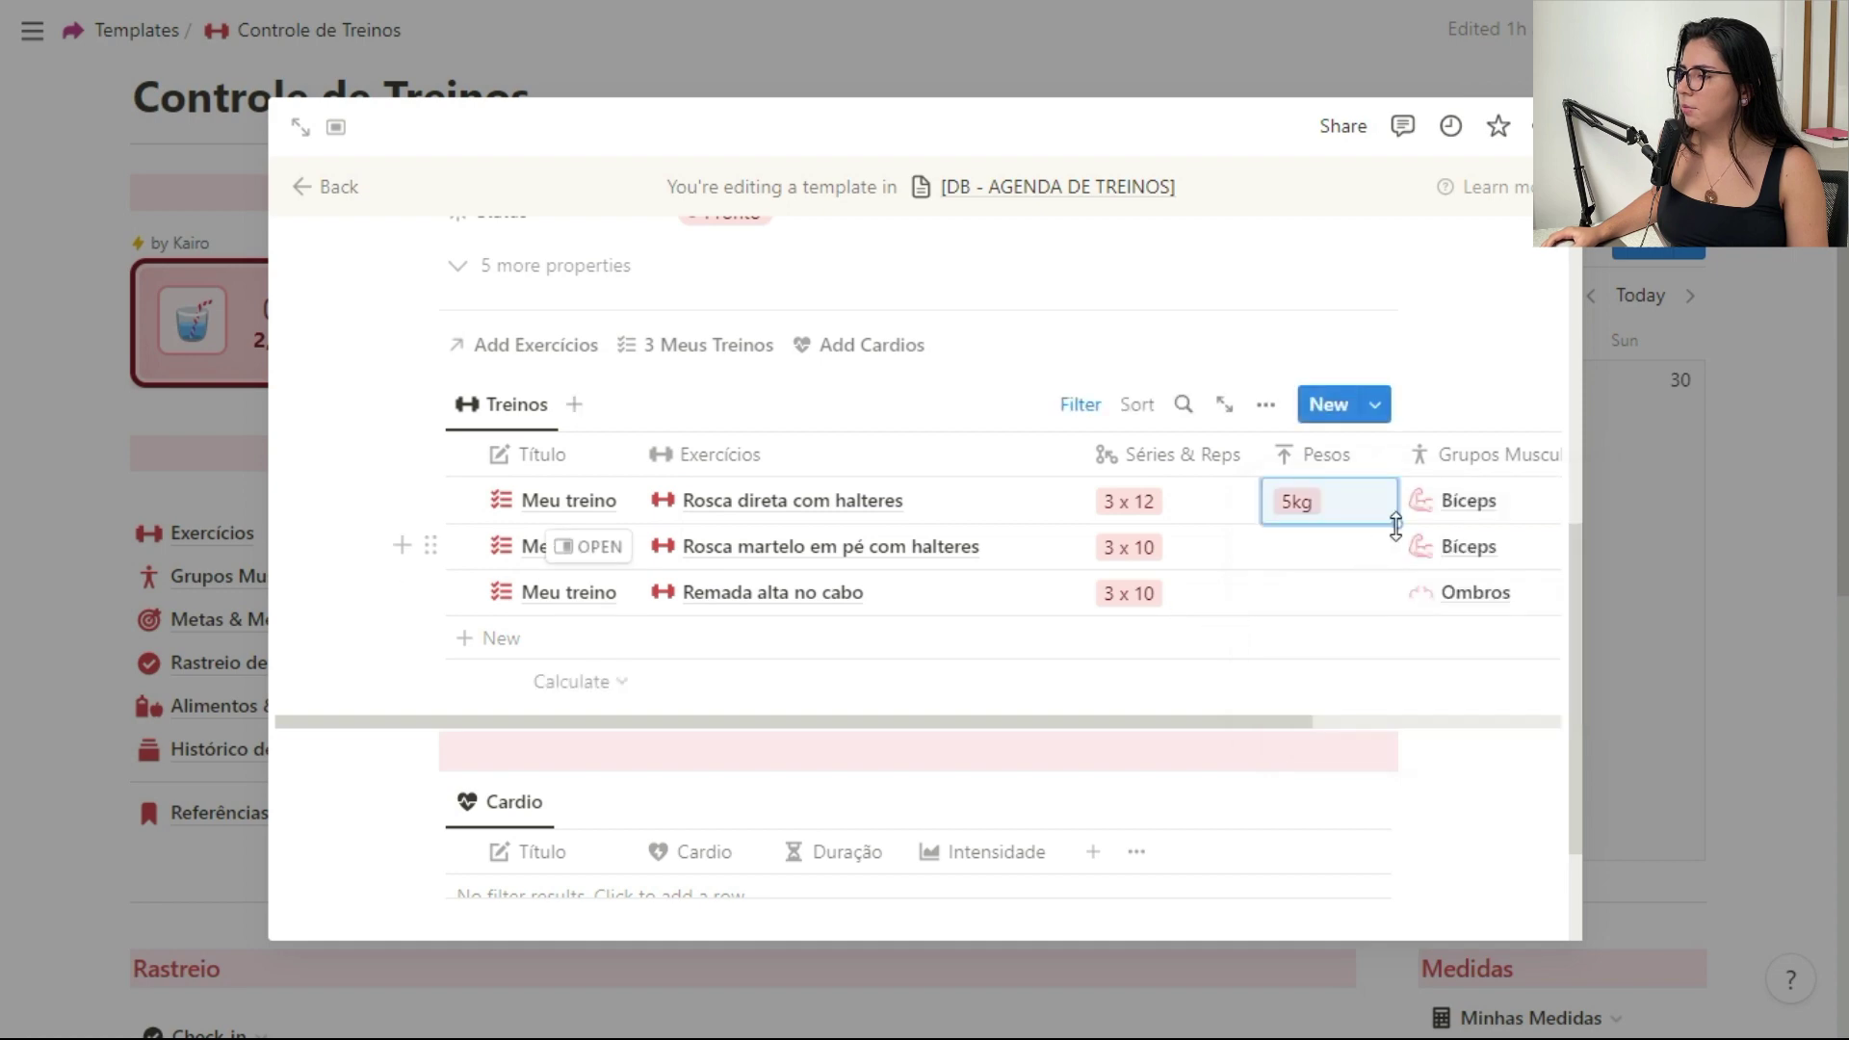
left_click_drag(1396, 523, 1396, 607)
Step: Add a row to the template's Cardio table and set its cardio type to Esteira
scroll(867, 597, "down", 2)
left_click(525, 756)
key("Escape")
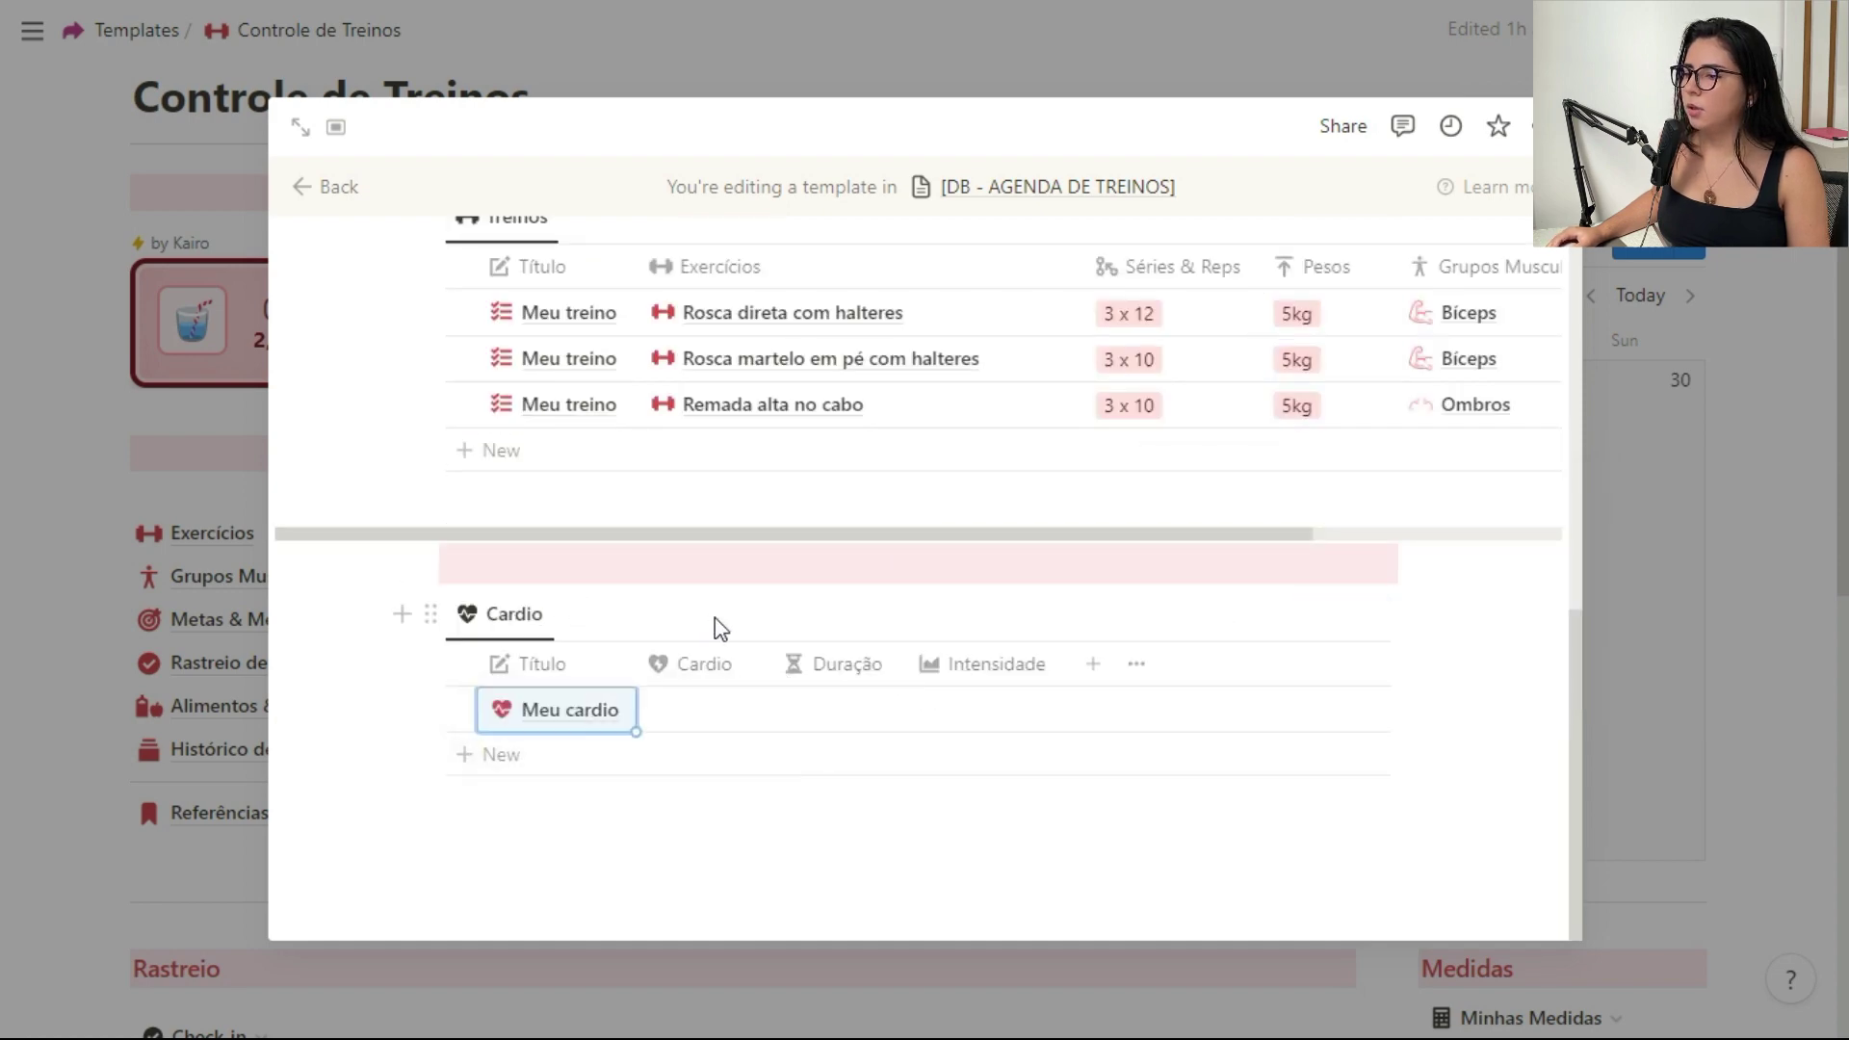
scroll(869, 393, "up", 5)
scroll(742, 693, "down", 8)
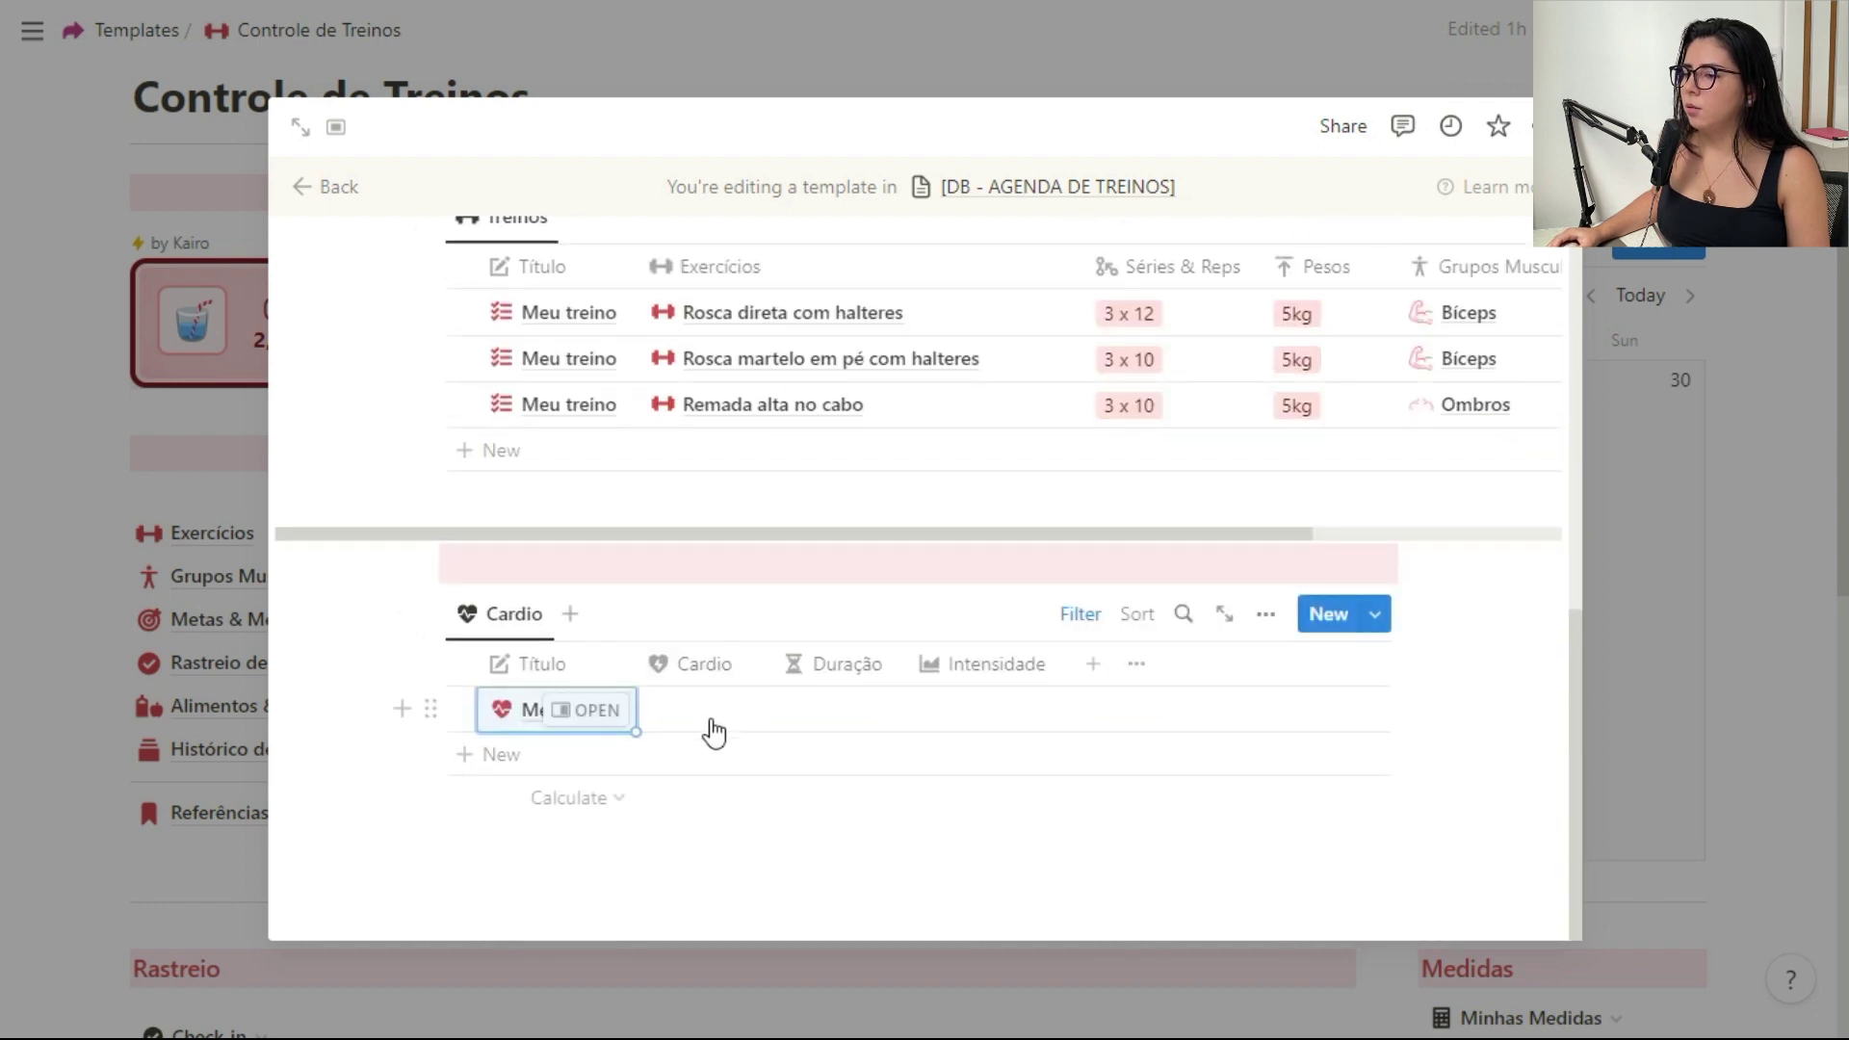
left_click(714, 730)
left_click(857, 655)
Step: Set the Esteira cardio's Duração to 30 min and Intensidade to Baixa
left_click(856, 709)
left_click(899, 871)
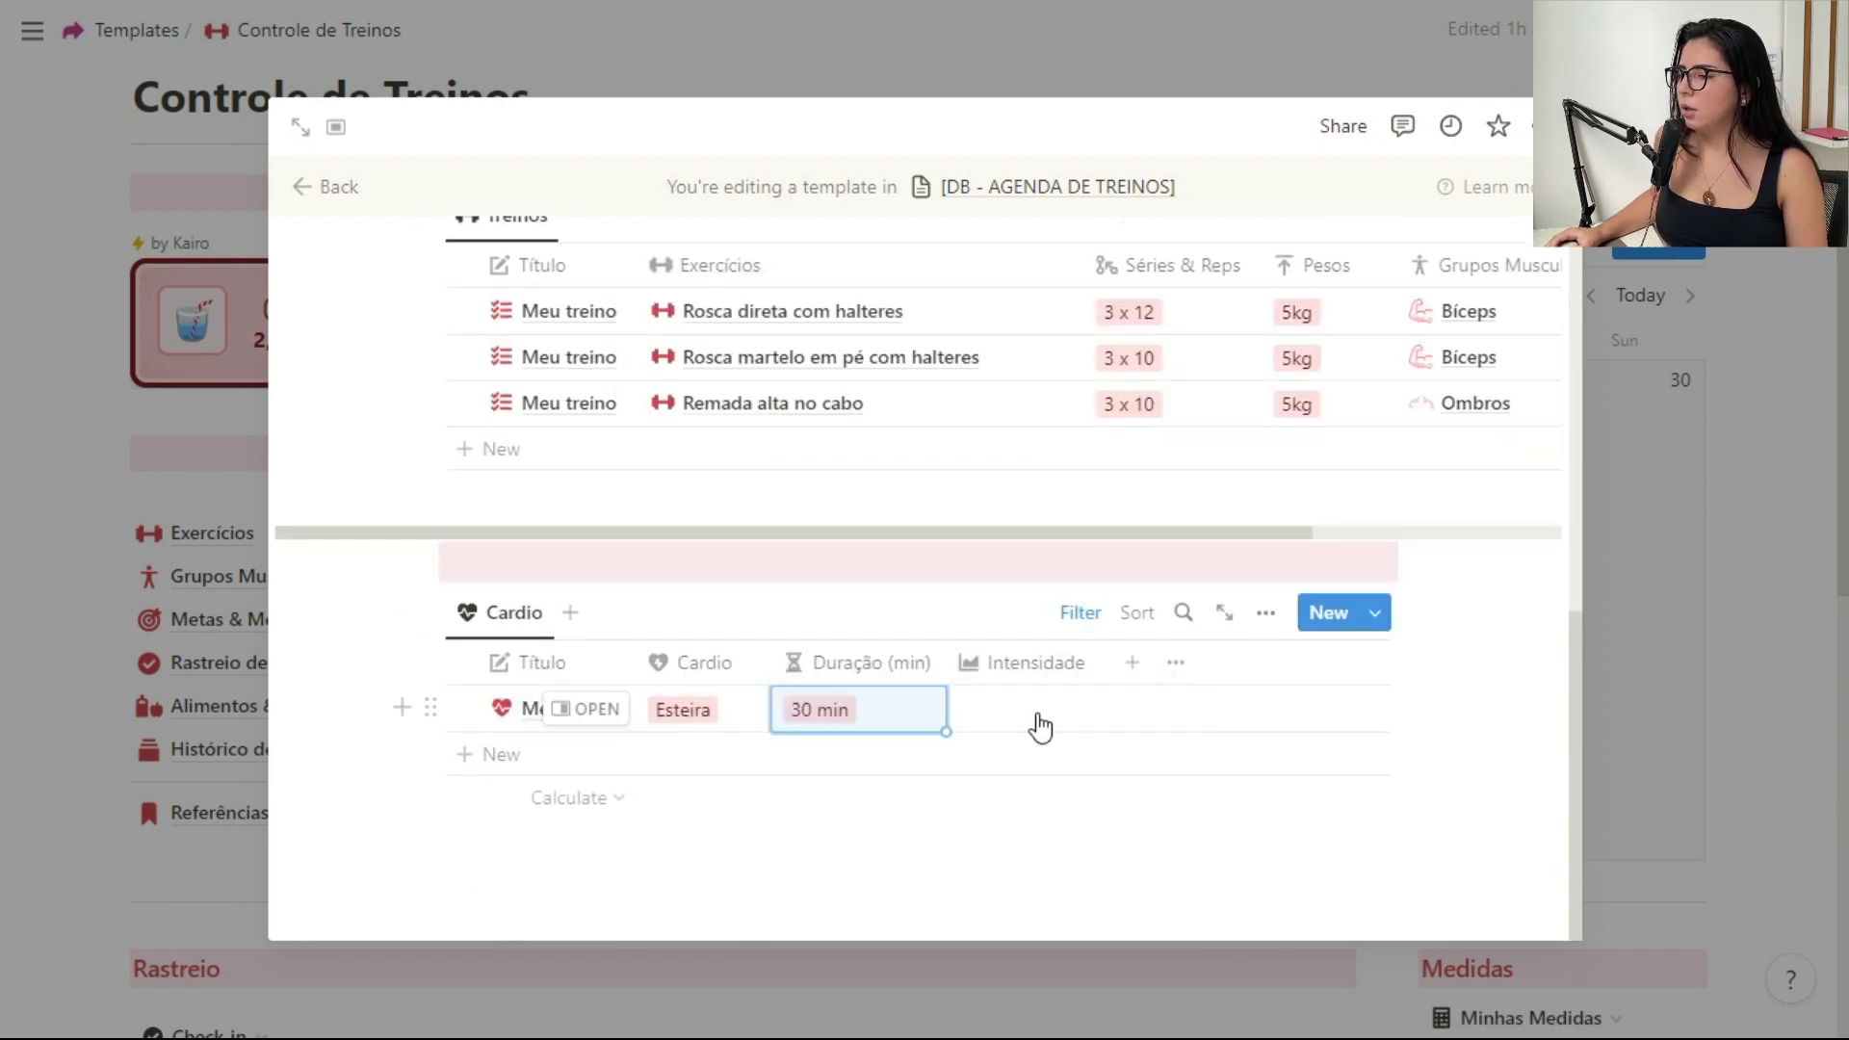
left_click(1040, 728)
left_click(1085, 867)
scroll(1348, 674, "up", 10)
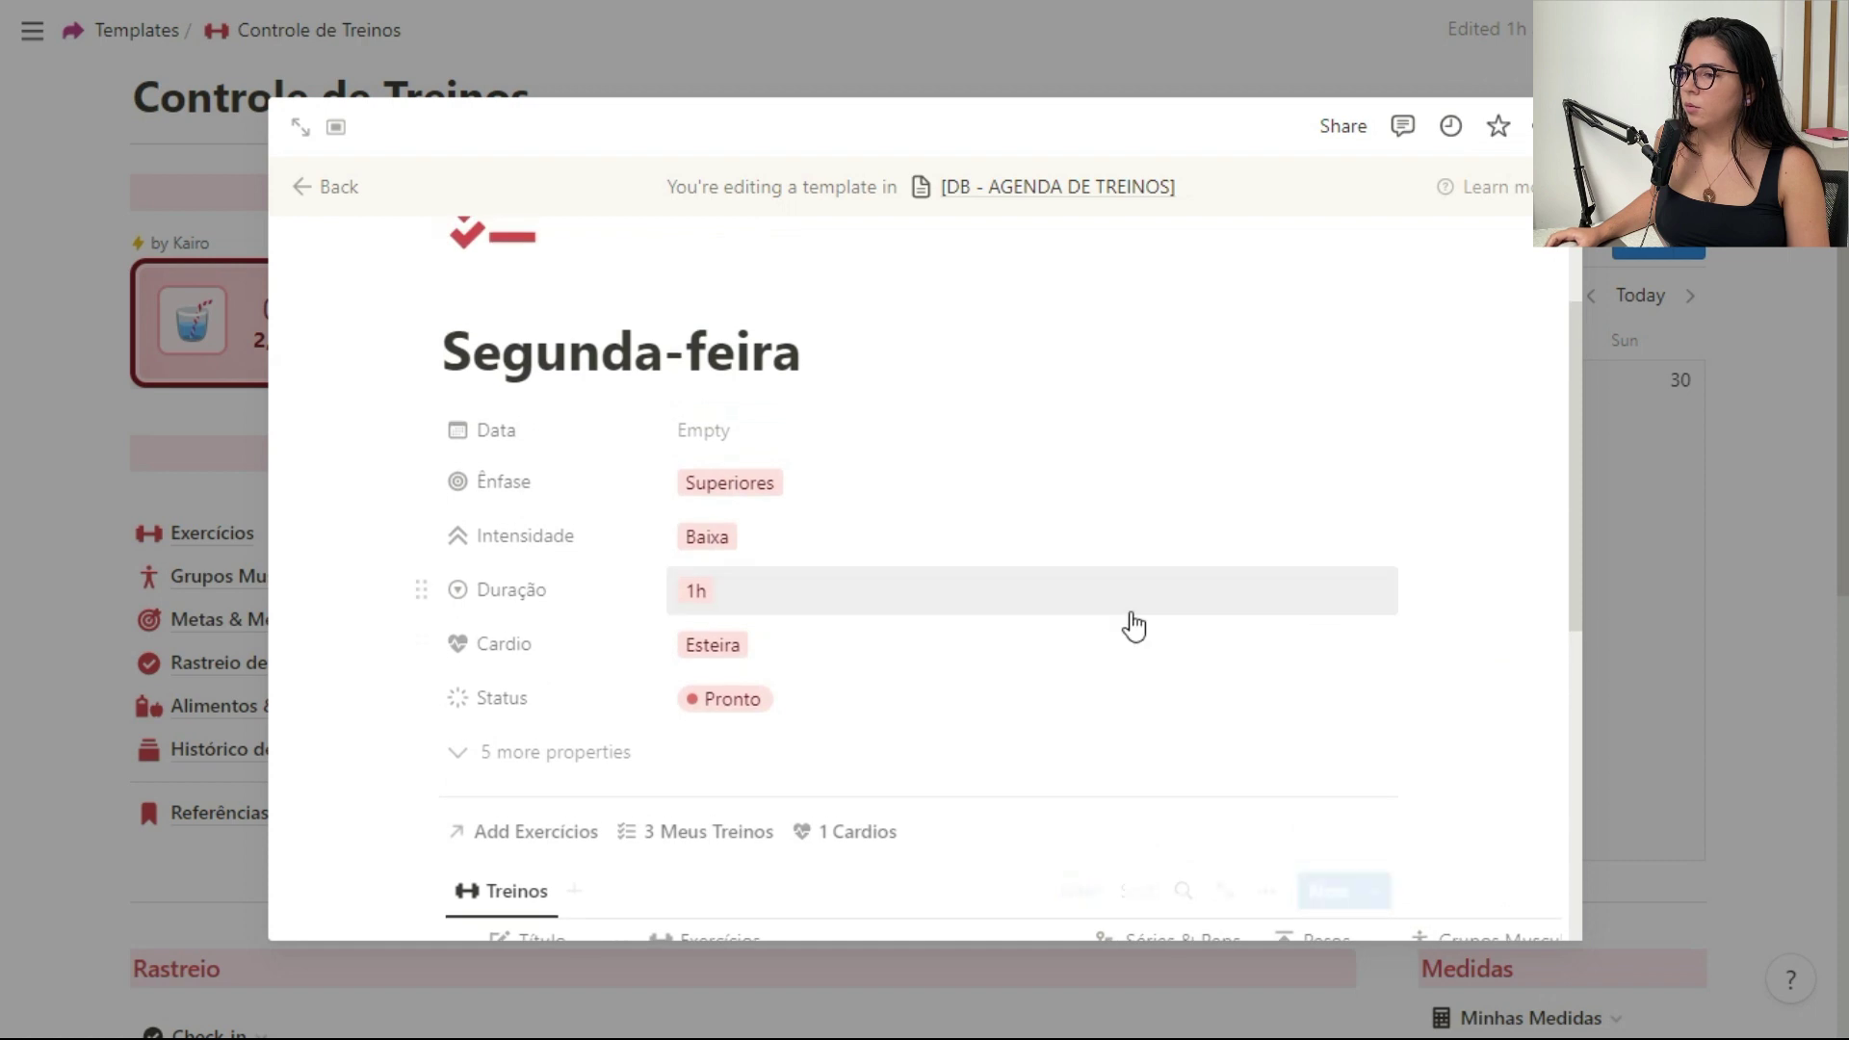
Step: Finish editing the Segunda-feira template and create a new workout in the calendar from it
scroll(1171, 624, "up", 3)
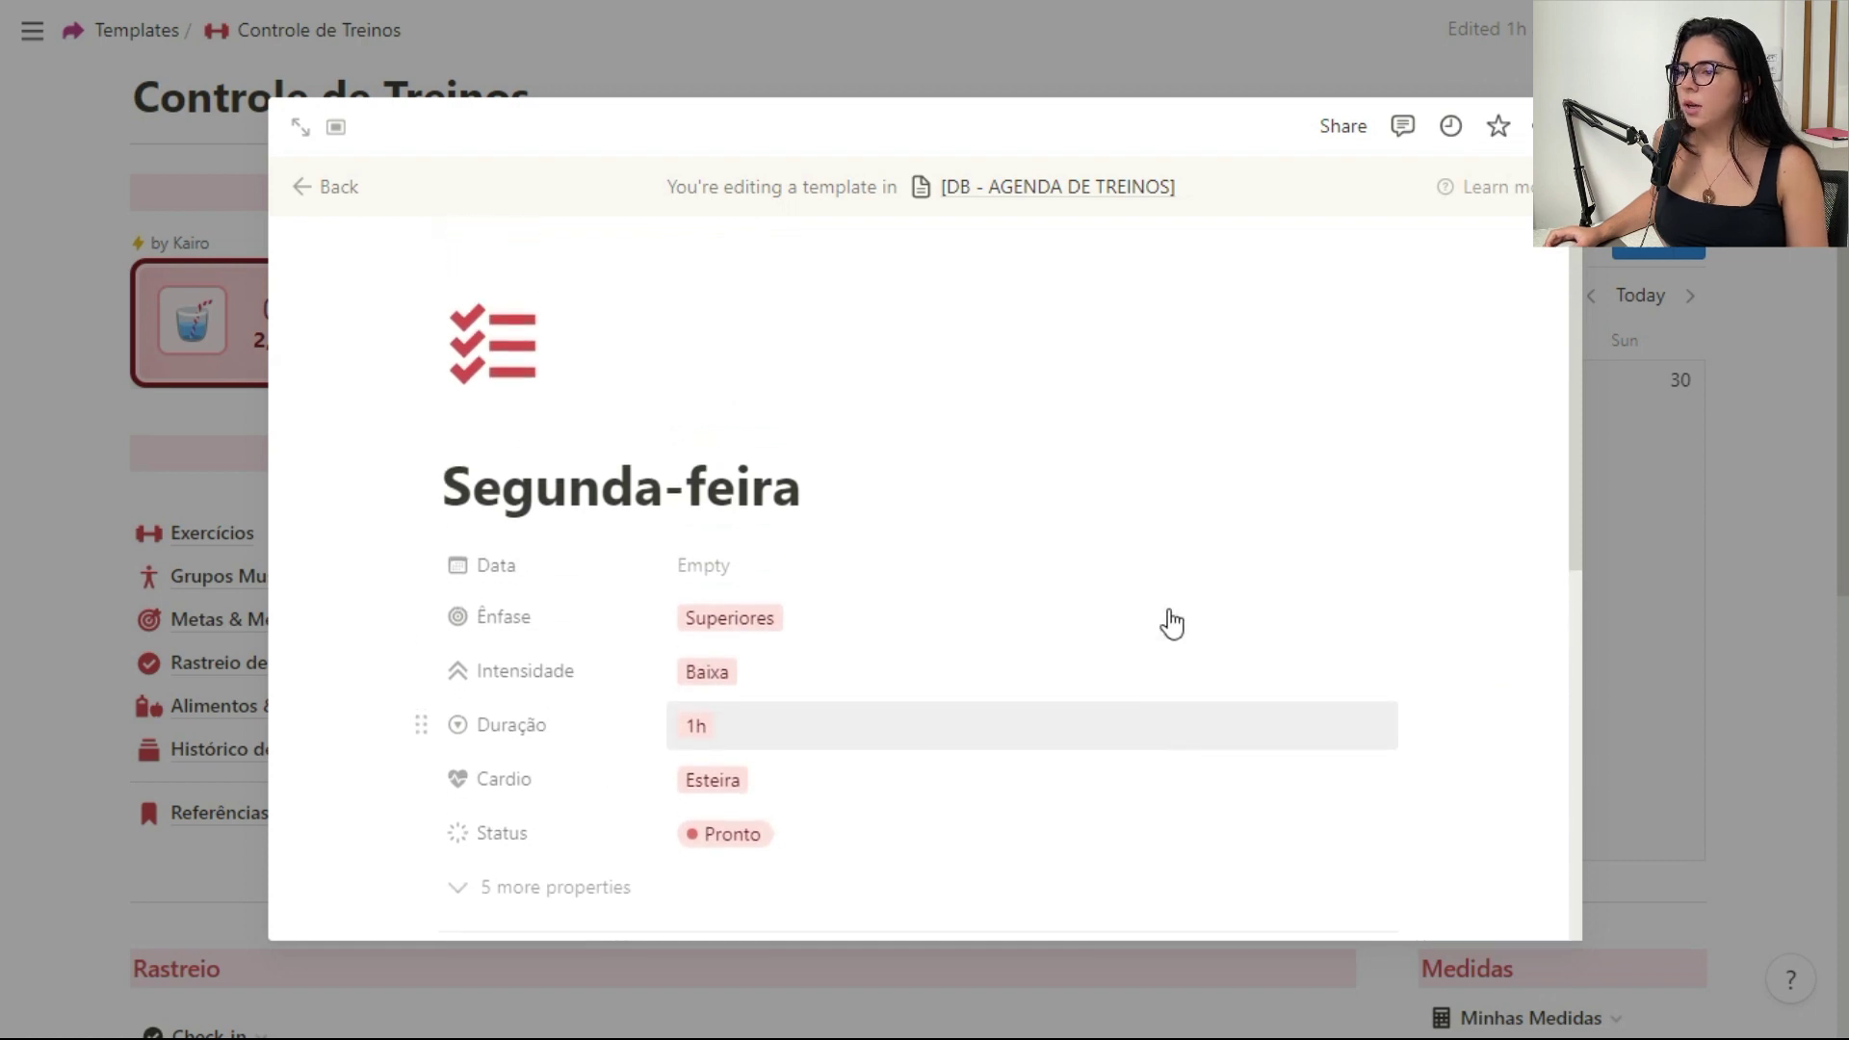
left_click(1651, 621)
left_click(1706, 252)
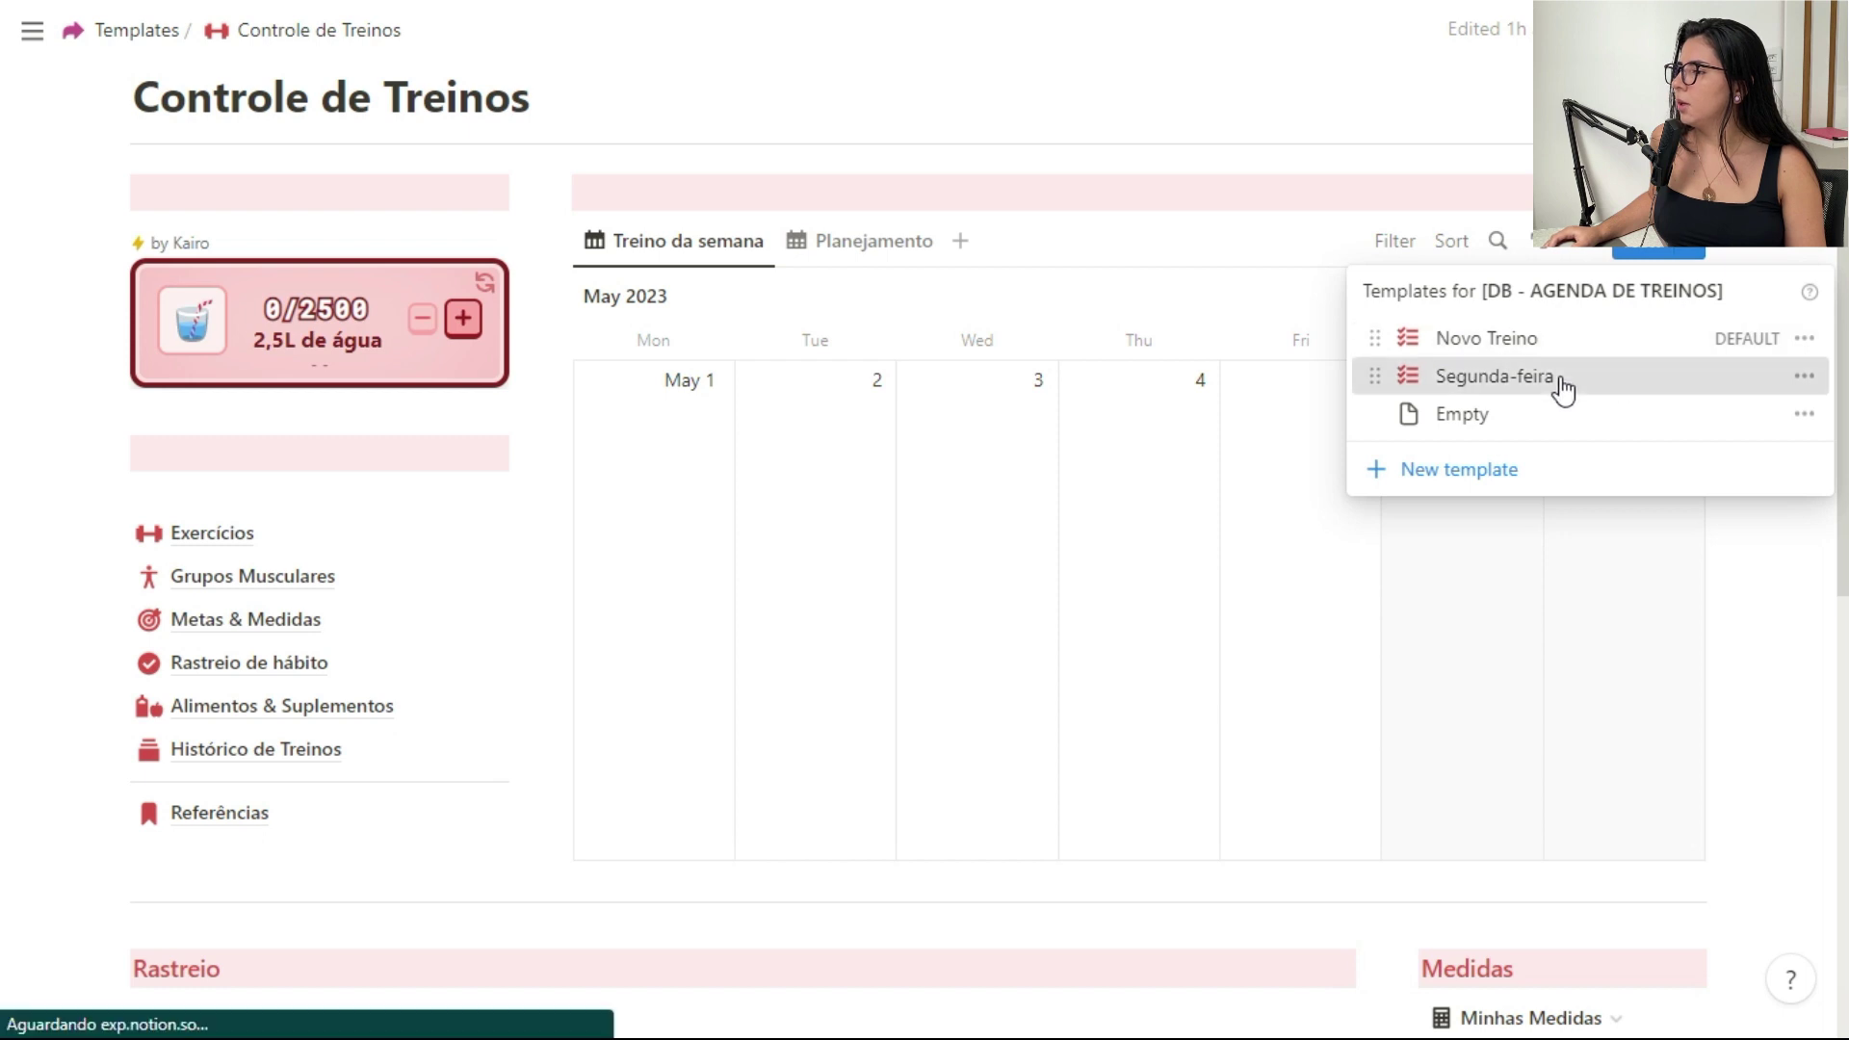
left_click(1541, 377)
Step: Set the new Segunda-feira workout's Data to May 1, 2023 and return to the calendar
left_click(747, 564)
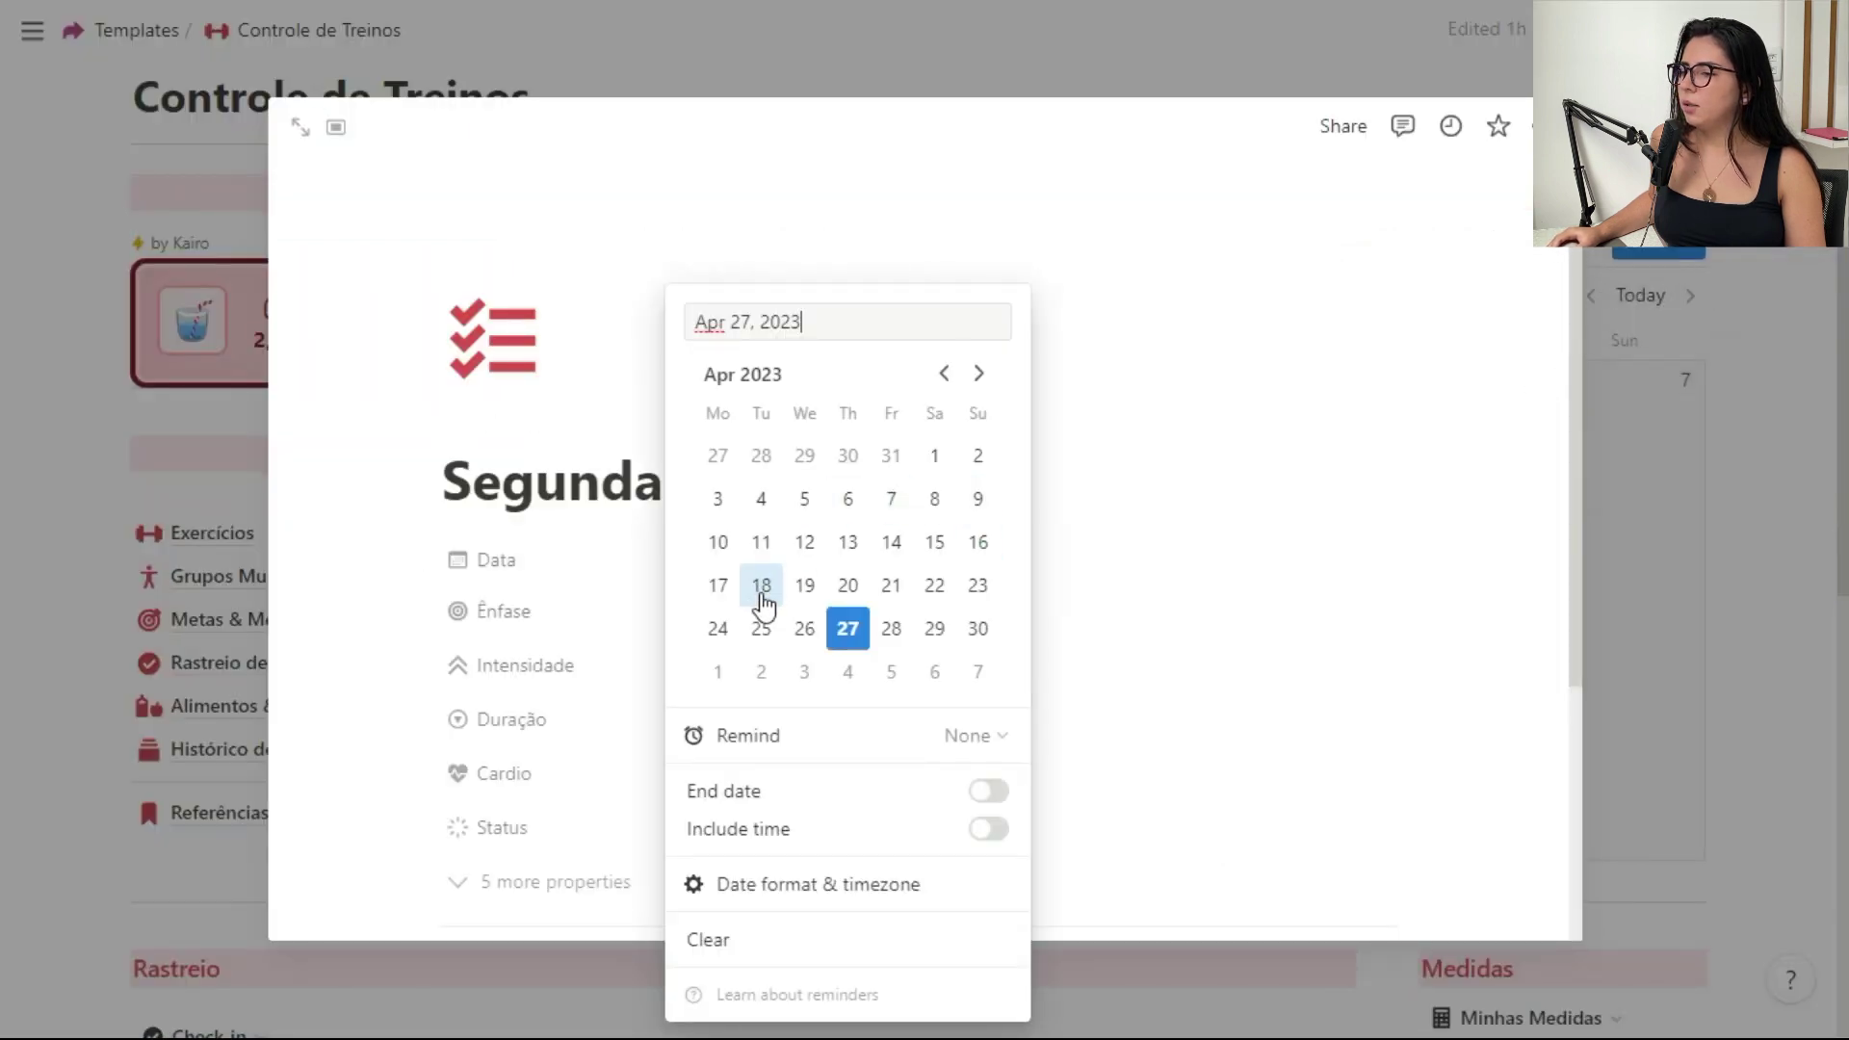
scroll(857, 631, "down", 1)
left_click(1134, 515)
scroll(968, 520, "down", 6)
key("Escape")
scroll(915, 482, "down", 2)
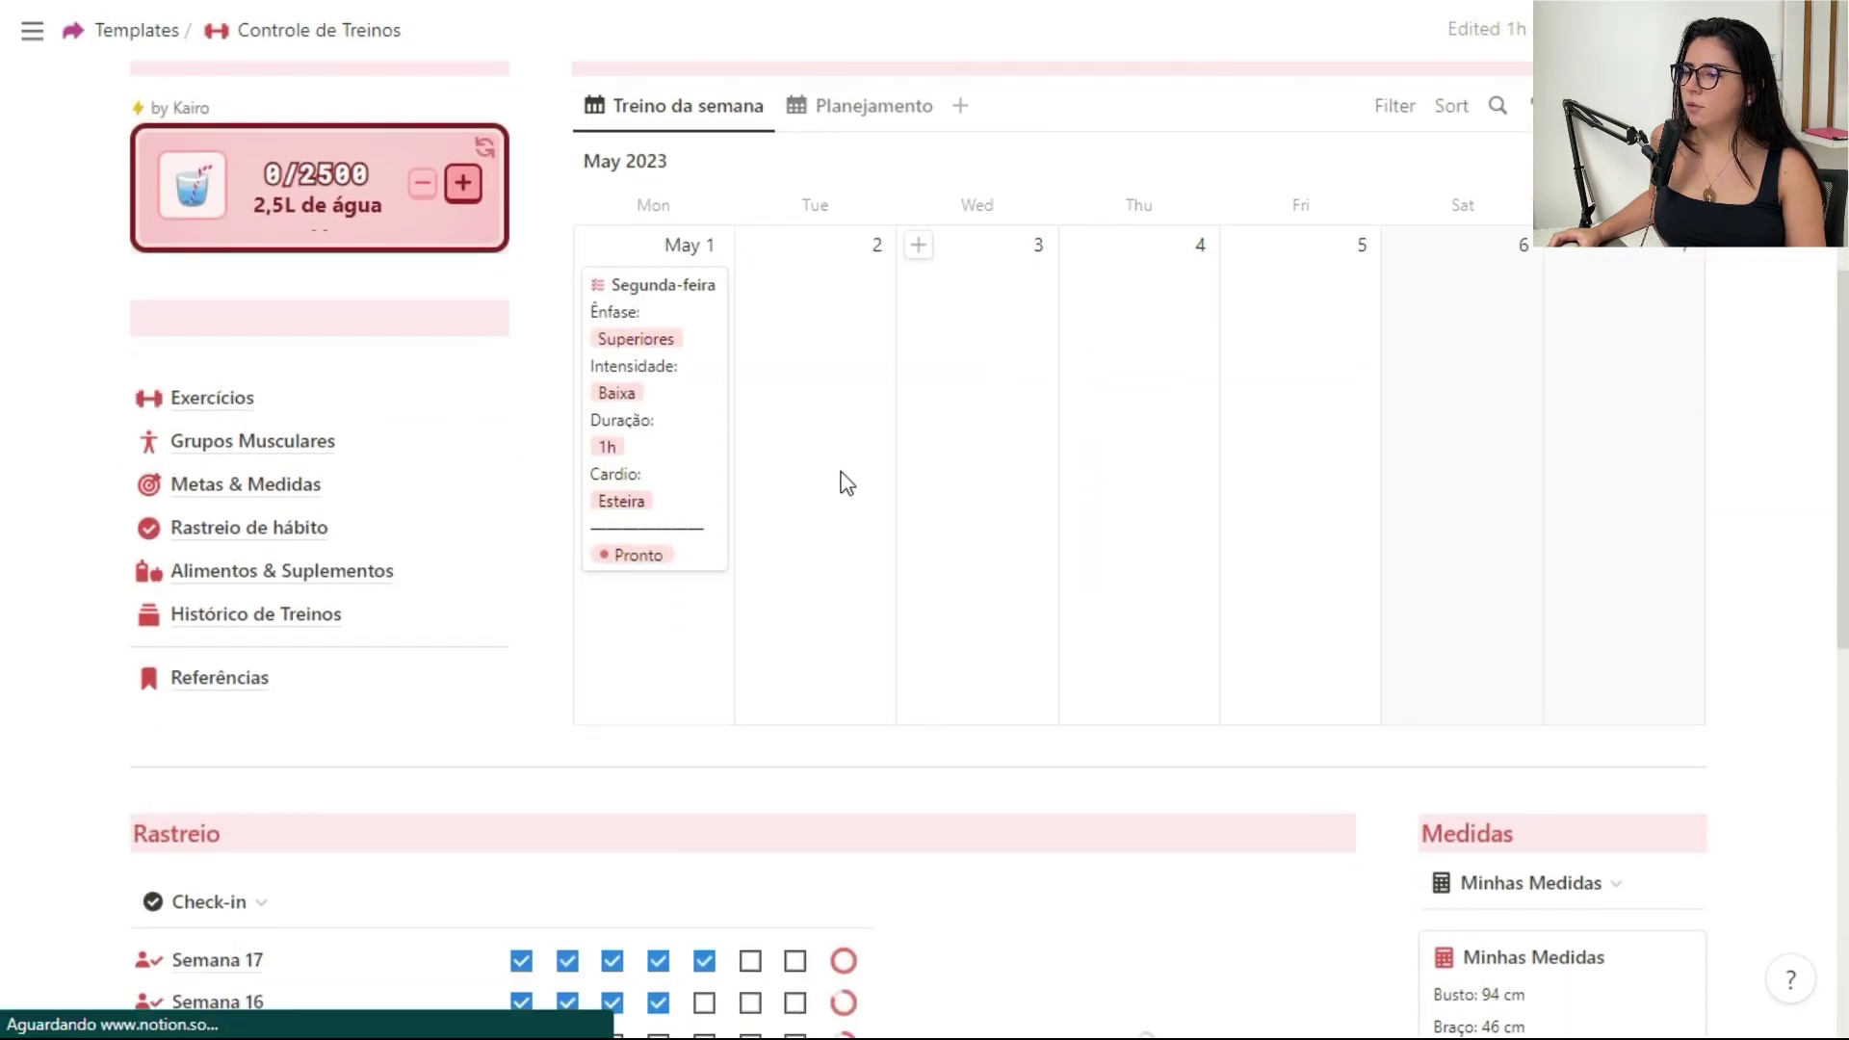
Step: Review the contents of the Segunda-feira workout on May 1 and return the calendar to the April 24–30 week
left_click(689, 482)
scroll(1198, 472, "down", 8)
scroll(1152, 611, "up", 8)
left_click(1661, 512)
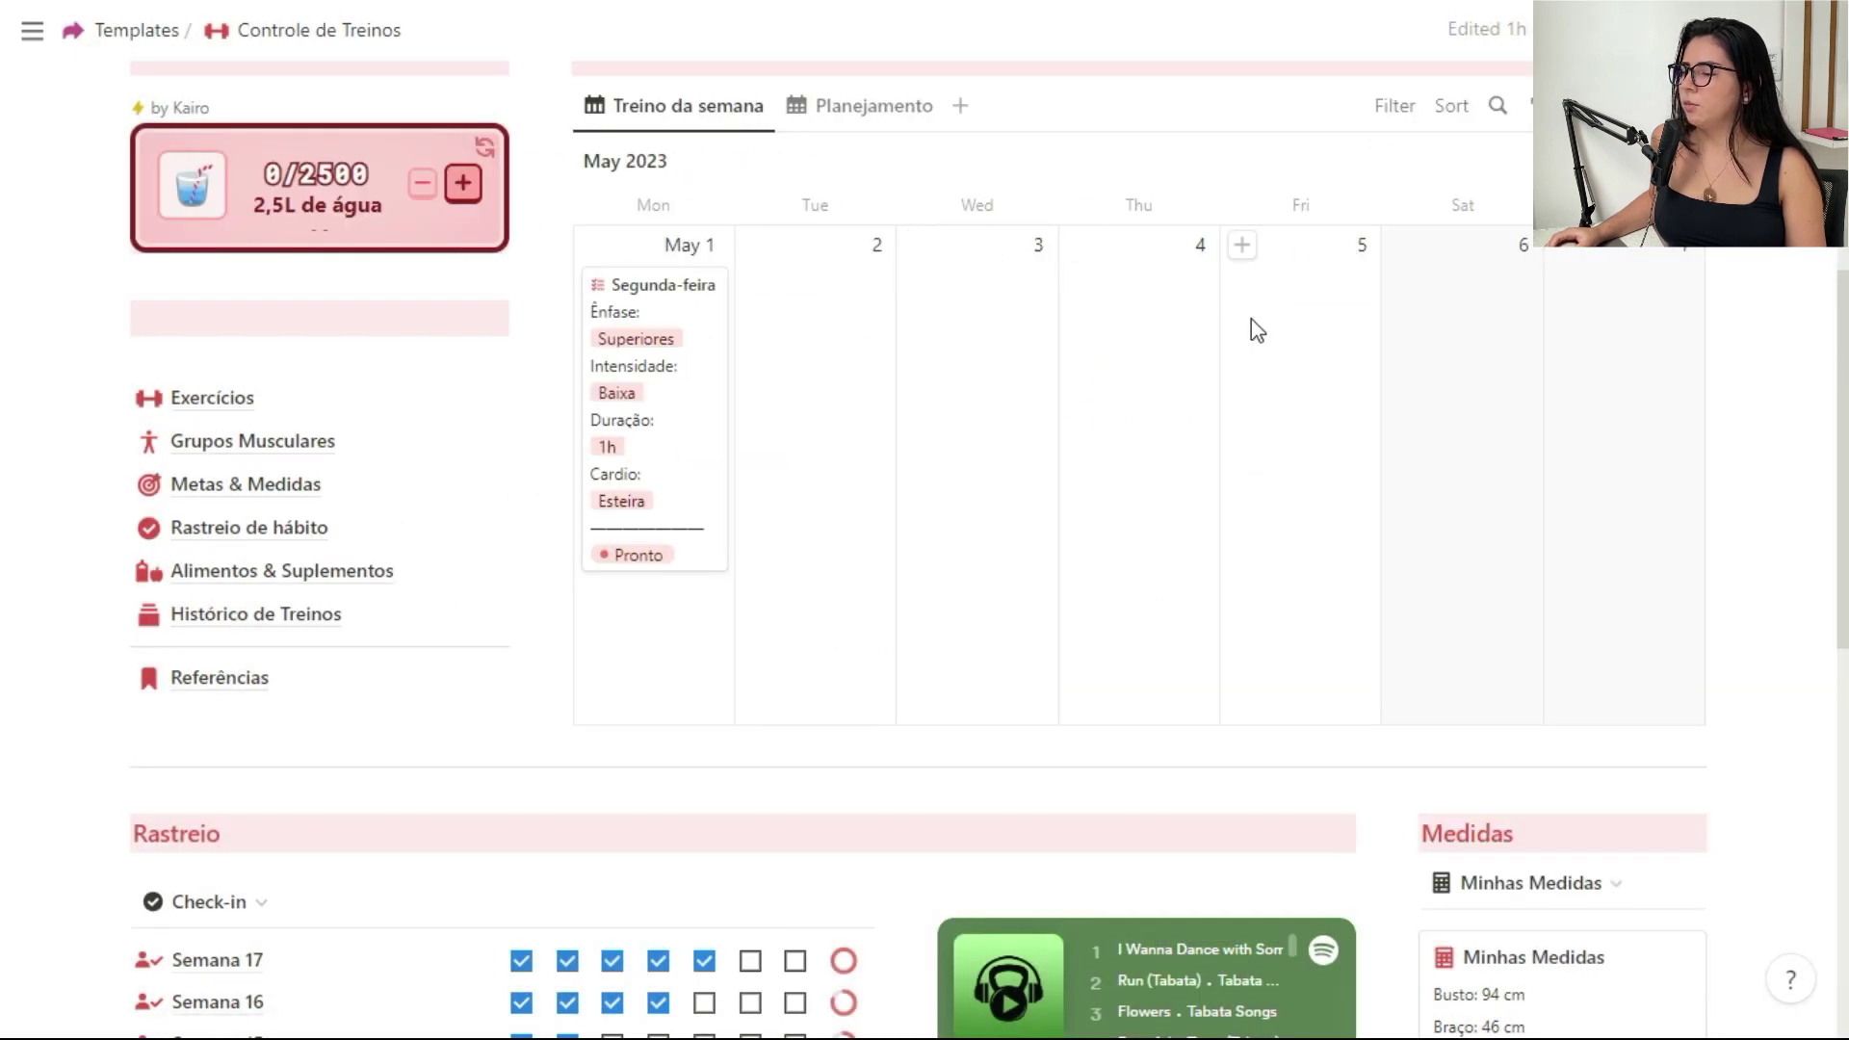
scroll(1253, 329, "up", 3)
left_click(1589, 434)
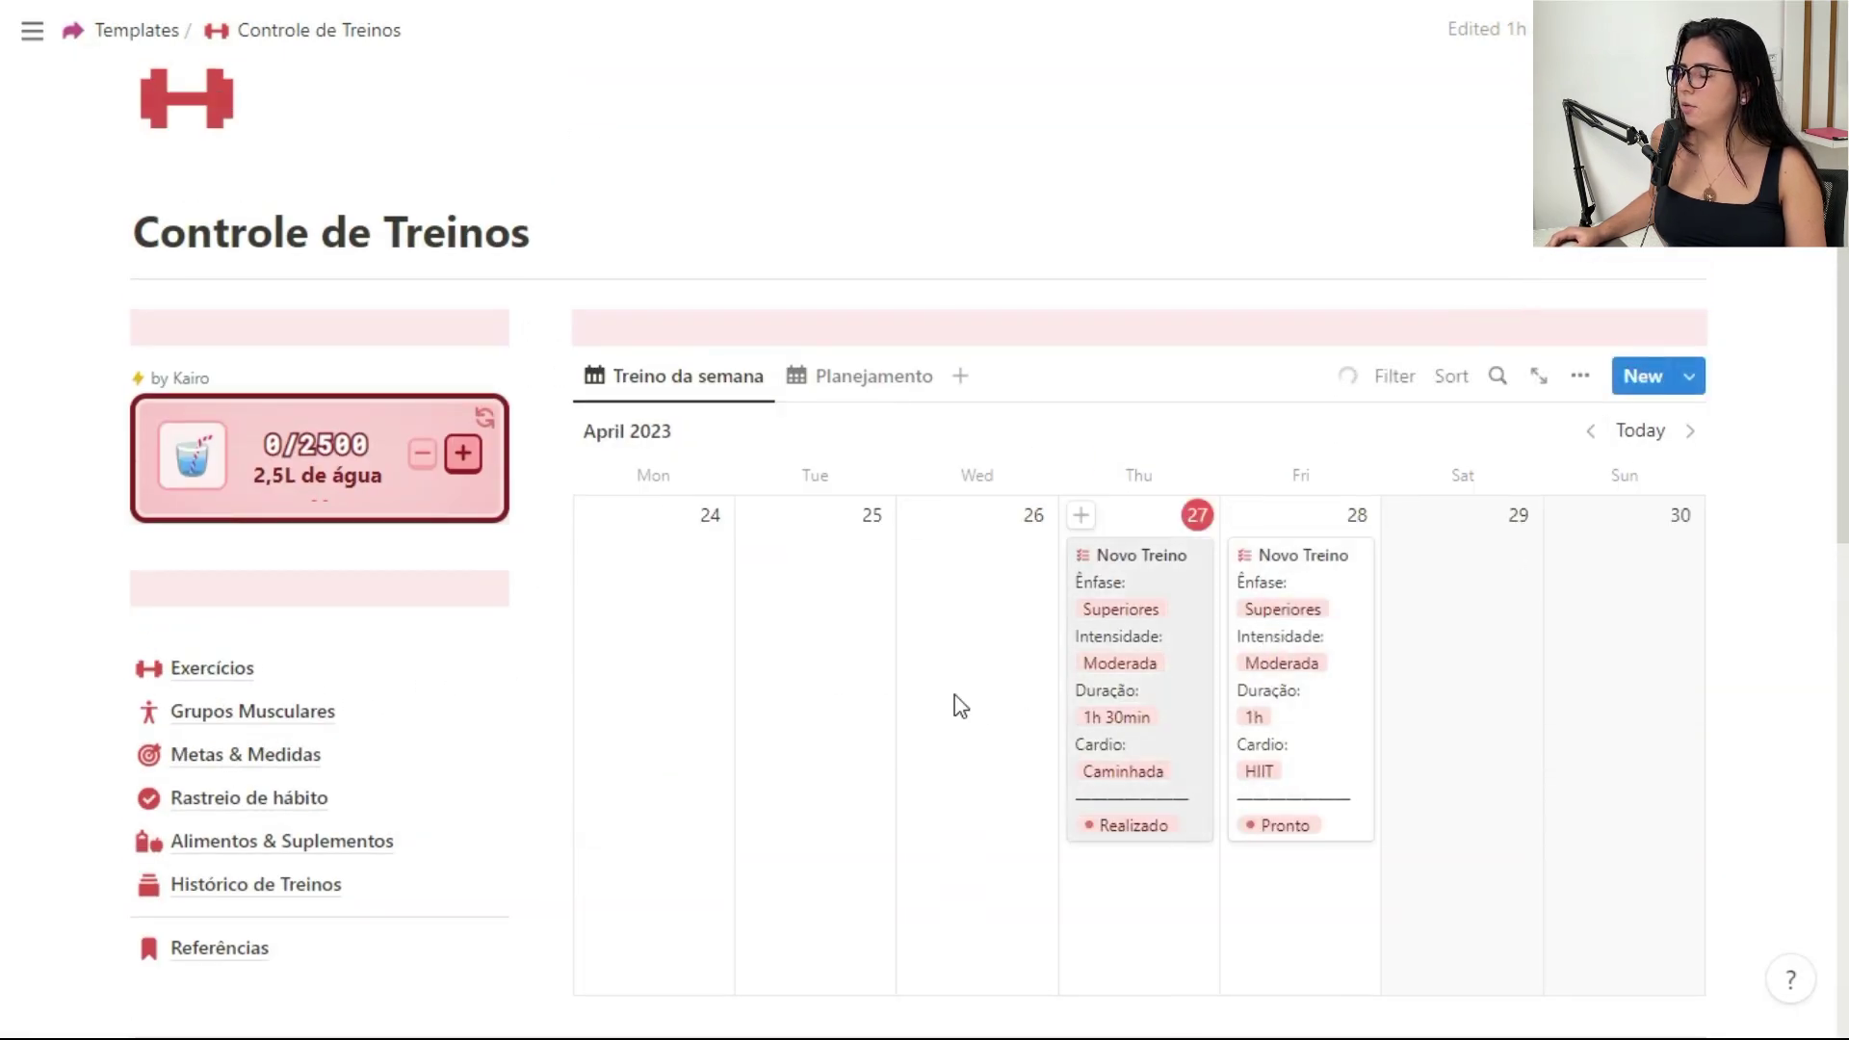
scroll(1579, 621, "down", 2)
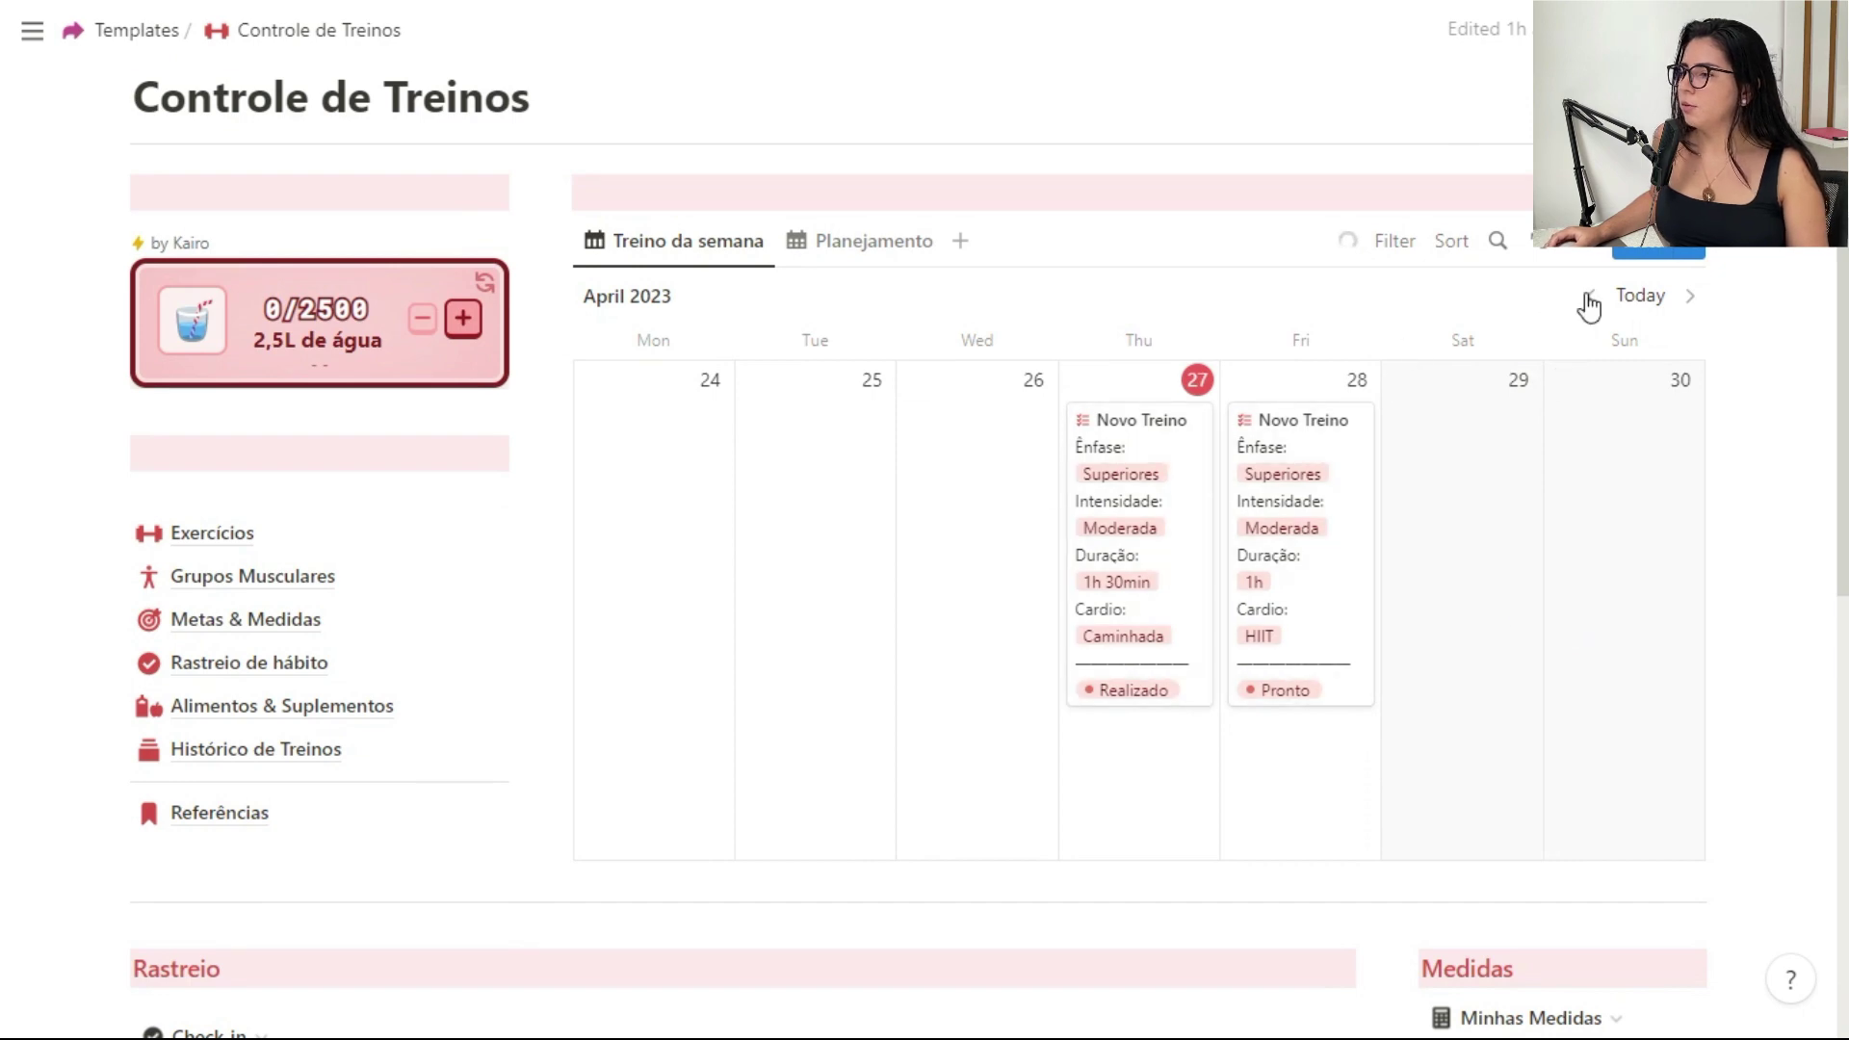
Step: Open the Histórico de Treinos page and examine its Treinos and Cardio tables
left_click(298, 752)
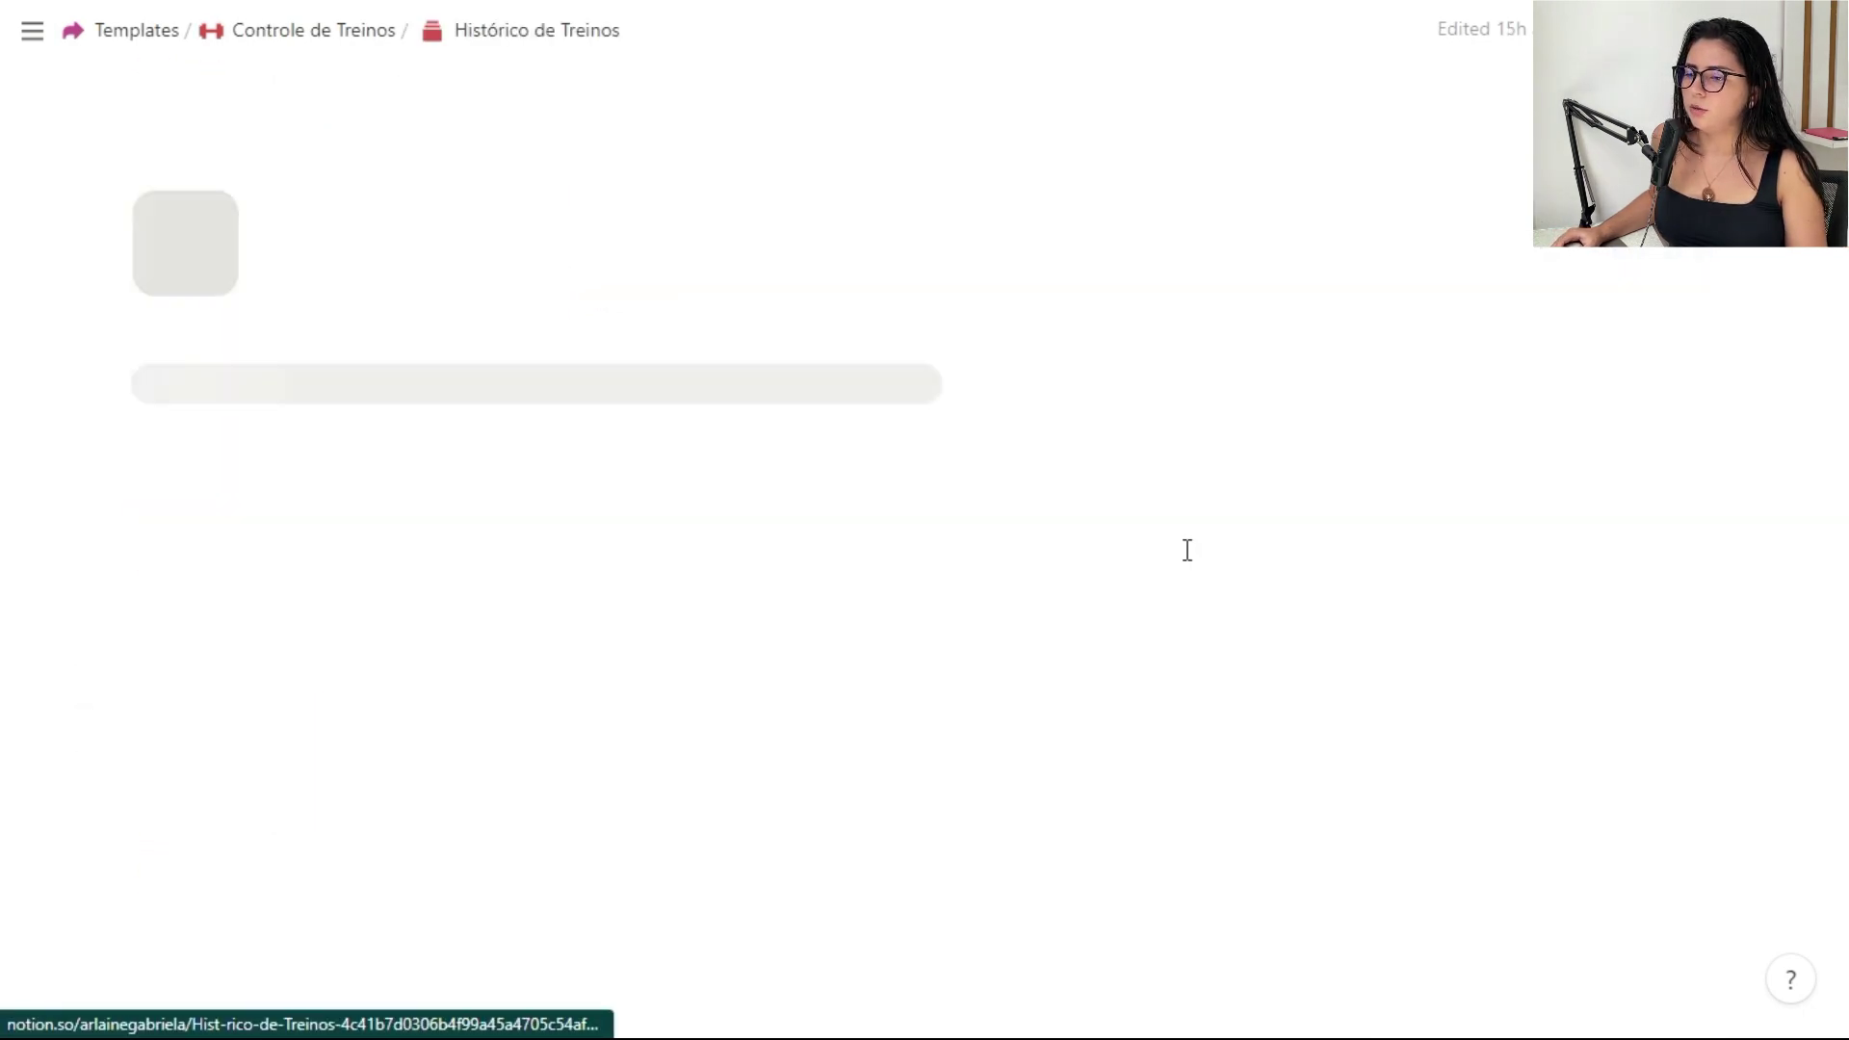
scroll(1503, 343, "down", 4)
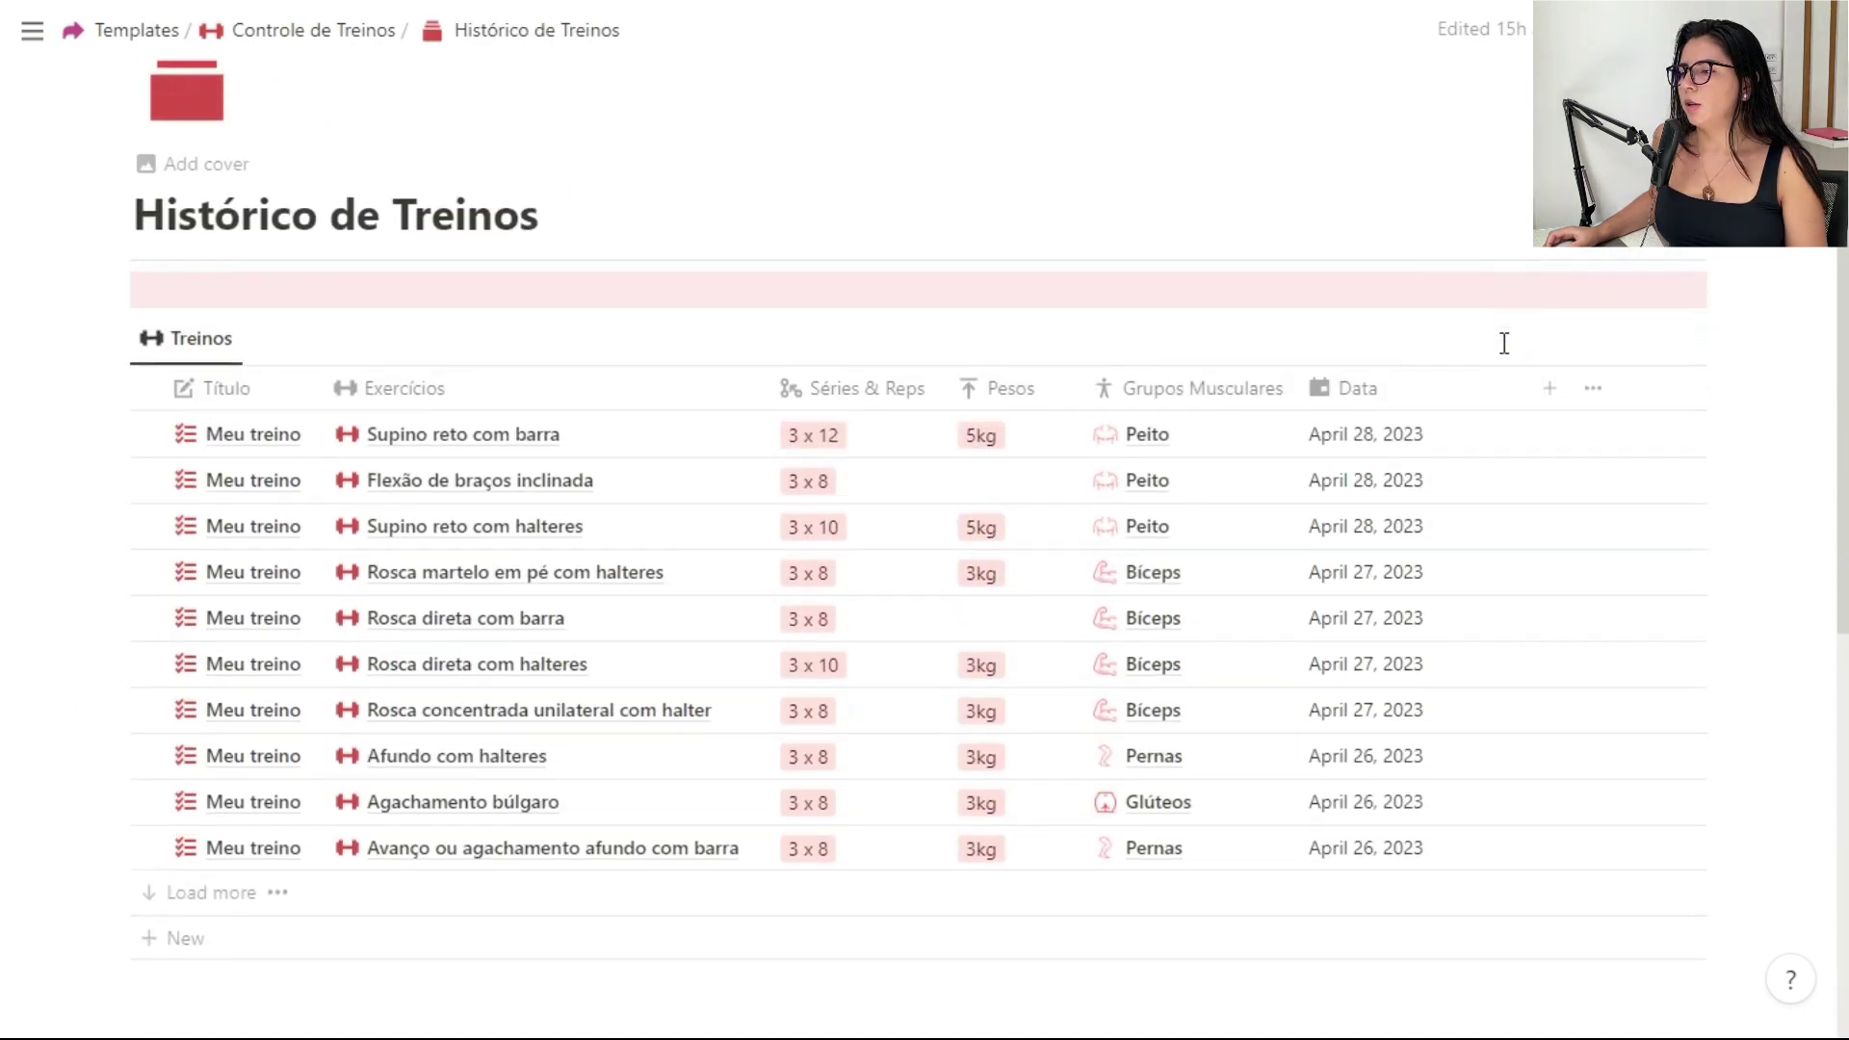
scroll(1419, 675, "down", 7)
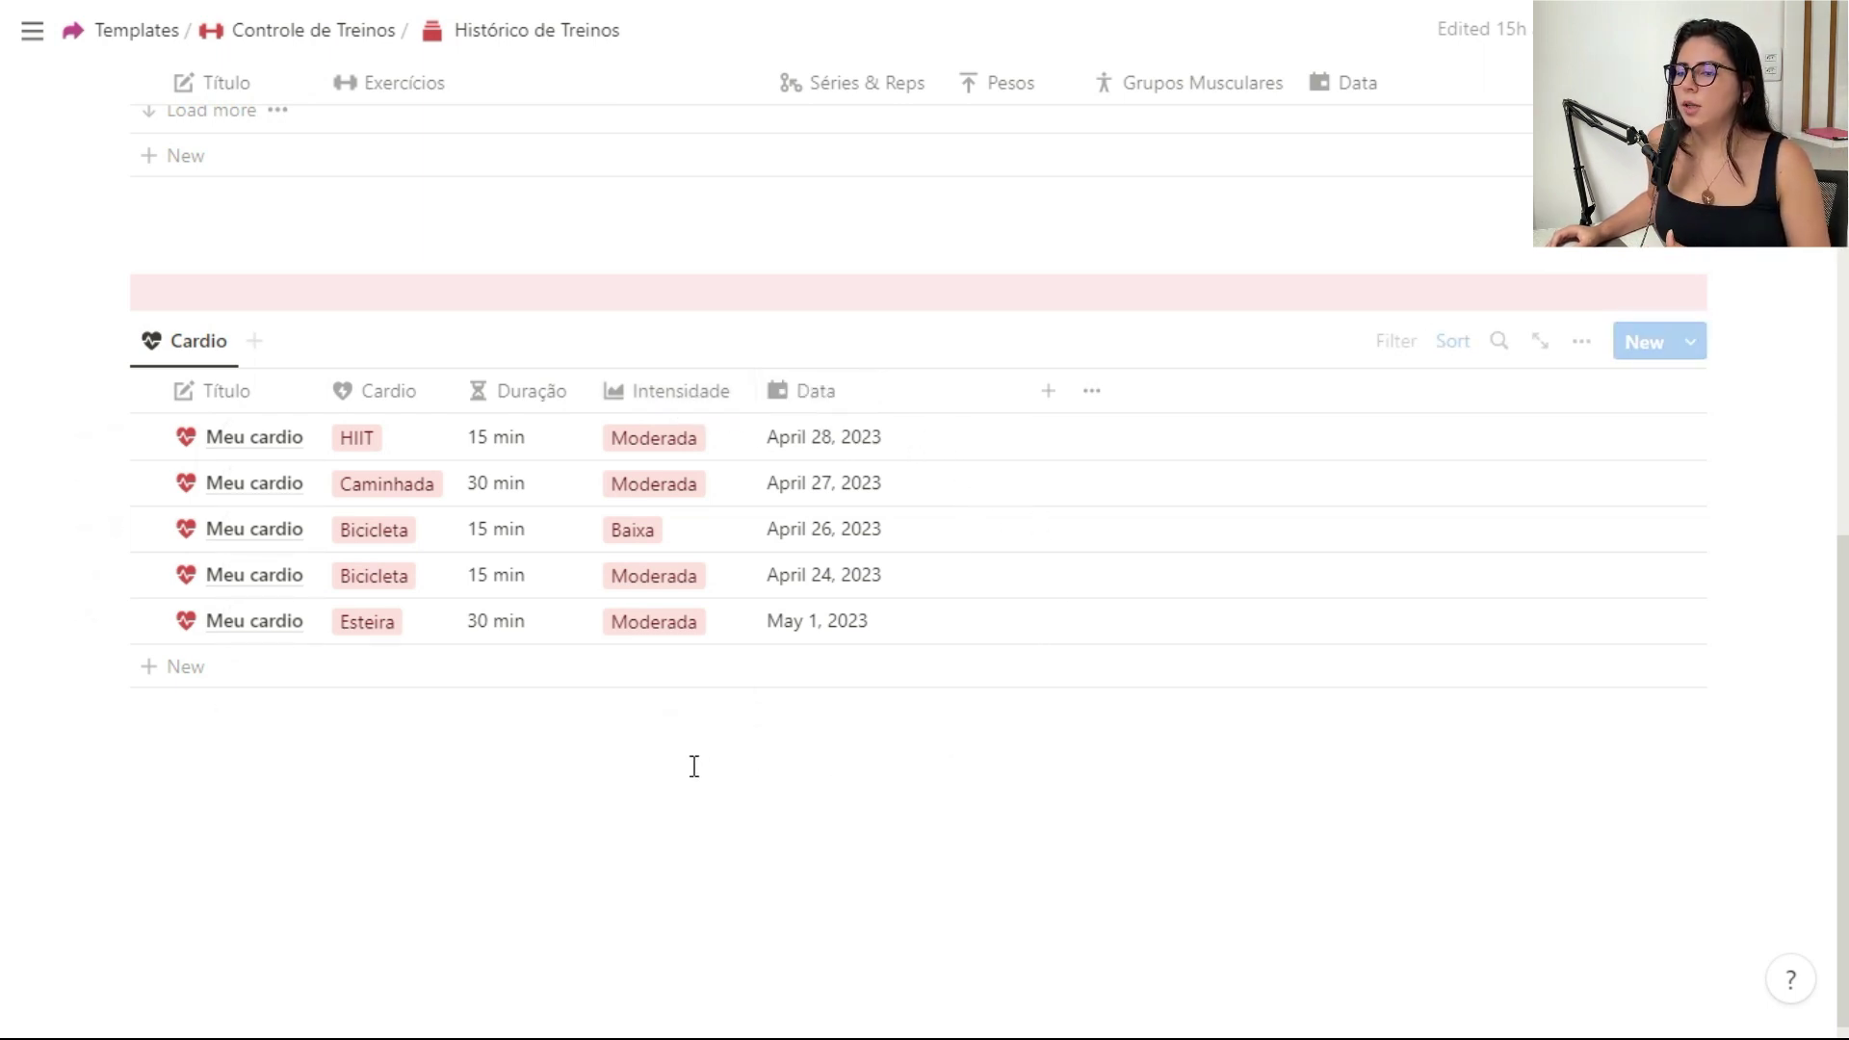
scroll(805, 751, "up", 3)
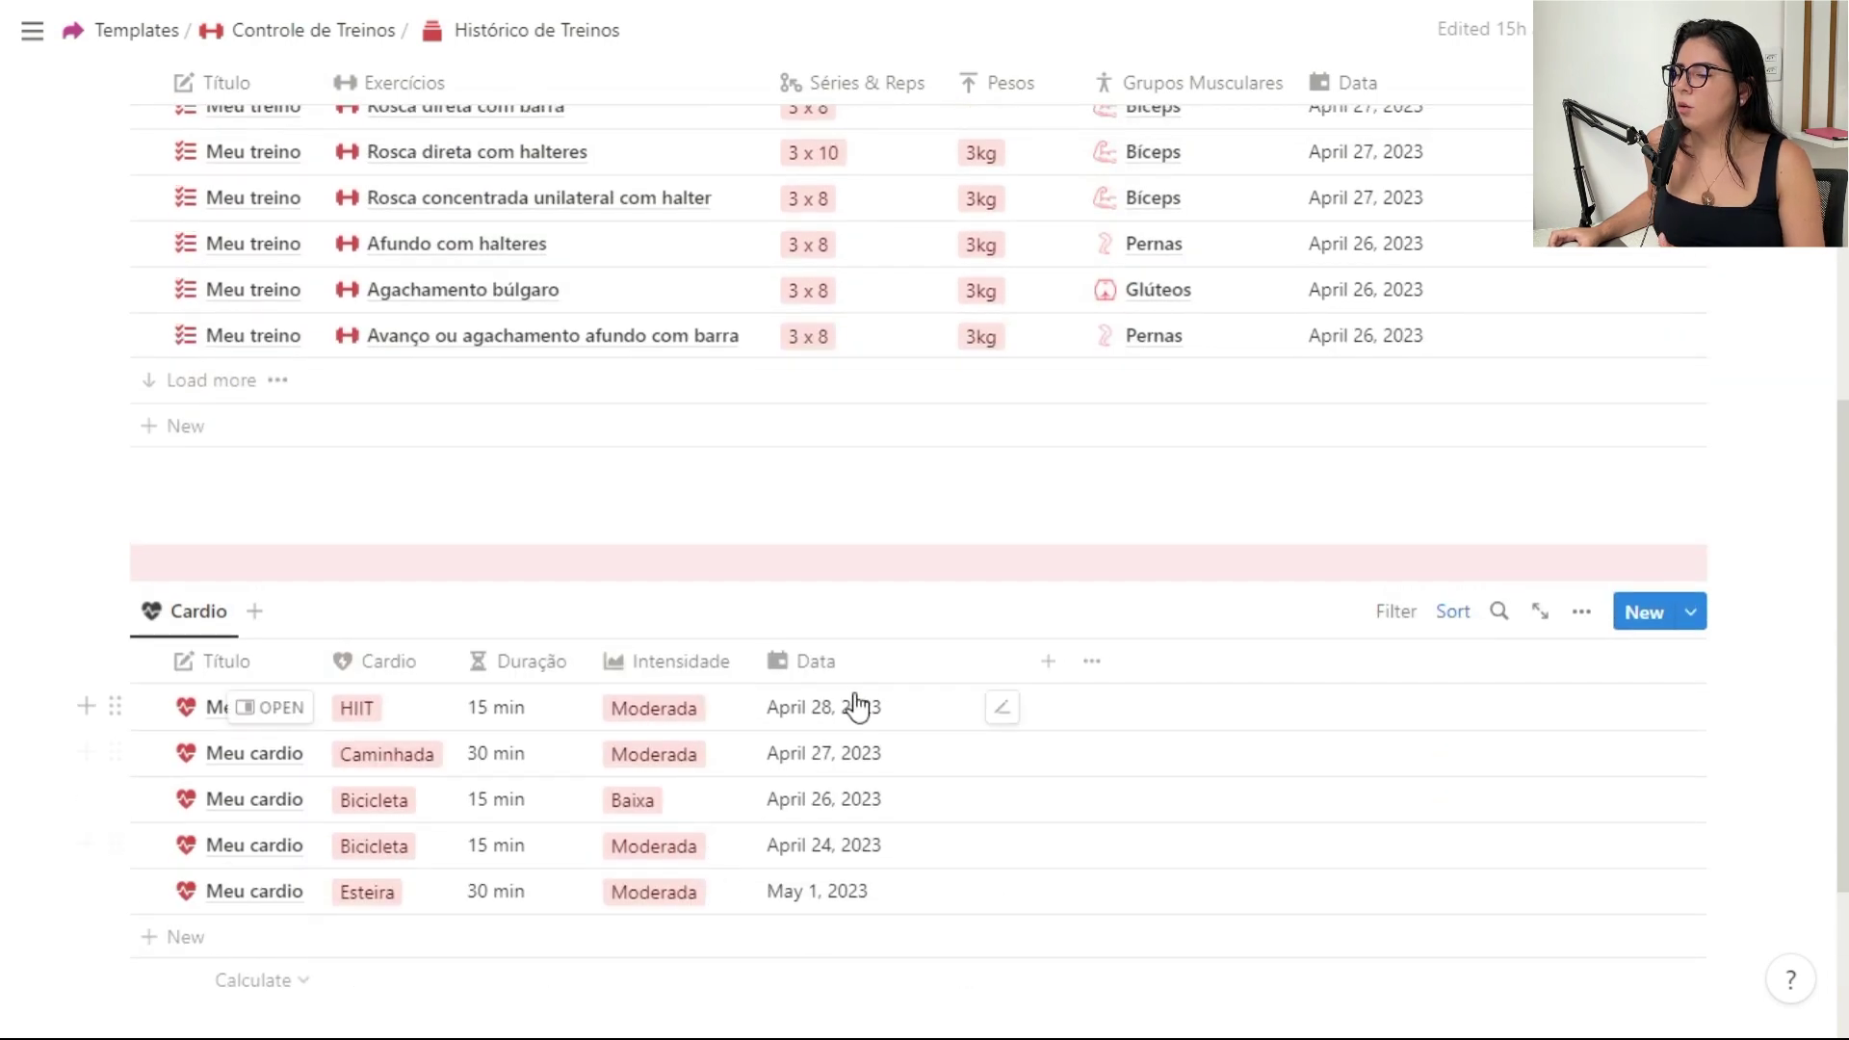
scroll(856, 708, "up", 5)
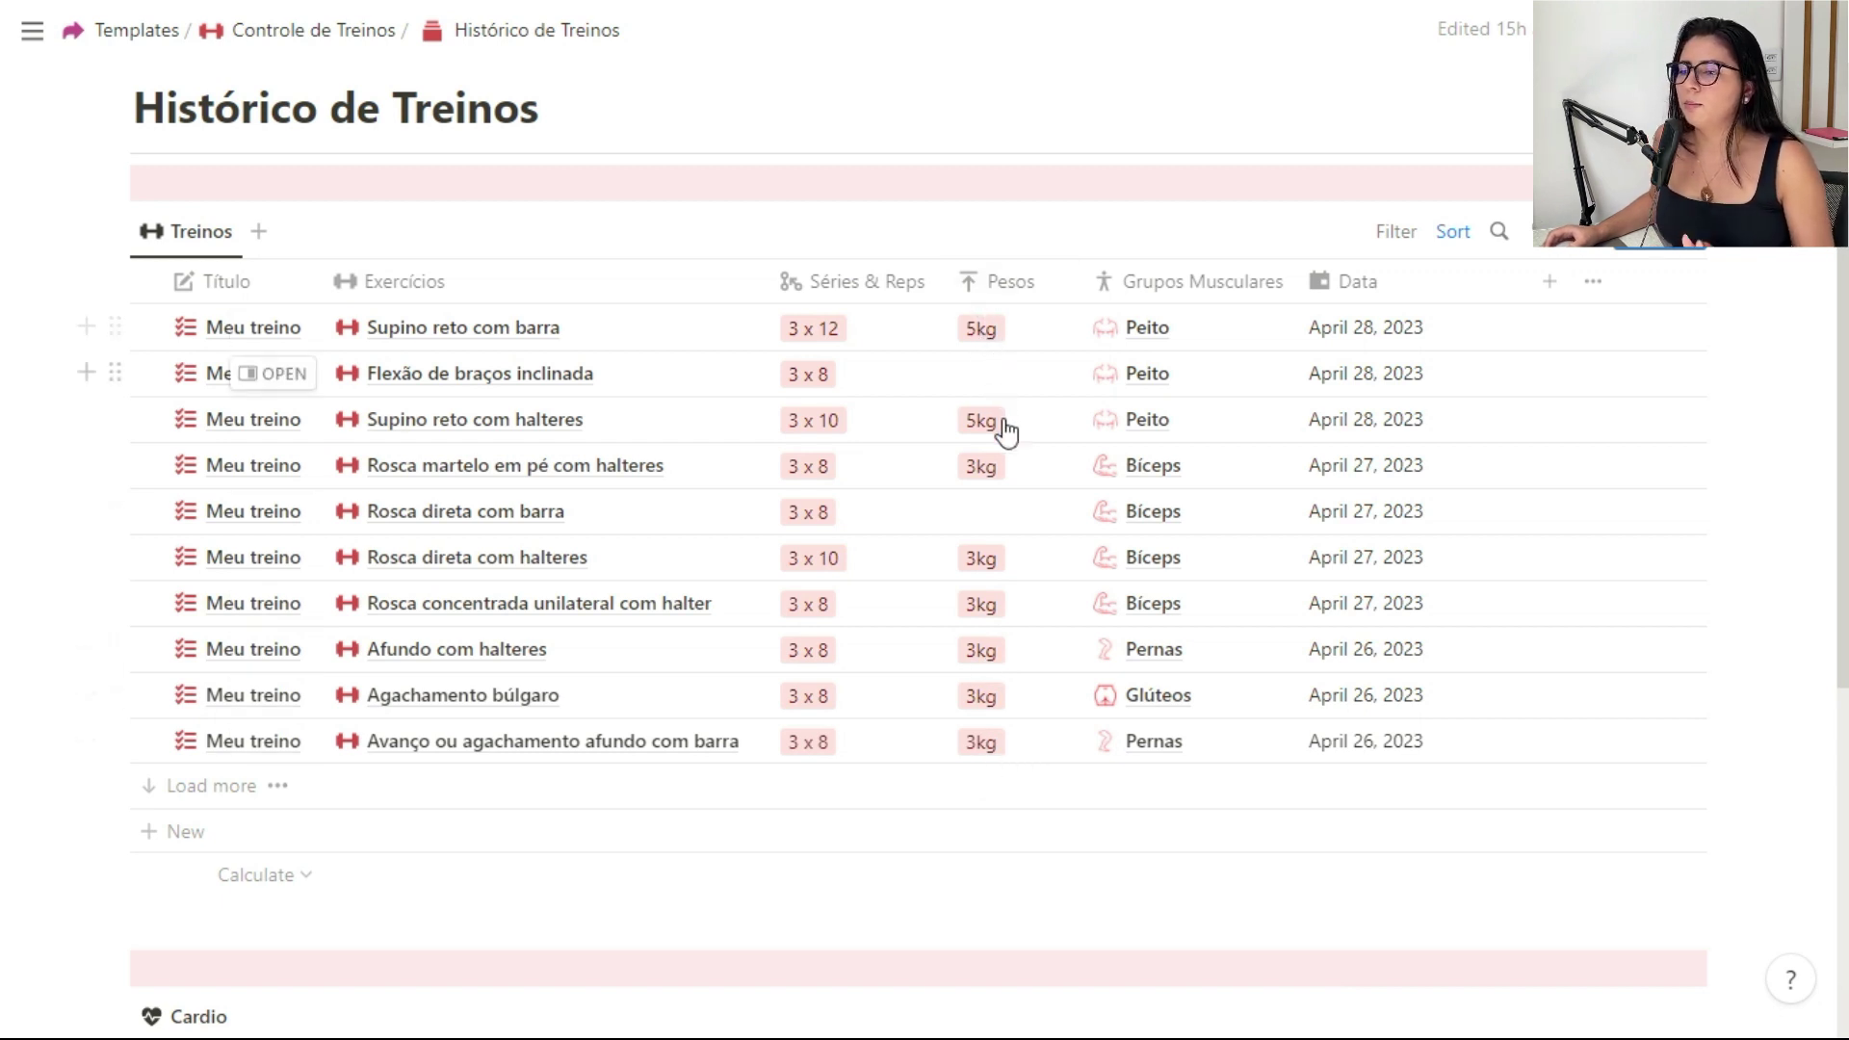
scroll(640, 294, "up", 2)
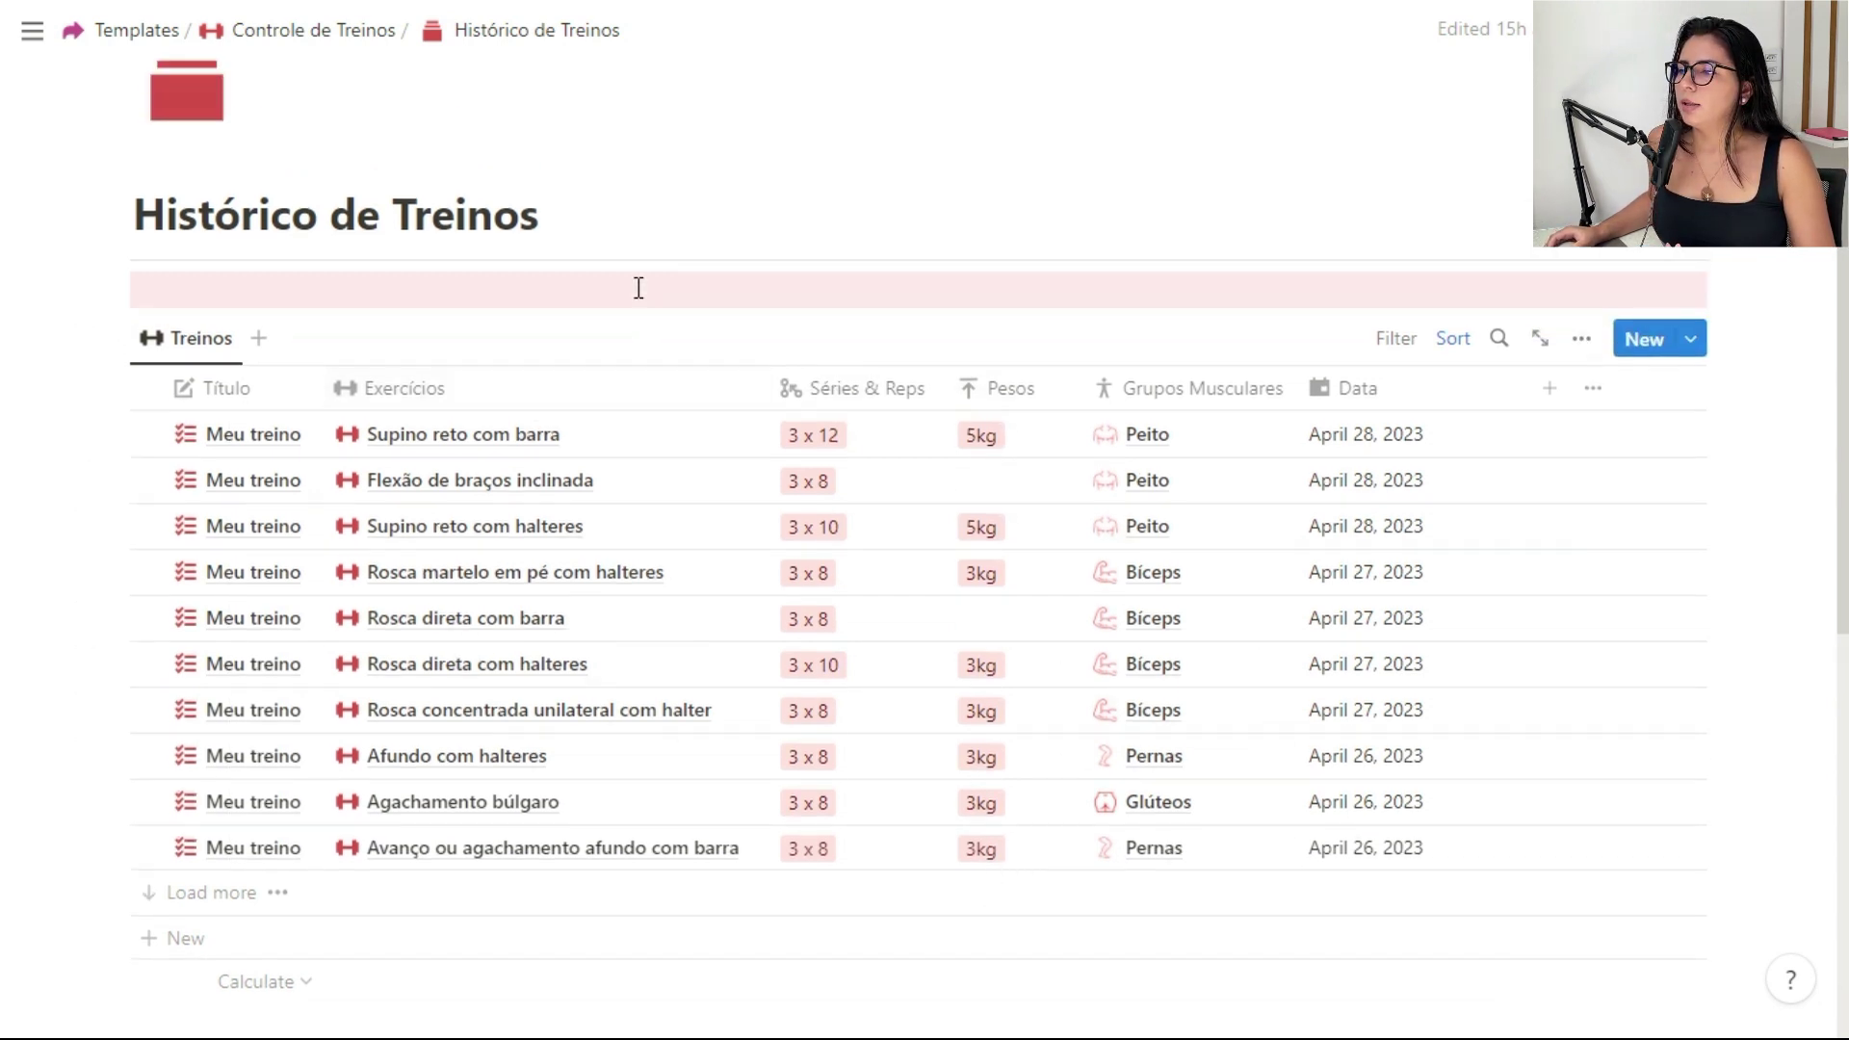
scroll(599, 481, "down", 4)
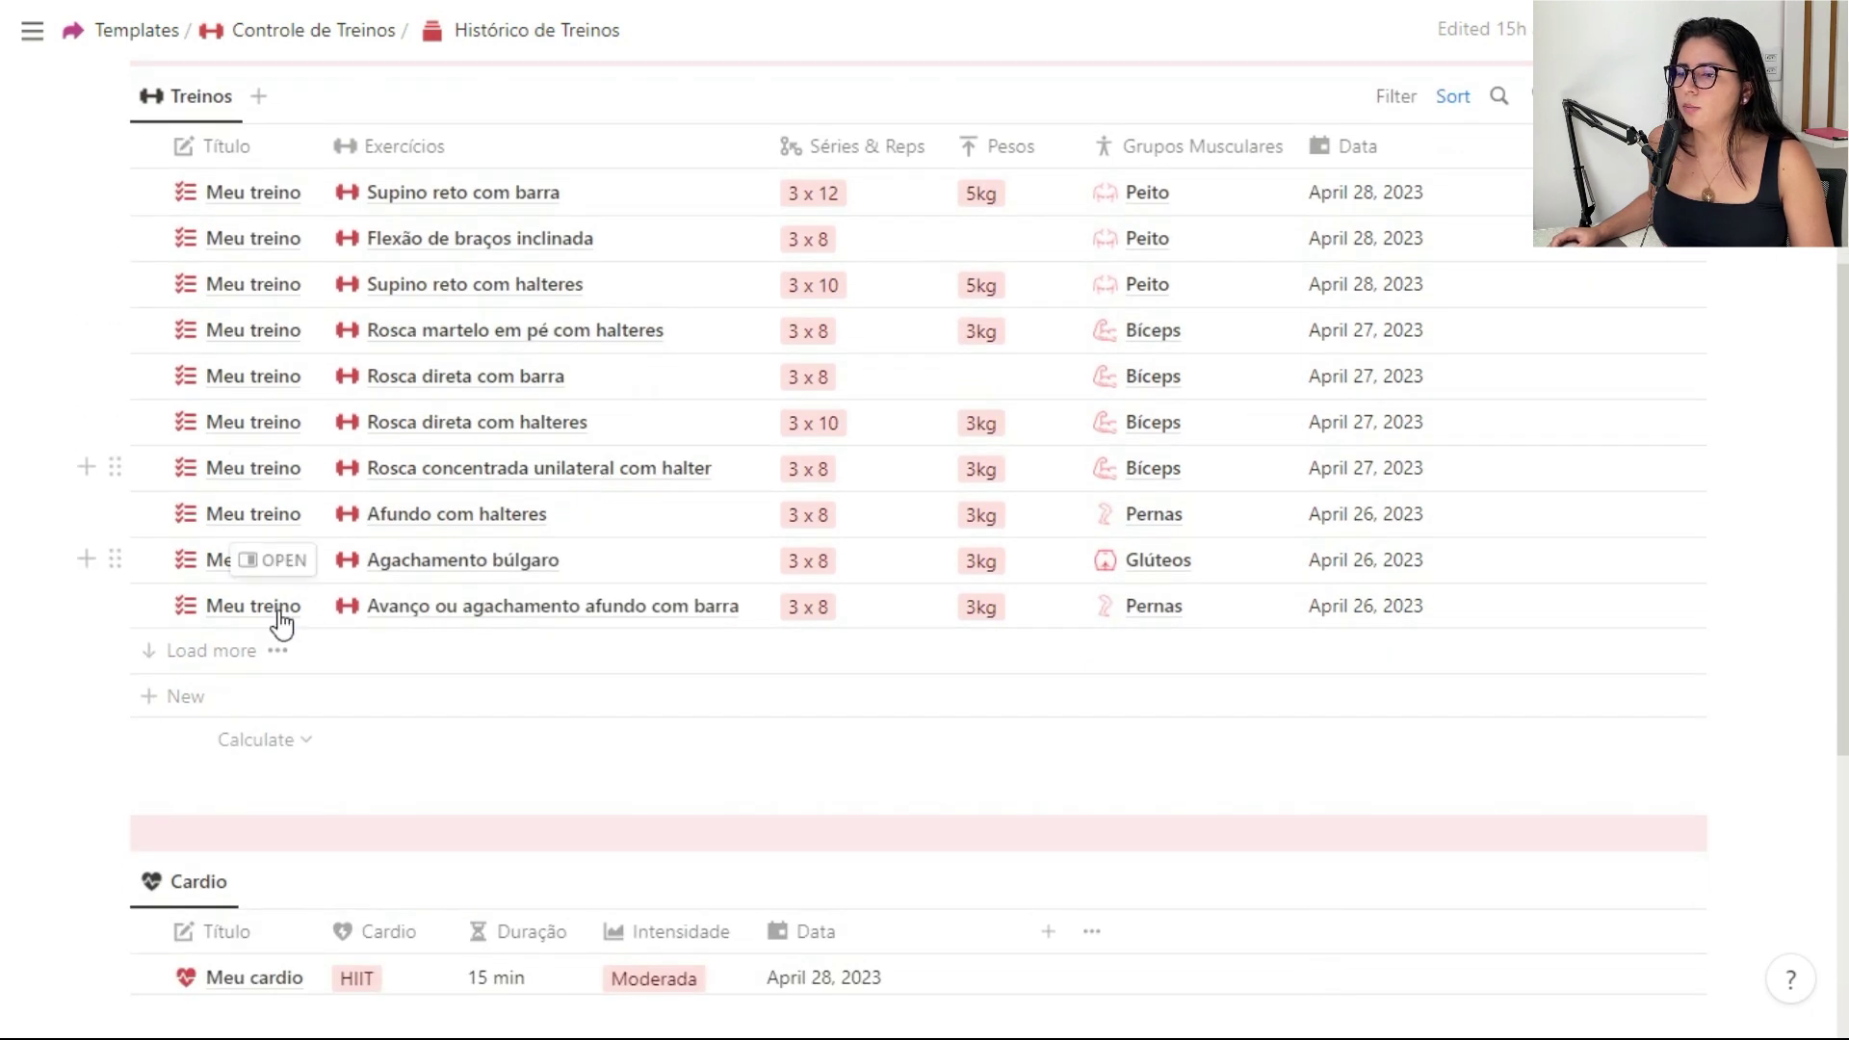
Step: Load the remaining rows of the Treinos history table and look through the recorded exercises
left_click(211, 655)
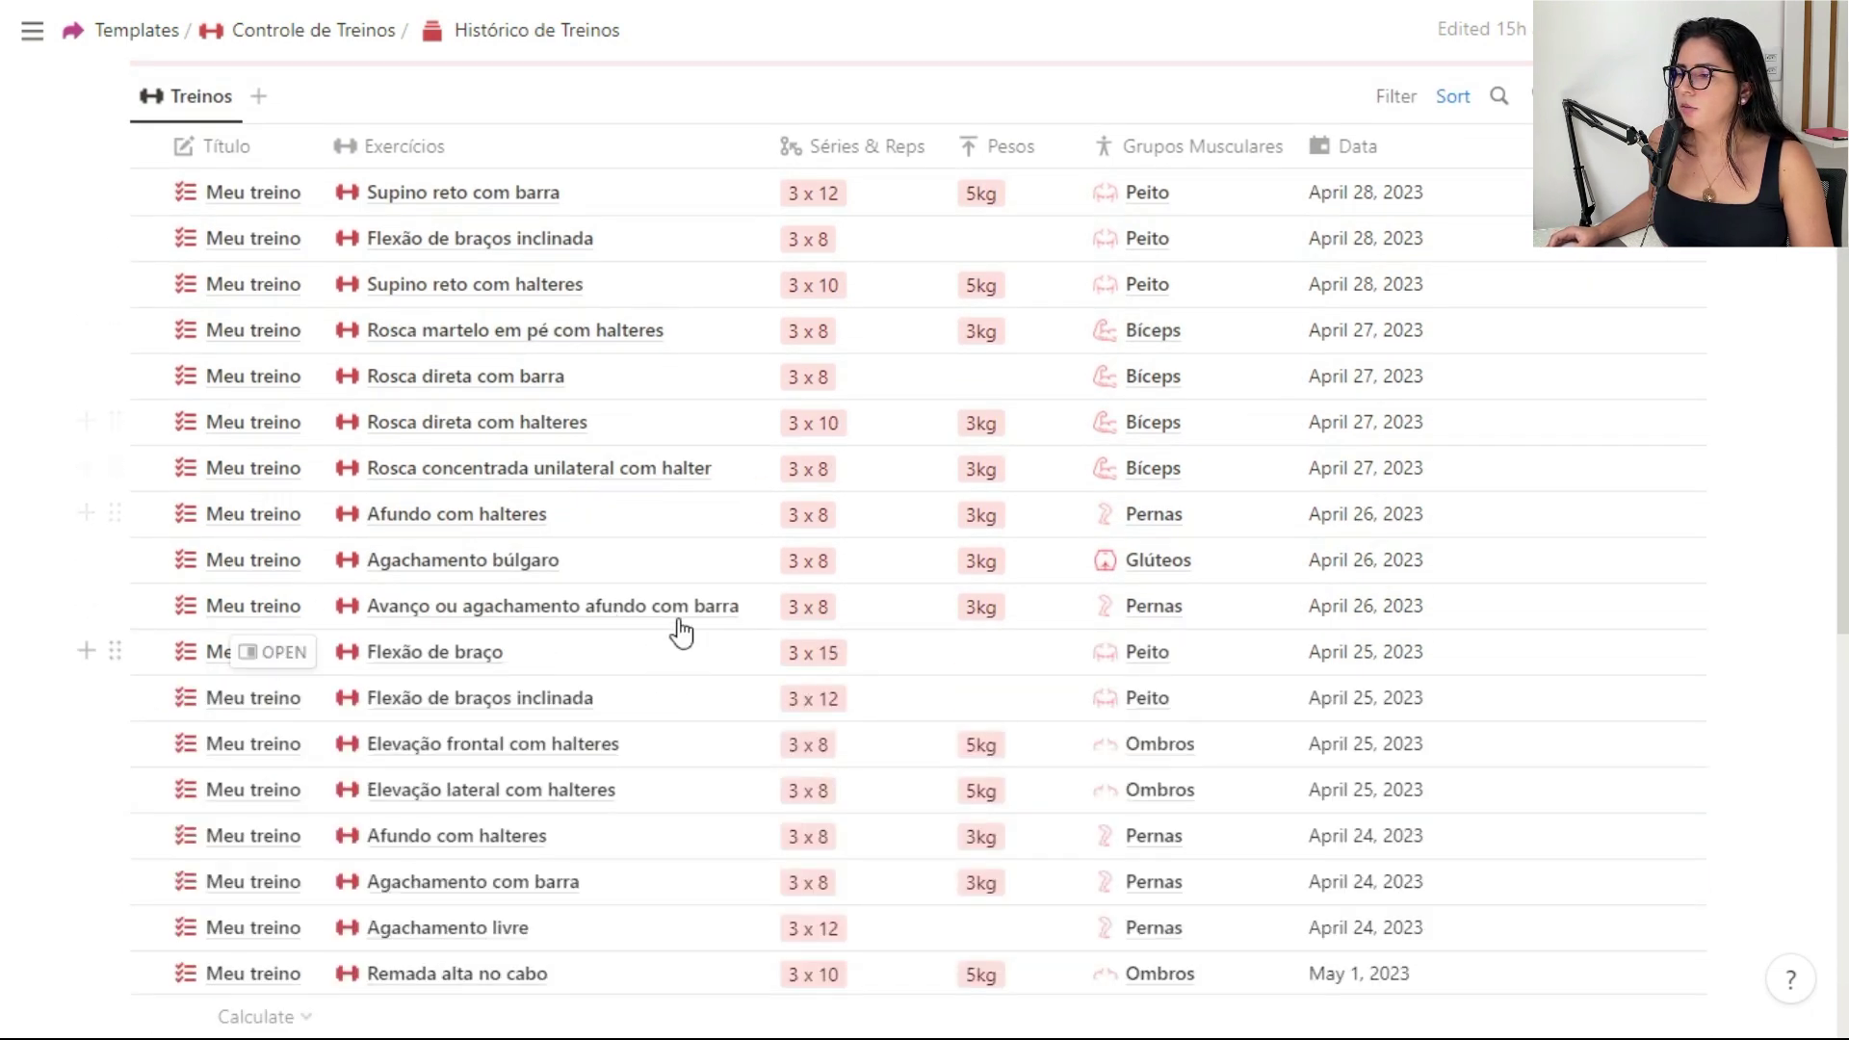
scroll(680, 633, "down", 5)
scroll(711, 644, "up", 2)
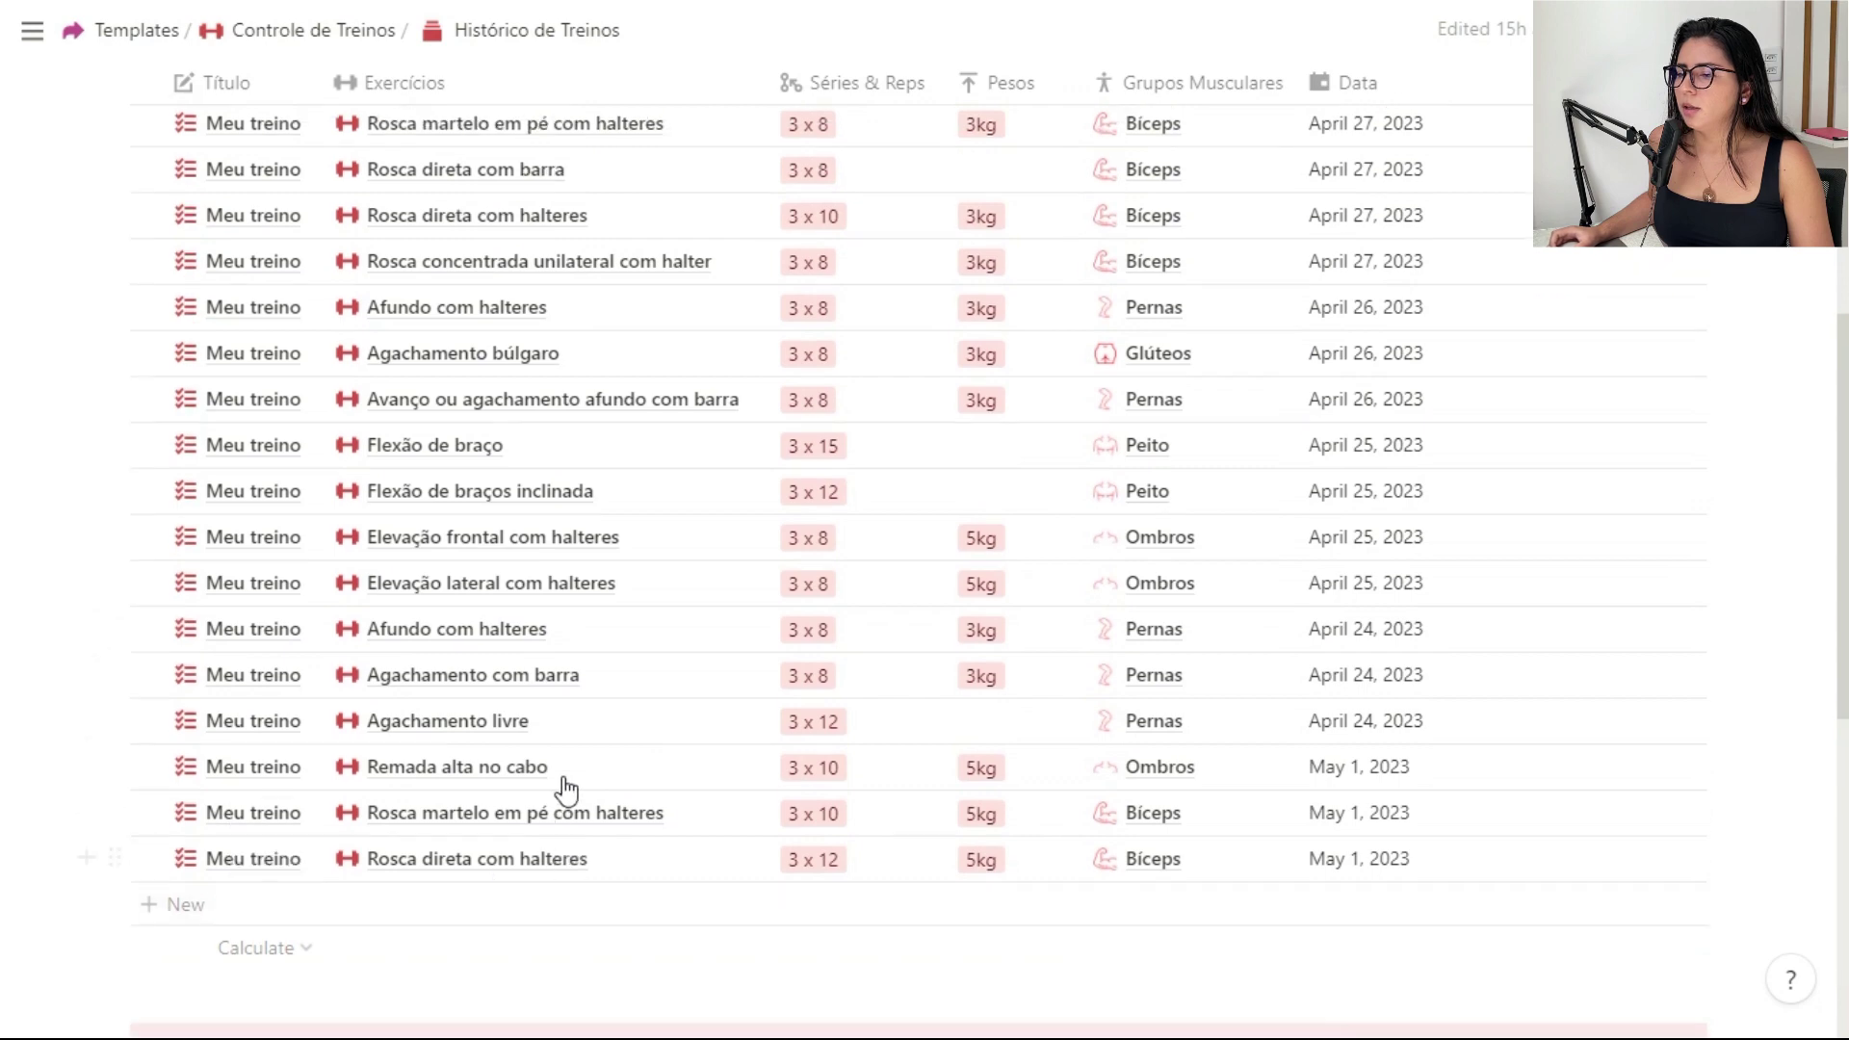
scroll(577, 776, "up", 10)
Step: Go back to the Controle de Treinos page and look over its Rastreio, Medidas and Galeria sections
left_click(314, 30)
scroll(1767, 375, "down", 6)
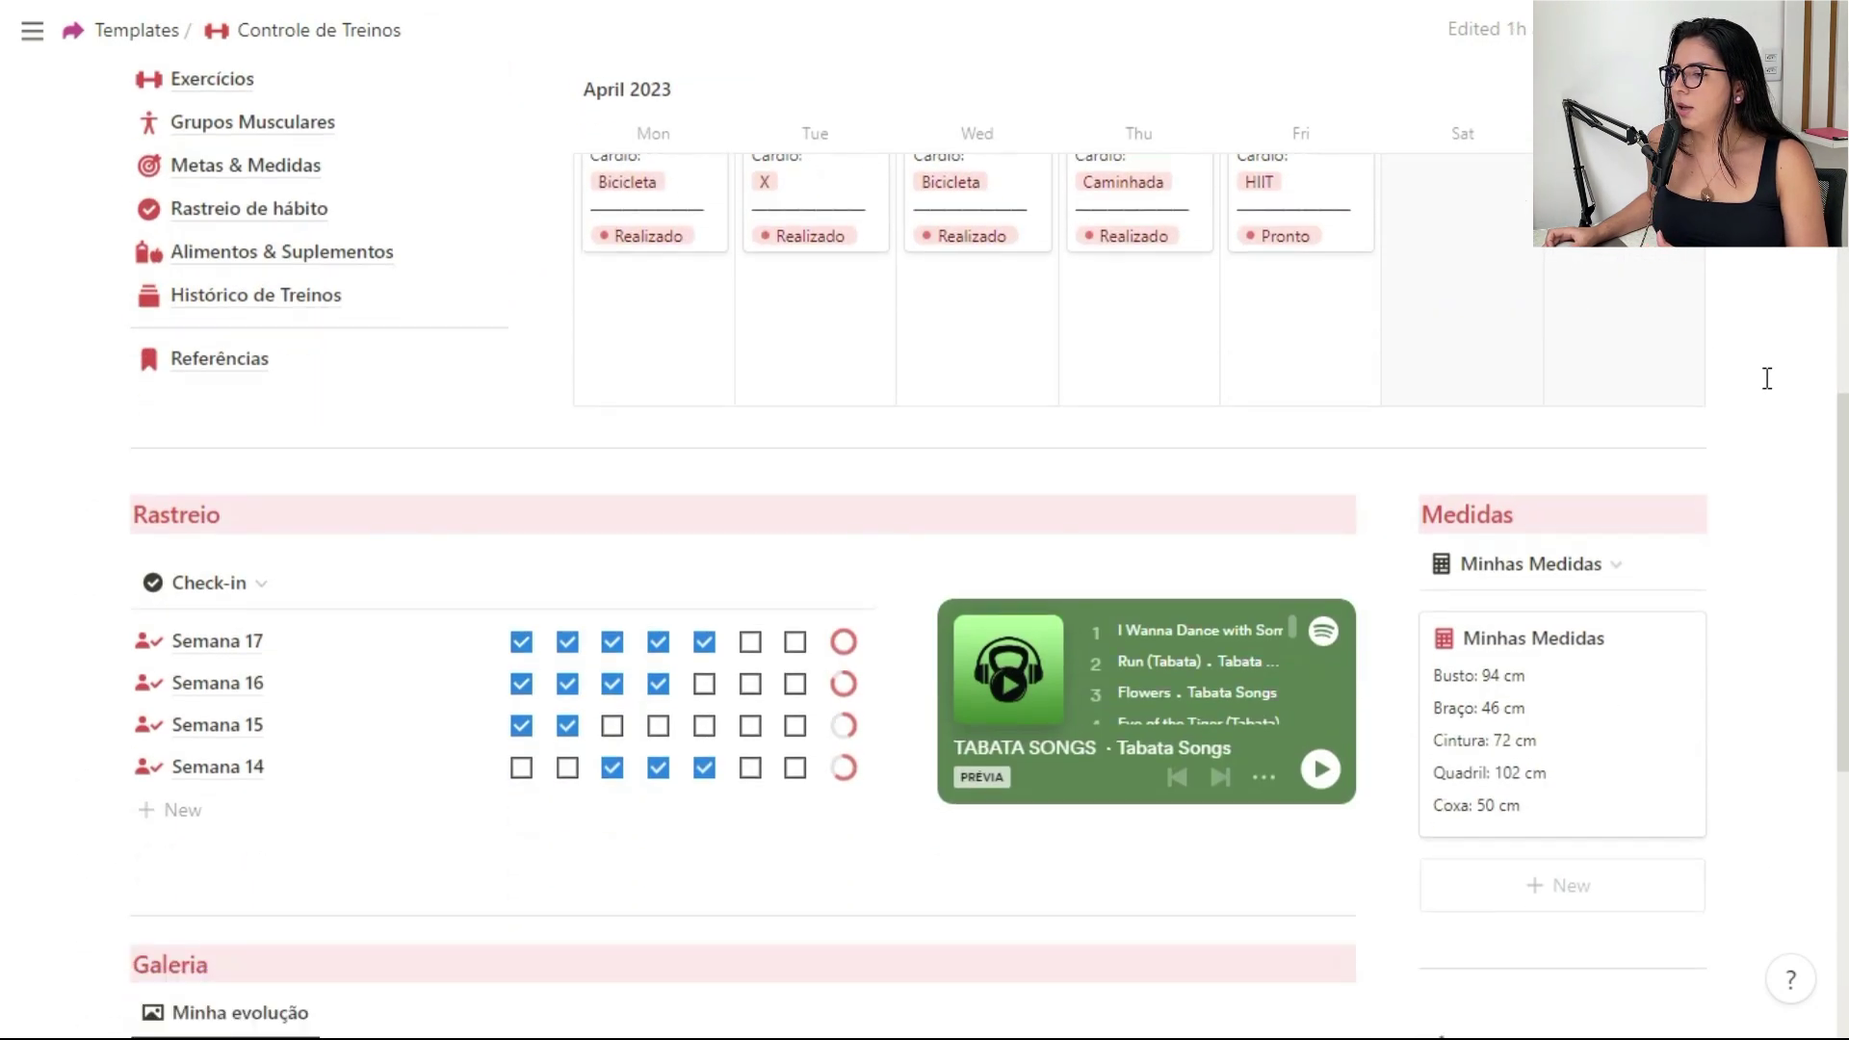
scroll(1767, 378, "down", 4)
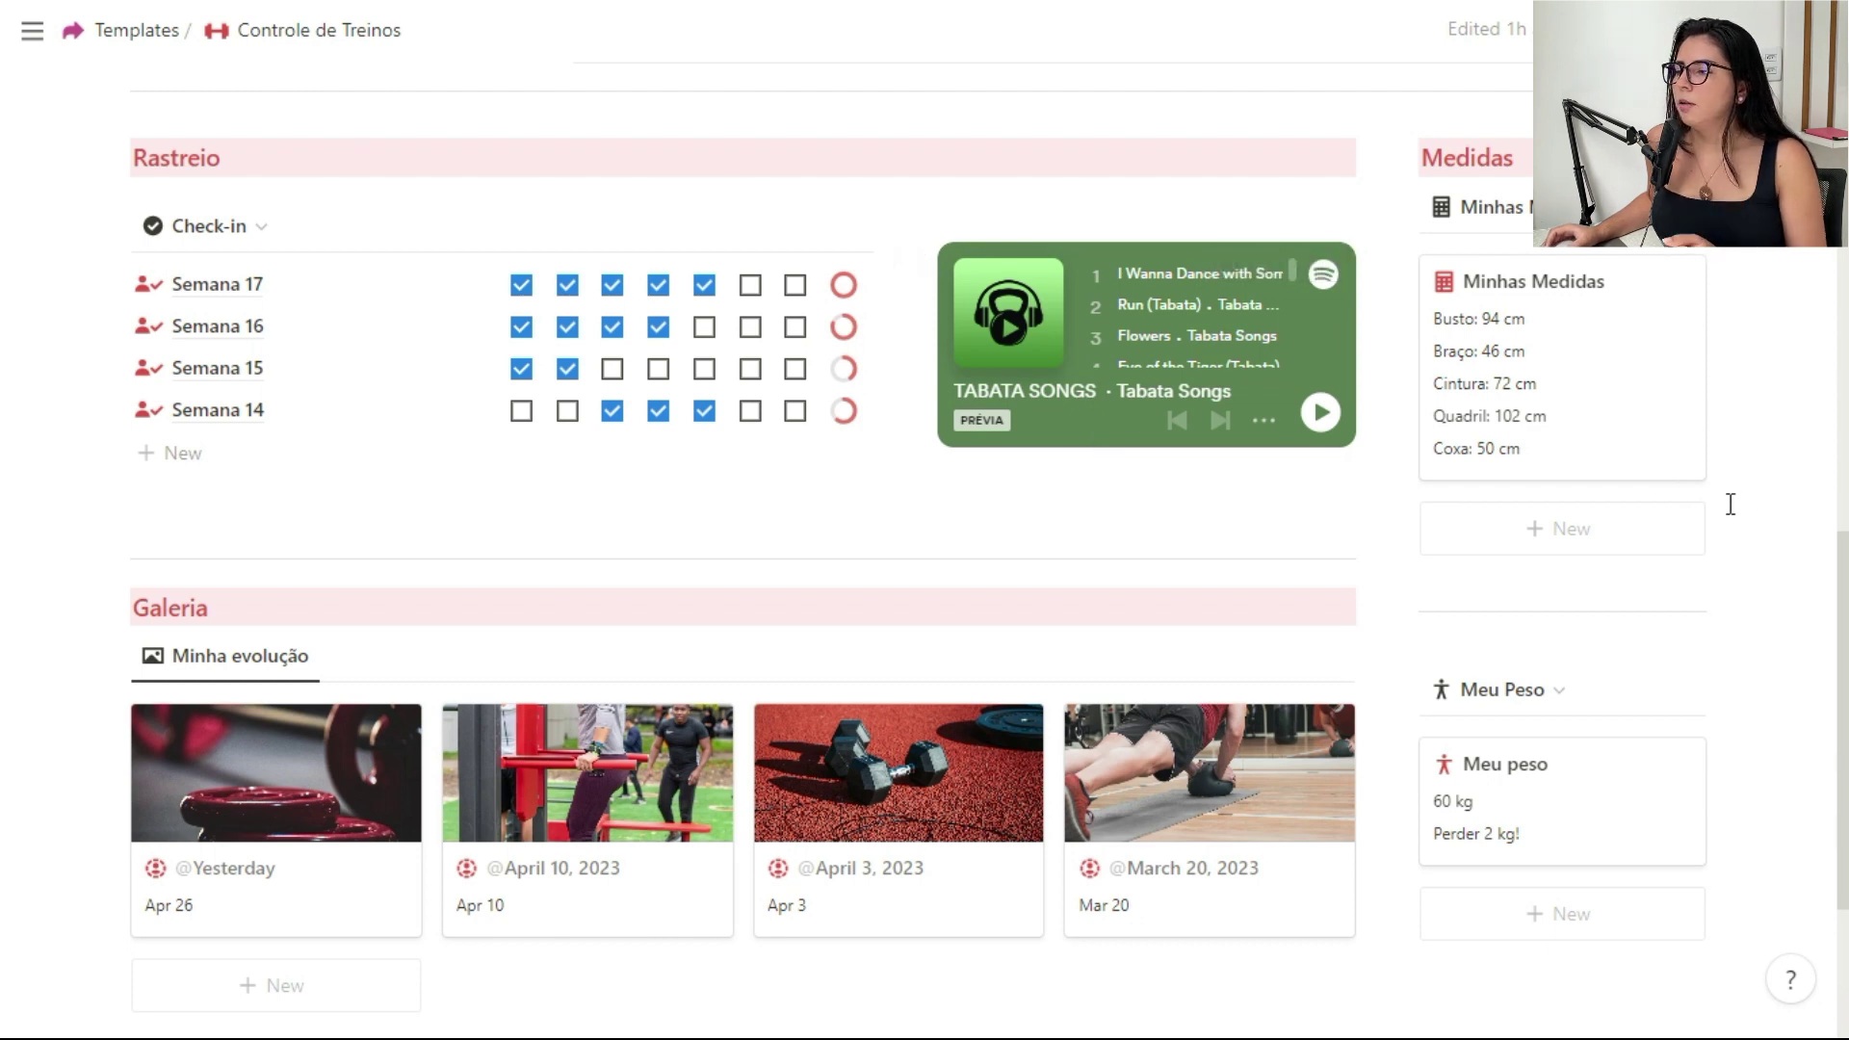
scroll(1120, 405, "down", 1)
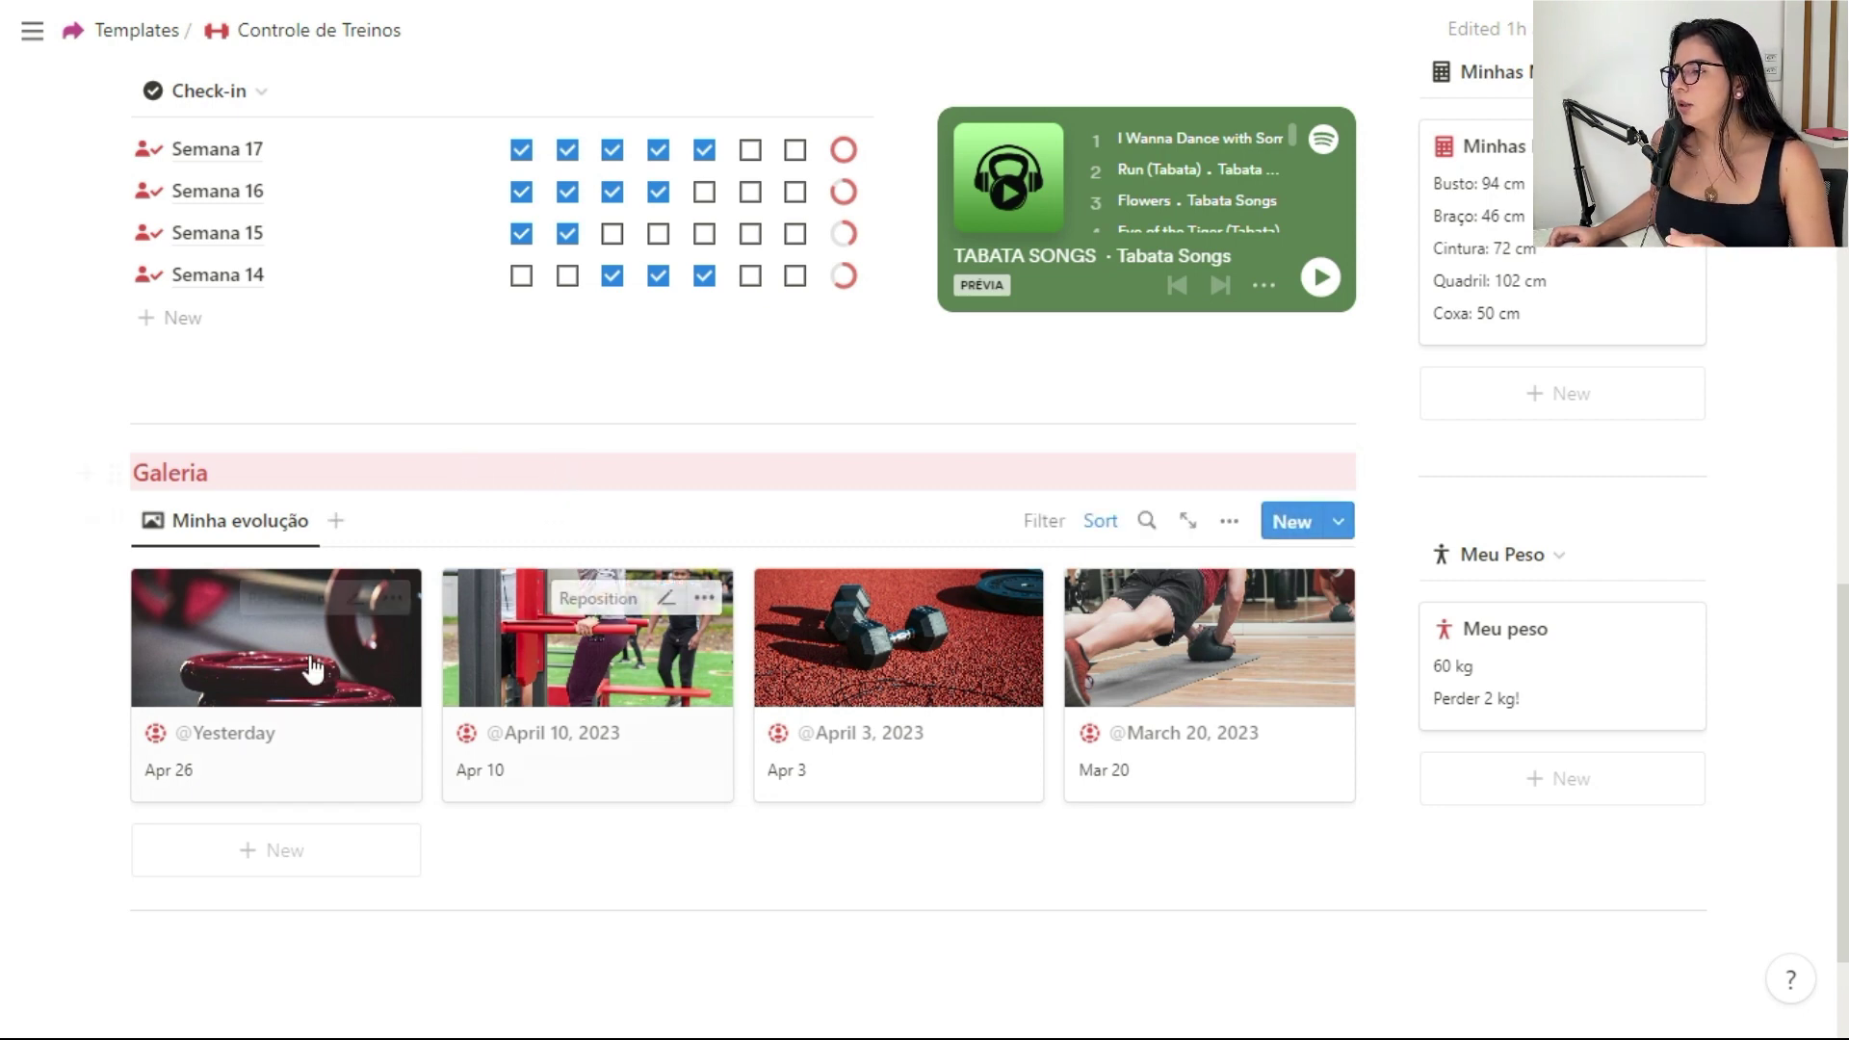
scroll(1824, 510, "up", 15)
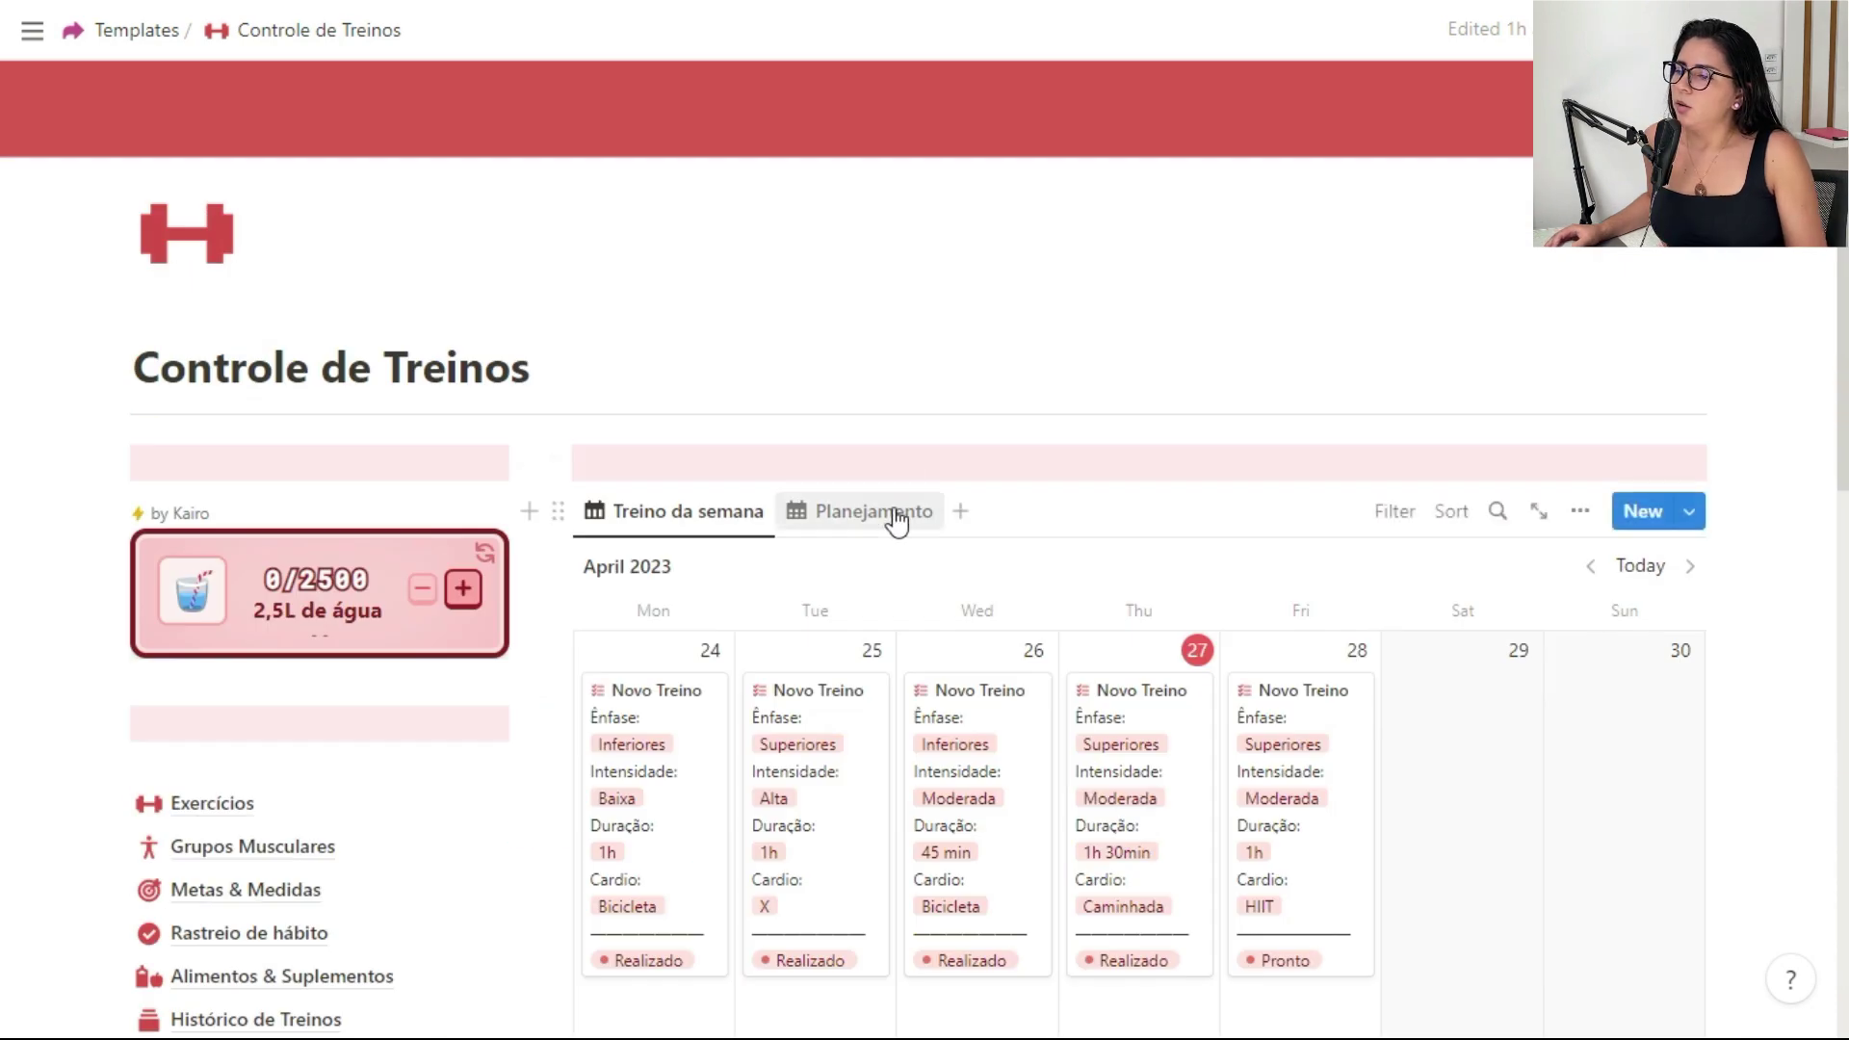
Step: Open the April 28 workout and examine the exercises in its Treinos table
left_click(897, 523)
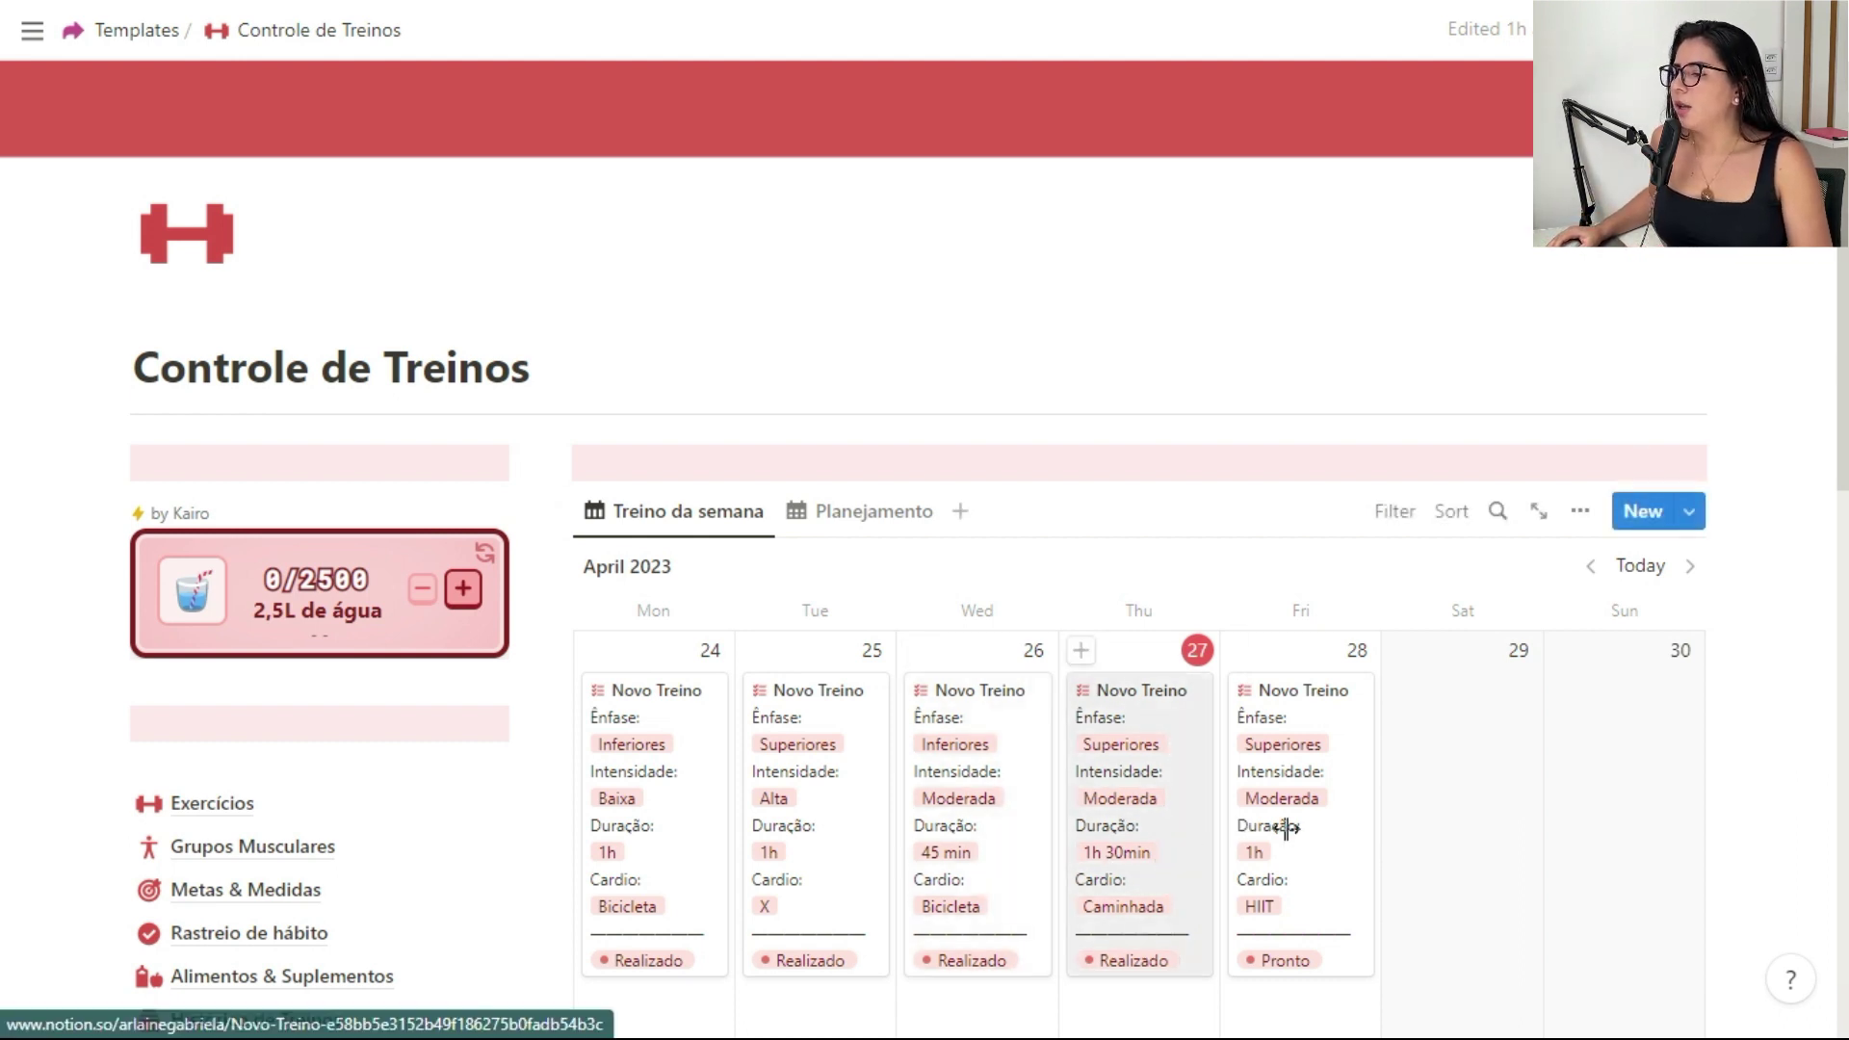
left_click(1320, 847)
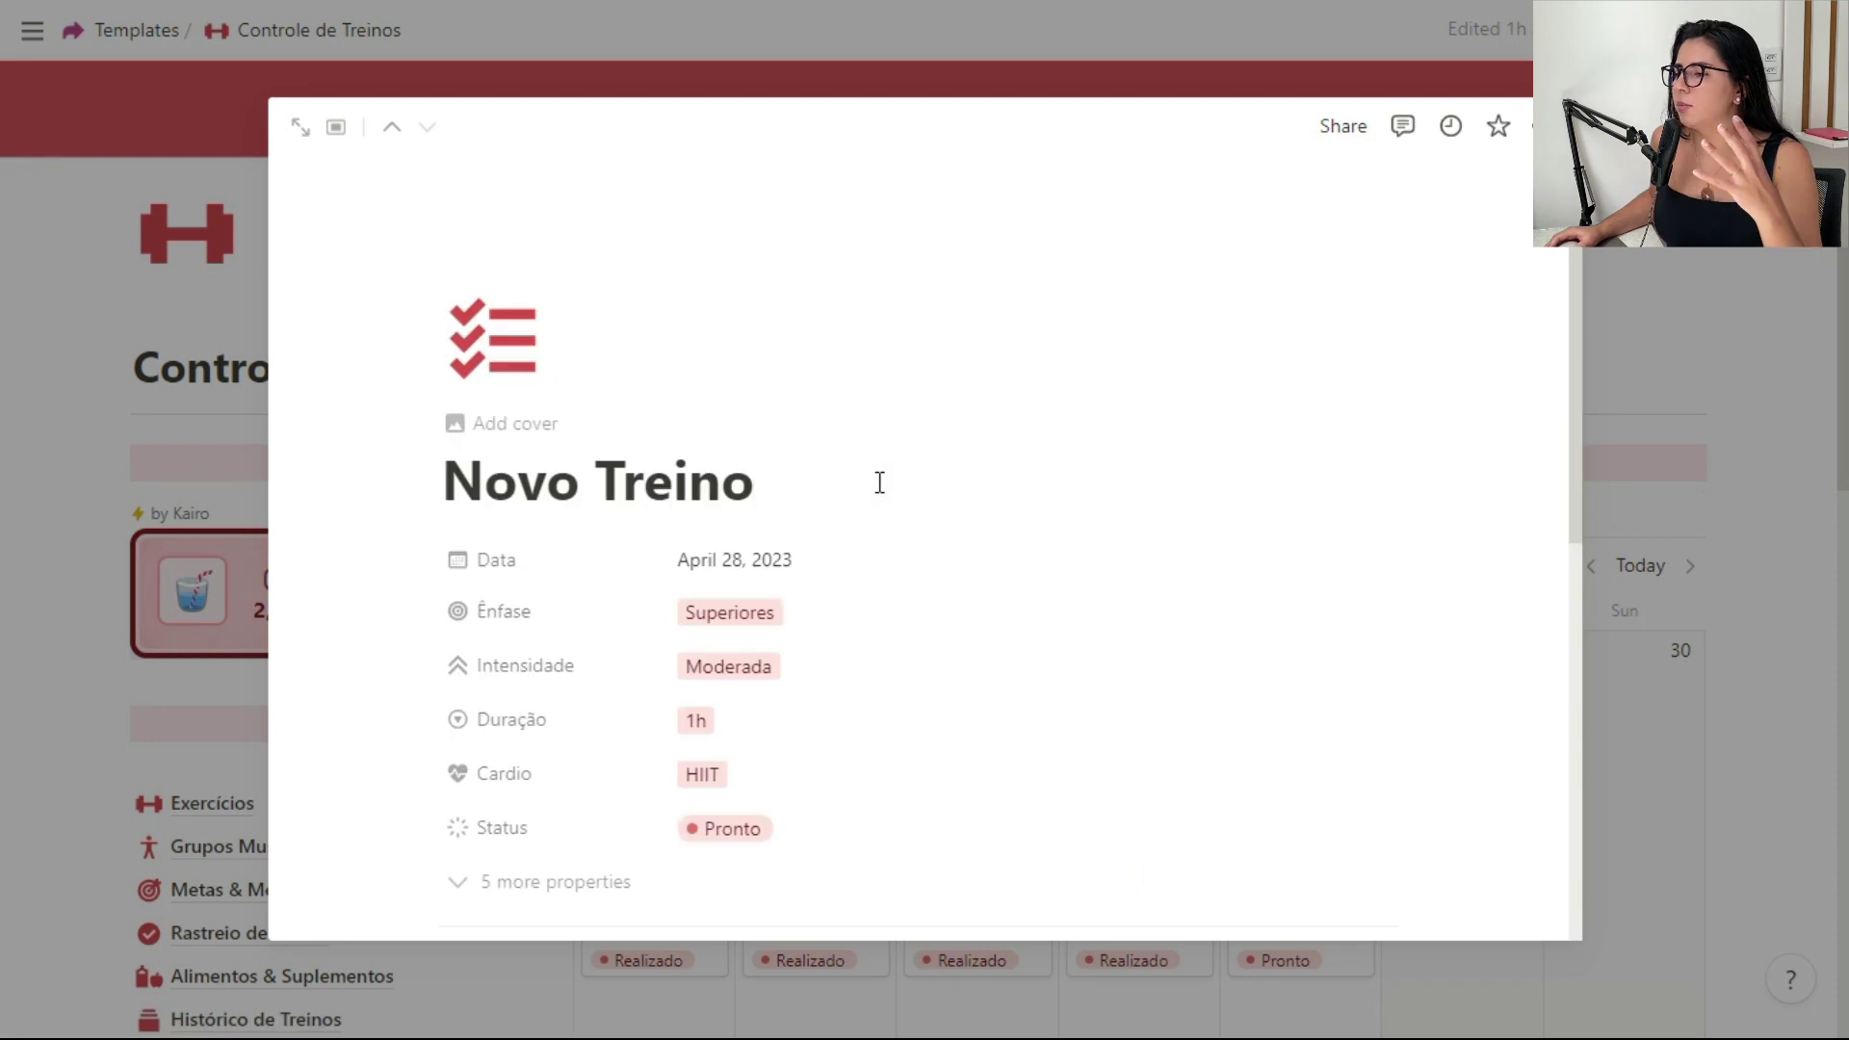
scroll(879, 482, "down", 7)
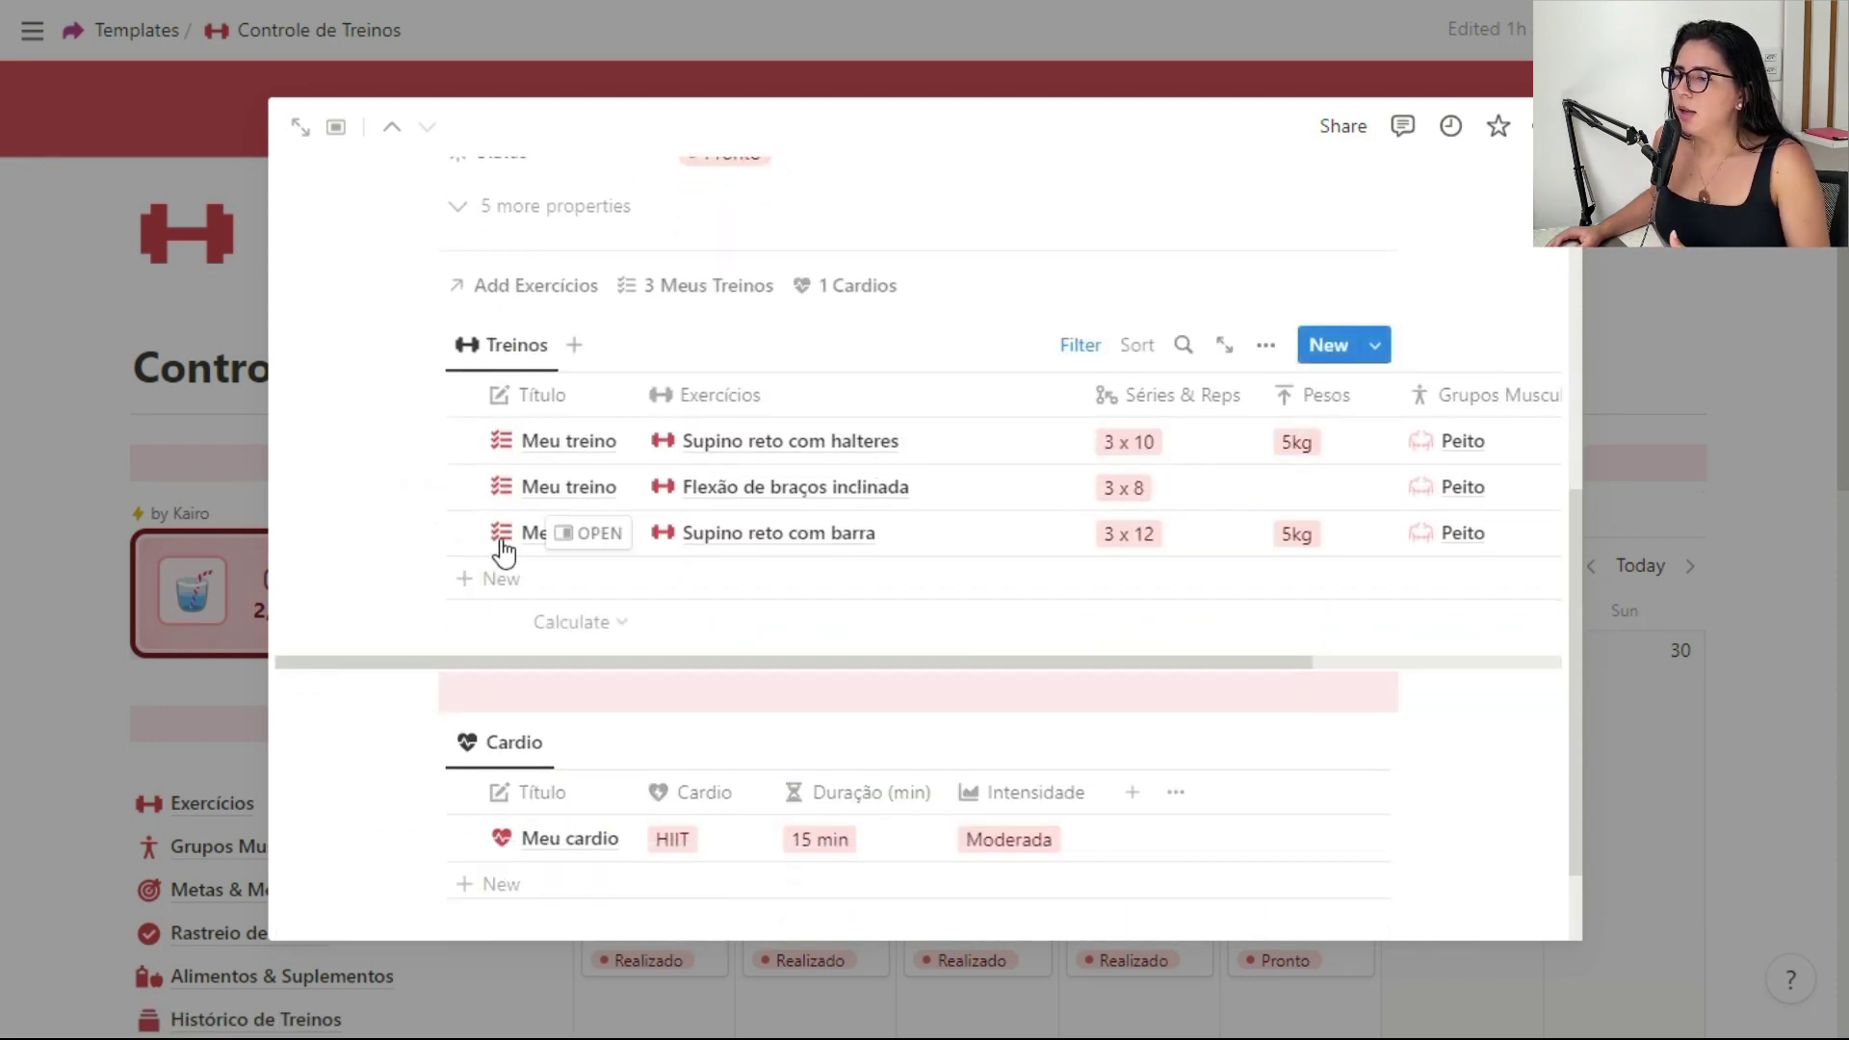
left_click(464, 534)
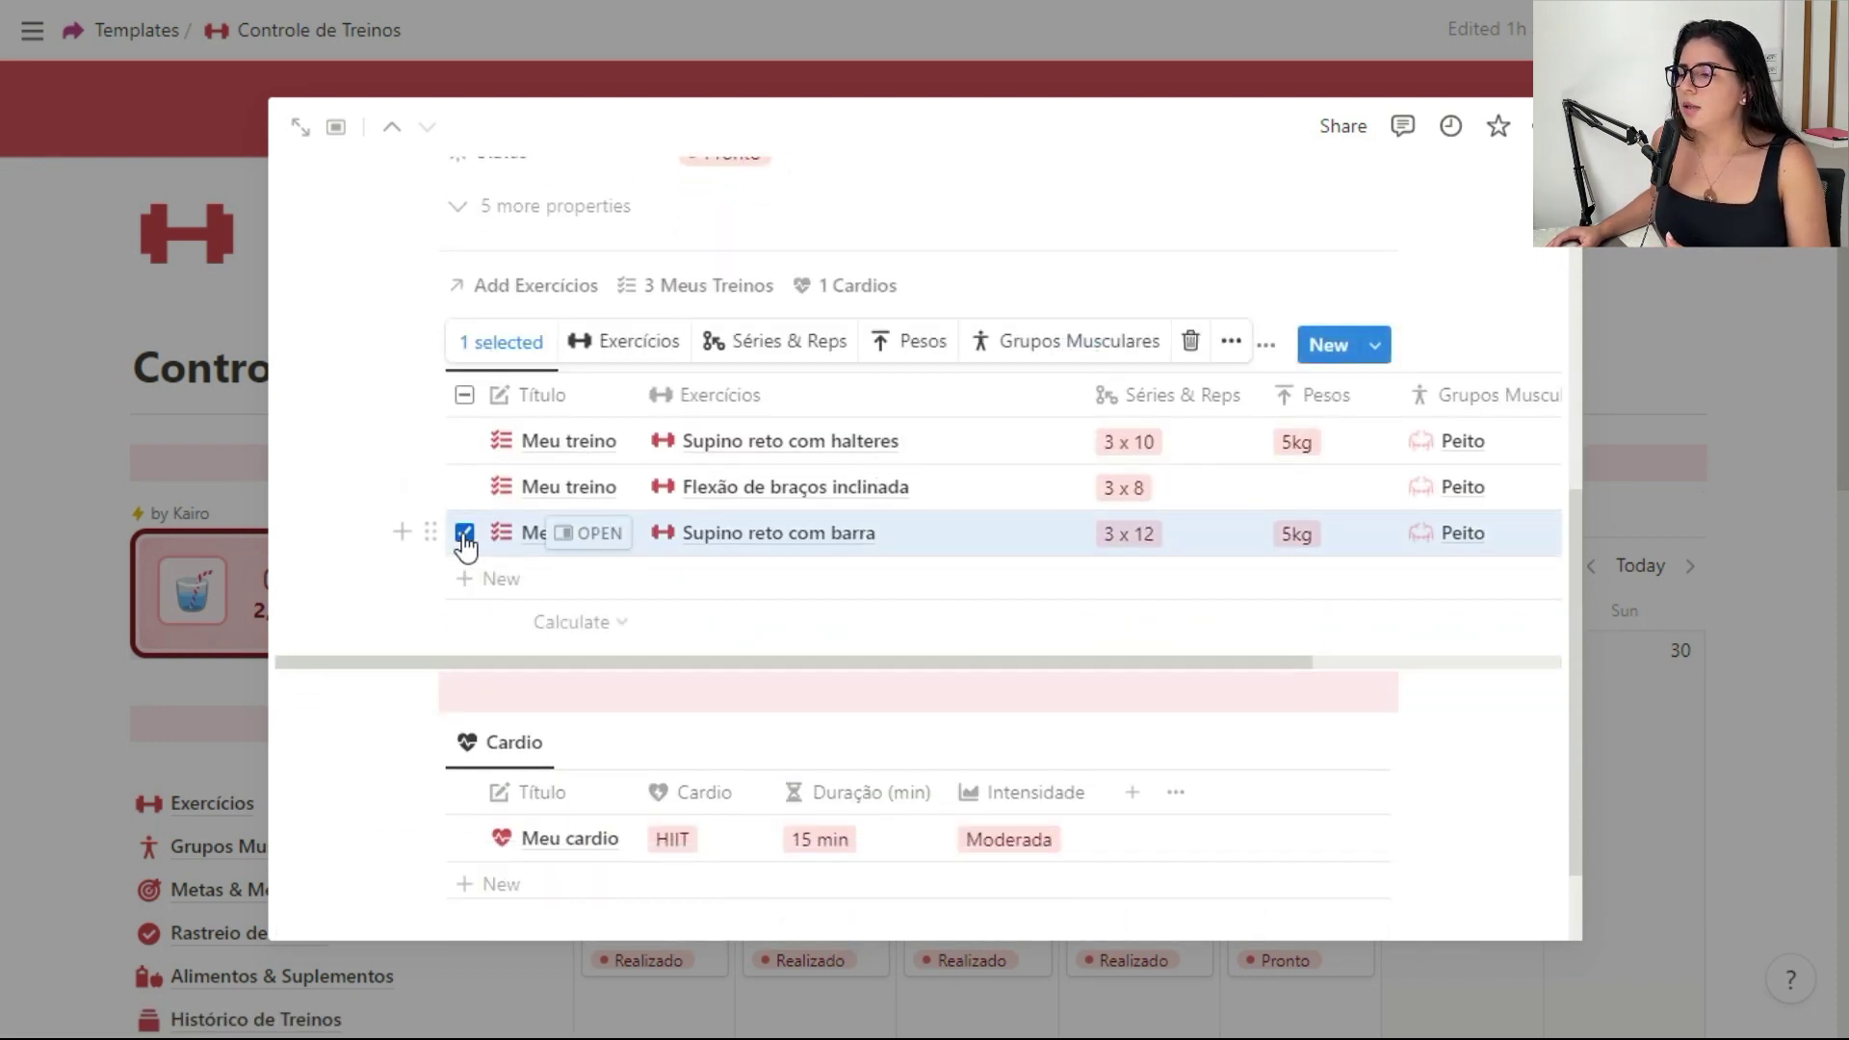
left_click(464, 534)
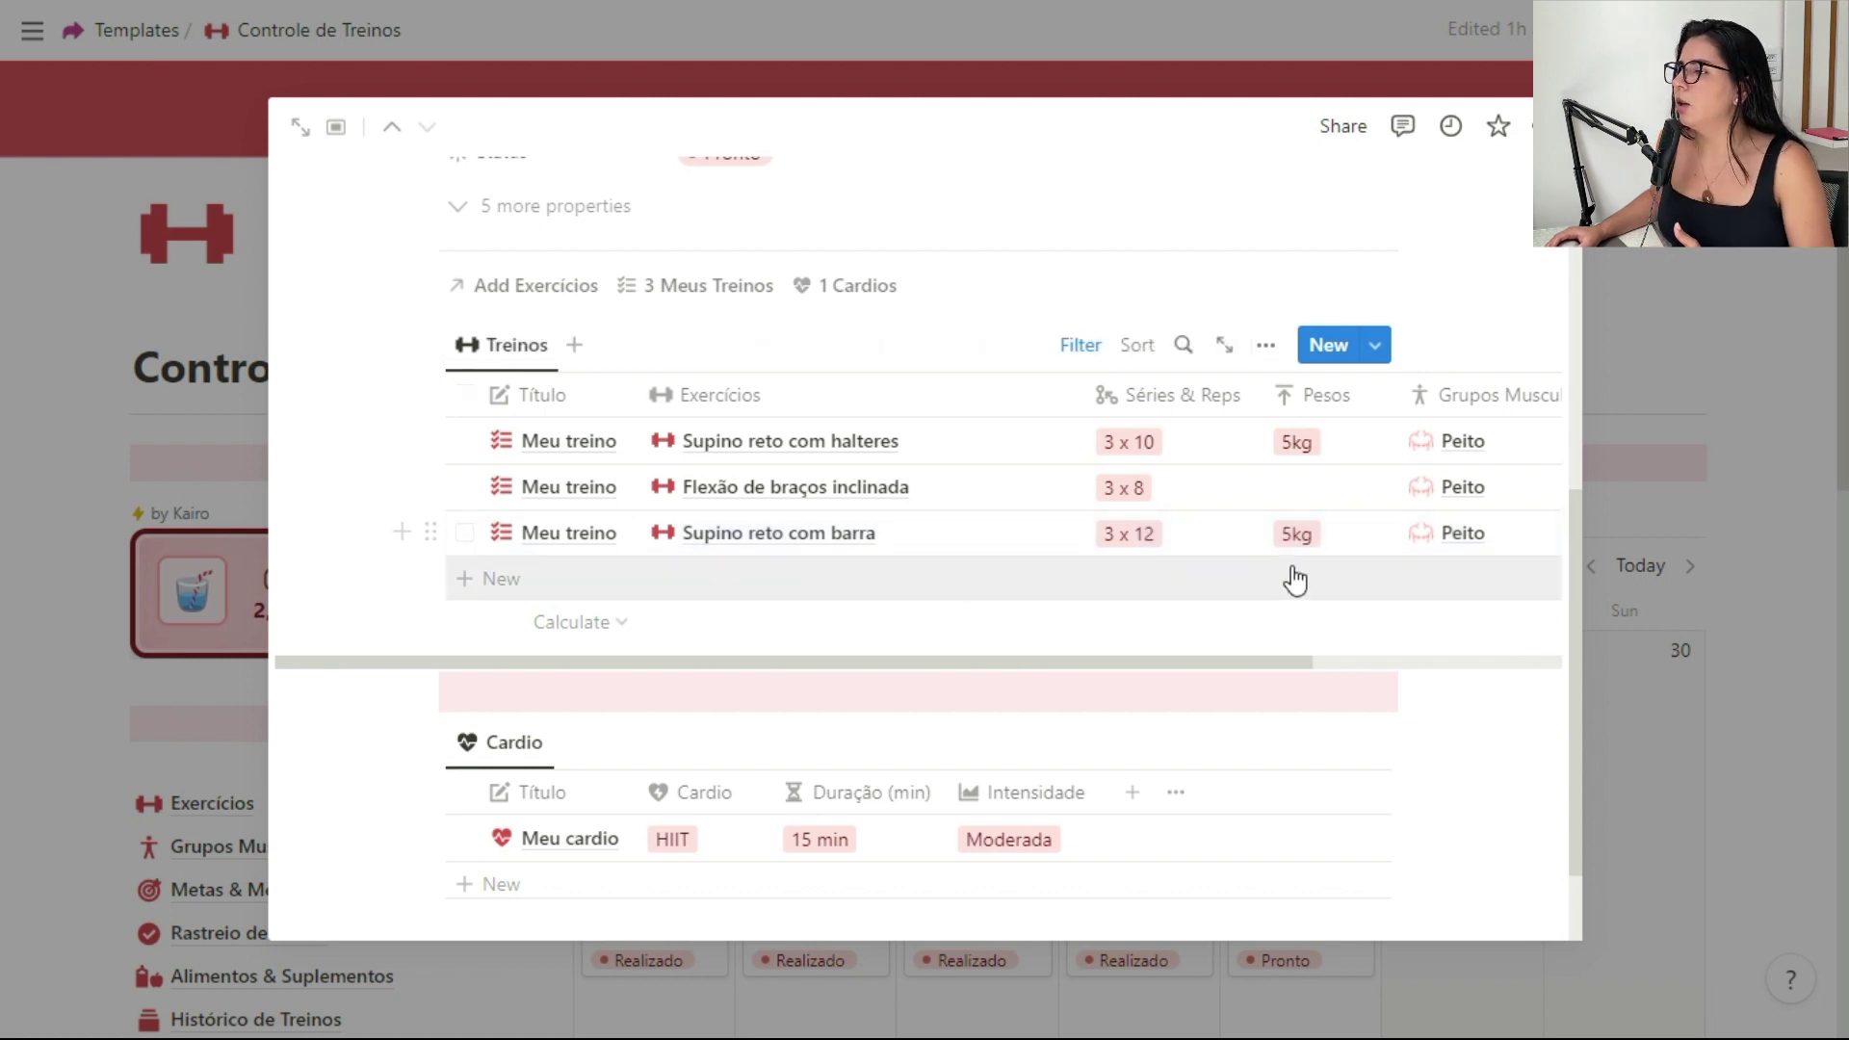
Step: View the Séries & Reps options for Supino reto com barra without changing them, and close the workout
left_click(1159, 539)
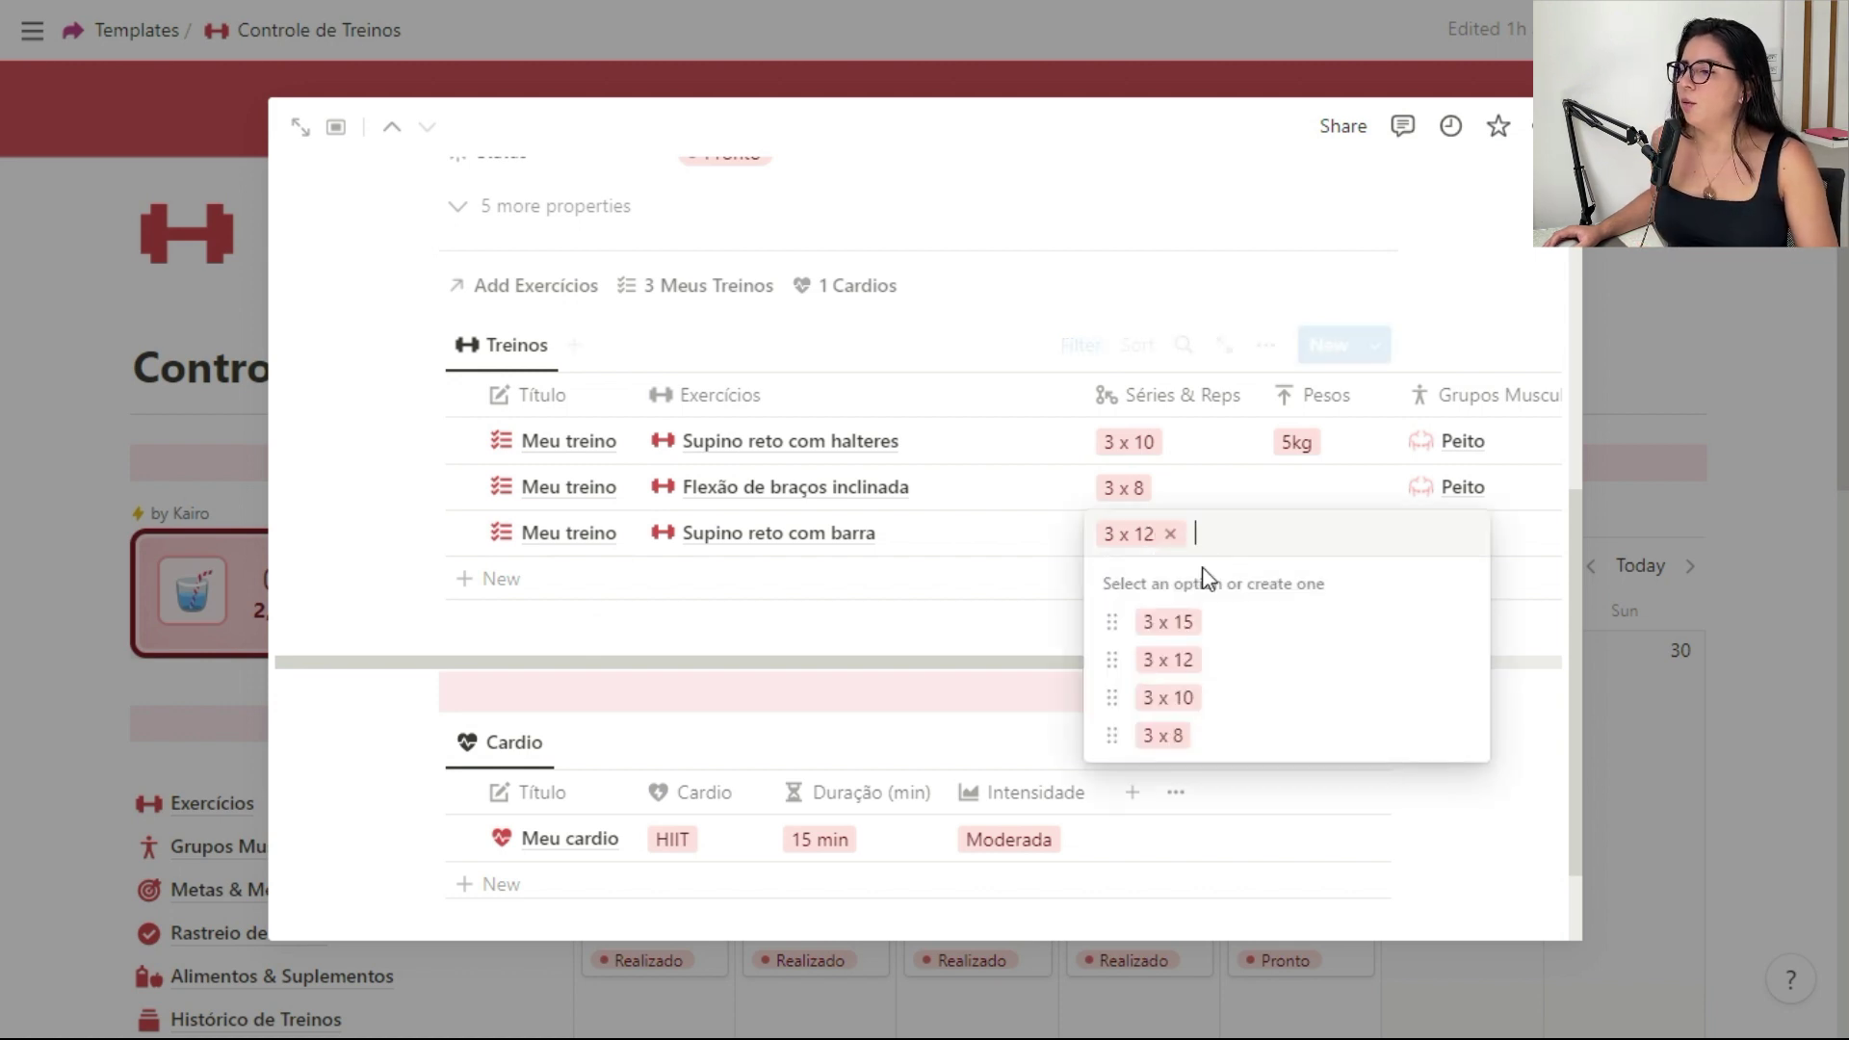
key("Escape")
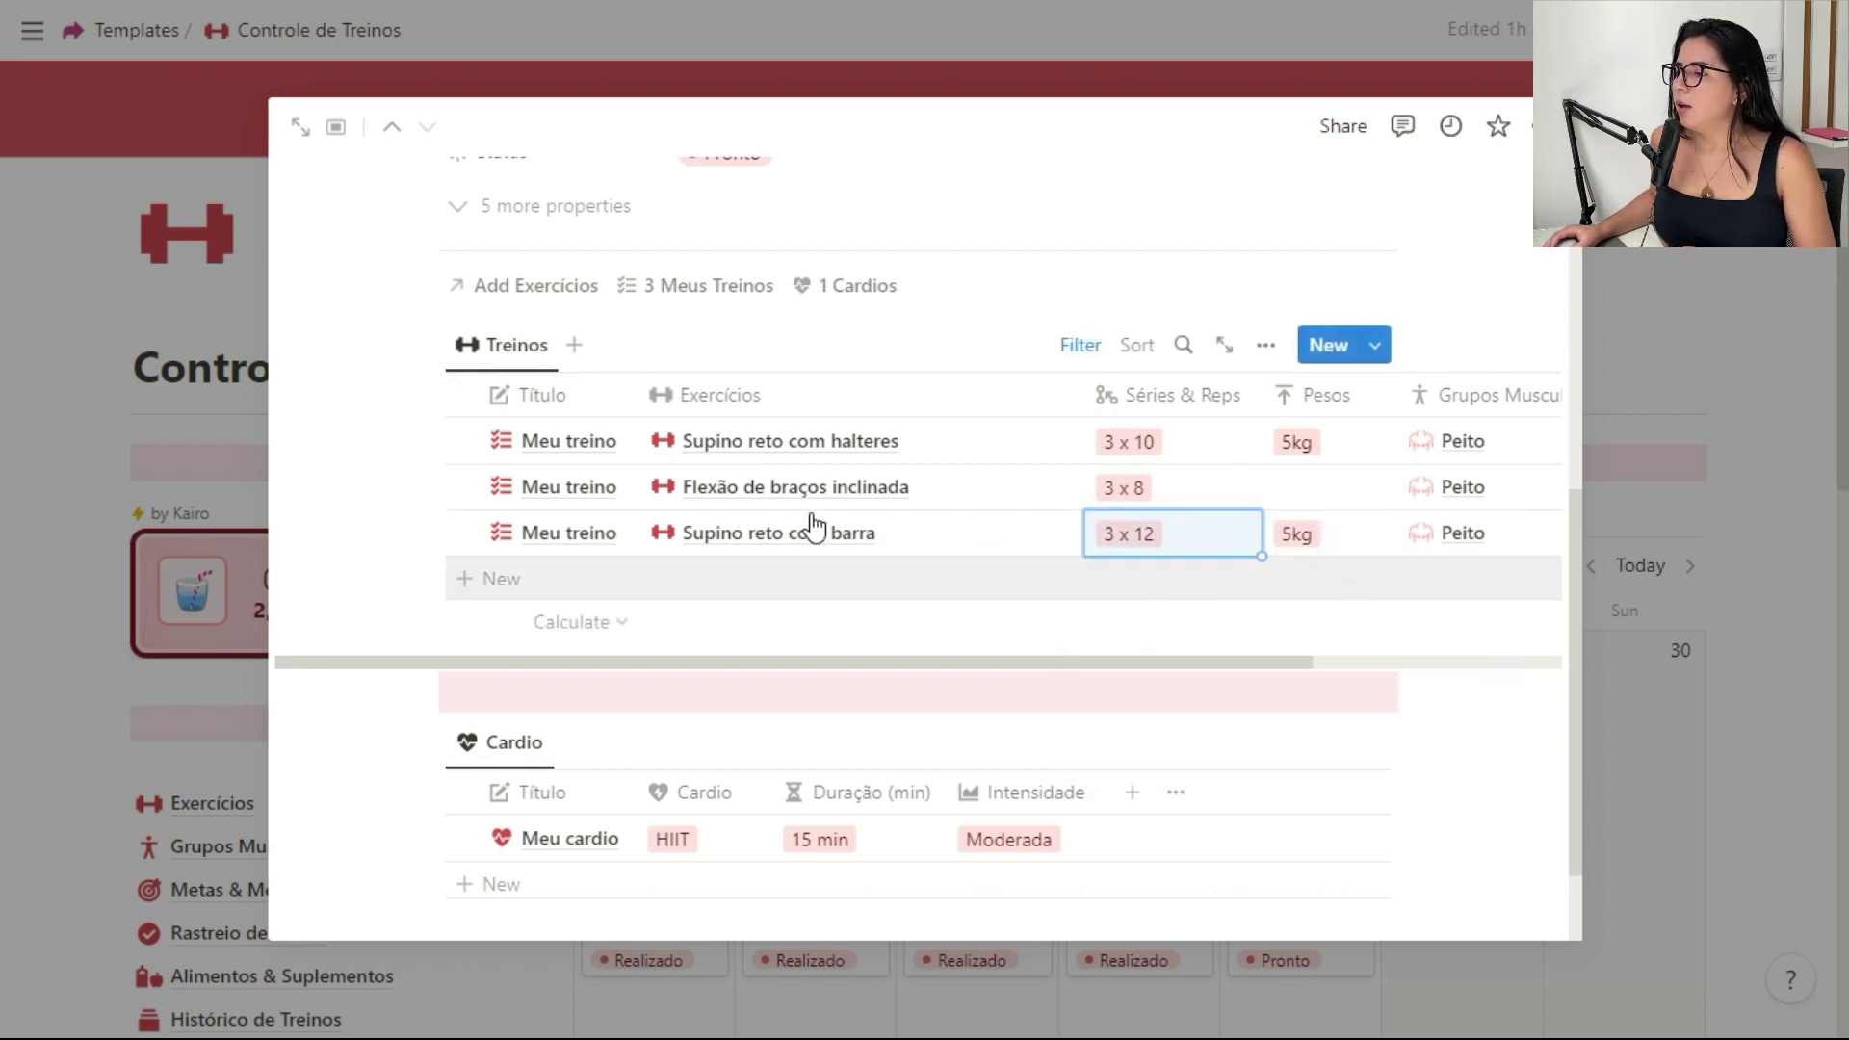
left_click(672, 354)
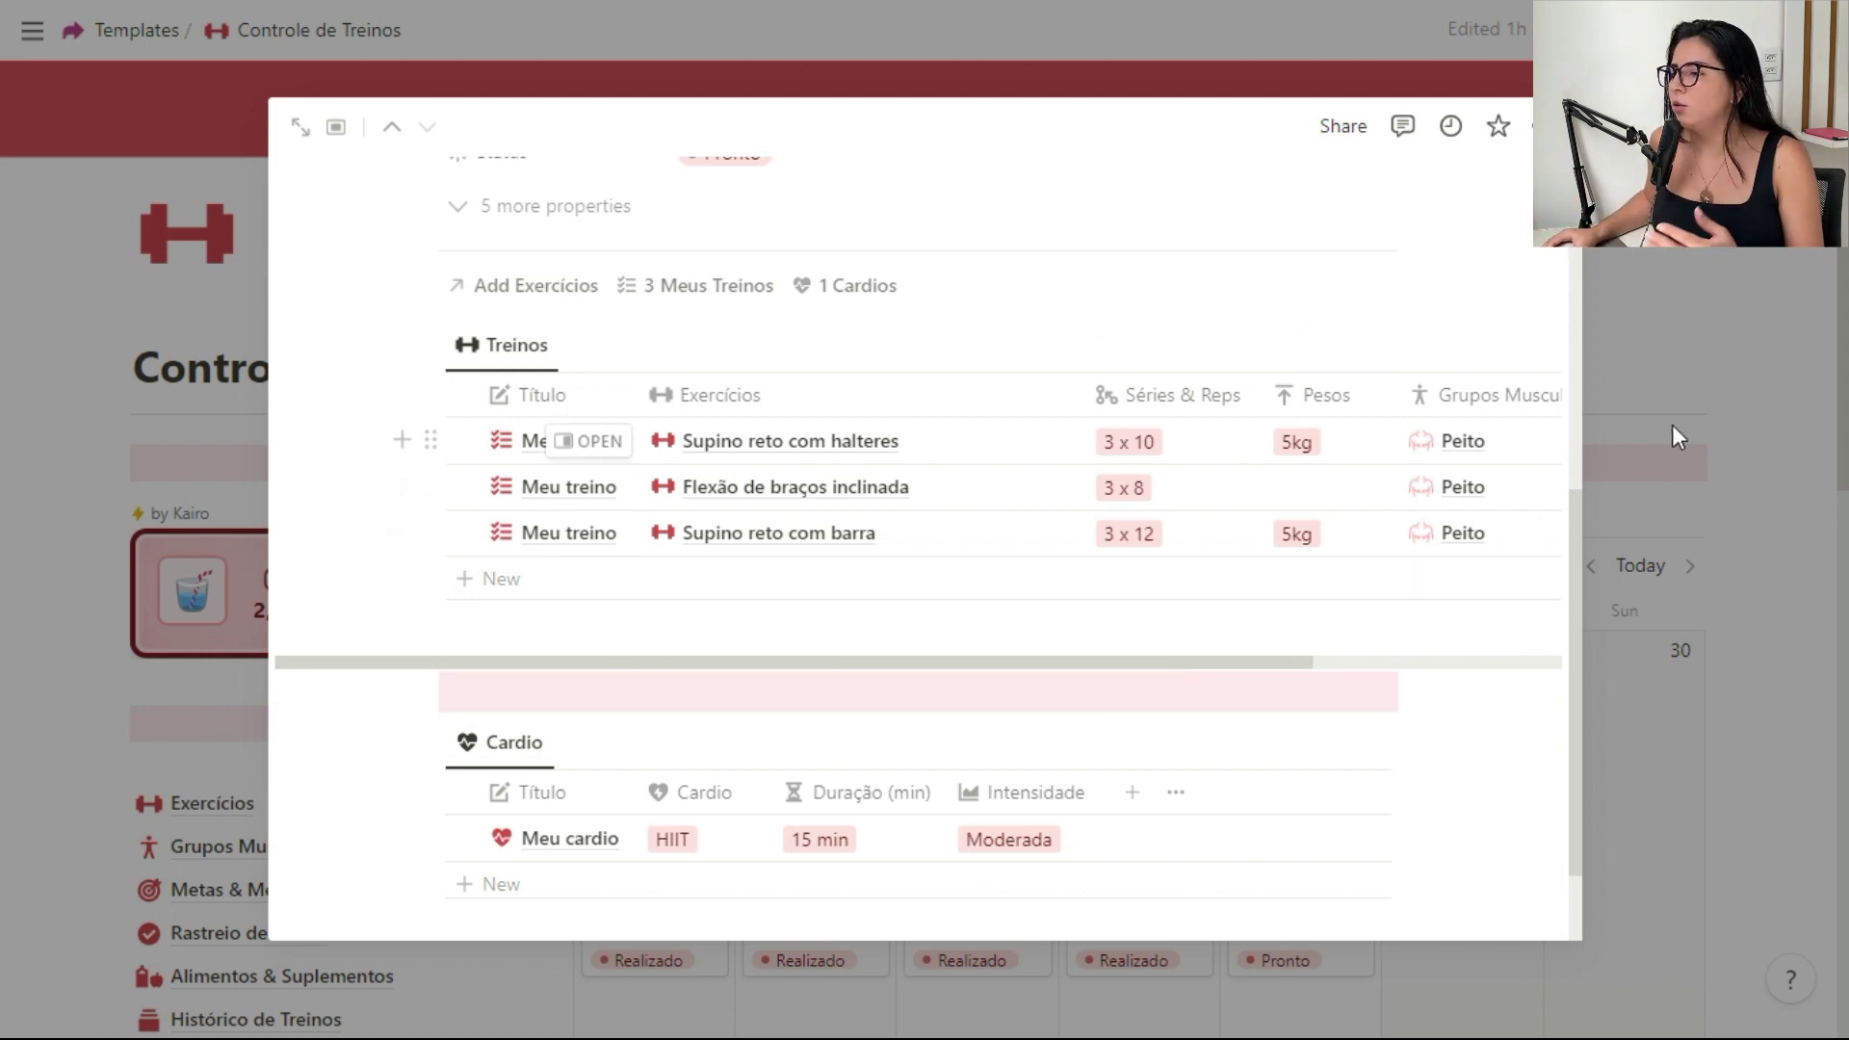
left_click(1724, 402)
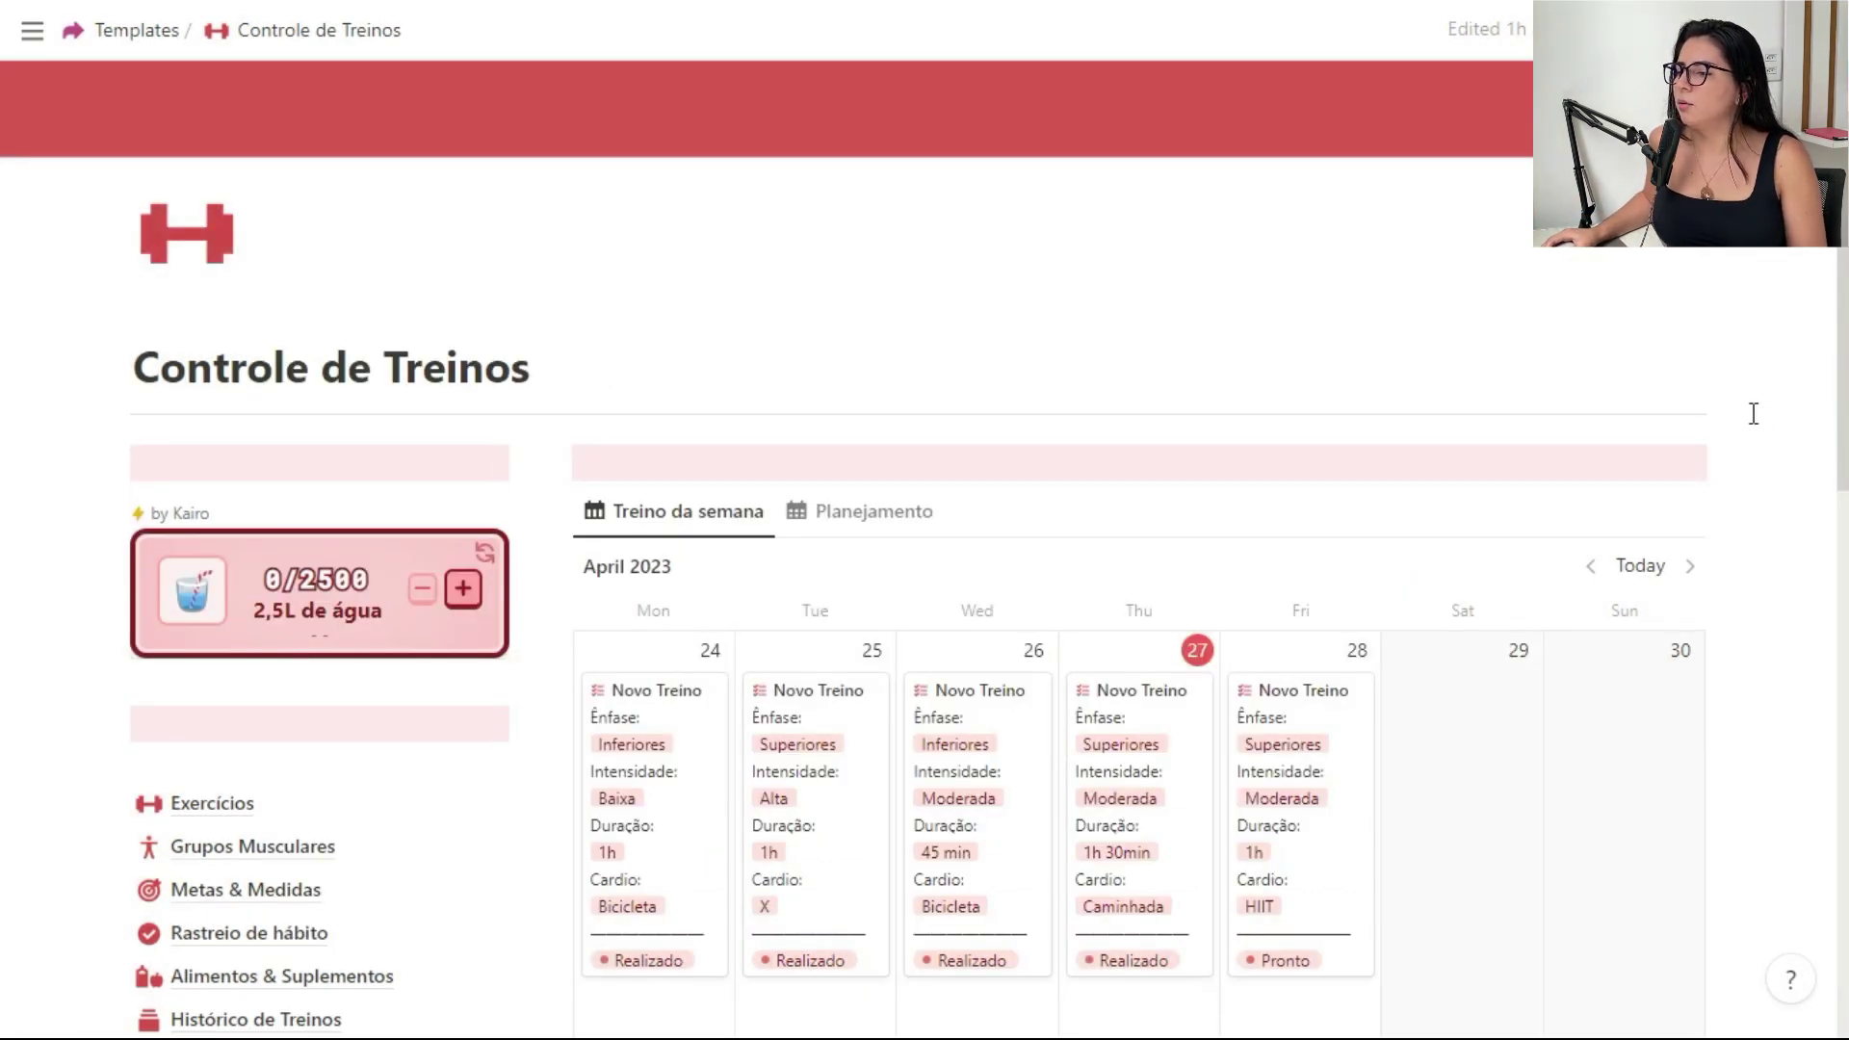
scroll(1754, 413, "down", 2)
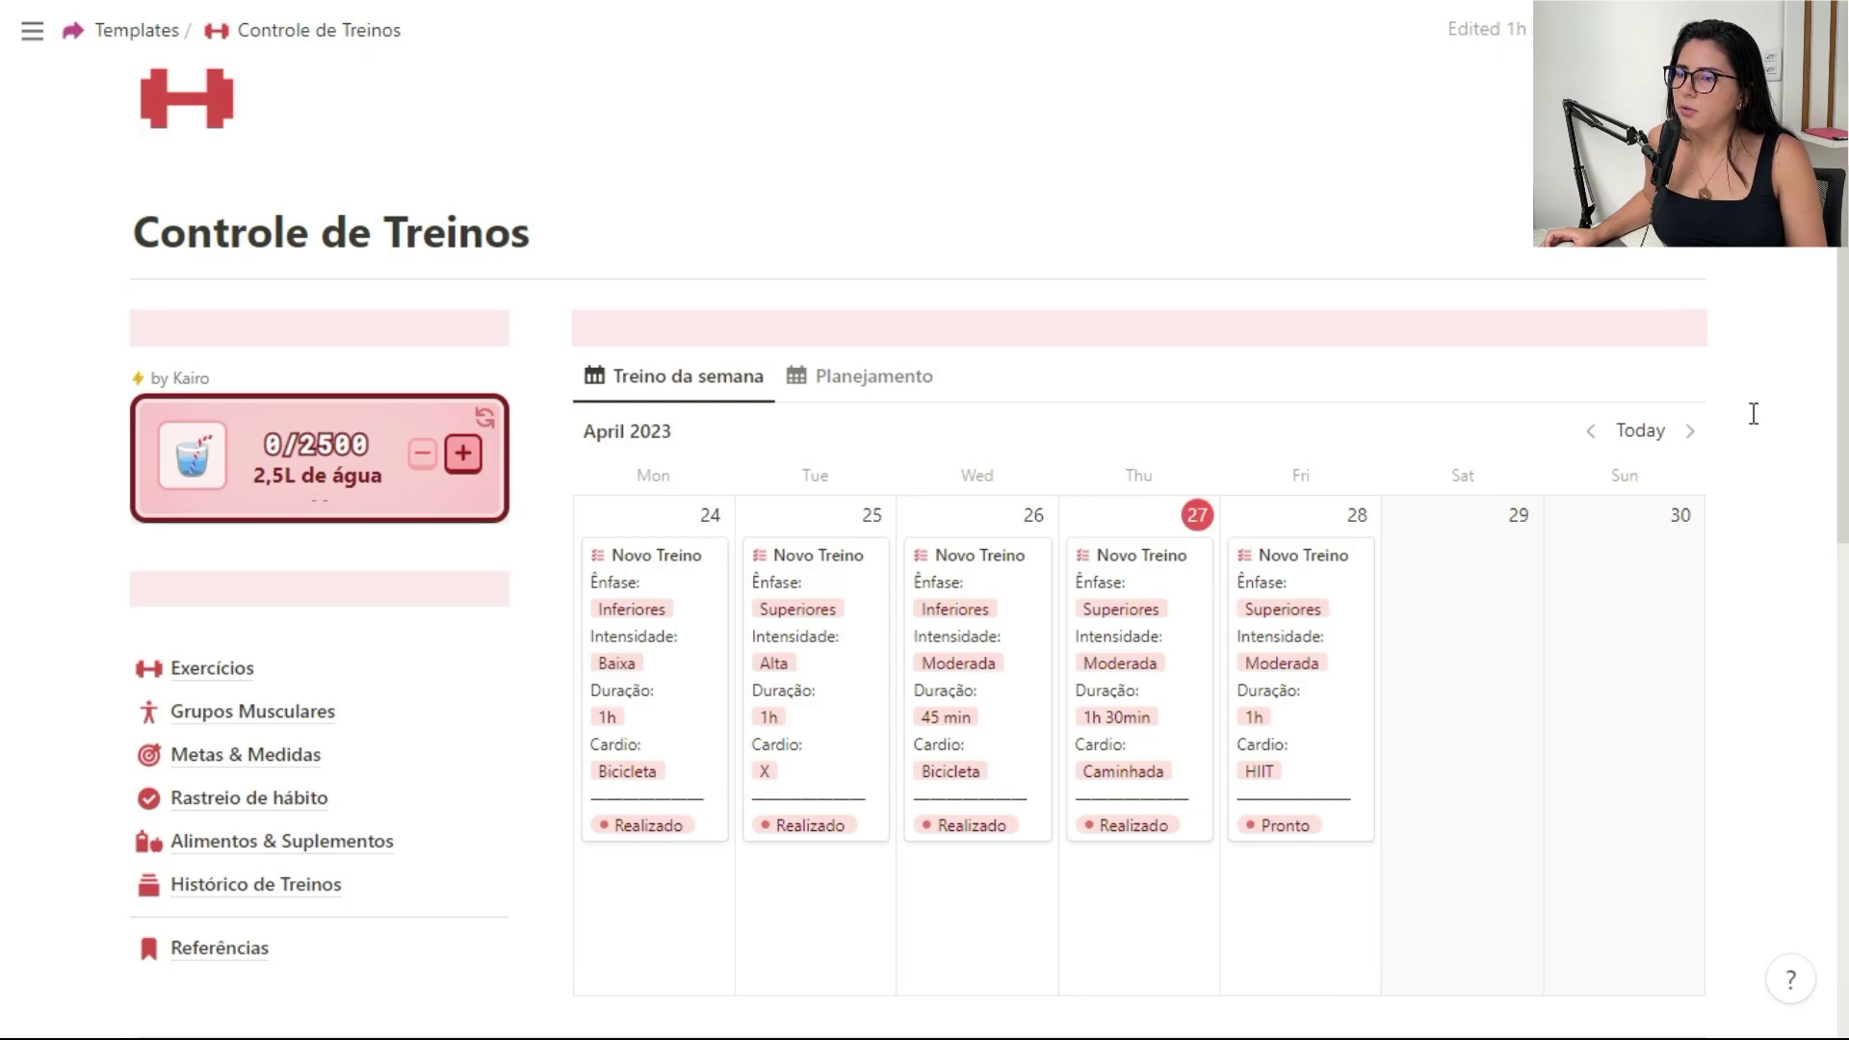